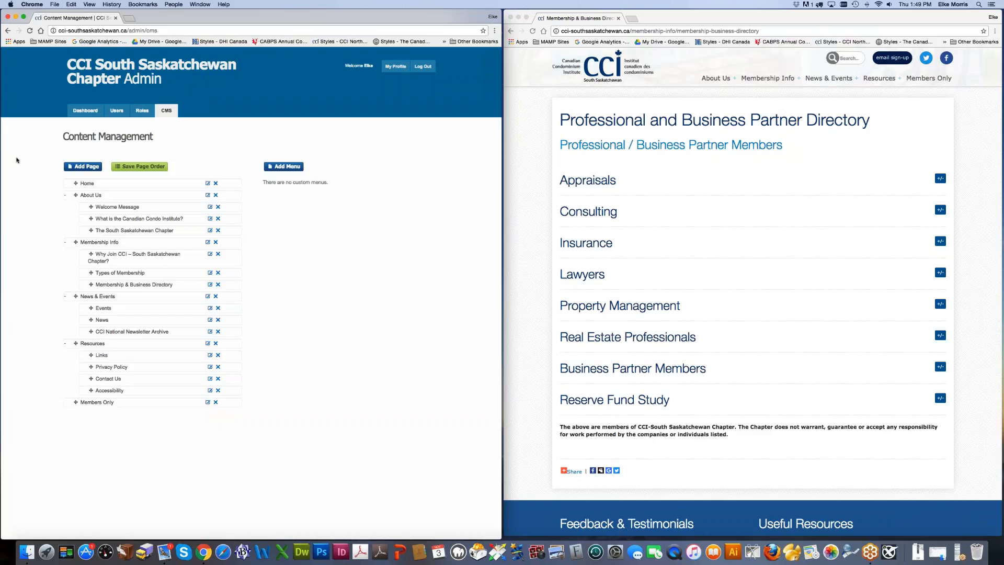
Step: Open the content management page list and expand About Us, Membership Info, News & Events and Resources to show their subpages
{"action": "left_click", "coordinate": [86, 110]}
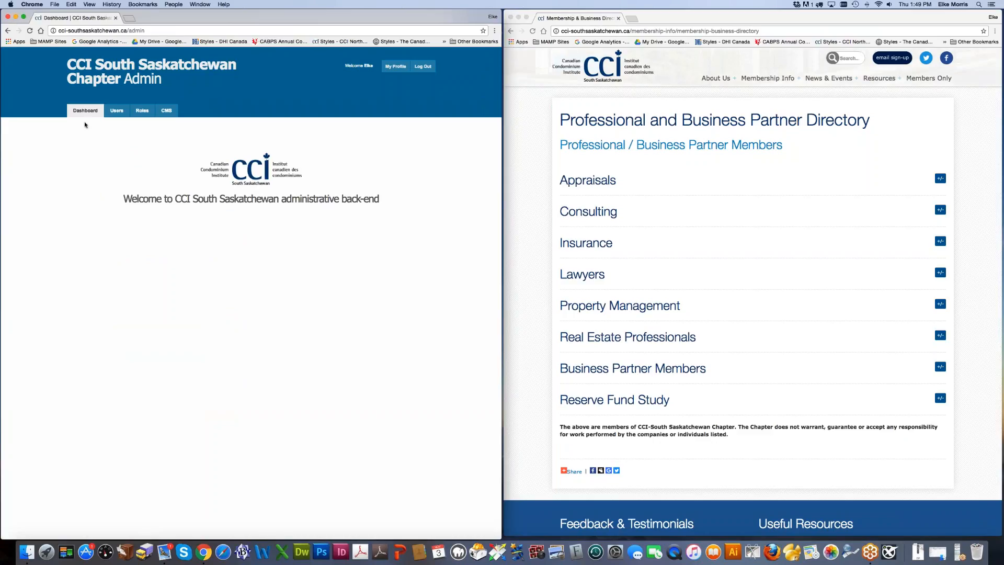
{"action": "left_click", "coordinate": [166, 111]}
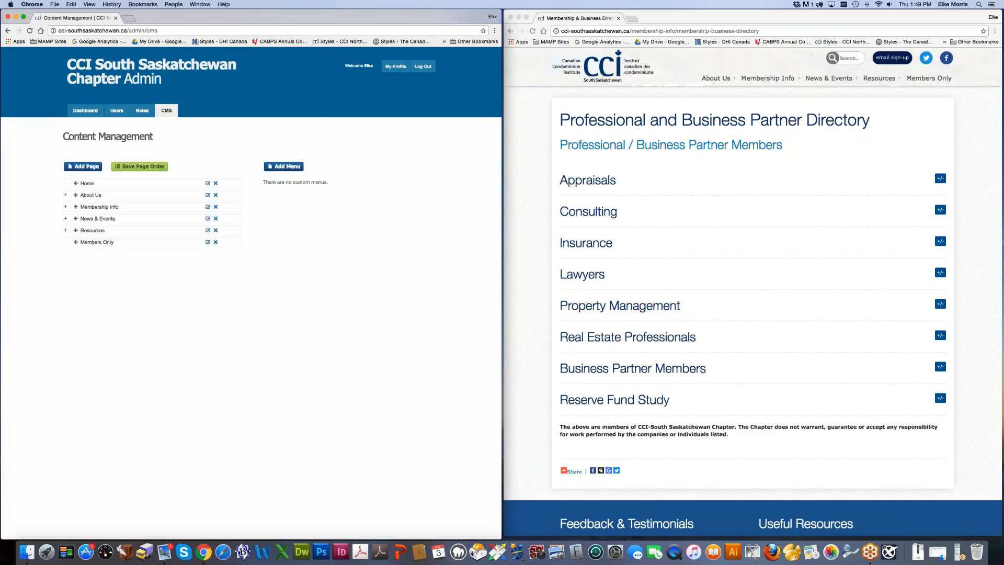
{"action": "left_click", "coordinate": [65, 194]}
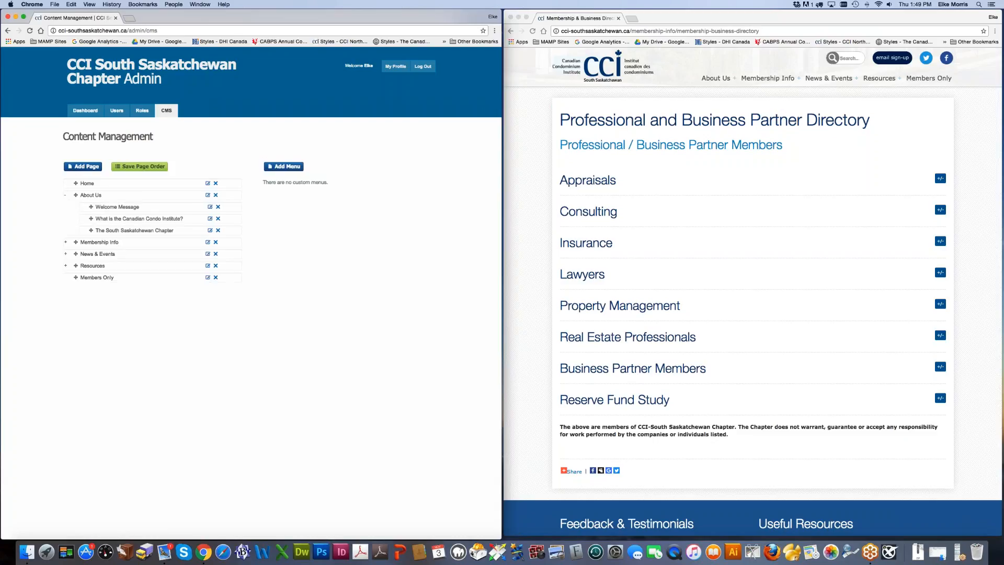
{"action": "left_click", "coordinate": [66, 242]}
{"action": "left_click", "coordinate": [66, 296]}
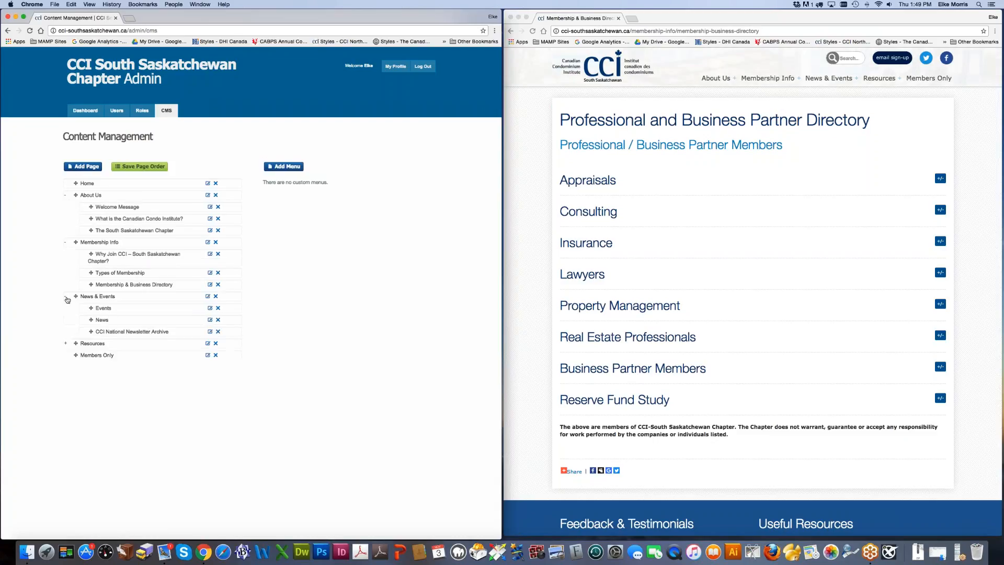
{"action": "left_click", "coordinate": [66, 344]}
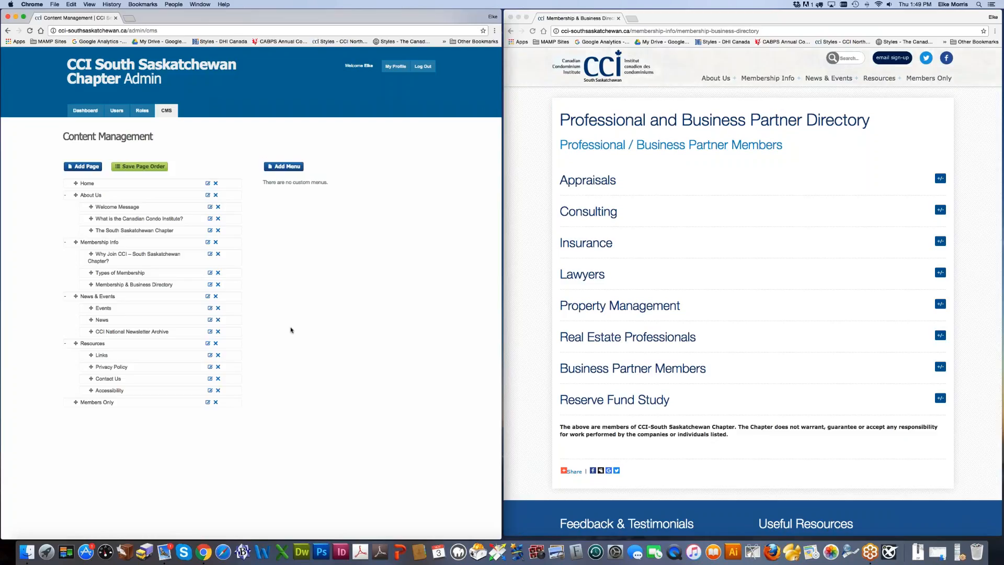
Step: Examine the public Membership & Business Directory page by expanding and collapsing the Appraisals, Consulting, Insurance and Lawyers categories
{"action": "left_click", "coordinate": [692, 183]}
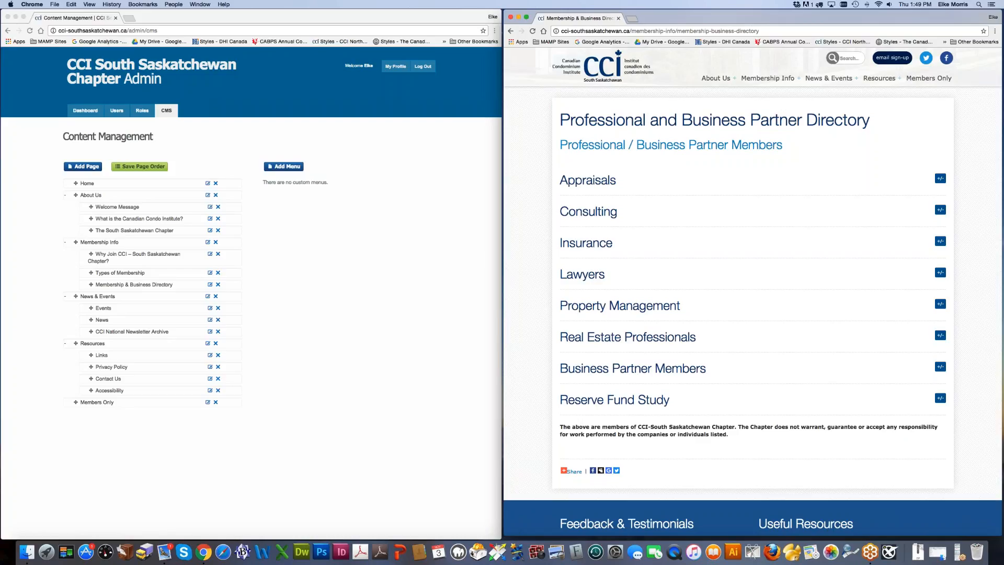
{"action": "mouse_move", "coordinate": [767, 79]}
{"action": "left_click", "coordinate": [770, 124]}
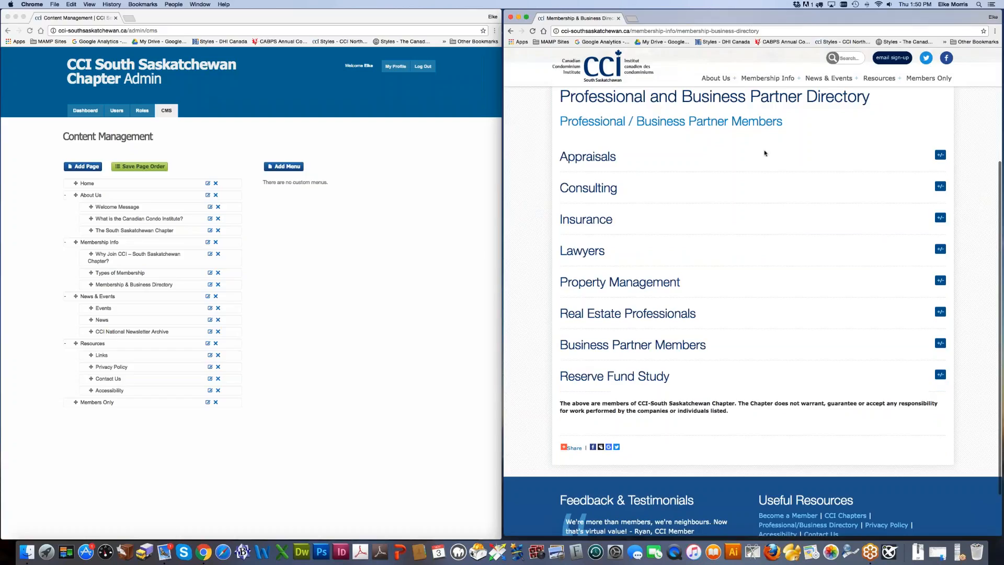
{"action": "left_click", "coordinate": [940, 156]}
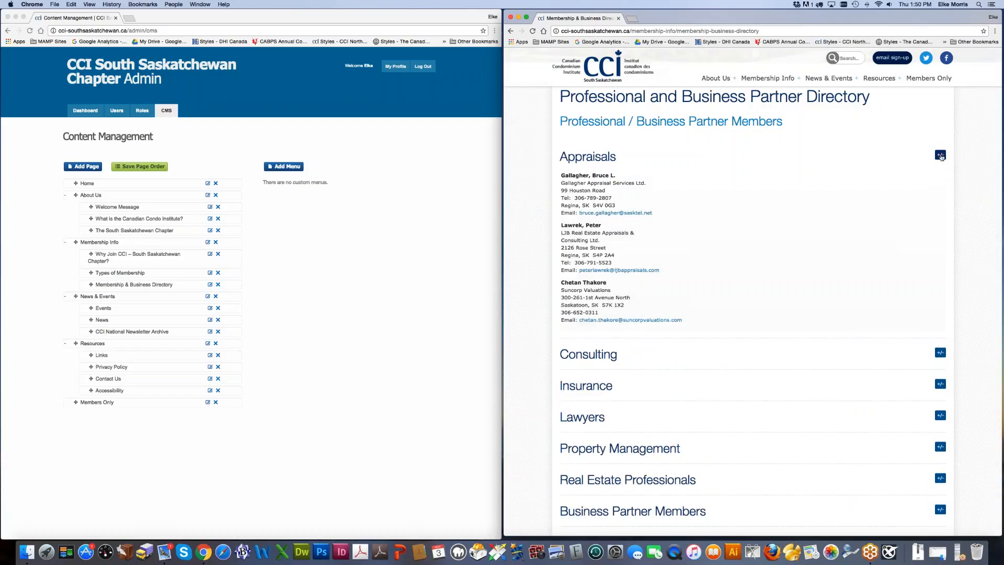
{"action": "left_click", "coordinate": [941, 156]}
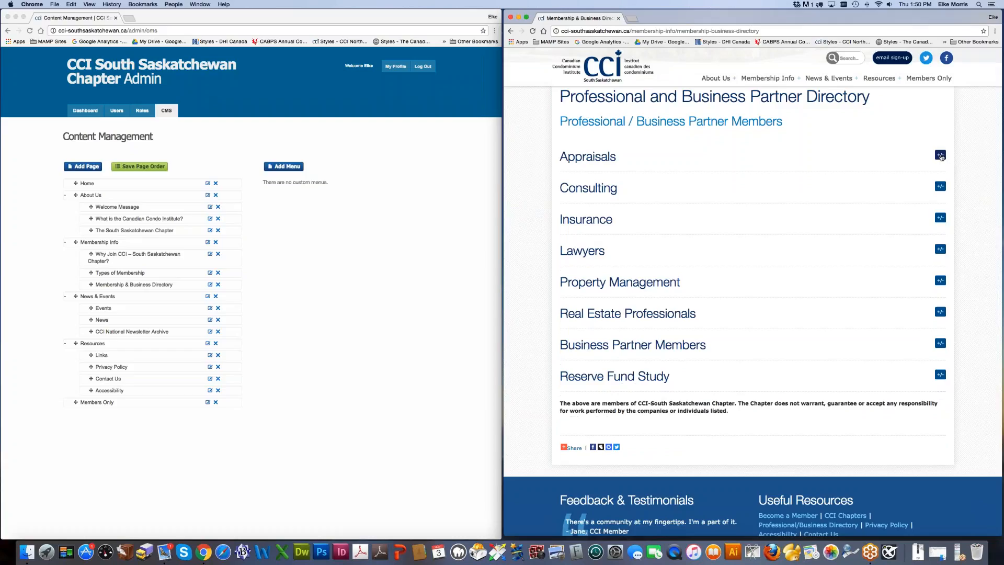
{"action": "left_click", "coordinate": [941, 186]}
{"action": "left_click", "coordinate": [940, 186]}
{"action": "left_click", "coordinate": [940, 218]}
{"action": "left_click", "coordinate": [941, 219]}
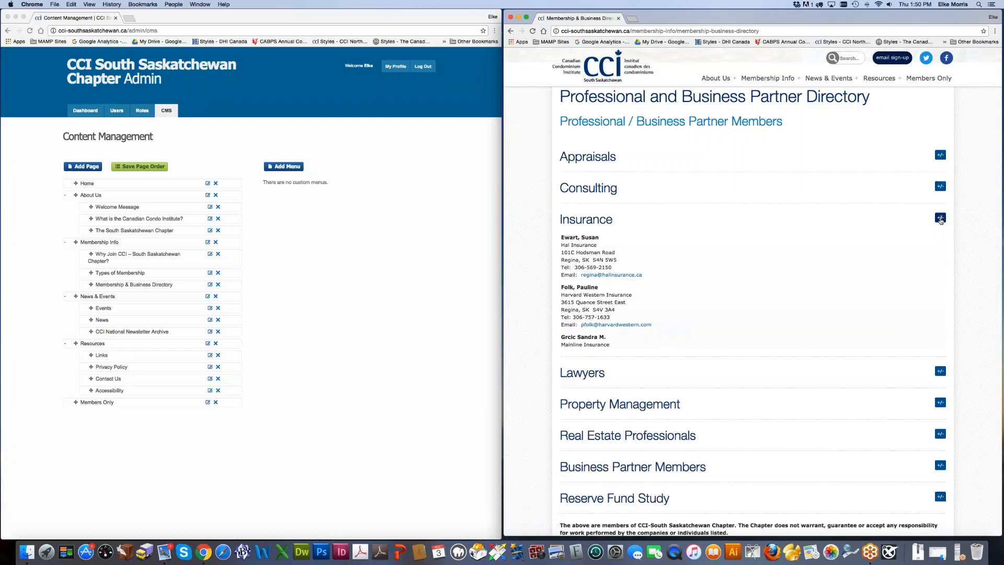
{"action": "left_click", "coordinate": [941, 250]}
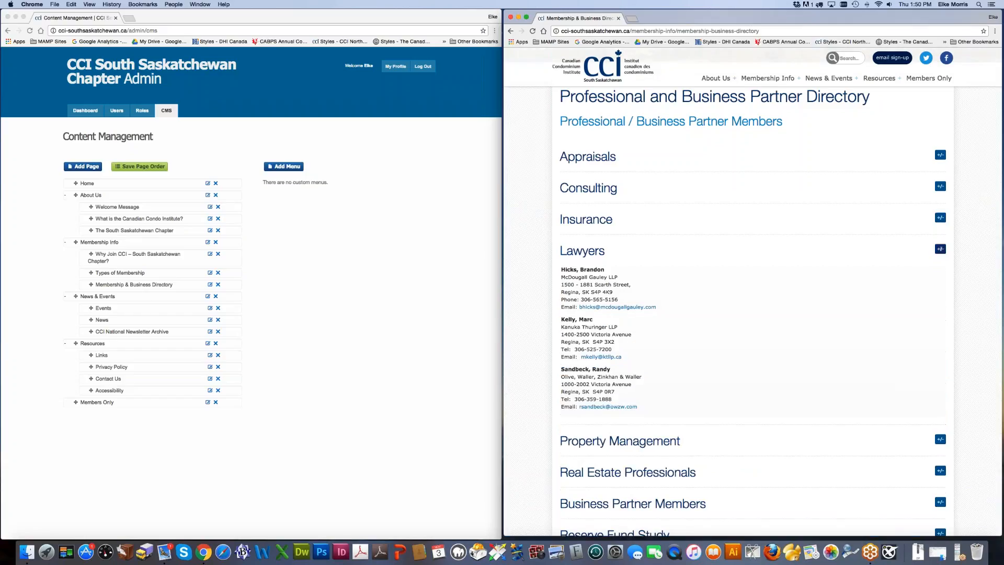
{"action": "left_click", "coordinate": [940, 249]}
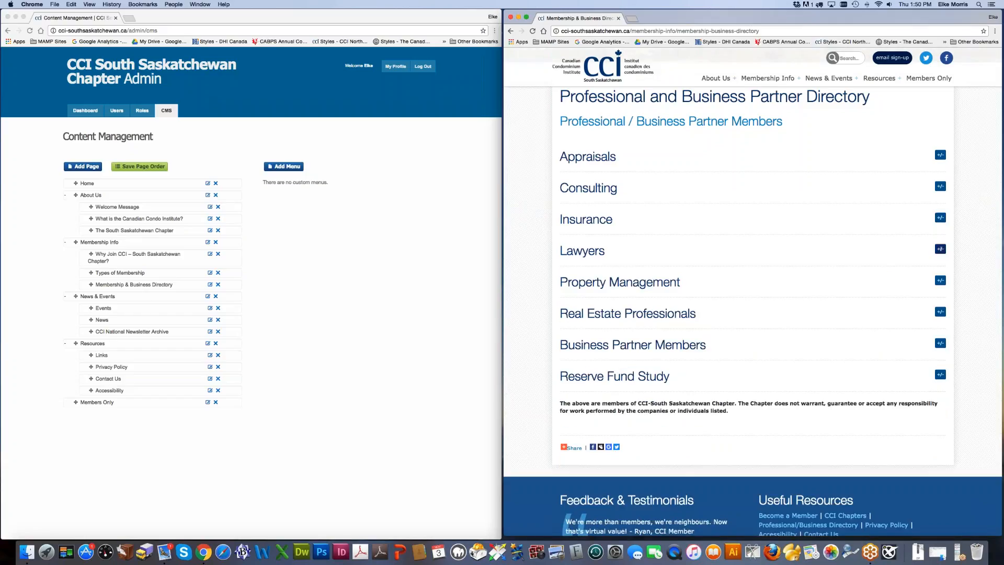
{"action": "left_click", "coordinate": [940, 156]}
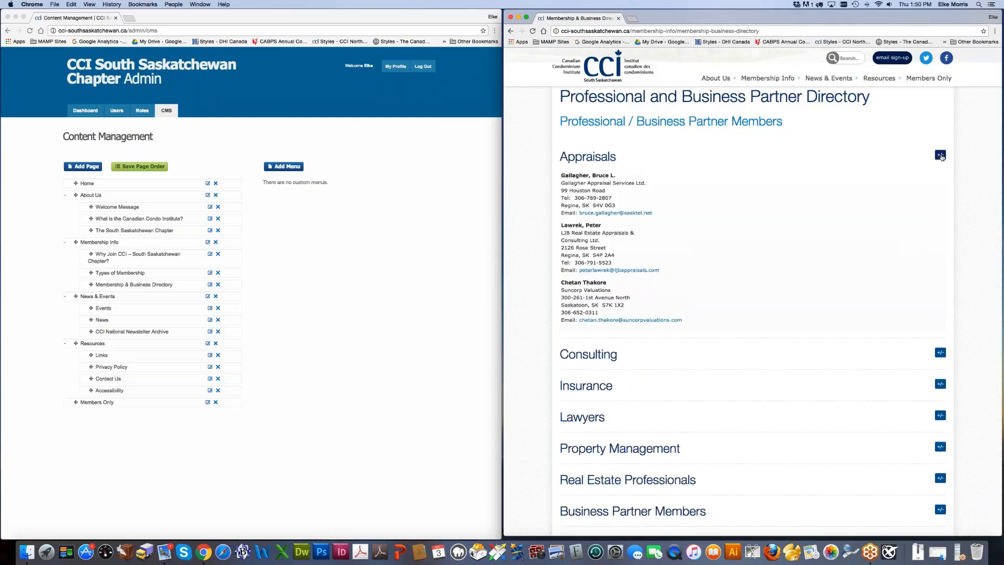
Step: Open the text block of the Membership & Business Directory page for editing and enlarge the editing area
{"action": "left_click", "coordinate": [341, 277]}
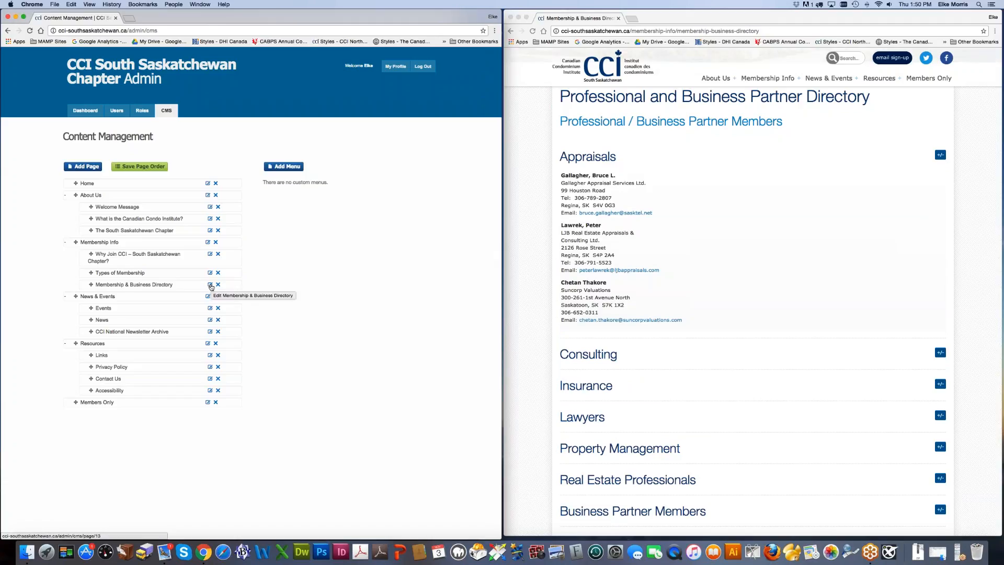
{"action": "left_click", "coordinate": [109, 287]}
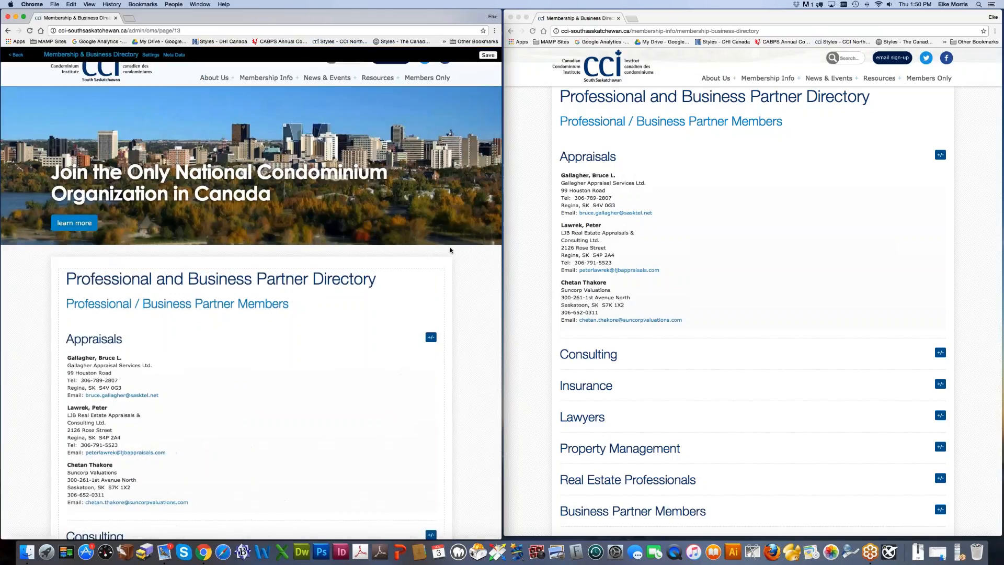
{"action": "scroll", "coordinate": [450, 246], "scroll_direction": "down", "scroll_amount": 5}
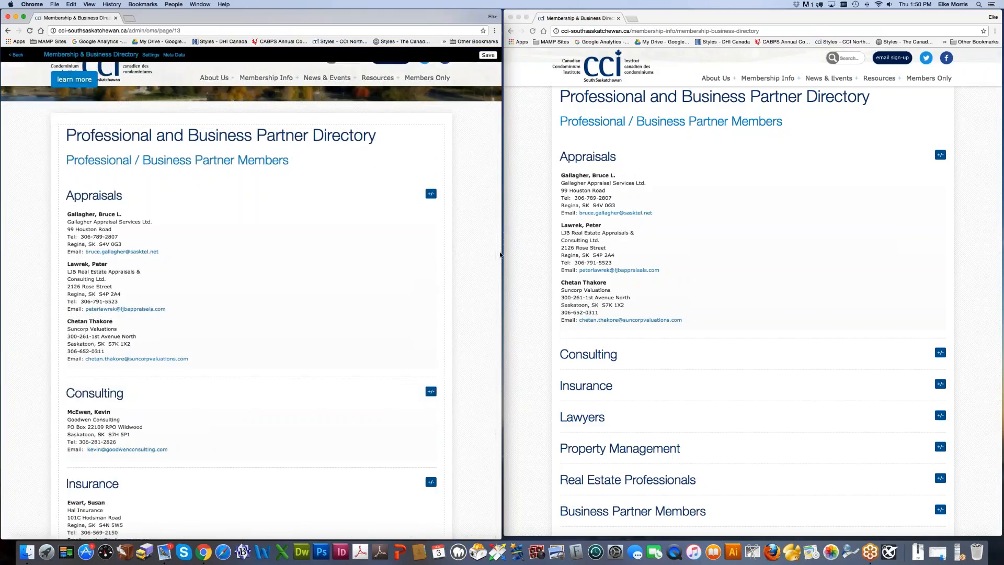
{"action": "mouse_move", "coordinate": [315, 259]}
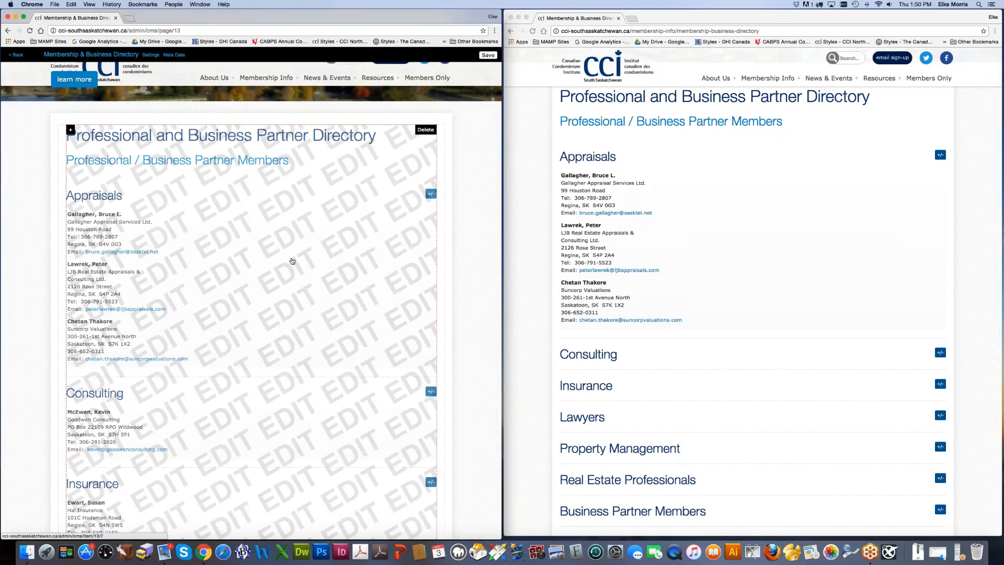
{"action": "left_click", "coordinate": [265, 257]}
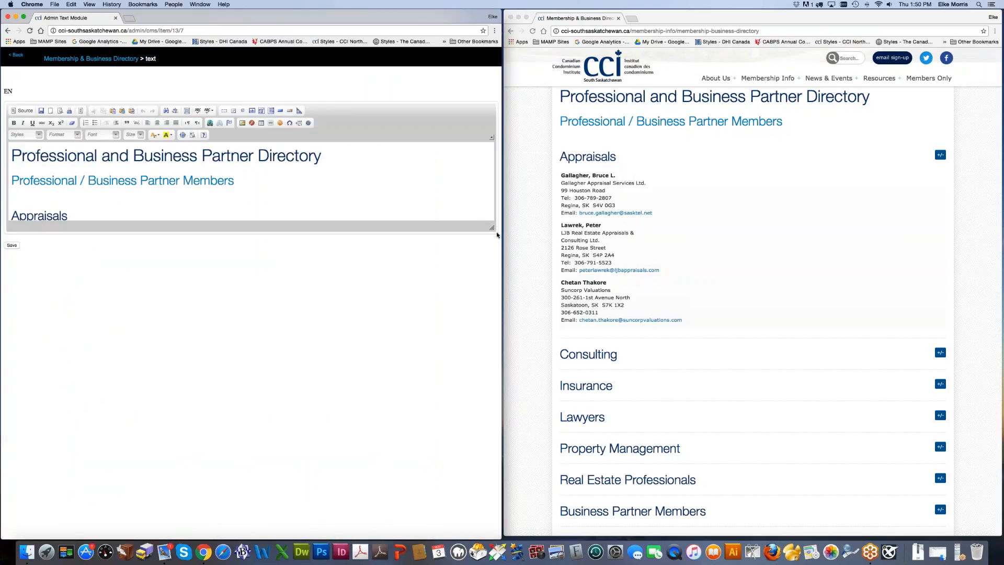
{"action": "left_click_drag", "start_coordinate": [497, 235], "coordinate": [489, 501]}
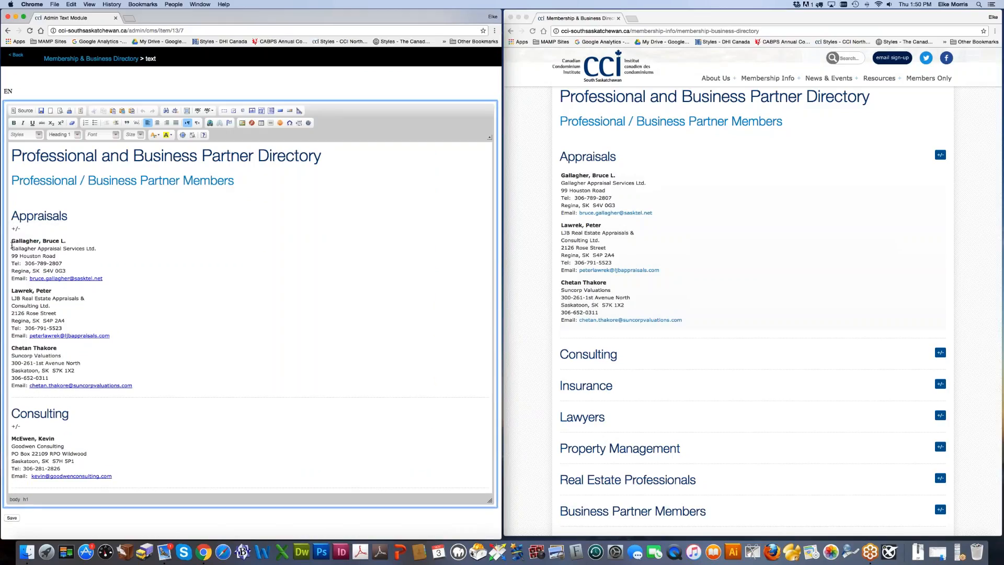
Step: Cut the complete first member entry under Appraisals and save the text block
{"action": "left_click_drag", "start_coordinate": [11, 247], "coordinate": [52, 271]}
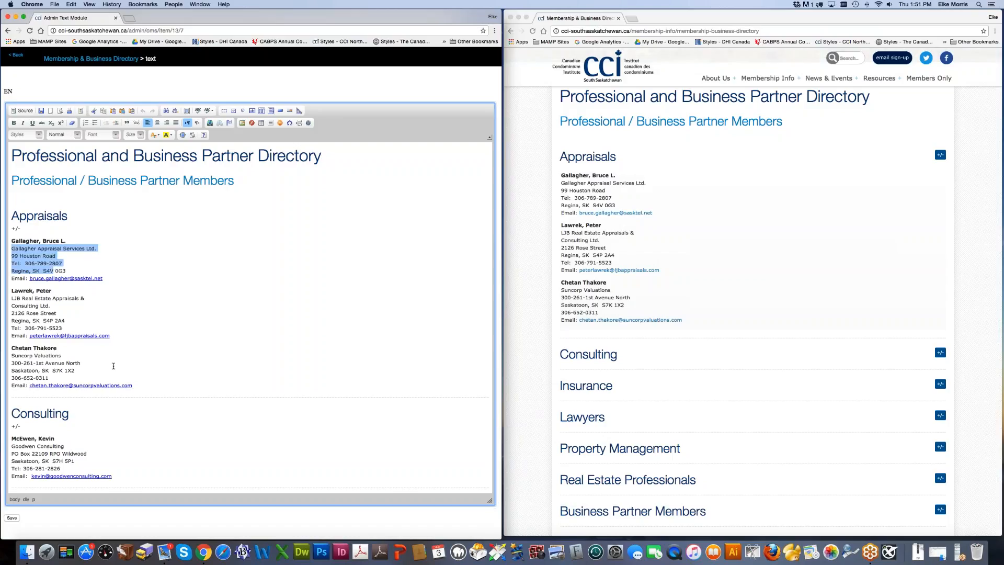
{"action": "left_click", "coordinate": [11, 241]}
{"action": "left_click_drag", "start_coordinate": [12, 241], "coordinate": [12, 289]}
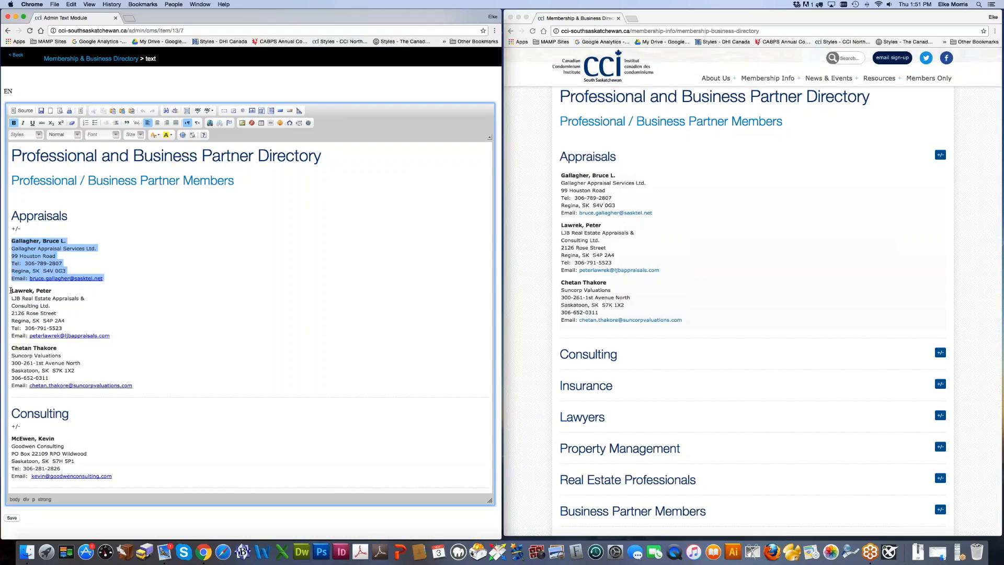
{"action": "key", "text": "super+x"}
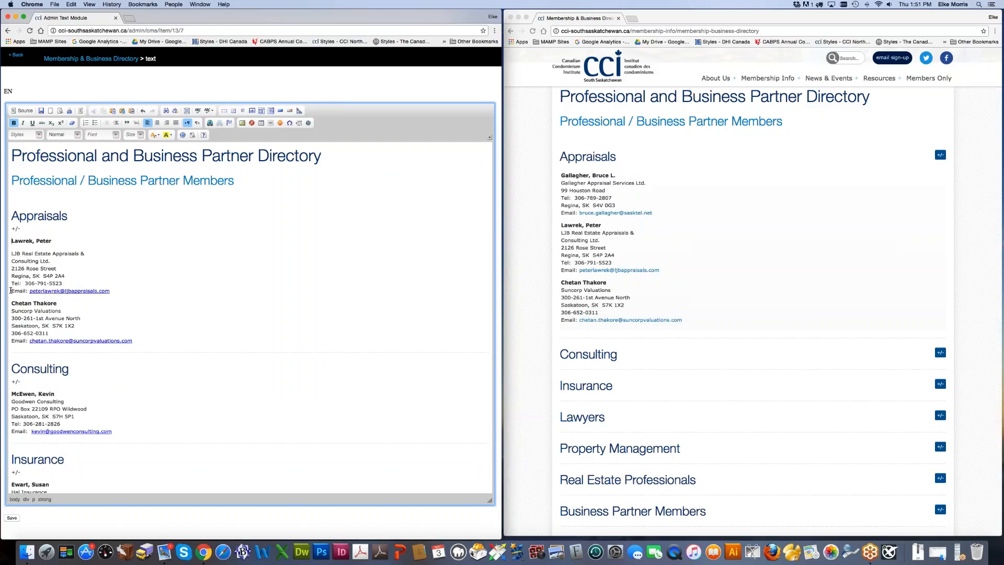
{"action": "left_click", "coordinate": [16, 519]}
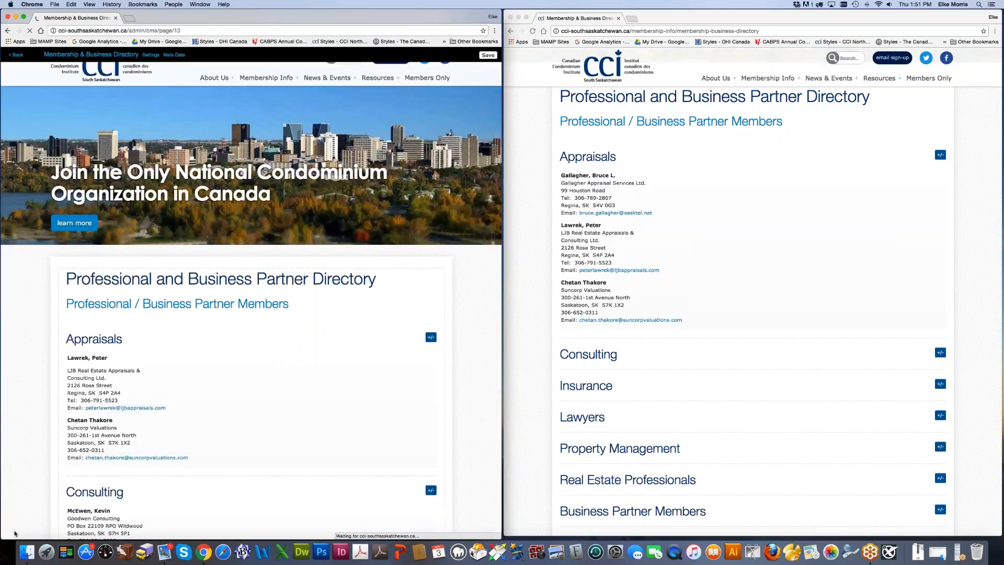
Step: Reload the public directory page and check the member entries under Appraisals
{"action": "left_click", "coordinate": [755, 331]}
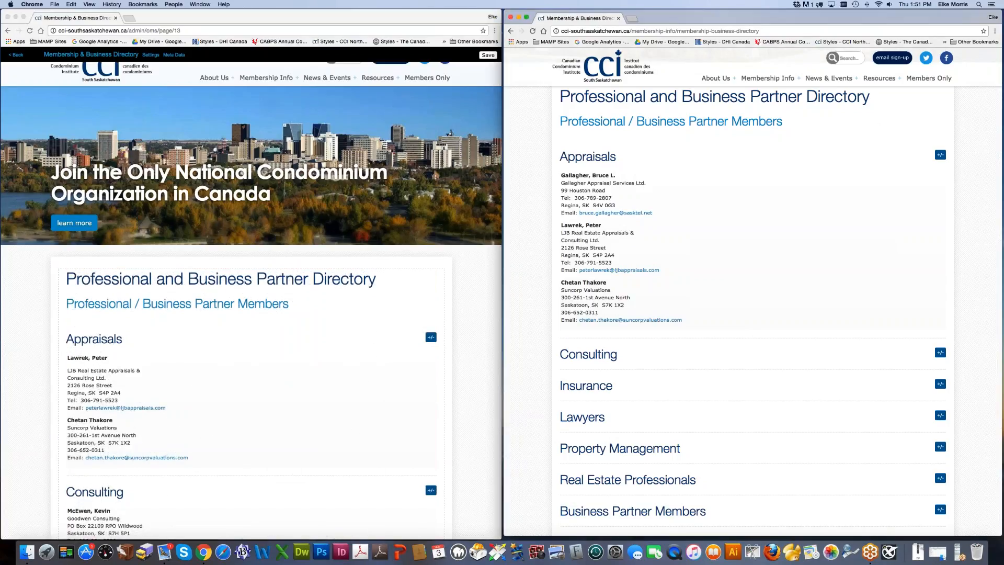
{"action": "key", "text": "super+r"}
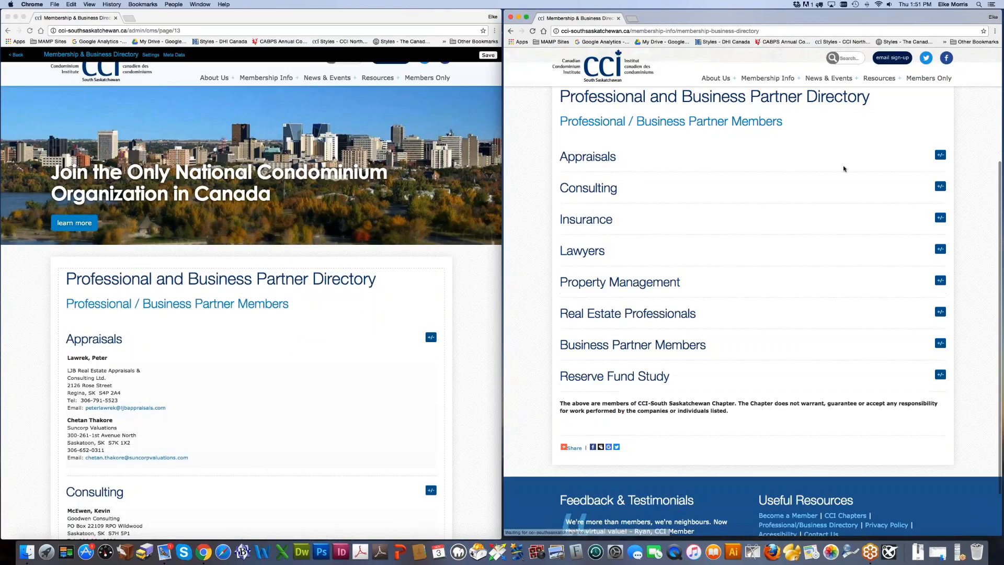
{"action": "left_click", "coordinate": [939, 155]}
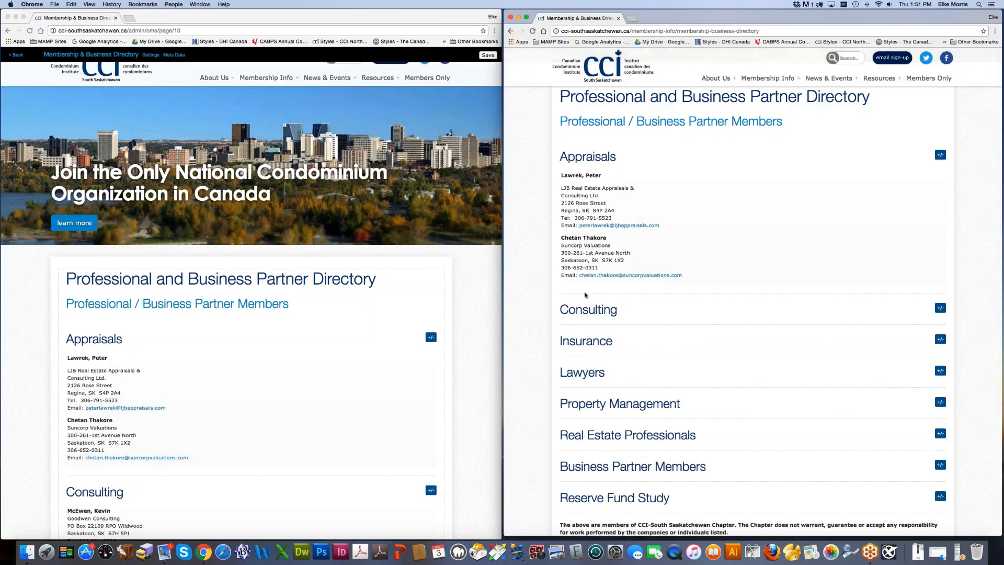
Step: Reopen the directory text for editing, paste the cut member entry back at the start of Appraisals and remove the blank line after it
{"action": "left_click", "coordinate": [287, 350]}
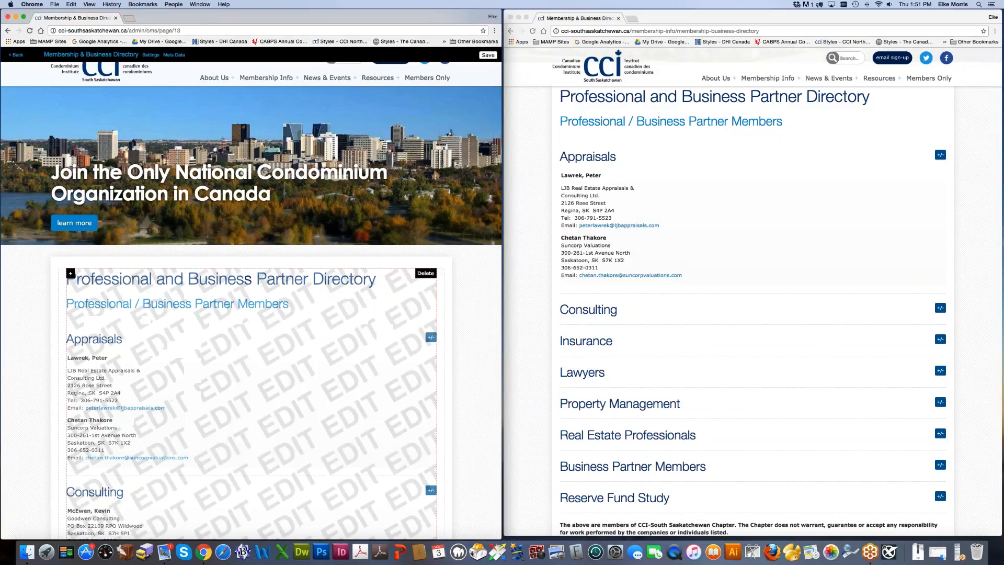
{"action": "left_click", "coordinate": [76, 355]}
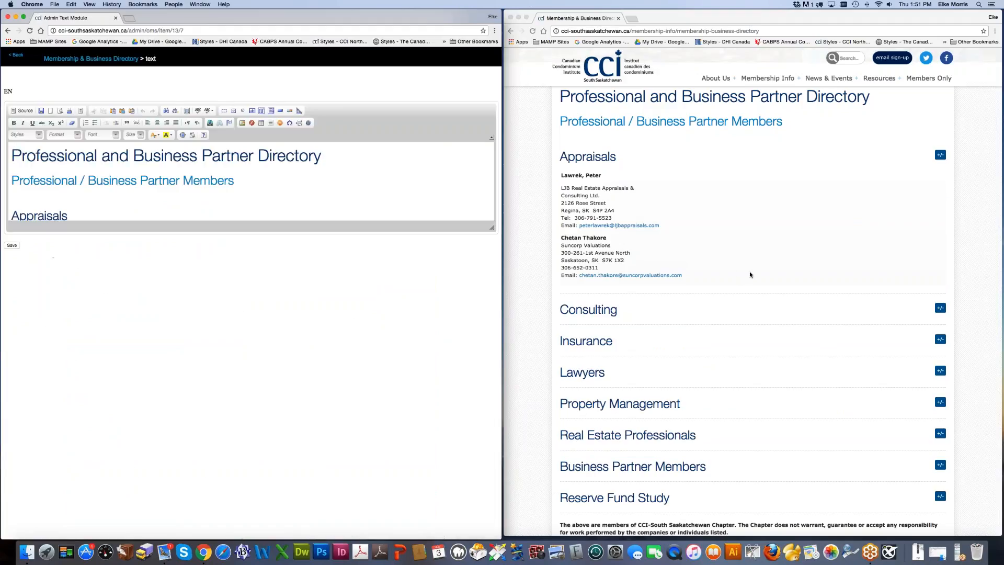
{"action": "scroll", "coordinate": [732, 272], "scroll_direction": "down", "scroll_amount": 1}
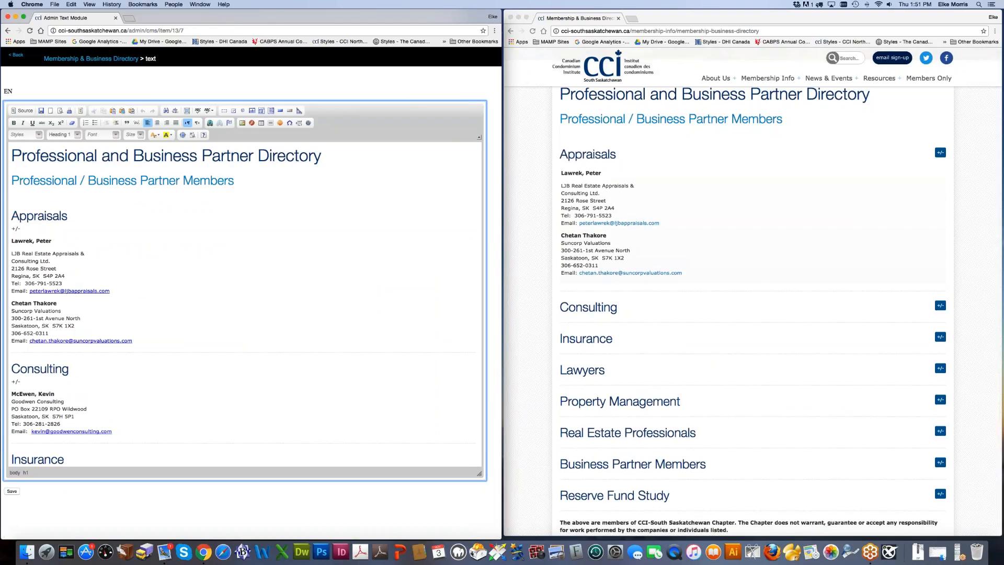
{"action": "left_click", "coordinate": [18, 239]}
{"action": "key", "text": "super+v"}
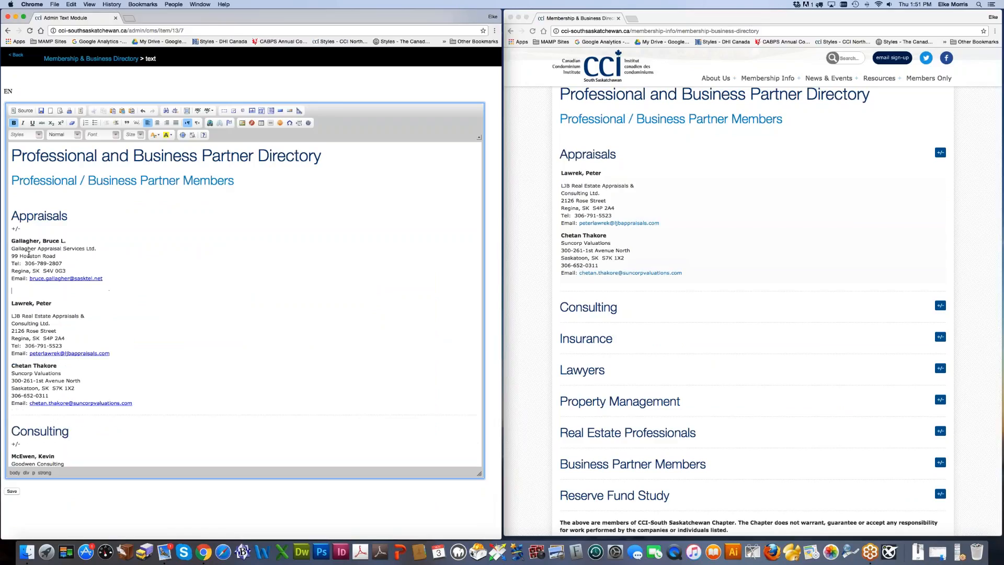
{"action": "key", "text": "BackSpace"}
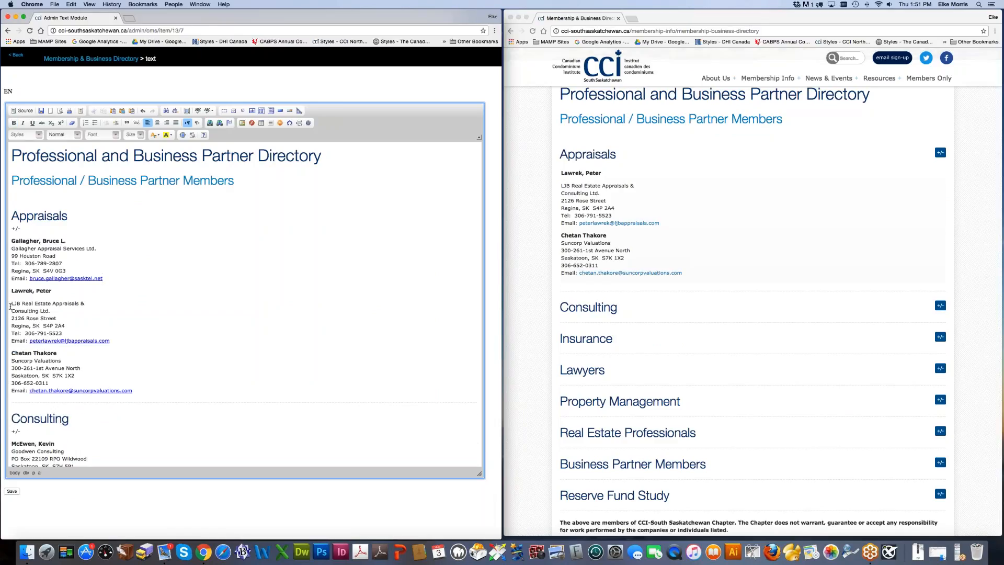
Step: Replace the paragraph gaps before both company name lines of the second Appraisals entry with single line breaks
{"action": "left_click", "coordinate": [11, 304]}
{"action": "key", "text": "BackSpace"}
{"action": "key", "text": "shift+Return"}
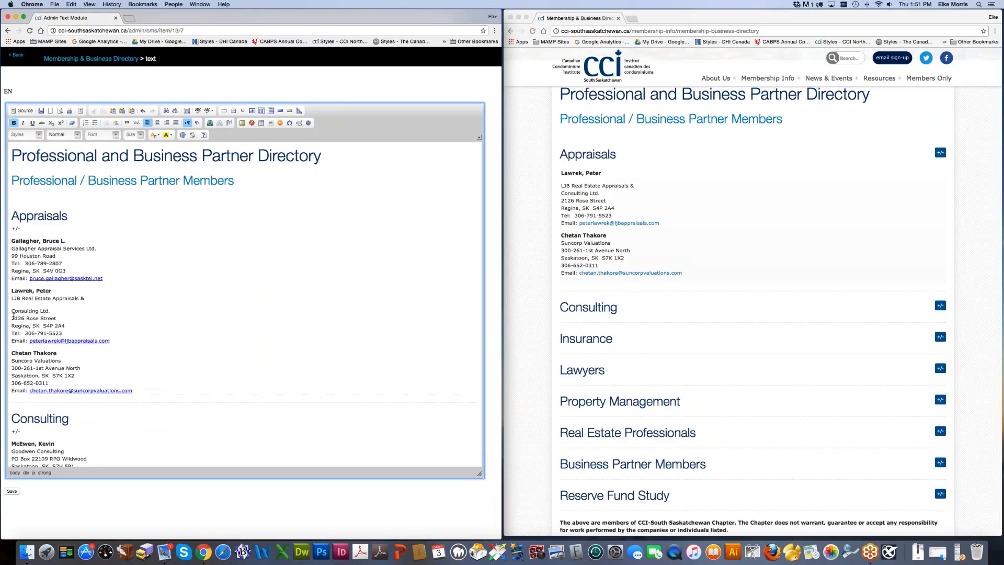
{"action": "left_click", "coordinate": [12, 311]}
{"action": "key", "text": "BackSpace"}
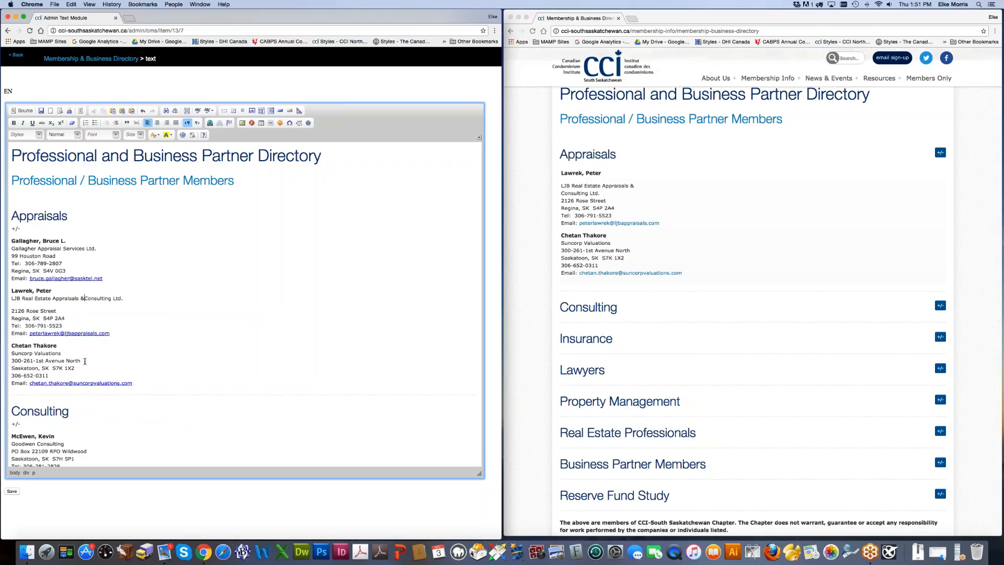
{"action": "key", "text": "shift+Return"}
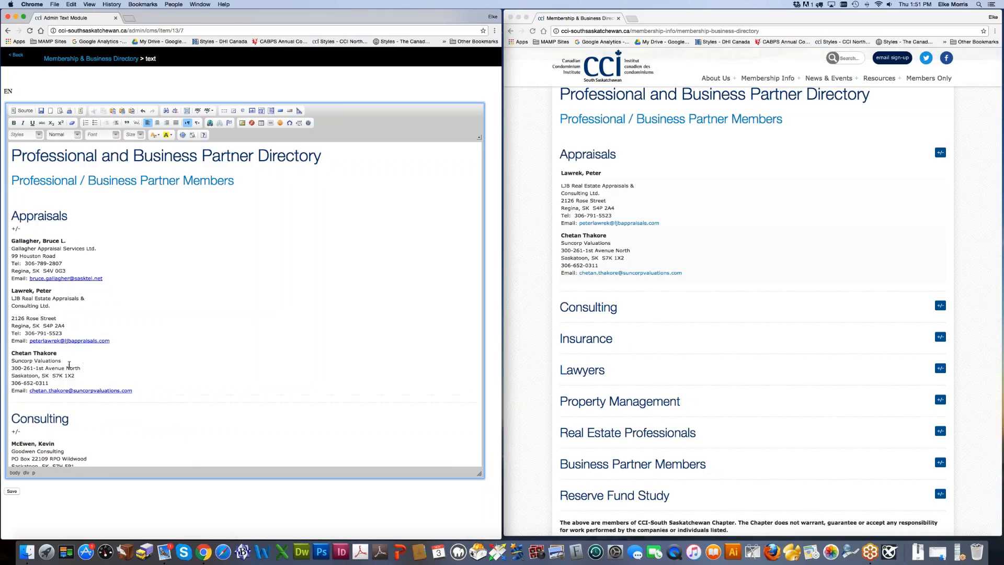
Step: Close the gaps before the street, city, phone and email lines of the second Appraisals entry with single line breaks and save the text block
{"action": "left_click", "coordinate": [12, 317]}
{"action": "key", "text": "BackSpace"}
{"action": "key", "text": "shift+Return"}
{"action": "left_click", "coordinate": [12, 327]}
{"action": "key", "text": "BackSpace"}
{"action": "key", "text": "shift+Return"}
{"action": "left_click", "coordinate": [12, 334]}
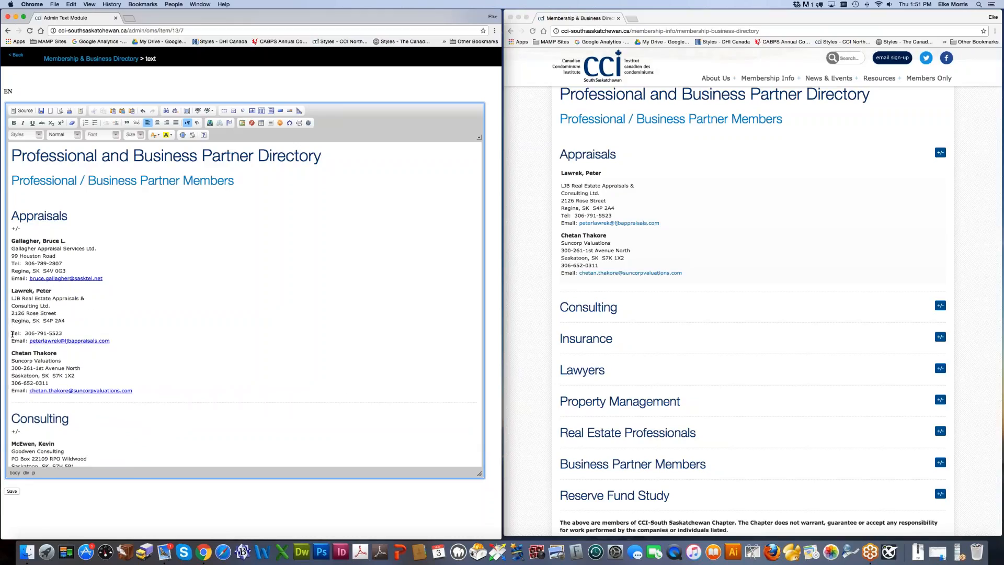
{"action": "key", "text": "BackSpace"}
{"action": "key", "text": "shift+Return"}
{"action": "left_click", "coordinate": [11, 340]}
{"action": "key", "text": "BackSpace"}
{"action": "key", "text": "shift+Return"}
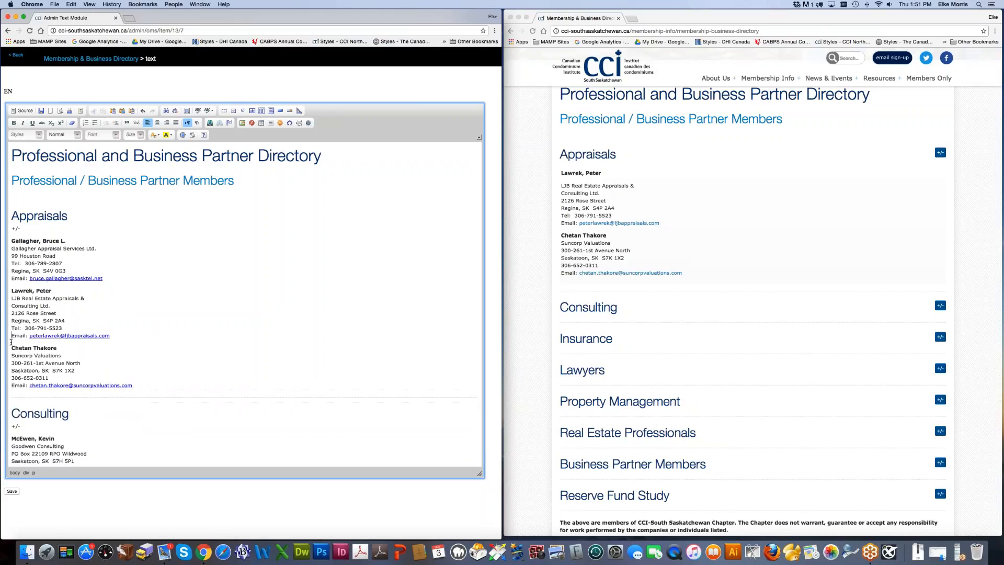
{"action": "left_click", "coordinate": [12, 491]}
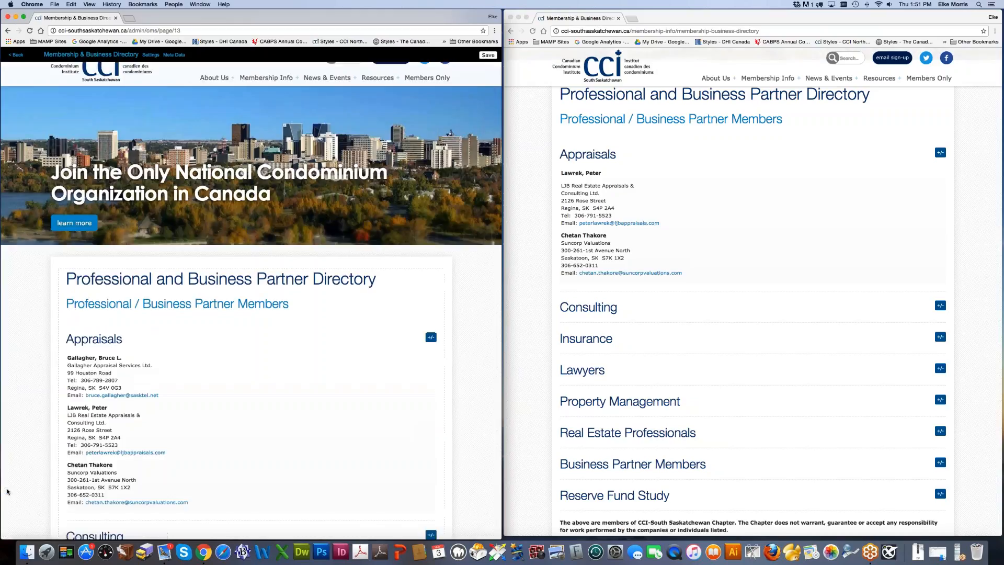
Step: Reload the public directory page, expand Appraisals to check its member entries and collapse it again
{"action": "left_click", "coordinate": [721, 263]}
{"action": "left_click", "coordinate": [533, 31]}
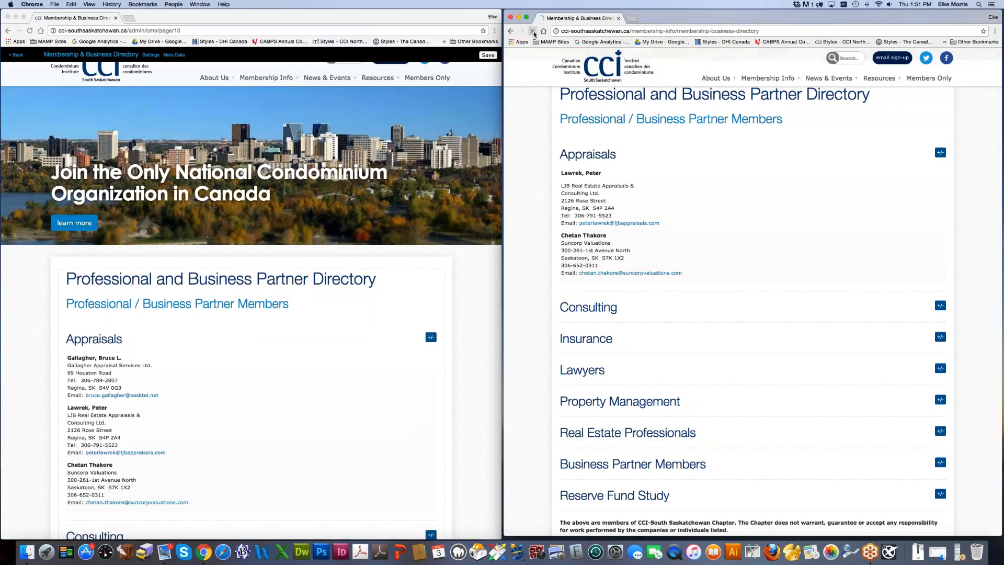
{"action": "left_click", "coordinate": [940, 152]}
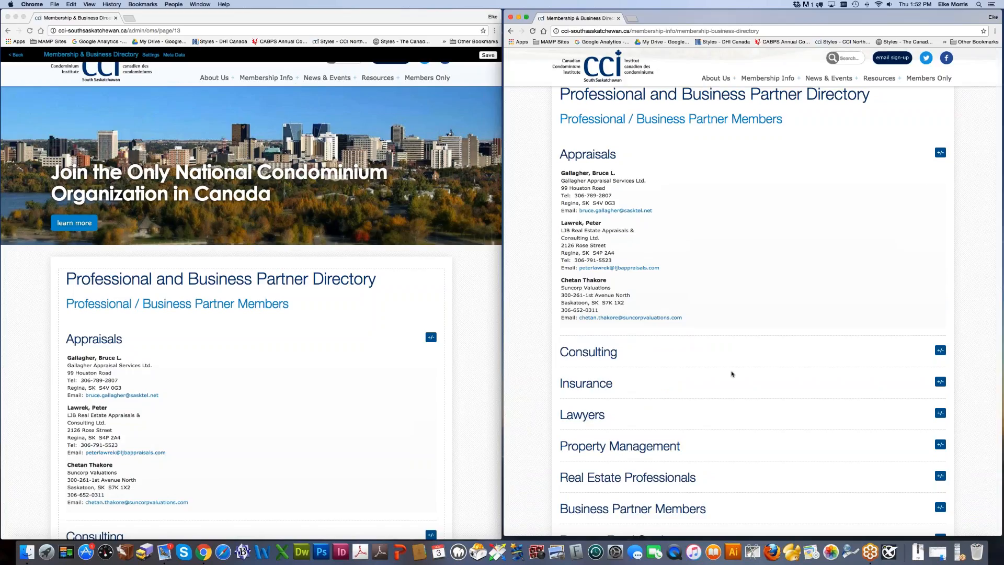
{"action": "left_click", "coordinate": [940, 152]}
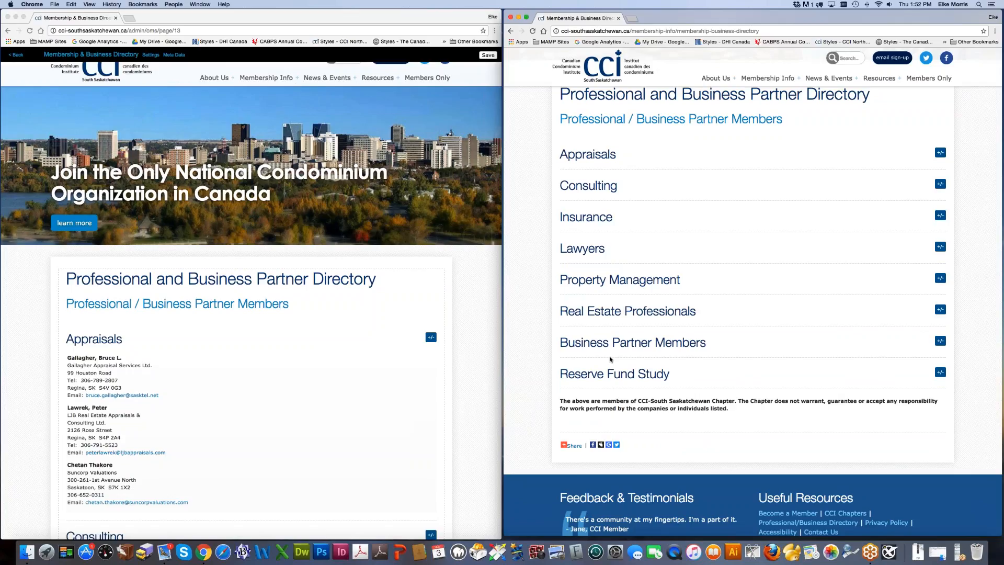
Step: Reopen the directory text block for editing, enlarge the editing area and show its HTML source code
{"action": "left_click", "coordinate": [346, 328]}
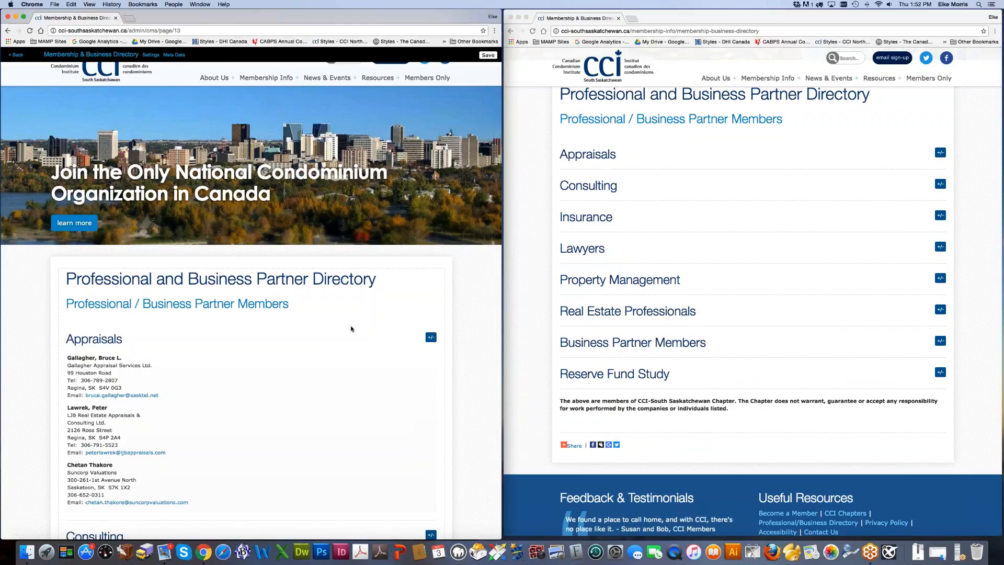
{"action": "left_click", "coordinate": [344, 333]}
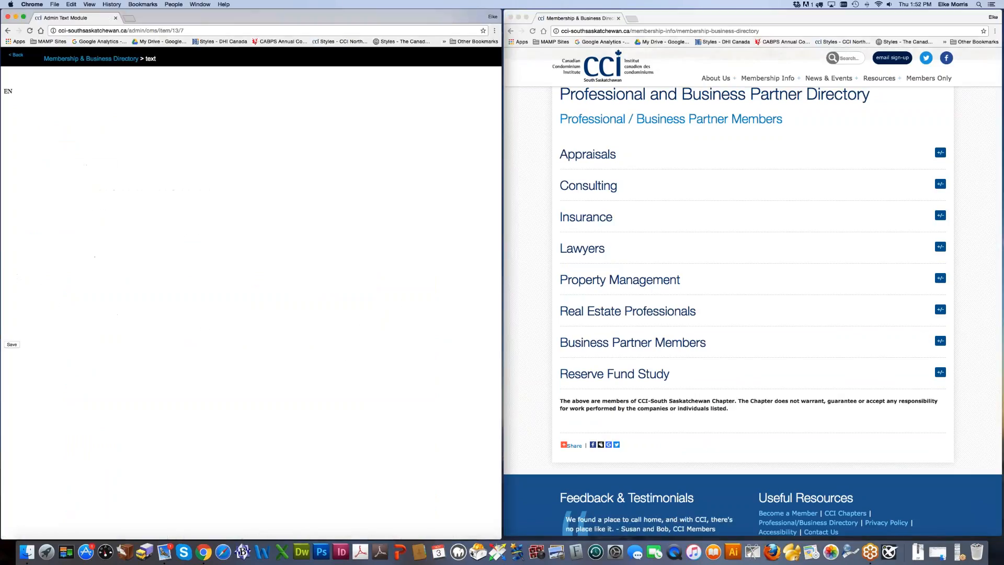
{"action": "left_click_drag", "start_coordinate": [492, 229], "coordinate": [507, 494]}
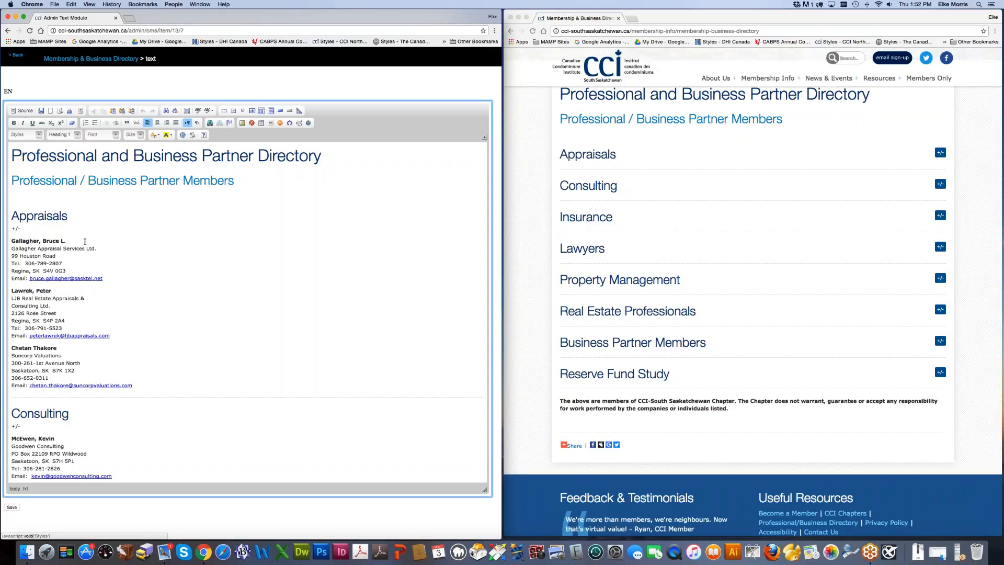
{"action": "left_click", "coordinate": [24, 112]}
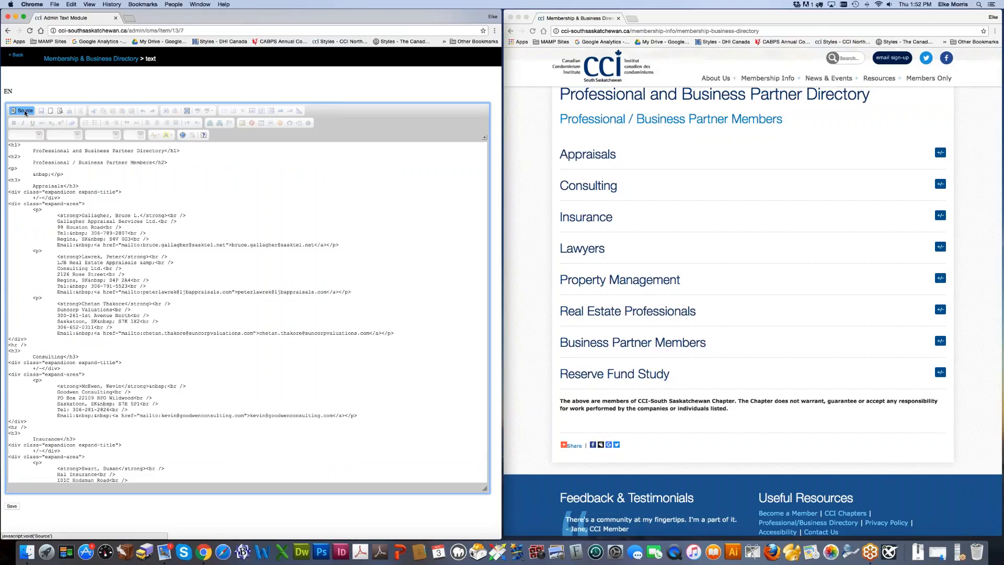
Step: Copy the complete source code and paste it into a new blank document in Microsoft Word
{"action": "left_click", "coordinate": [44, 203]}
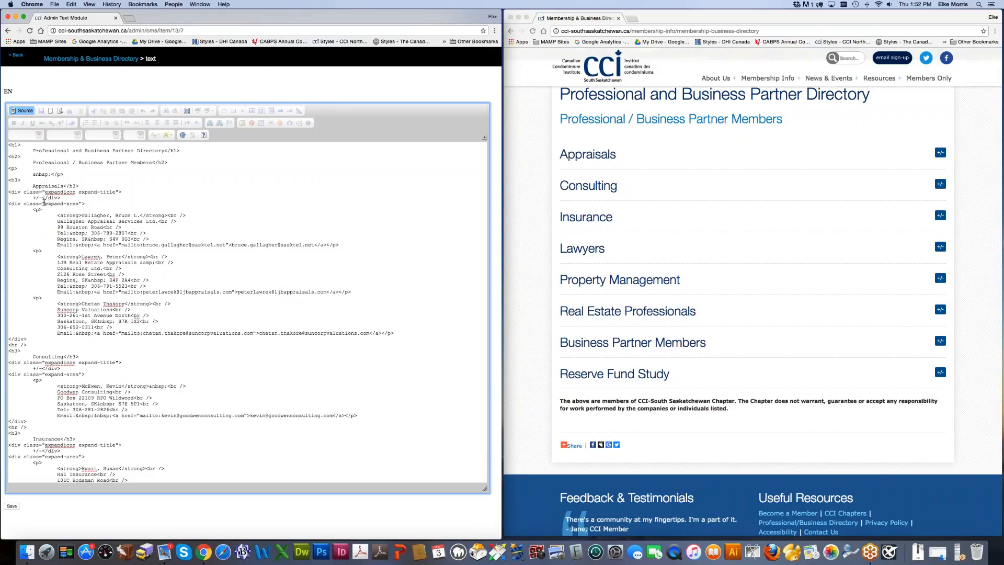
{"action": "key", "text": "super+a"}
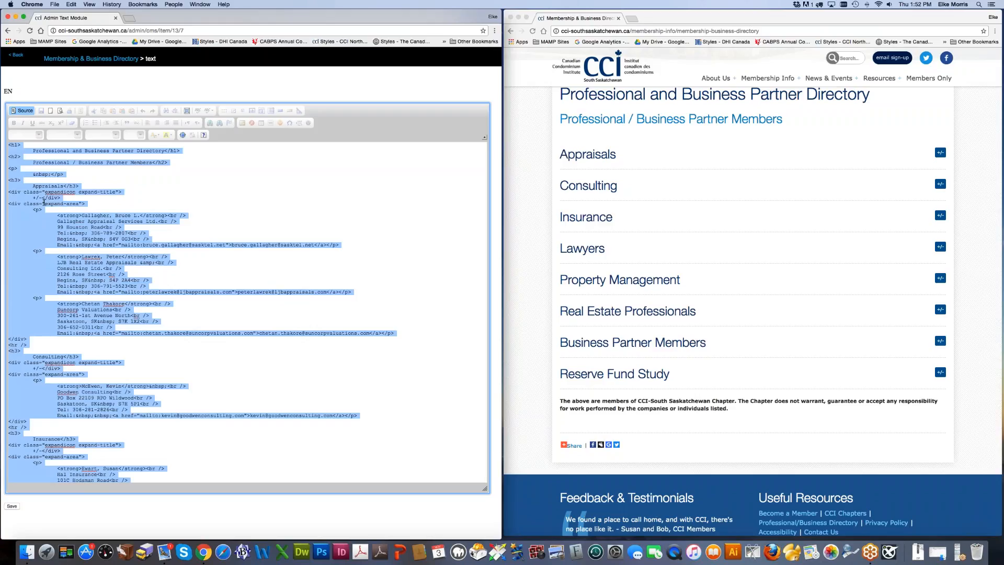
{"action": "left_click", "coordinate": [266, 557]}
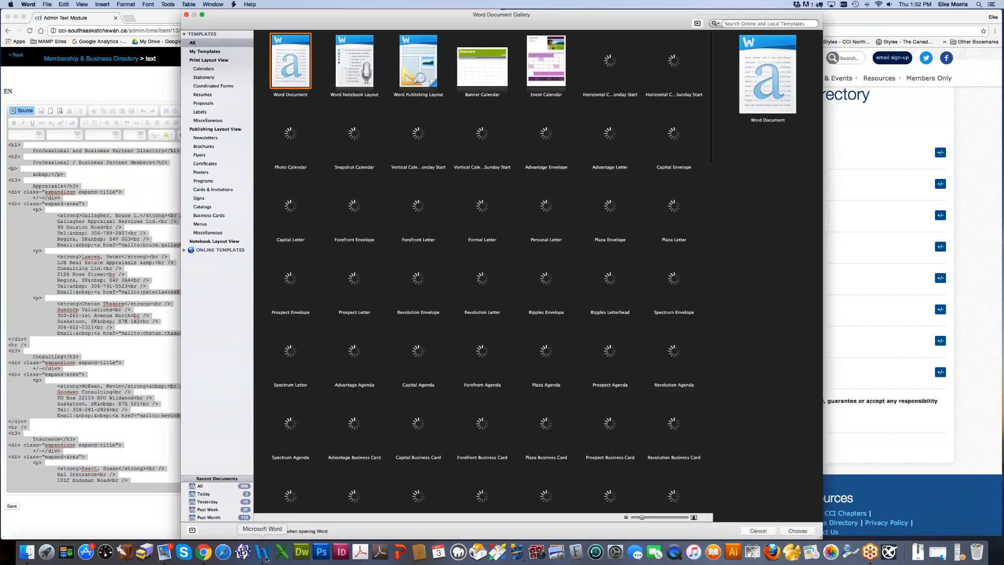
{"action": "left_click", "coordinate": [798, 530]}
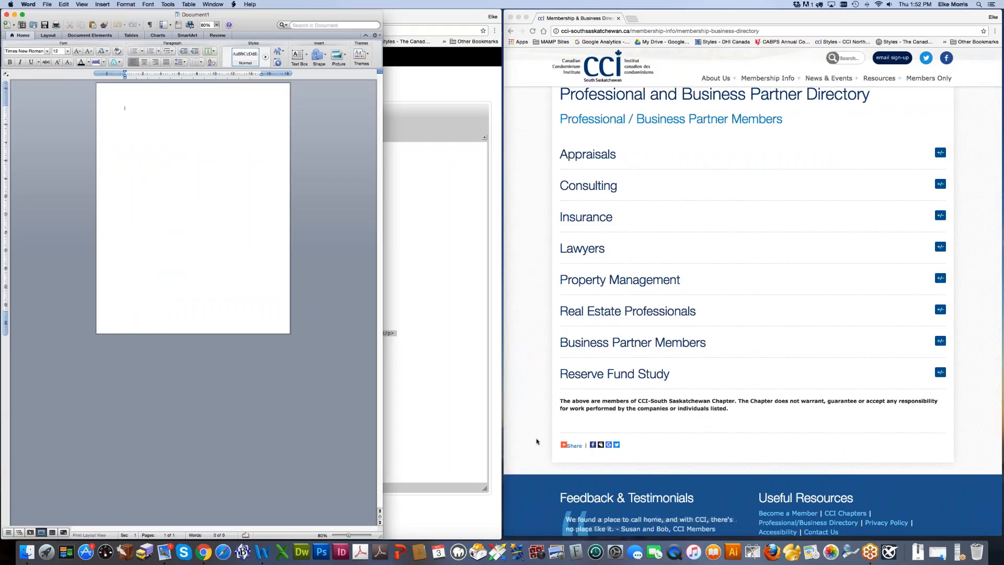
{"action": "key", "text": "super+v"}
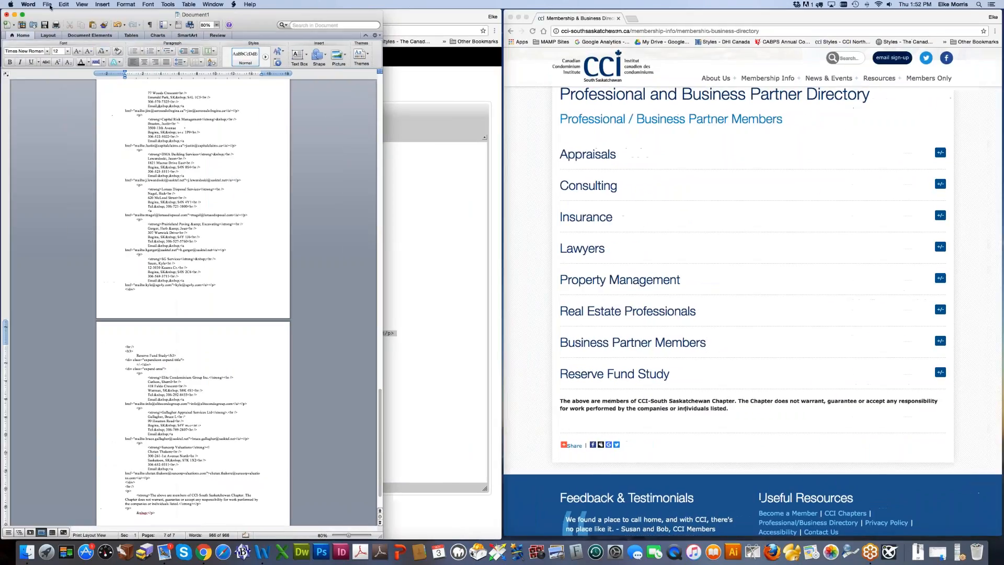
Step: Set up saving the document as Plain Text (.txt) under the file name member-business-diretory
{"action": "left_click", "coordinate": [47, 5]}
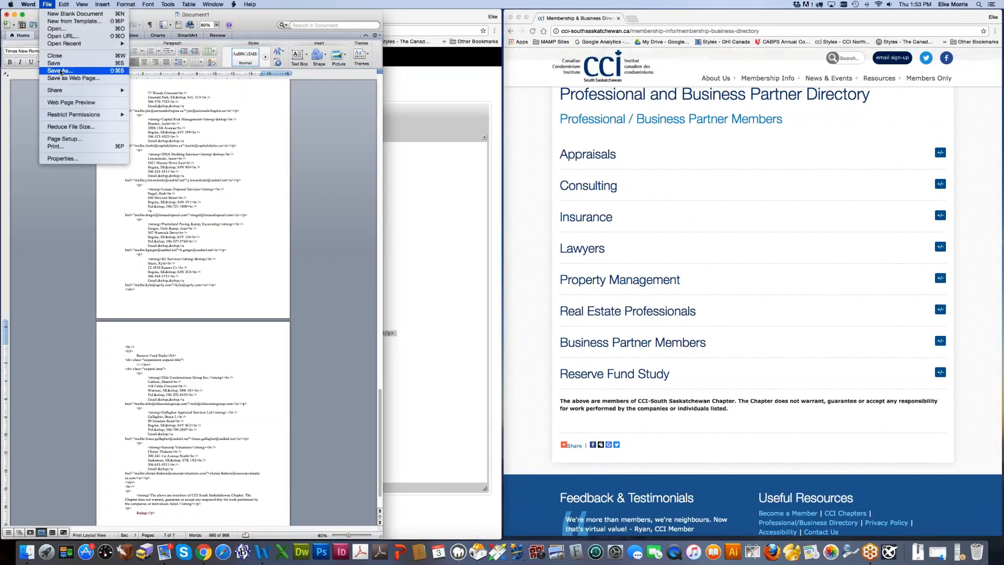
{"action": "left_click", "coordinate": [60, 71]}
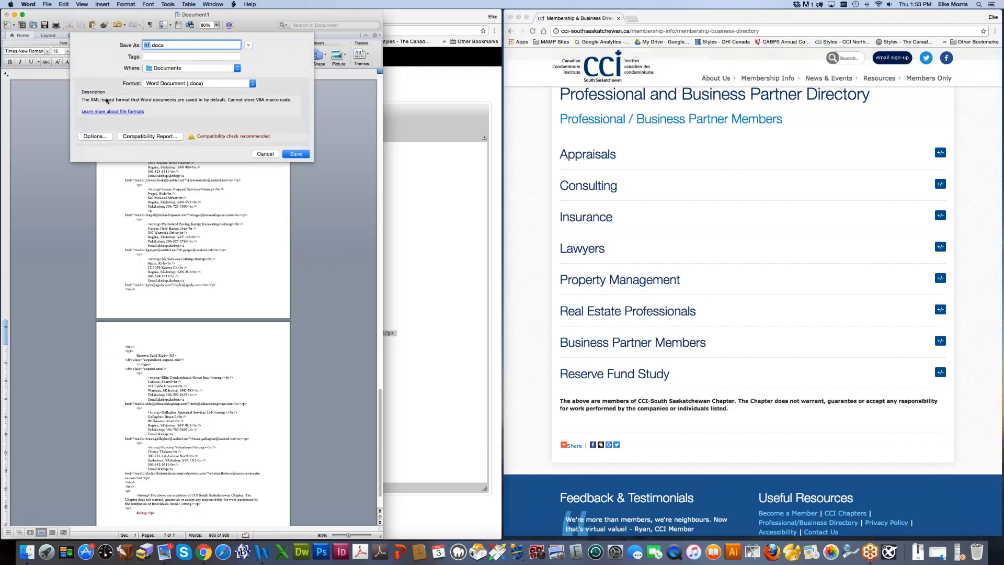
{"action": "left_click", "coordinate": [181, 84]}
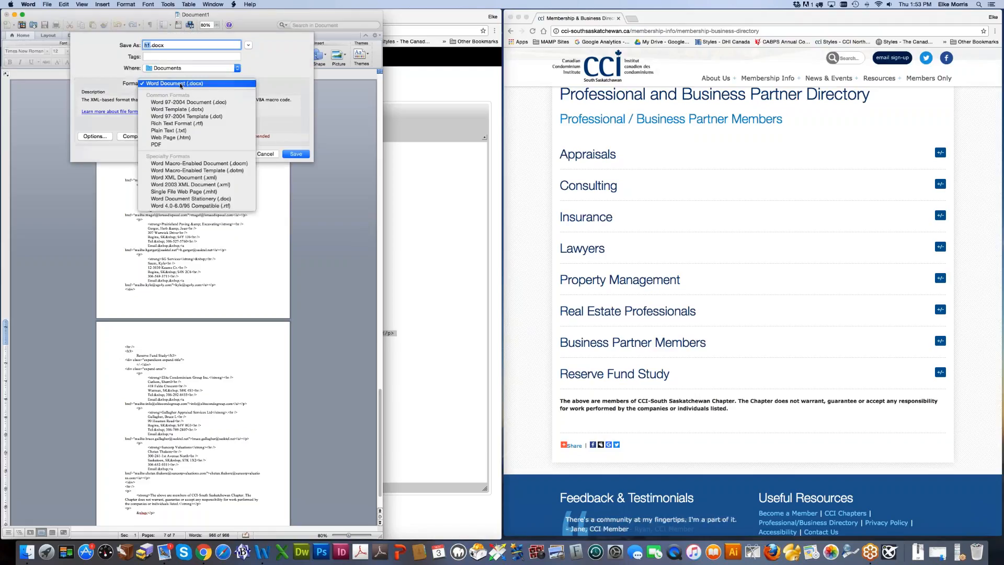
{"action": "left_click", "coordinate": [178, 131]}
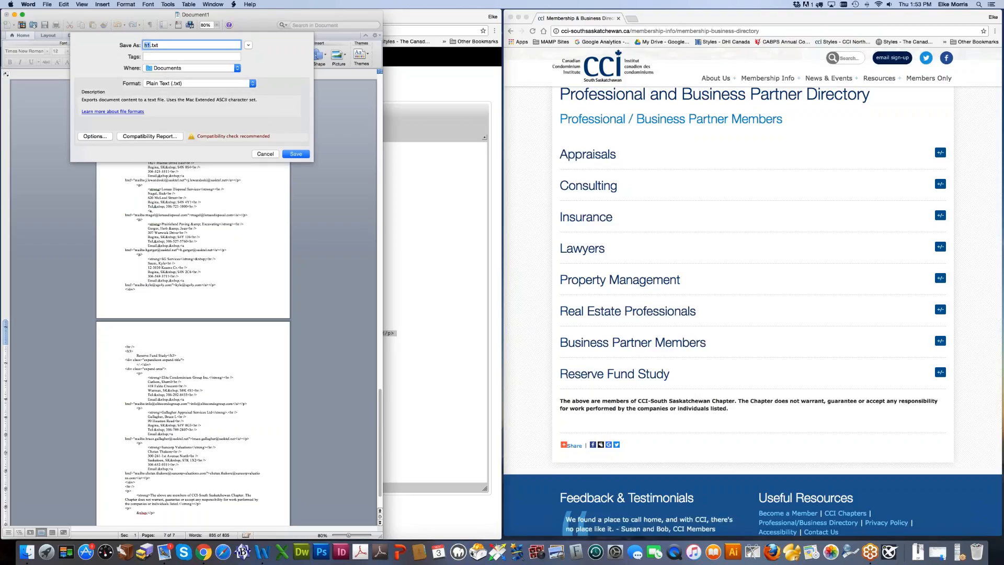
{"action": "type", "text": "members"}
{"action": "key", "text": "BackSpace"}
{"action": "type", "text": "-business-"}
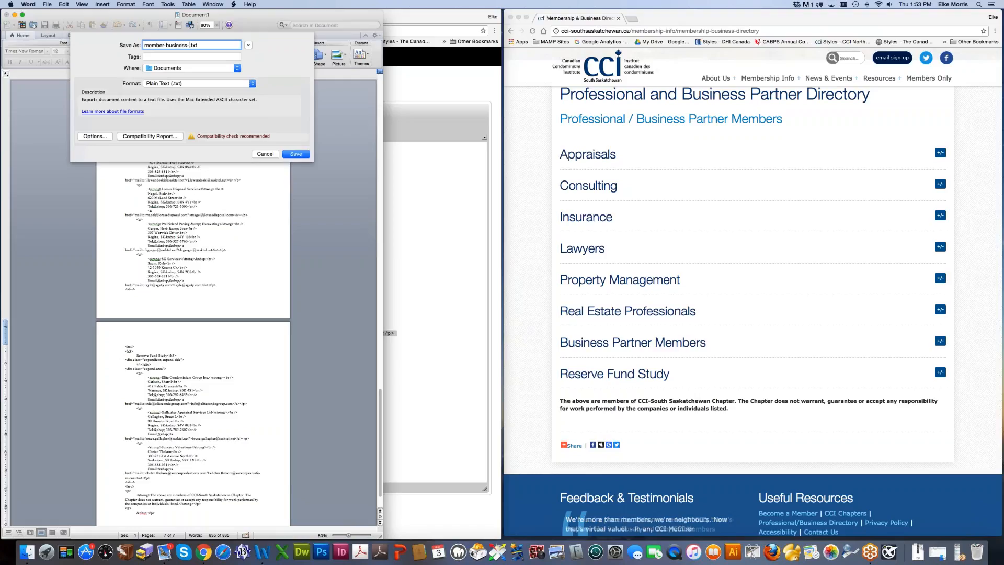
{"action": "type", "text": "diretory"}
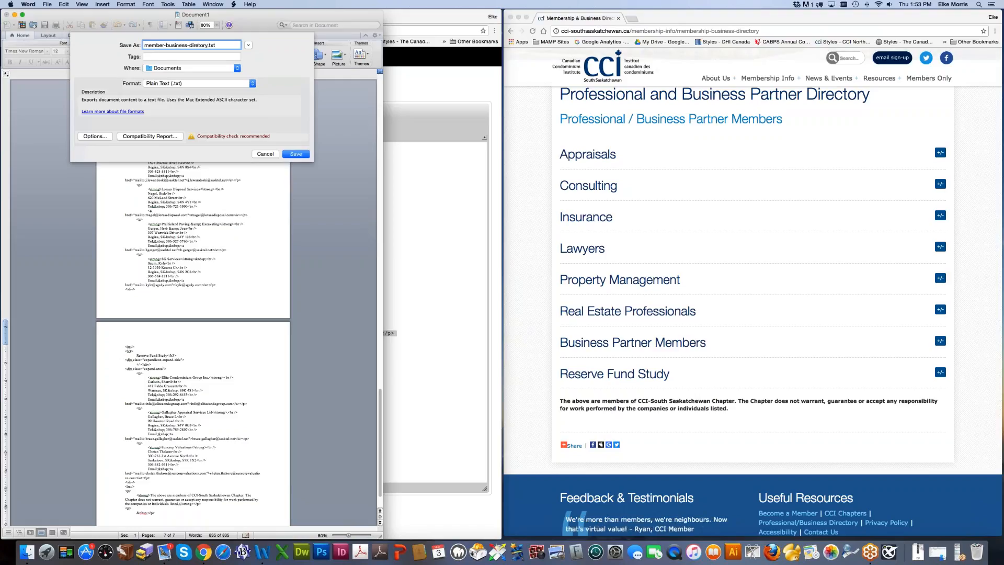
Step: Save the text file to the Desktop with the default Mac OS encoding and close the document
{"action": "left_click", "coordinate": [167, 69]}
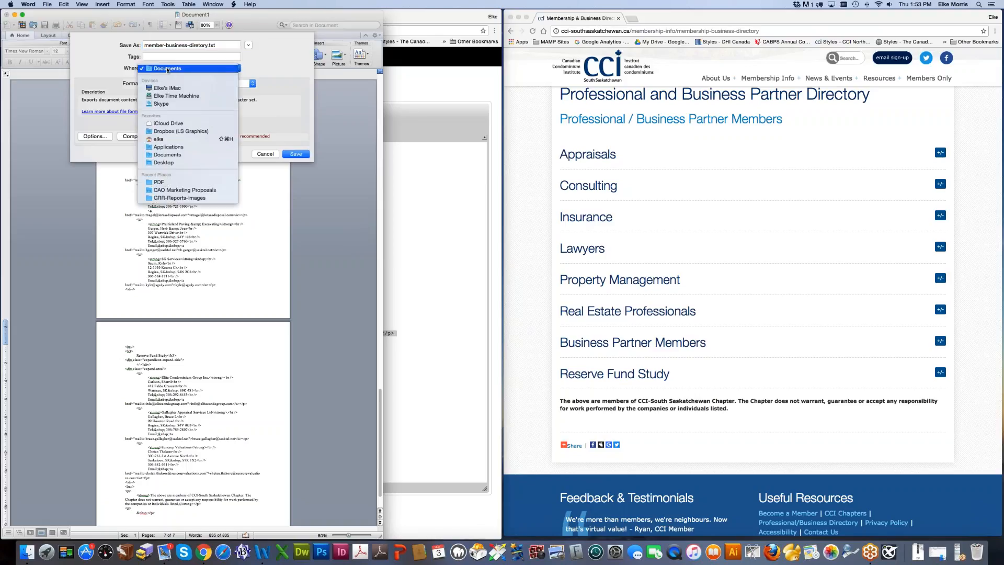
{"action": "left_click", "coordinate": [172, 163]}
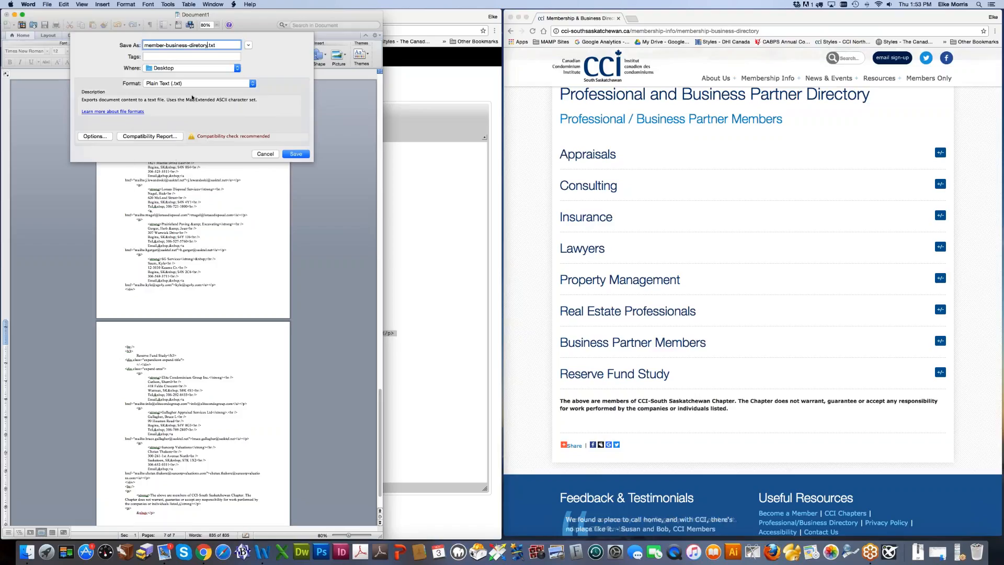
{"action": "left_click", "coordinate": [295, 155]}
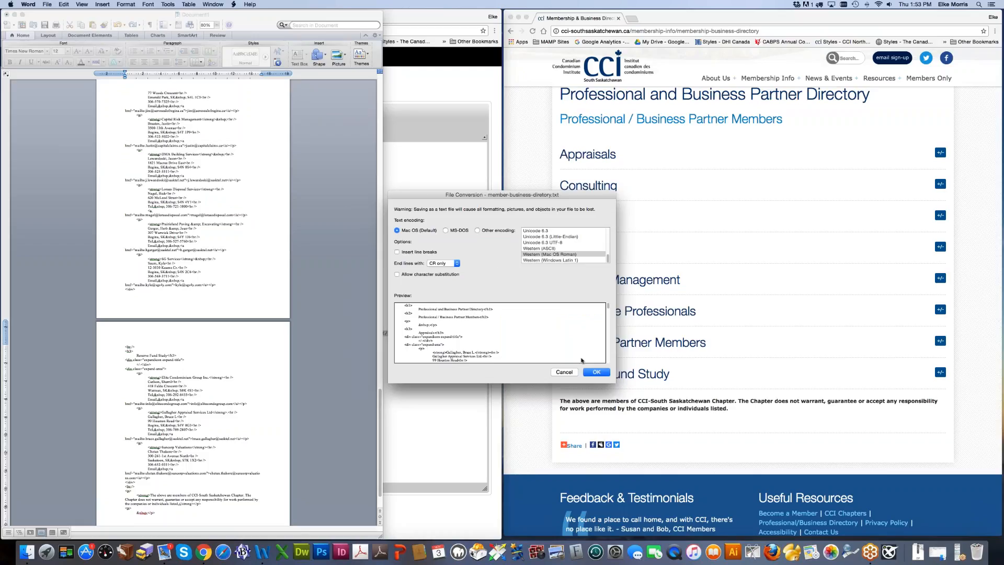
{"action": "left_click", "coordinate": [596, 372]}
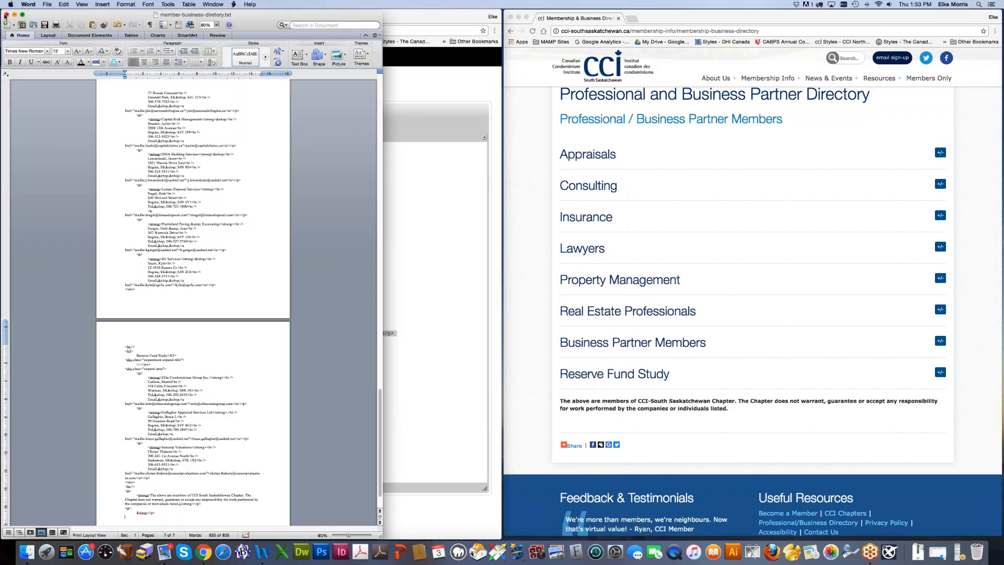
{"action": "left_click", "coordinate": [6, 14]}
Step: Return to the directory text block in Chrome and switch it from source code back to the formatted view
{"action": "left_click", "coordinate": [248, 294]}
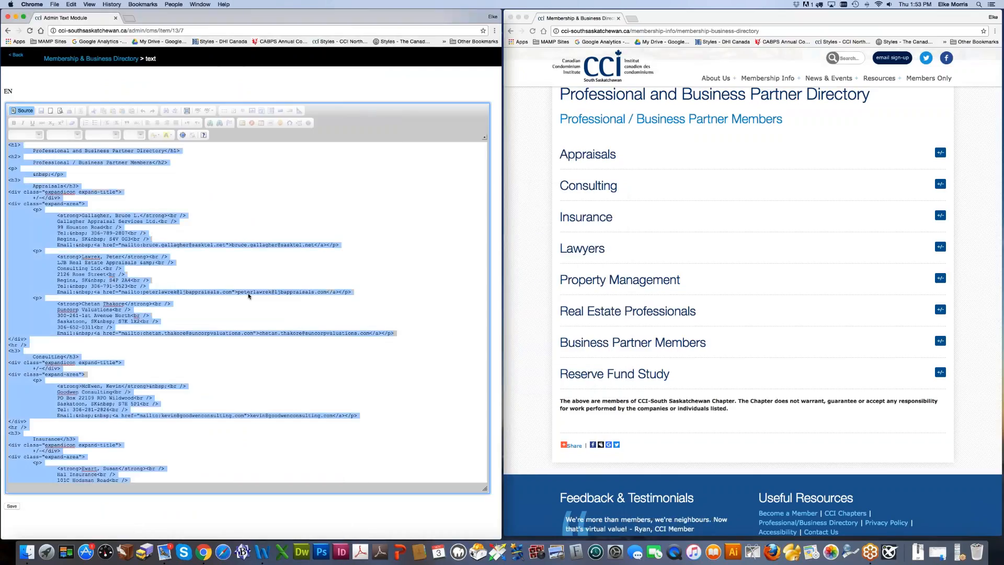
{"action": "left_click", "coordinate": [23, 111]}
{"action": "left_click", "coordinate": [145, 253]}
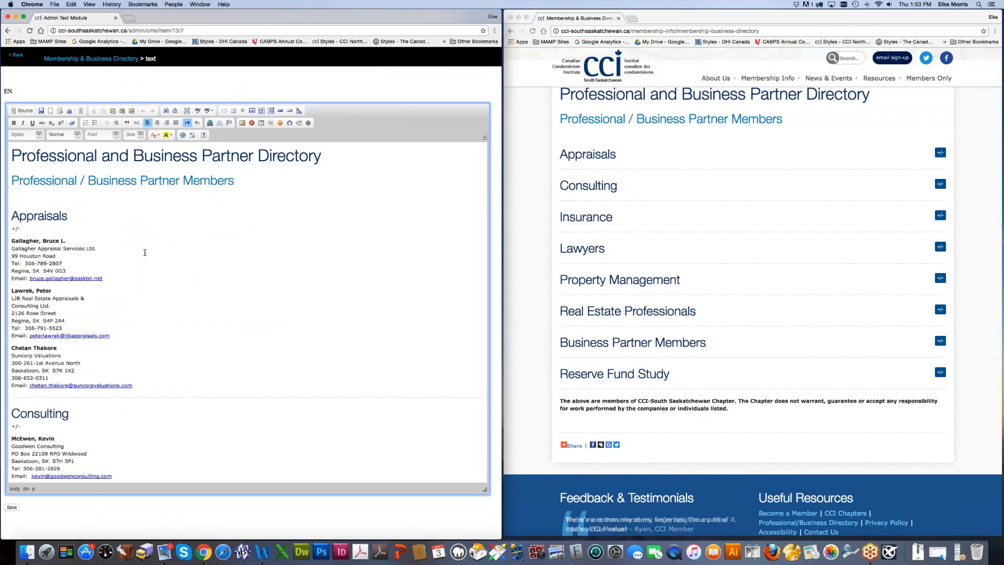
{"action": "scroll", "coordinate": [78, 272], "scroll_direction": "down", "scroll_amount": 1}
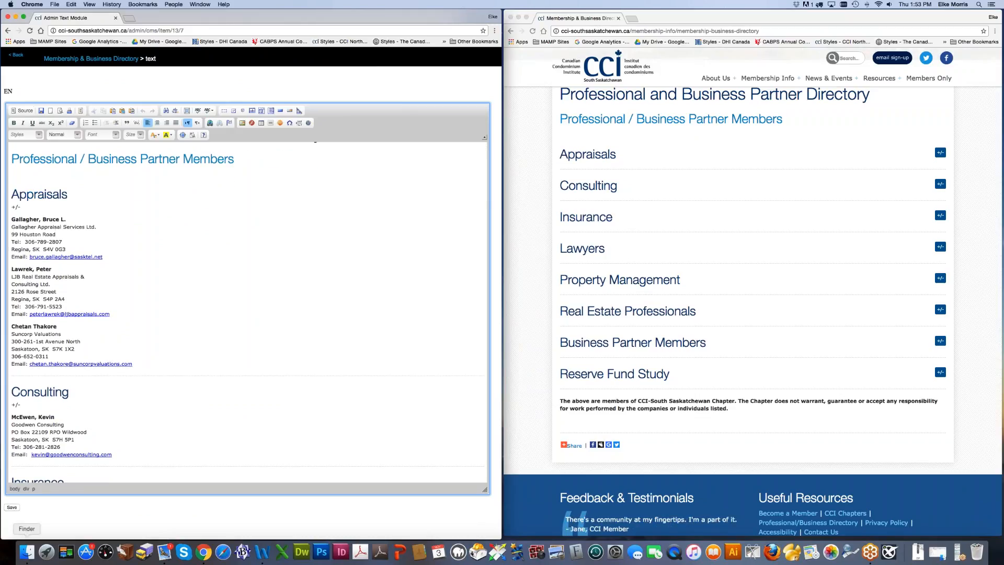
{"action": "left_click", "coordinate": [26, 509]}
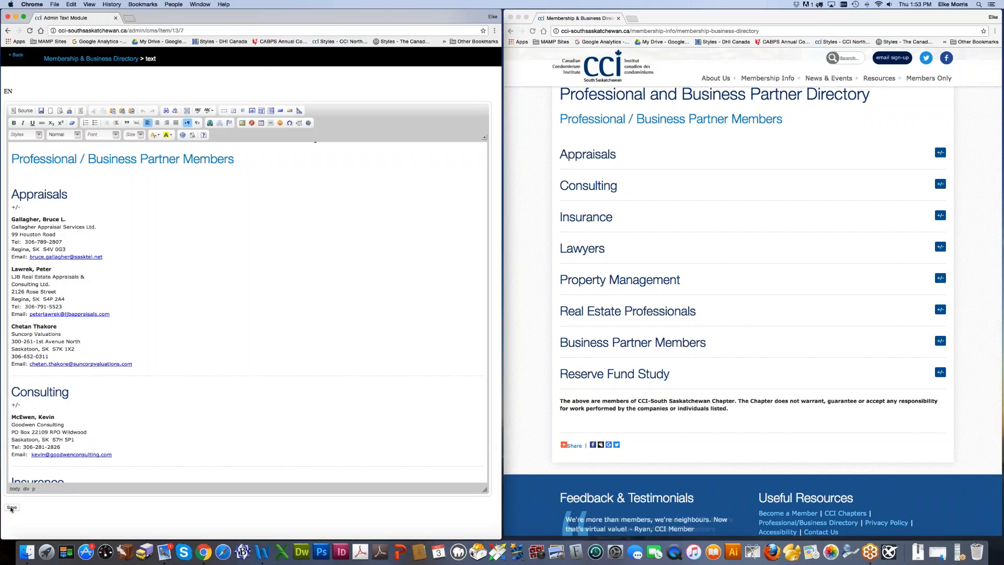
Step: On the public directory page, expand and collapse Appraisals, and expand Consulting to view its entries
{"action": "left_click", "coordinate": [731, 332]}
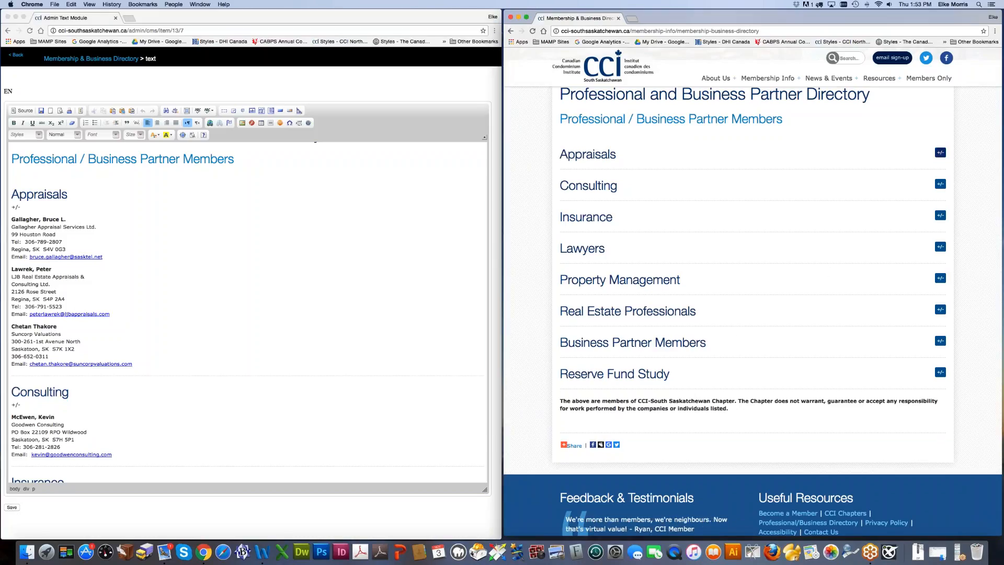
{"action": "left_click", "coordinate": [940, 153]}
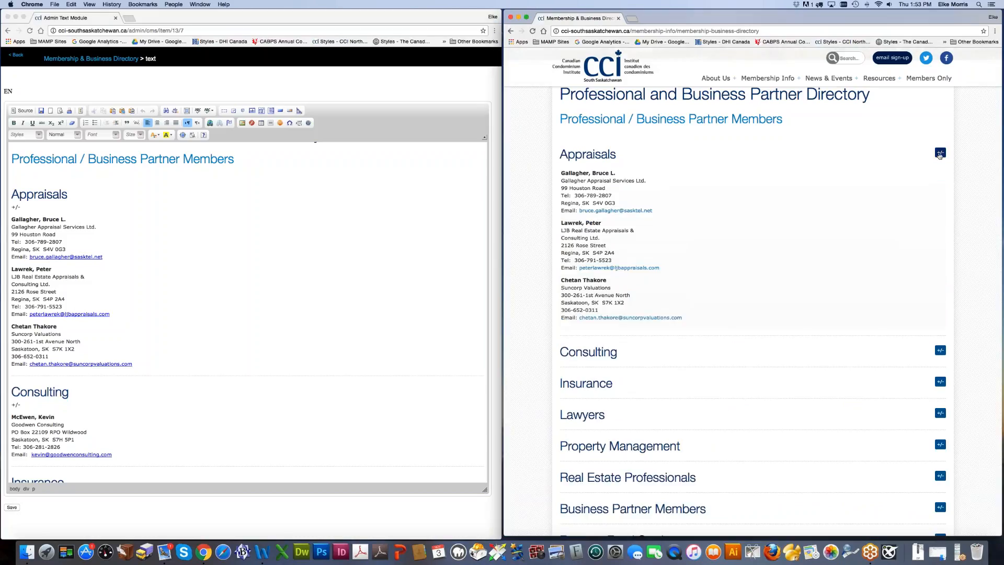
{"action": "left_click", "coordinate": [940, 154]}
{"action": "left_click", "coordinate": [940, 184]}
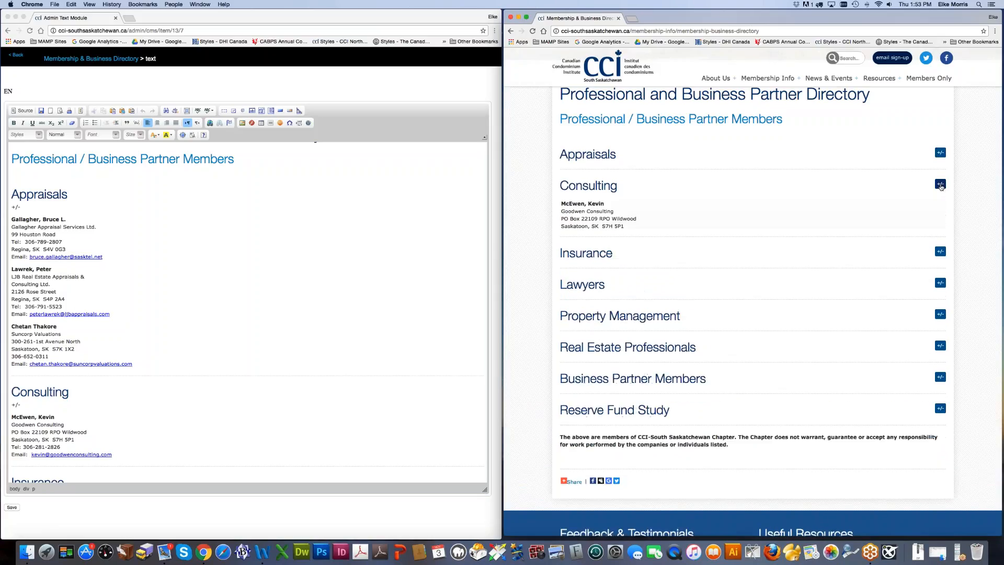
Step: Collapse Consulting on the public page, select the directory block's entire source code in the CMS, and save the block
{"action": "left_click", "coordinate": [940, 185]}
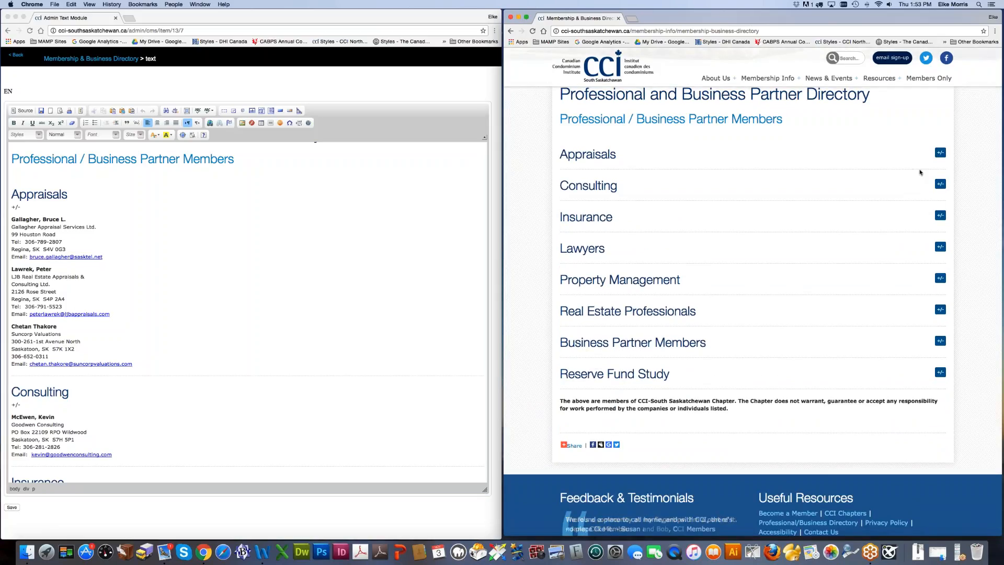
{"action": "left_click", "coordinate": [397, 327]}
{"action": "left_click", "coordinate": [22, 110]}
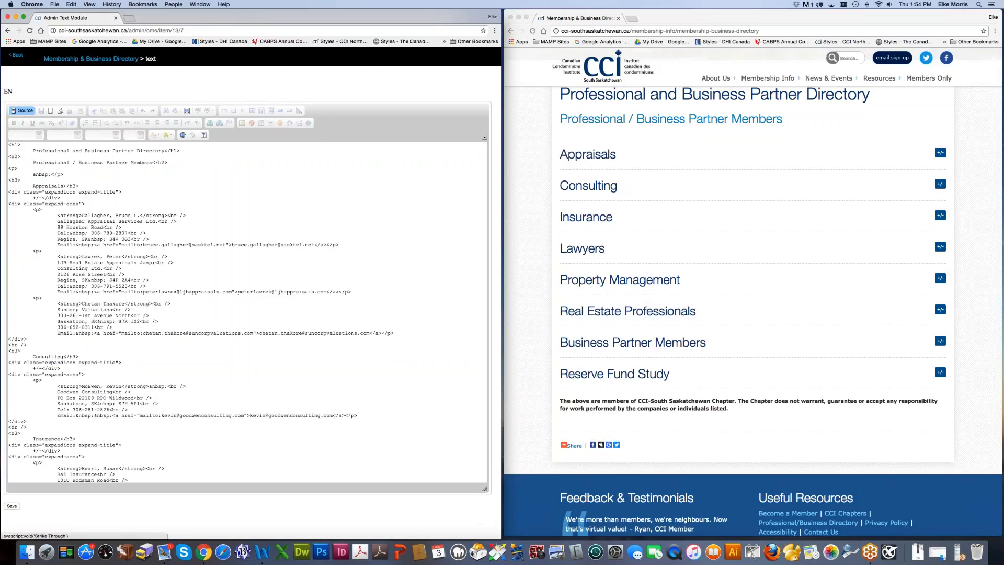
{"action": "left_click", "coordinate": [78, 218]}
{"action": "key", "text": "super+a"}
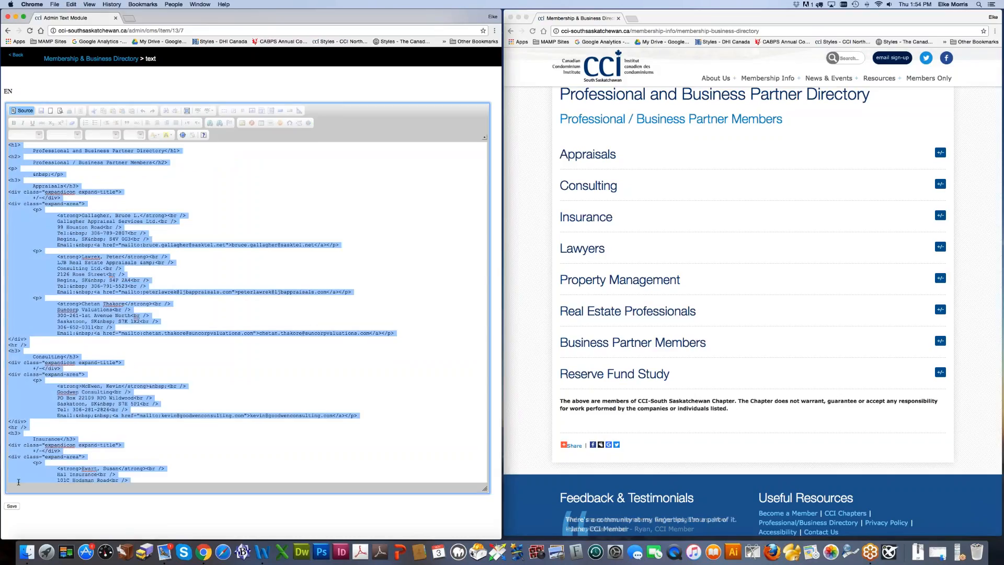
{"action": "left_click", "coordinate": [12, 506]}
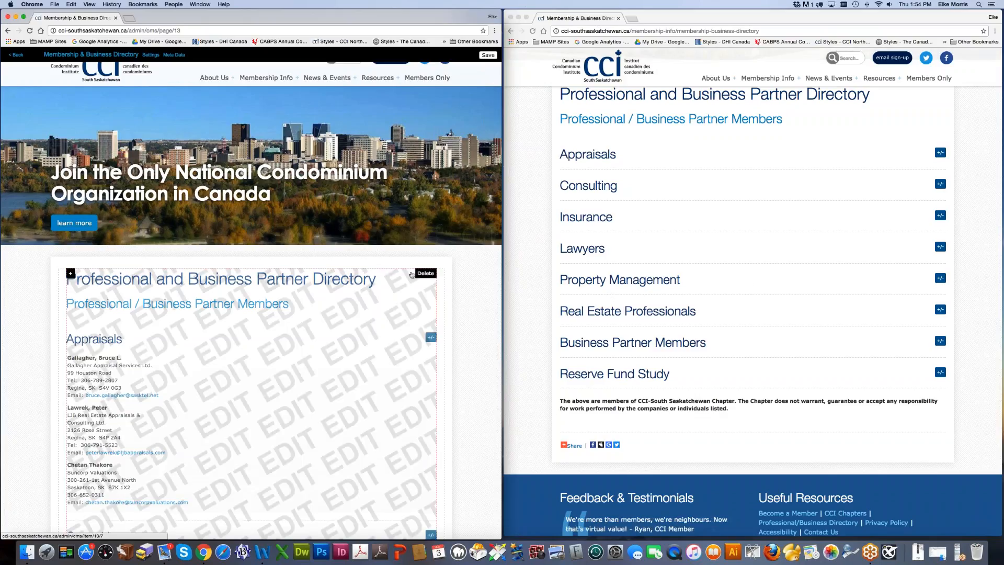
Step: Reopen the directory text block, enlarge the editing area, and remove the link from the first Appraisals member's e-mail address
{"action": "left_click", "coordinate": [391, 353]}
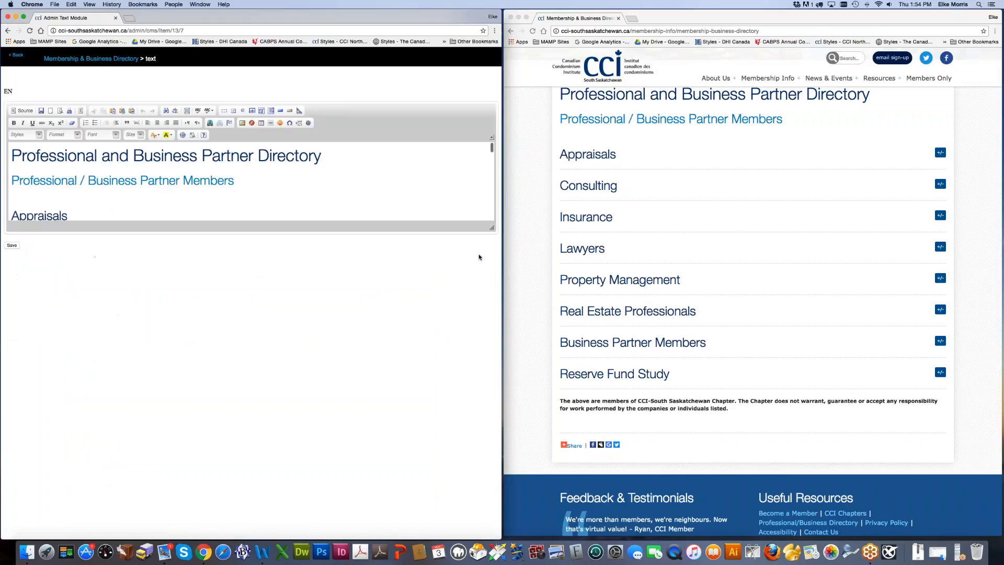
{"action": "left_click_drag", "start_coordinate": [492, 228], "coordinate": [492, 448]}
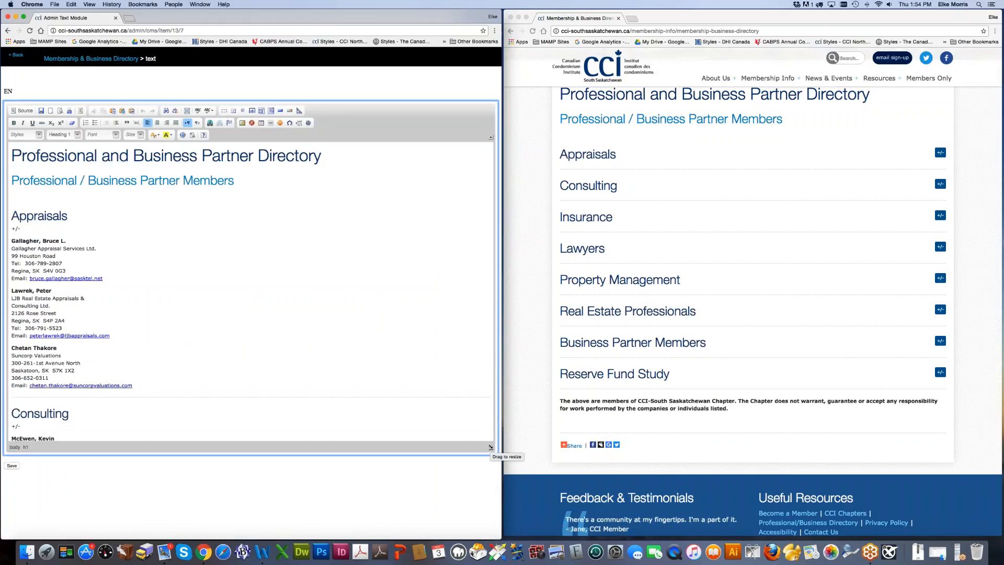
{"action": "left_click", "coordinate": [341, 280]}
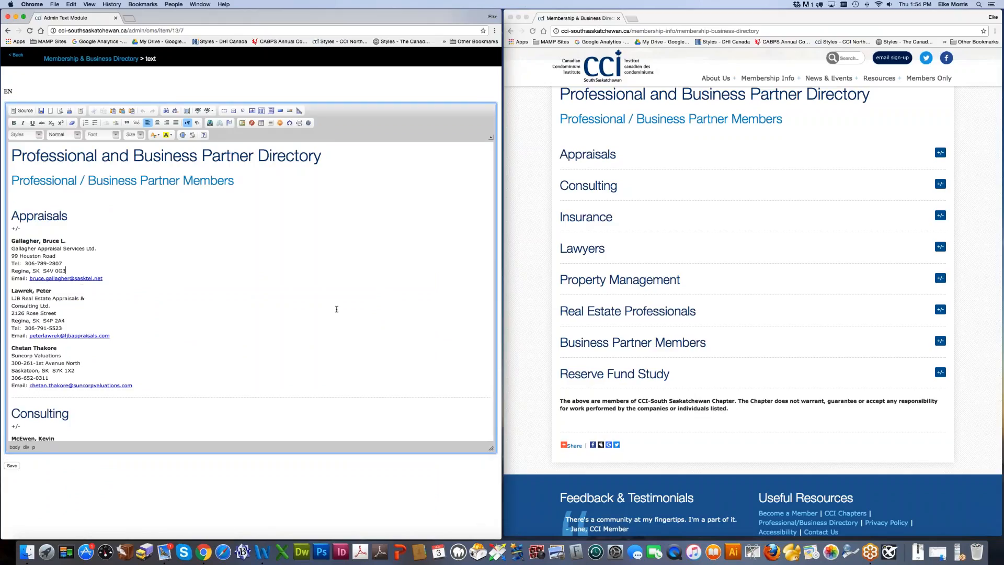
{"action": "left_click_drag", "start_coordinate": [29, 278], "coordinate": [104, 279]}
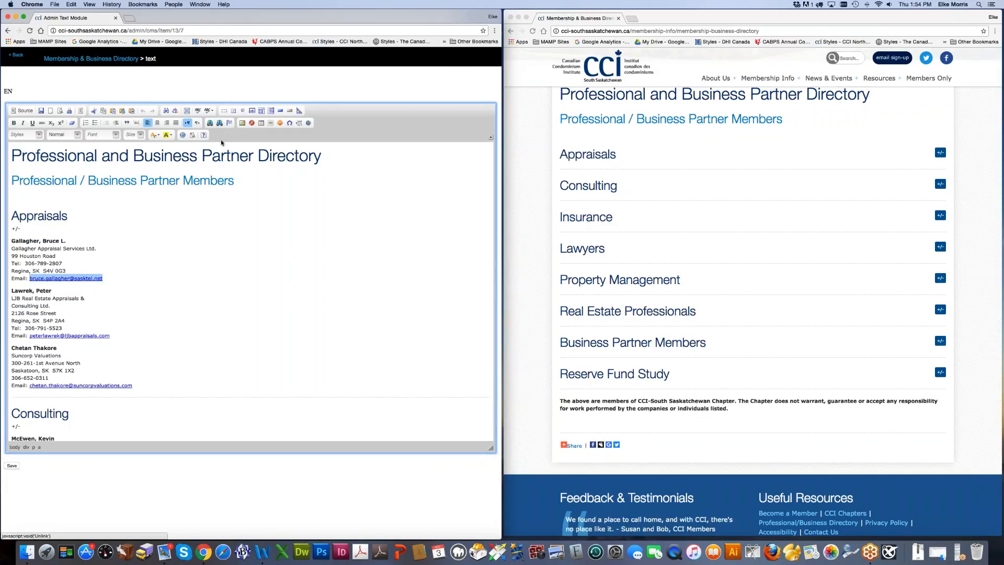
{"action": "left_click", "coordinate": [220, 122]}
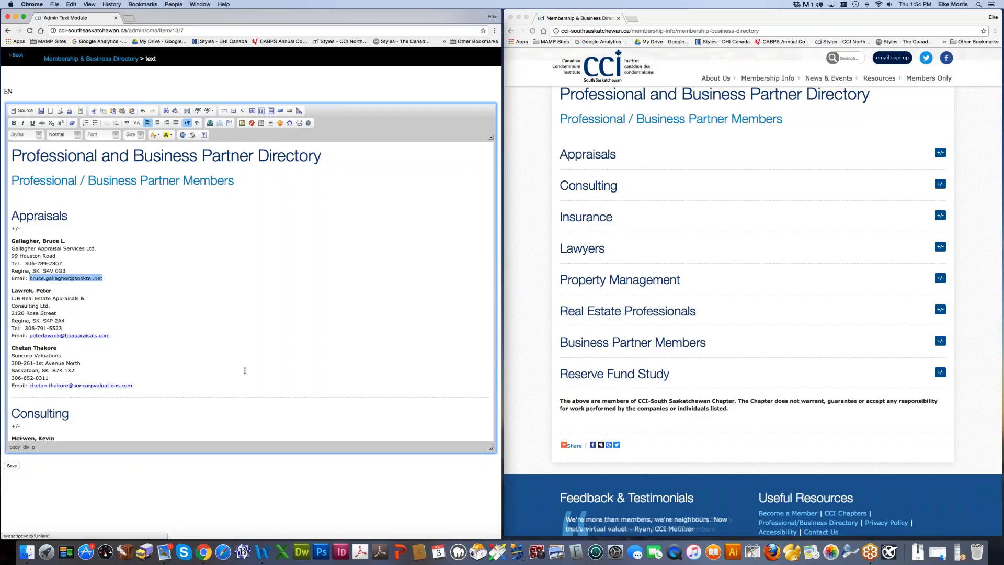
{"action": "left_click", "coordinate": [248, 312]}
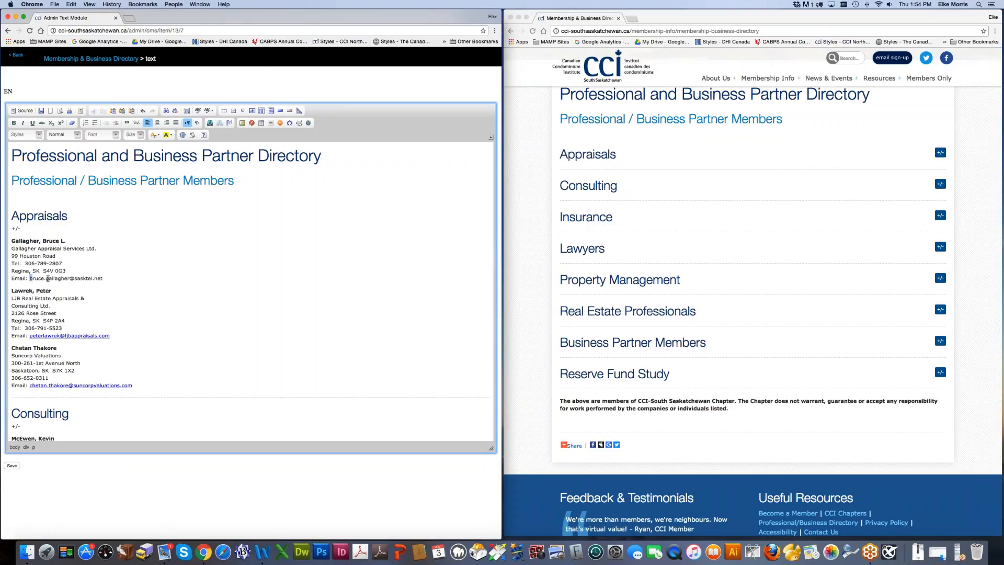
Step: Copy the first Appraisals member's e-mail address, link the text to that address with link type E-mail, and save the block
{"action": "left_click_drag", "start_coordinate": [29, 278], "coordinate": [104, 280]}
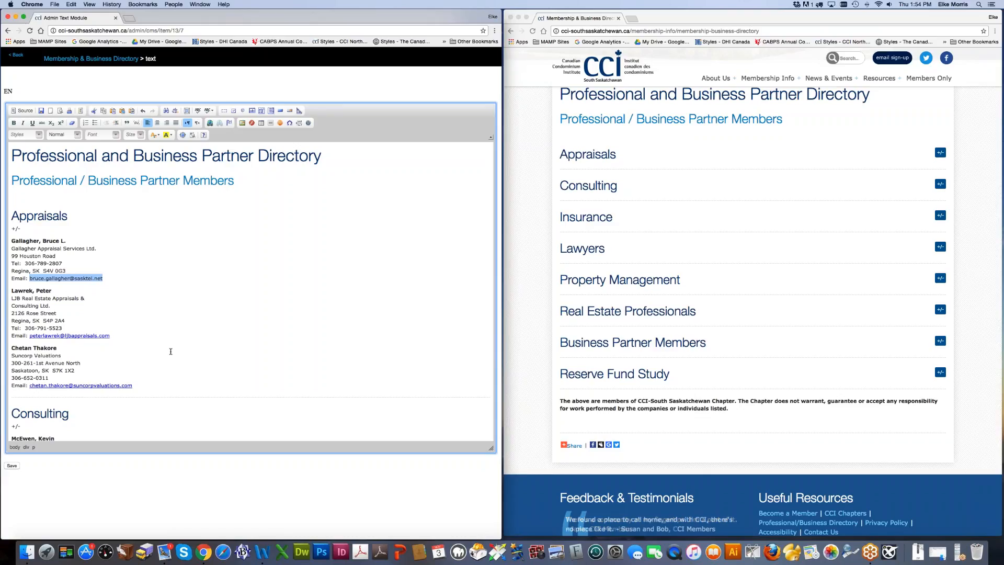
{"action": "left_click", "coordinate": [71, 5]}
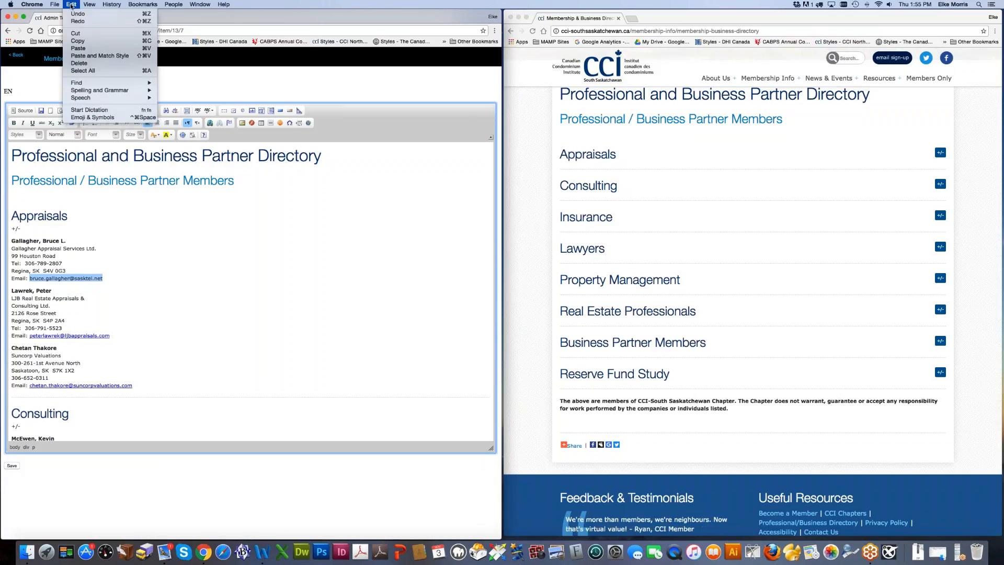
{"action": "left_click", "coordinate": [77, 41]}
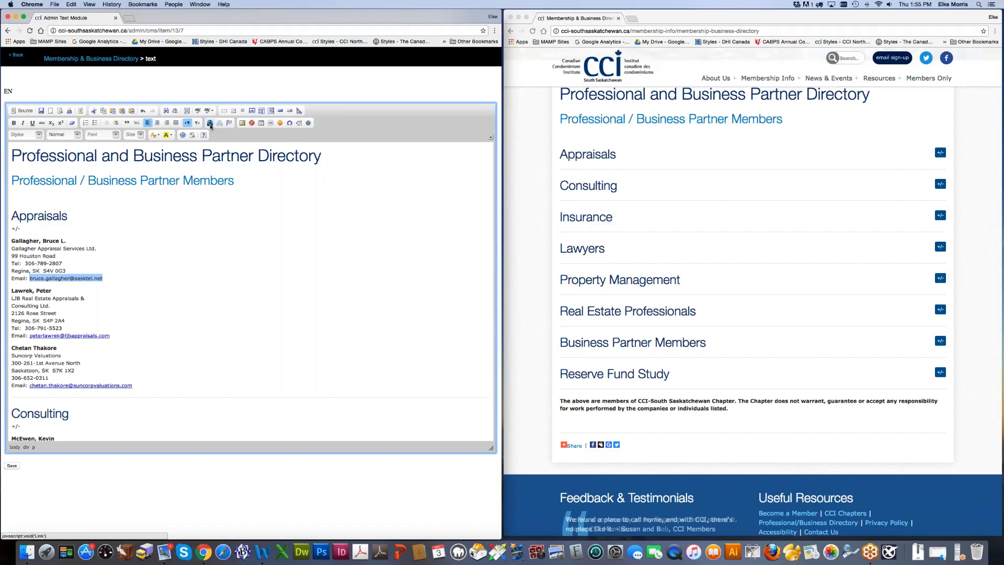
{"action": "left_click", "coordinate": [210, 124]}
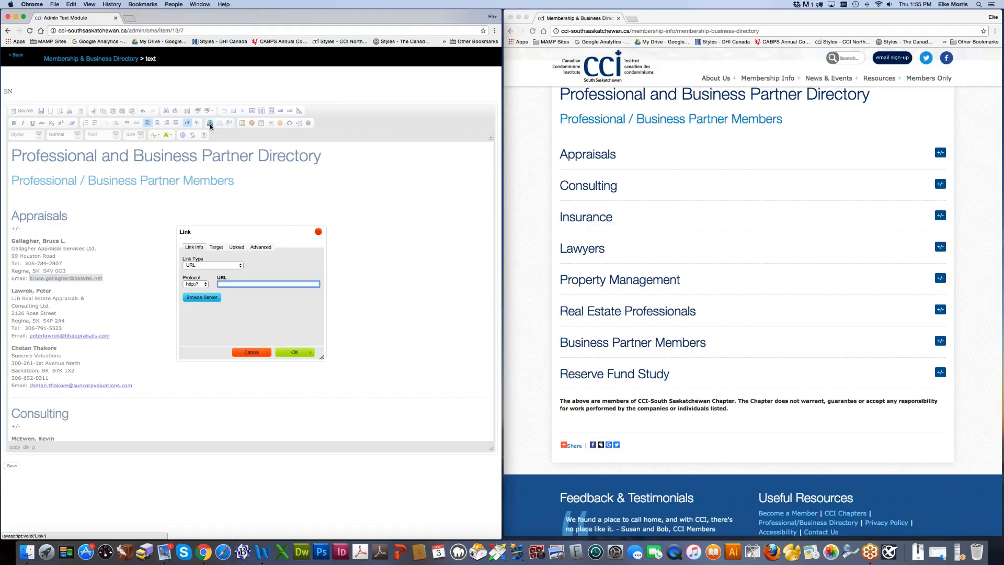
{"action": "left_click", "coordinate": [195, 284]}
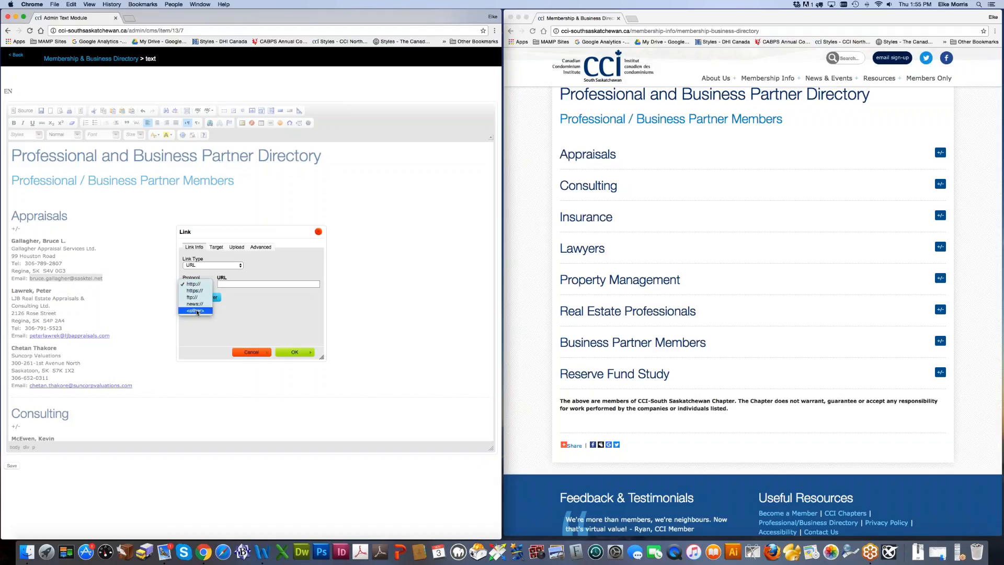
{"action": "left_click", "coordinate": [197, 311]}
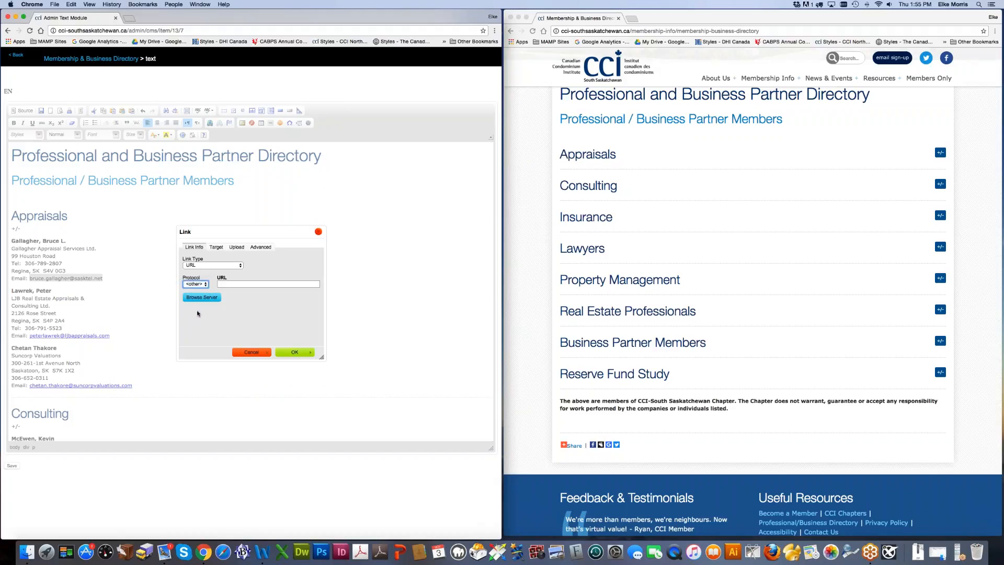
{"action": "left_click", "coordinate": [207, 266]}
{"action": "left_click", "coordinate": [207, 279]}
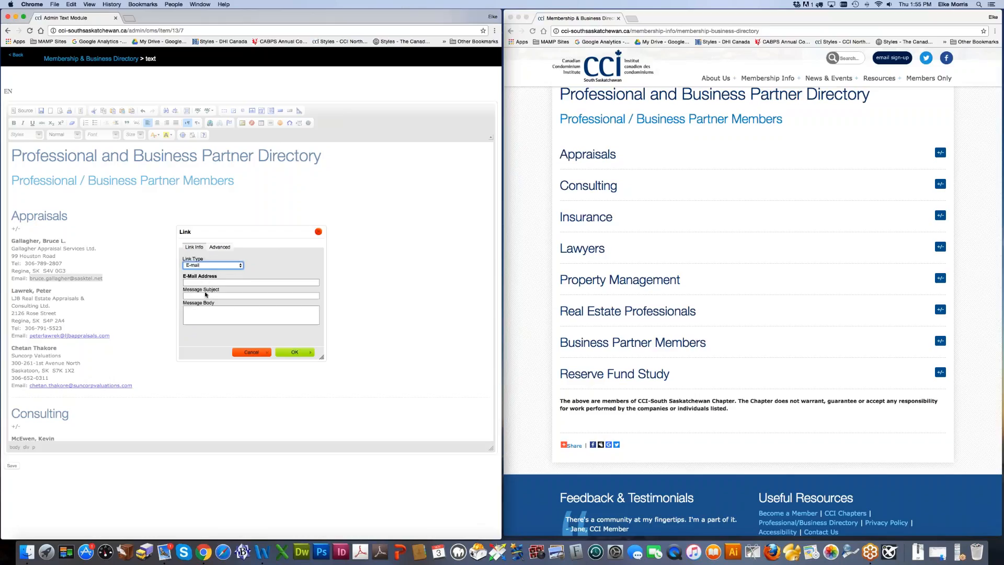
{"action": "left_click", "coordinate": [208, 282]}
{"action": "key", "text": "super+v"}
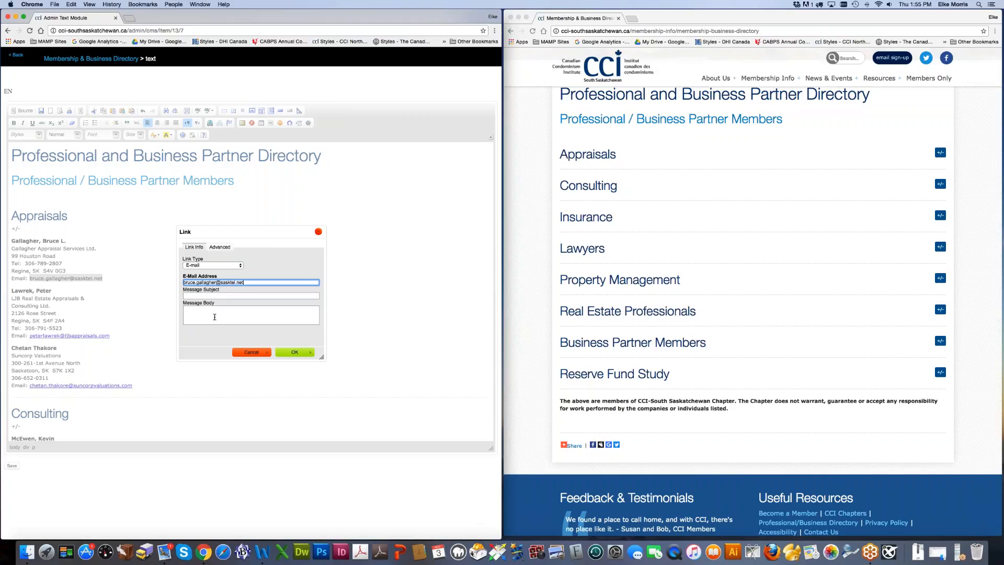
{"action": "left_click", "coordinate": [294, 352]}
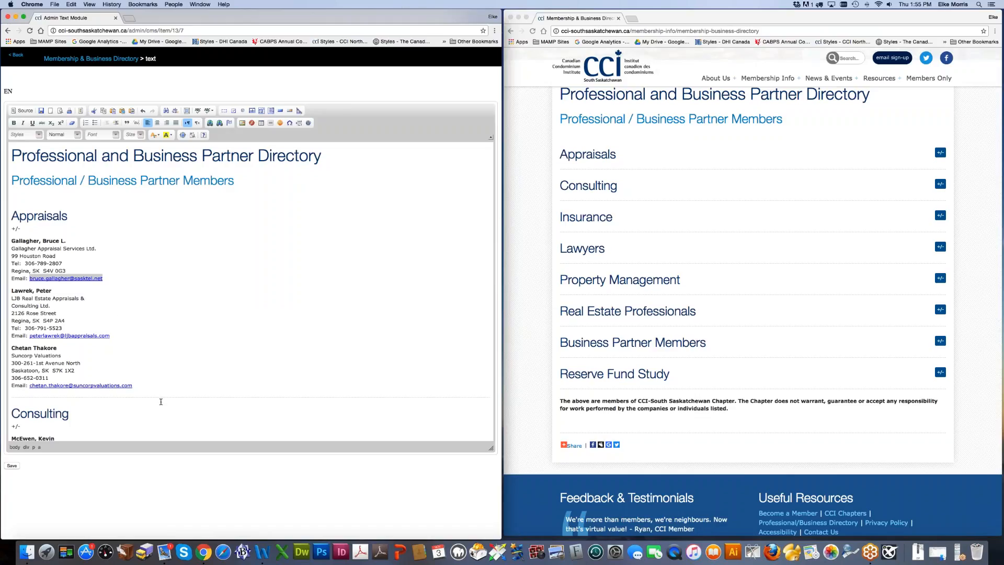
{"action": "left_click", "coordinate": [15, 468]}
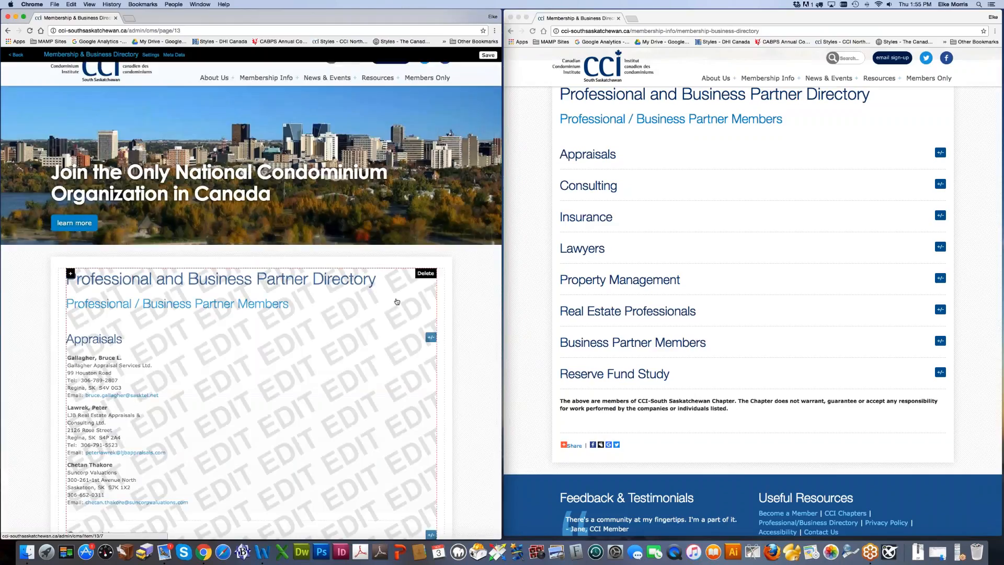
{"action": "left_click", "coordinate": [397, 302]}
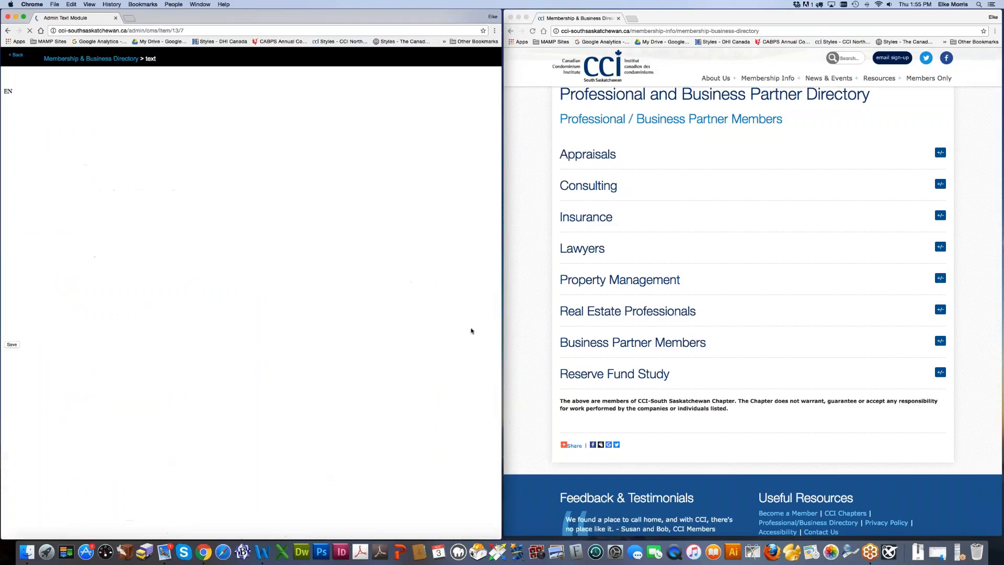
{"action": "left_click_drag", "start_coordinate": [492, 228], "coordinate": [497, 472]}
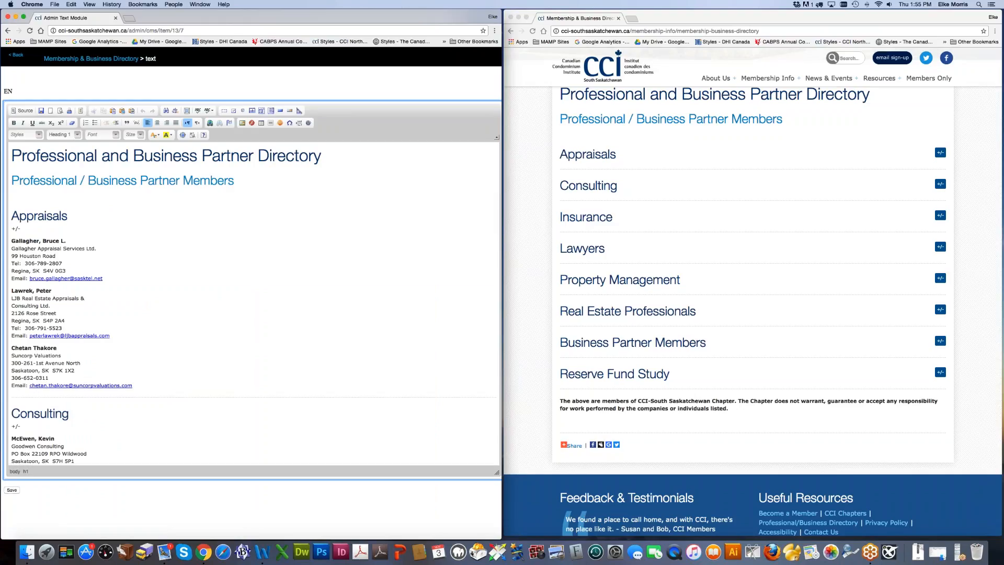
{"action": "scroll", "coordinate": [46, 433], "scroll_direction": "down", "scroll_amount": 1}
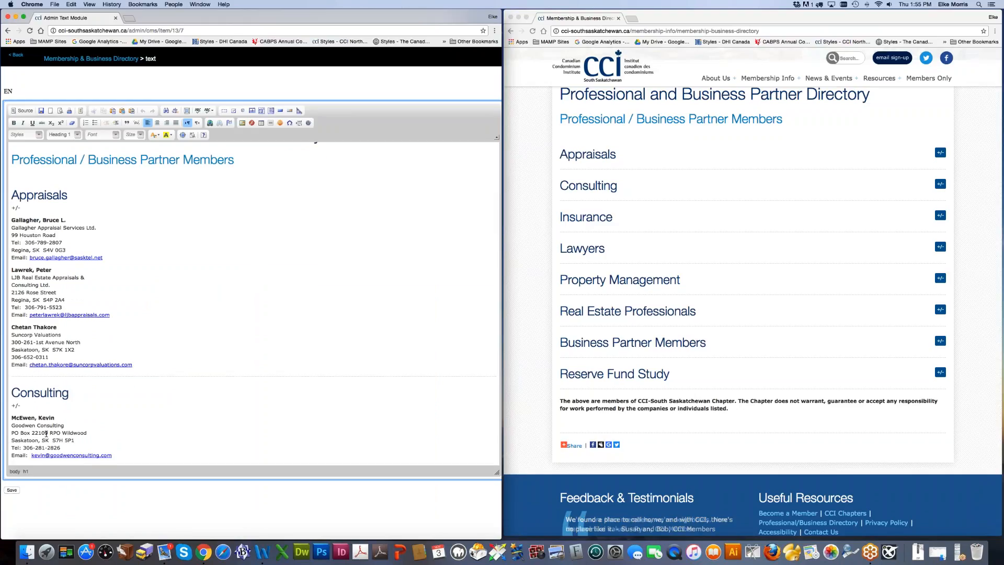
{"action": "left_click_drag", "start_coordinate": [26, 430], "coordinate": [81, 430]}
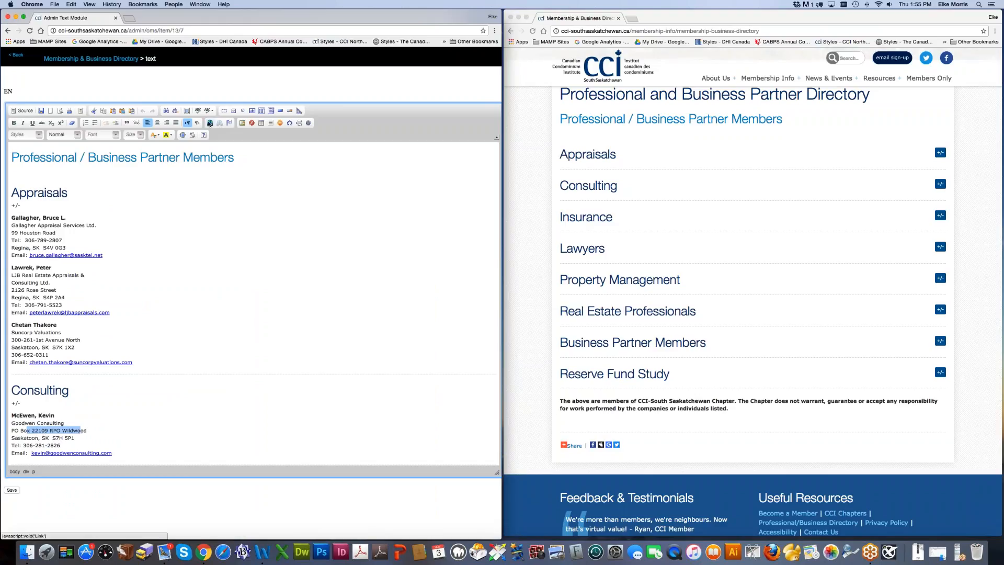
{"action": "left_click", "coordinate": [210, 122]}
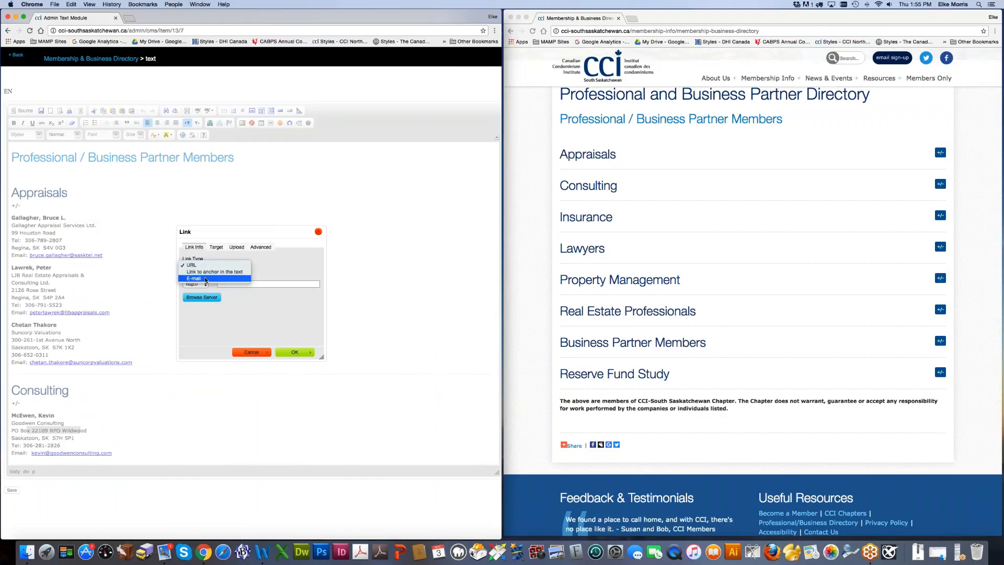
{"action": "left_click", "coordinate": [279, 265]}
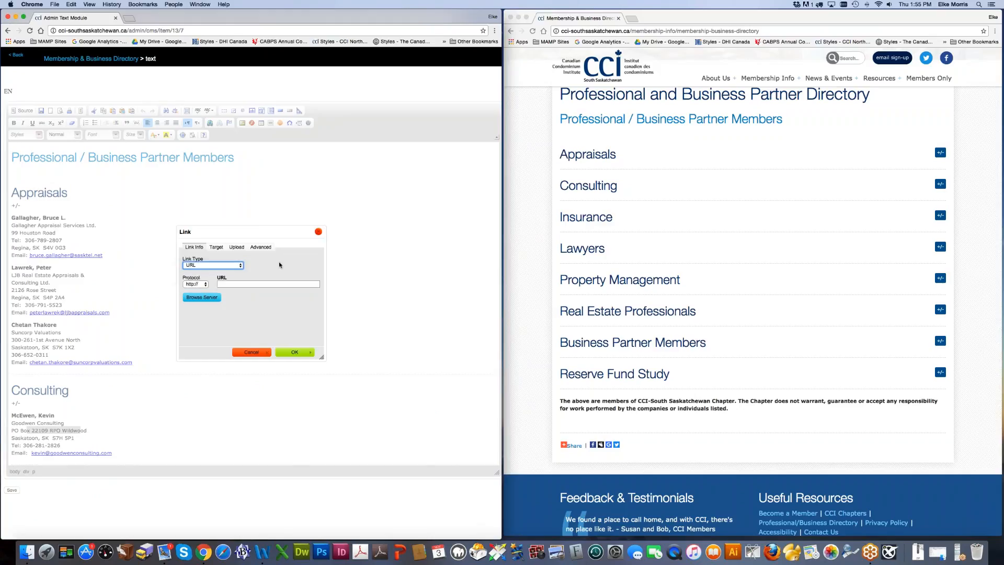
{"action": "left_click", "coordinate": [243, 284]}
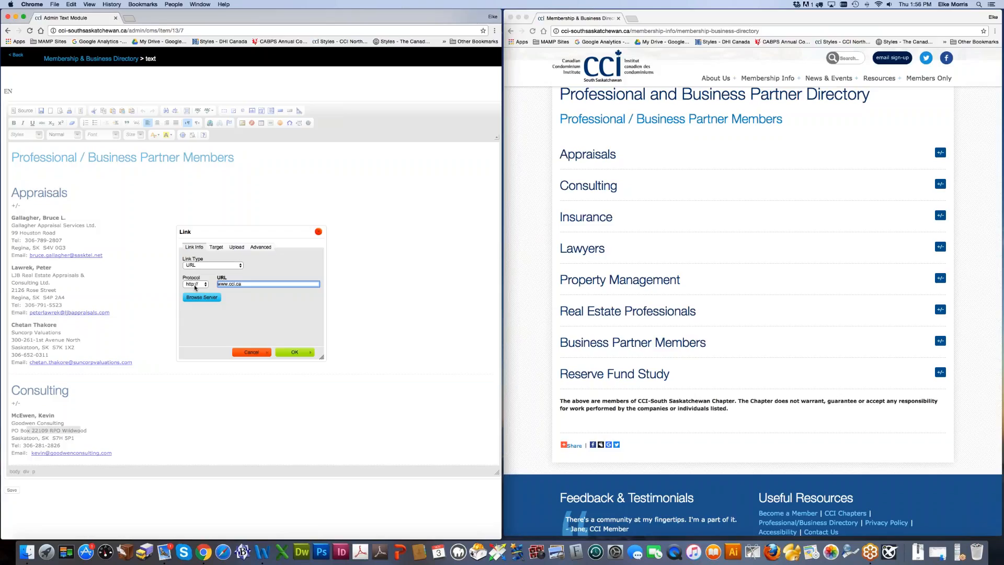
{"action": "left_click_drag", "start_coordinate": [251, 285], "coordinate": [209, 284]}
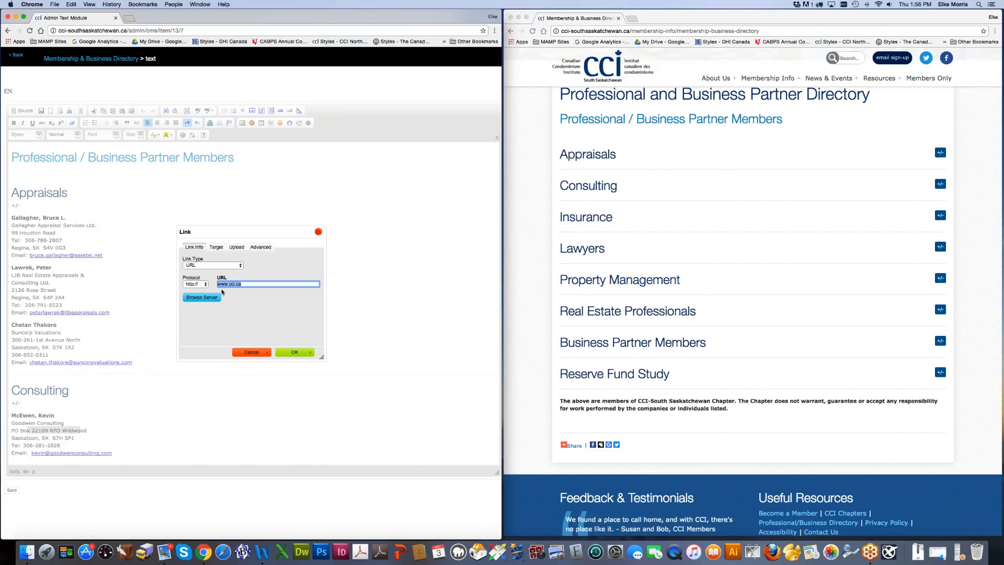
{"action": "left_click", "coordinate": [295, 352]}
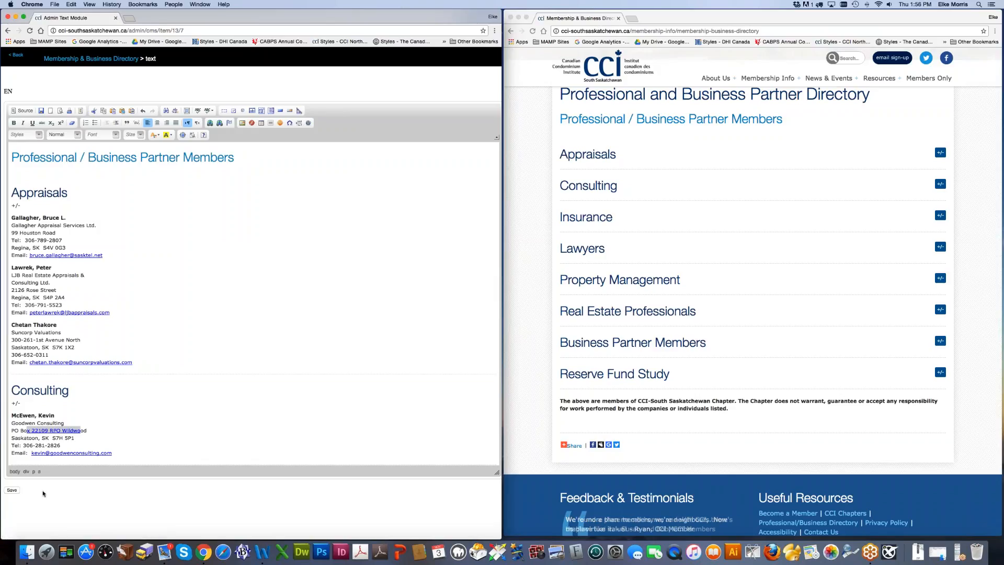
{"action": "left_click", "coordinate": [12, 490]}
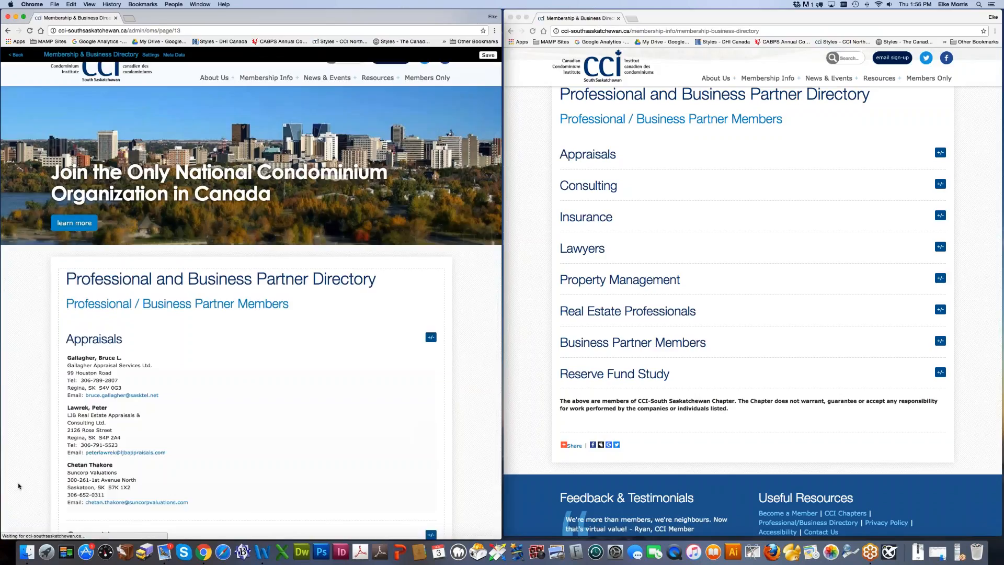
Step: Reload the public directory page, expand Consulting, test the link in the member's address, and return to the directory
{"action": "left_click", "coordinate": [800, 197]}
{"action": "key", "text": "super+r"}
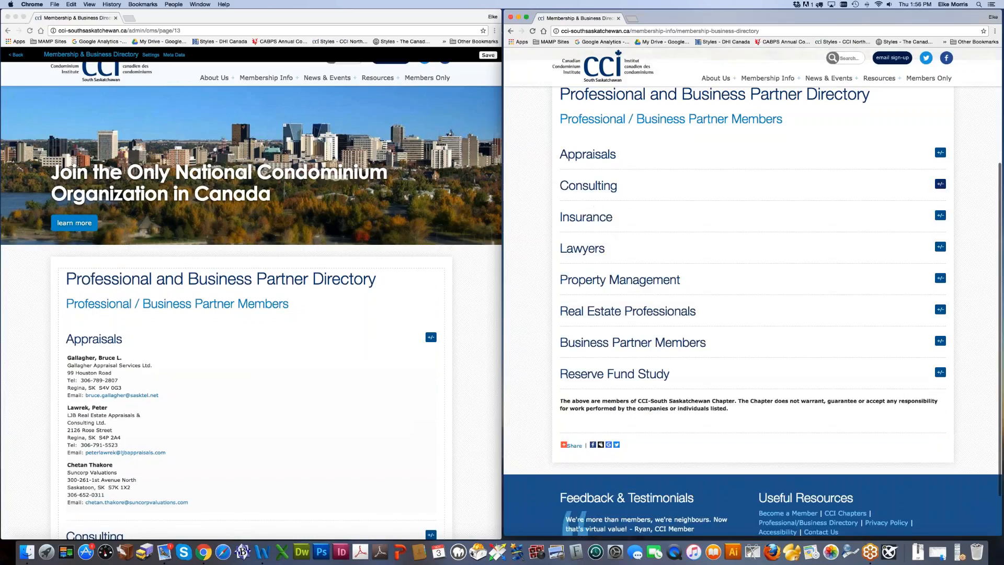
{"action": "left_click", "coordinate": [884, 197]}
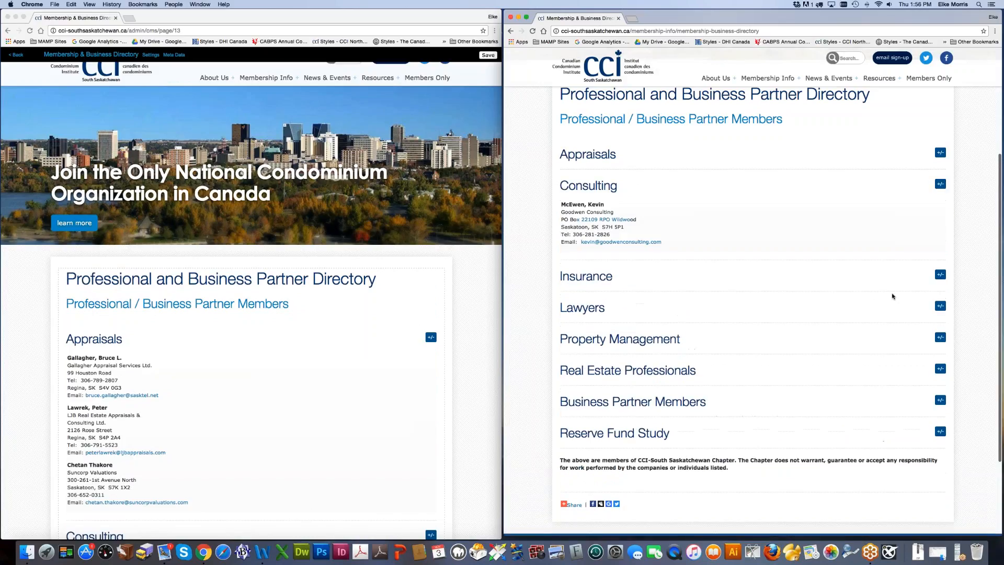
{"action": "left_click", "coordinate": [598, 221]}
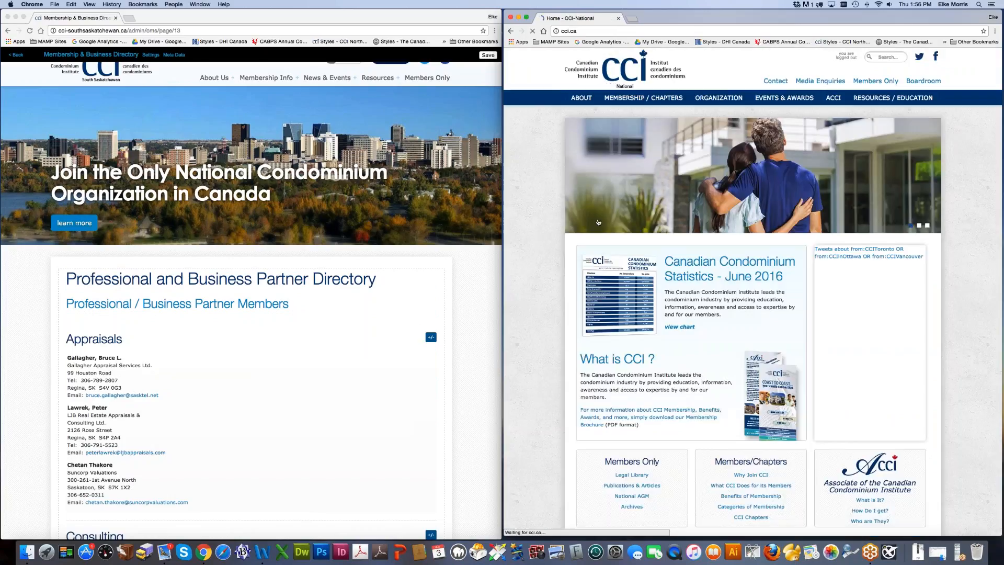
{"action": "left_click", "coordinate": [511, 32]}
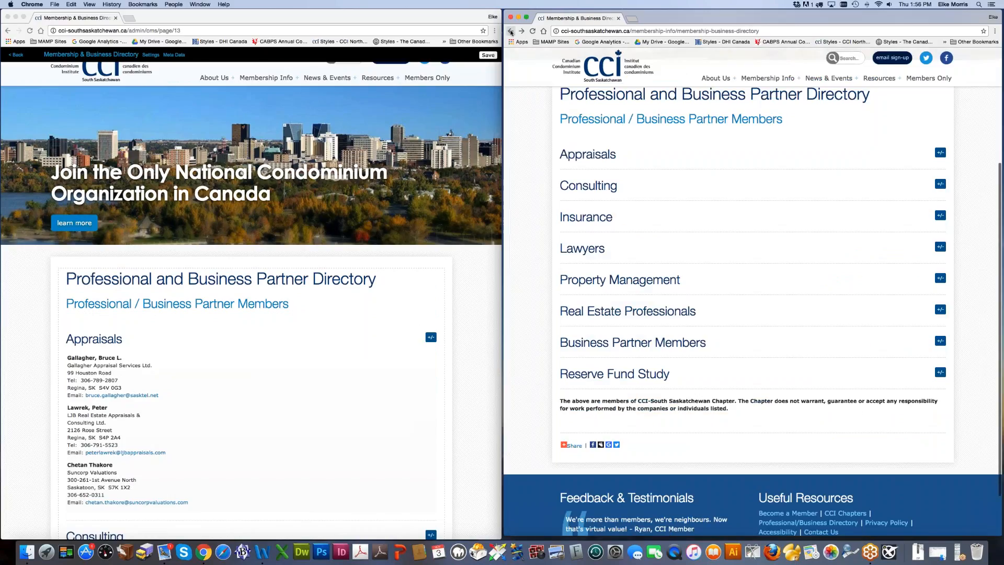
Step: Reopen the directory text block, remove the link from the Consulting member's PO box line, and save the block
{"action": "left_click", "coordinate": [281, 382]}
{"action": "left_click", "coordinate": [281, 383]}
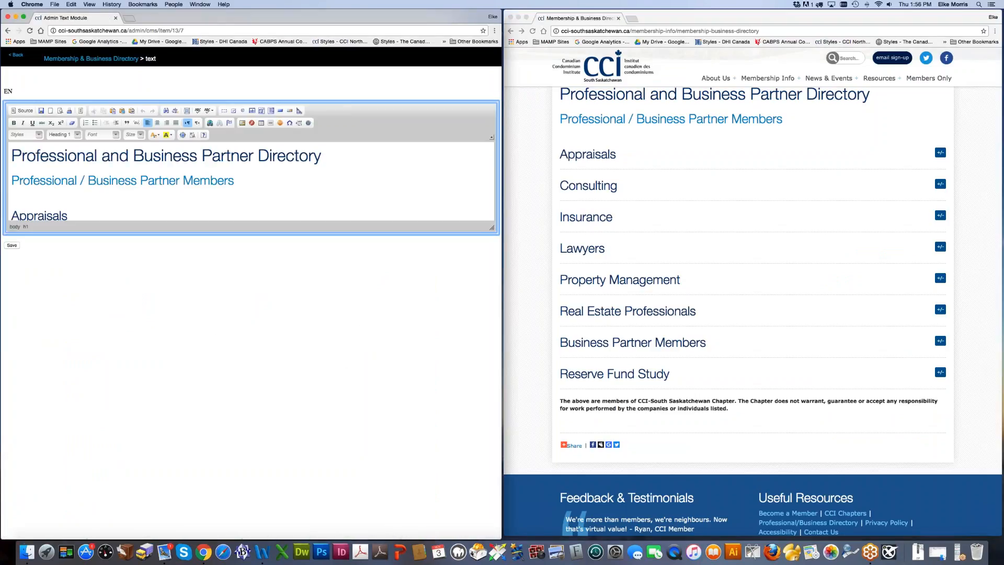
{"action": "left_click_drag", "start_coordinate": [491, 234], "coordinate": [496, 433]}
{"action": "scroll", "coordinate": [65, 351], "scroll_direction": "down", "scroll_amount": 3}
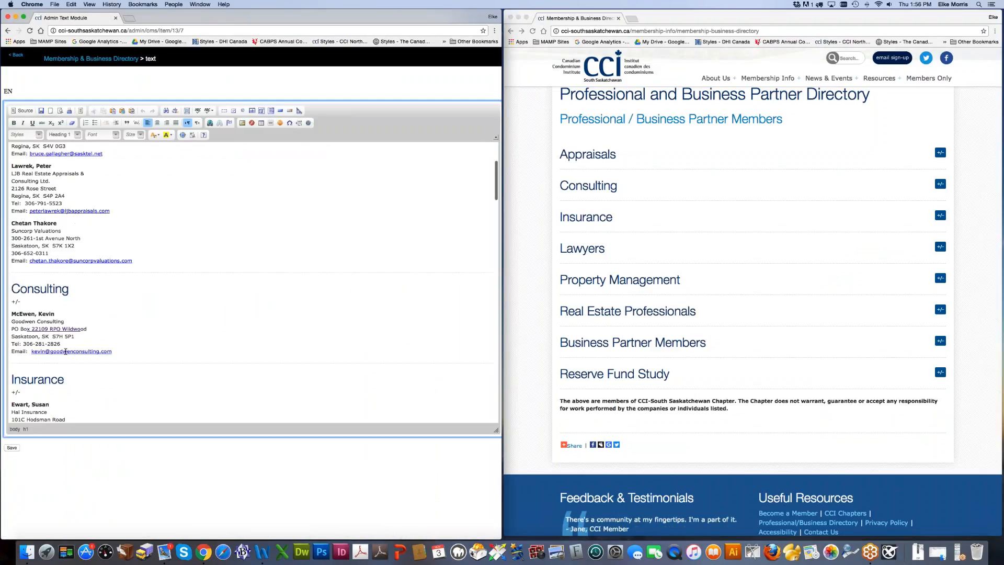
{"action": "left_click", "coordinate": [27, 328]}
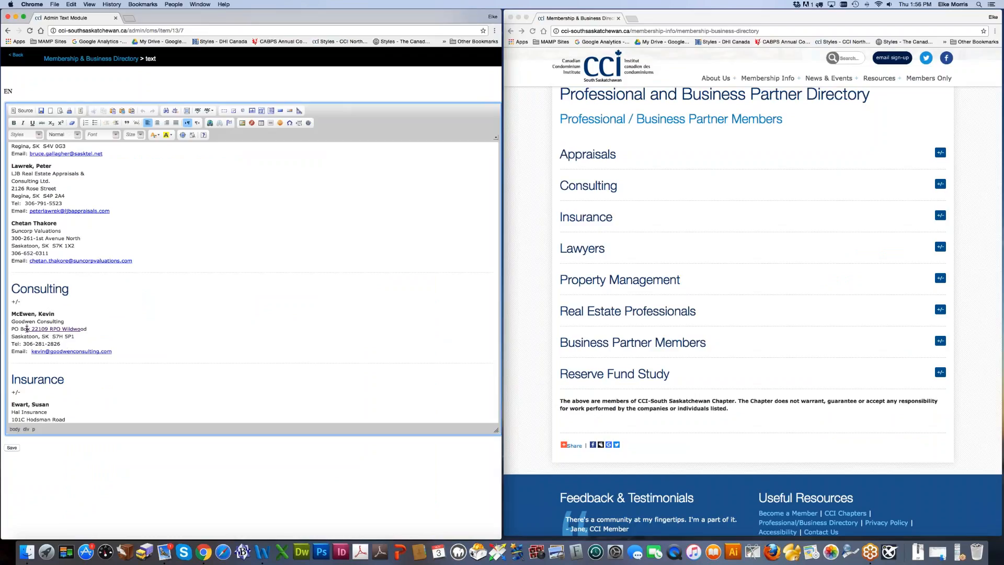
{"action": "left_click_drag", "start_coordinate": [27, 328], "coordinate": [80, 328]}
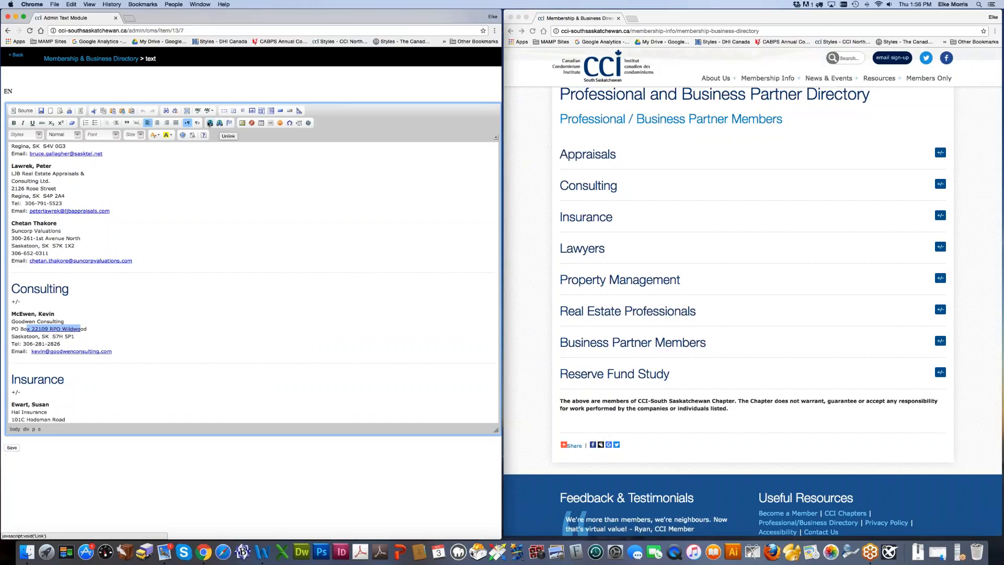
{"action": "left_click", "coordinate": [220, 124]}
{"action": "left_click", "coordinate": [11, 448]}
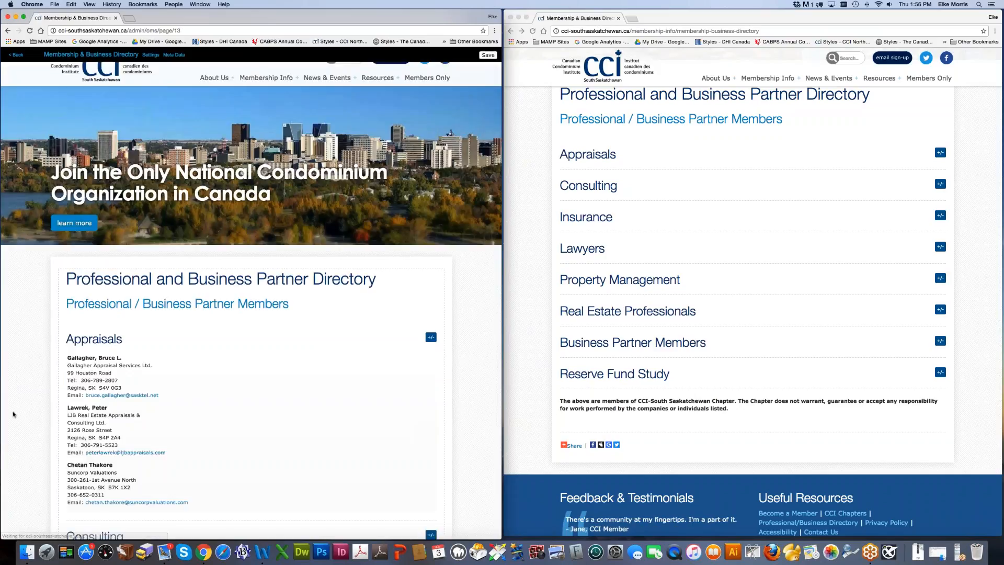
Step: Reload the public directory page, expand Consulting to check the member's address line, and collapse the section again
{"action": "left_click", "coordinate": [749, 250]}
{"action": "key", "text": "super+r"}
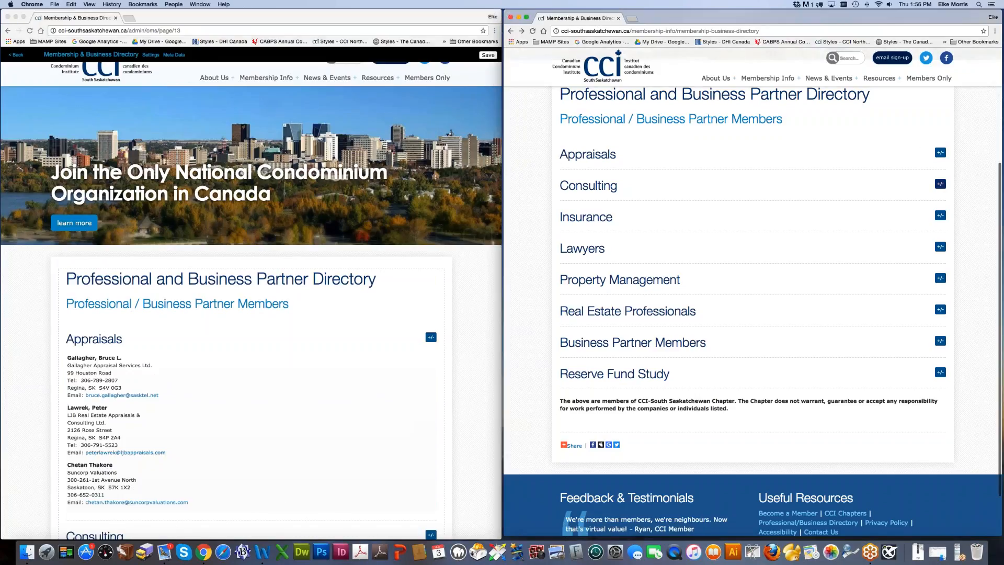
{"action": "left_click", "coordinate": [940, 184]}
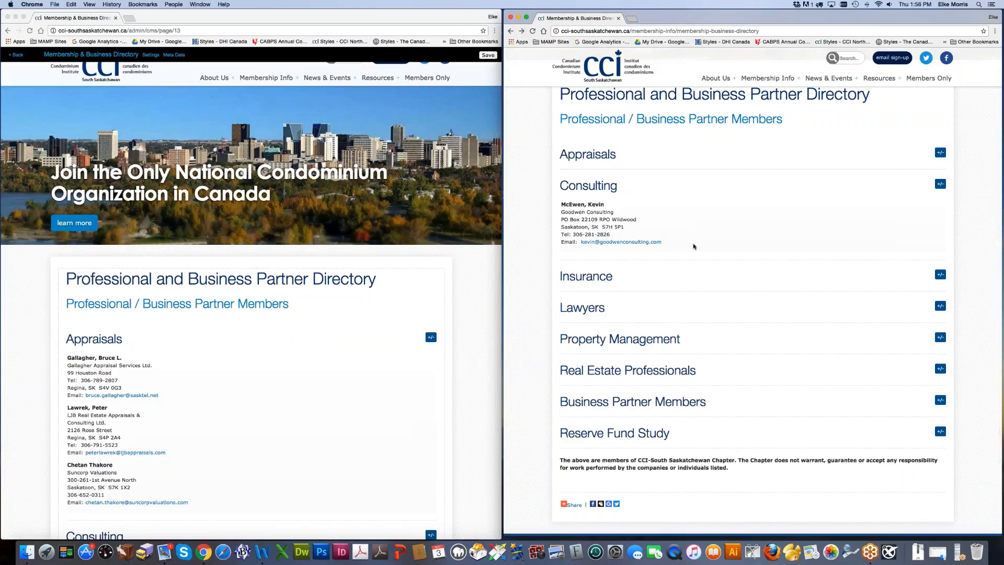
{"action": "left_click", "coordinate": [939, 184]}
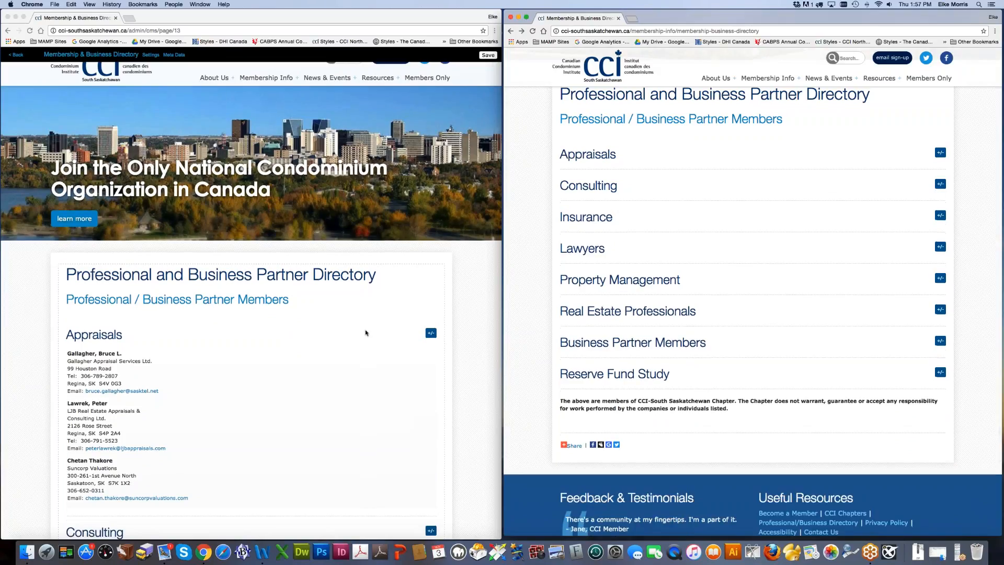
Step: Review the member listings on the CMS directory page from Appraisals through Reserve Fund Study
{"action": "scroll", "coordinate": [366, 332], "scroll_direction": "down", "scroll_amount": 5}
{"action": "scroll", "coordinate": [365, 333], "scroll_direction": "down", "scroll_amount": 3}
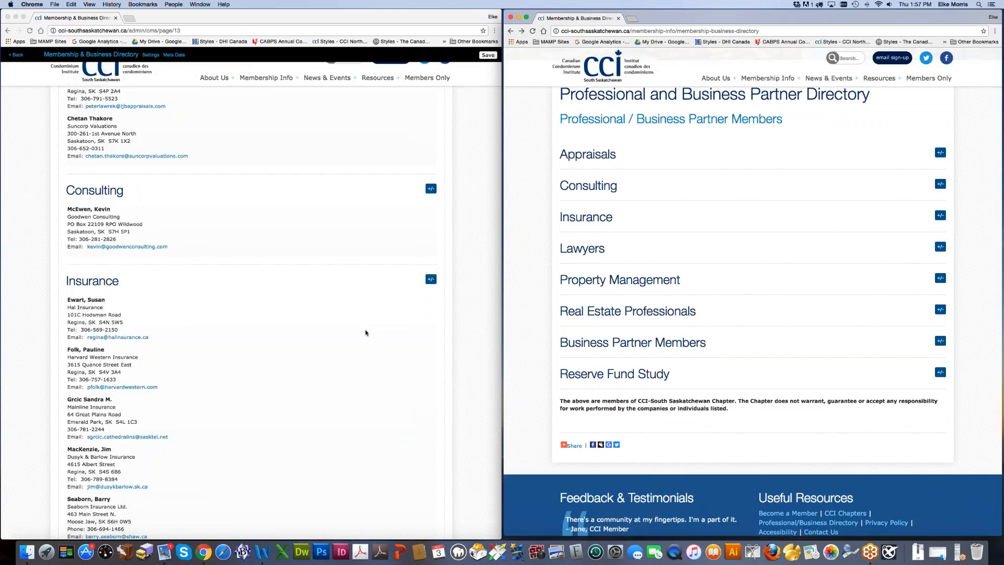
{"action": "scroll", "coordinate": [366, 333], "scroll_direction": "down", "scroll_amount": 1}
{"action": "scroll", "coordinate": [365, 333], "scroll_direction": "down", "scroll_amount": 2}
{"action": "scroll", "coordinate": [366, 333], "scroll_direction": "down", "scroll_amount": 4}
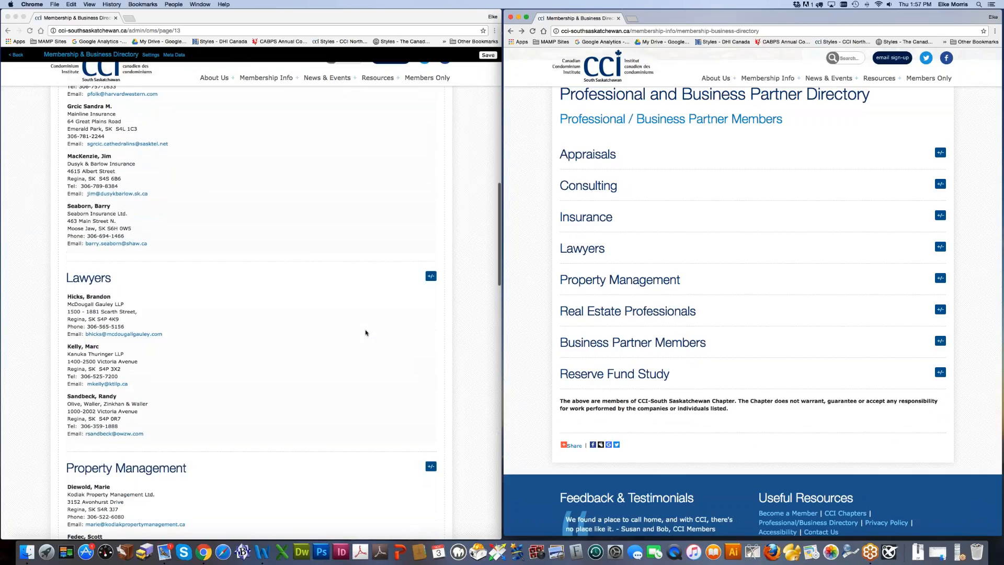
{"action": "scroll", "coordinate": [366, 332], "scroll_direction": "down", "scroll_amount": 7}
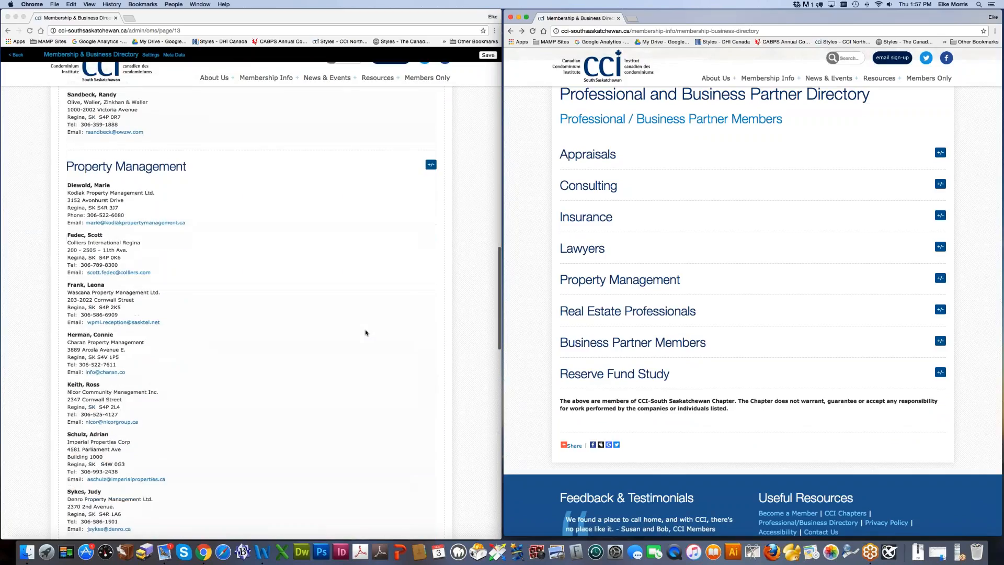
{"action": "scroll", "coordinate": [365, 333], "scroll_direction": "down", "scroll_amount": 6}
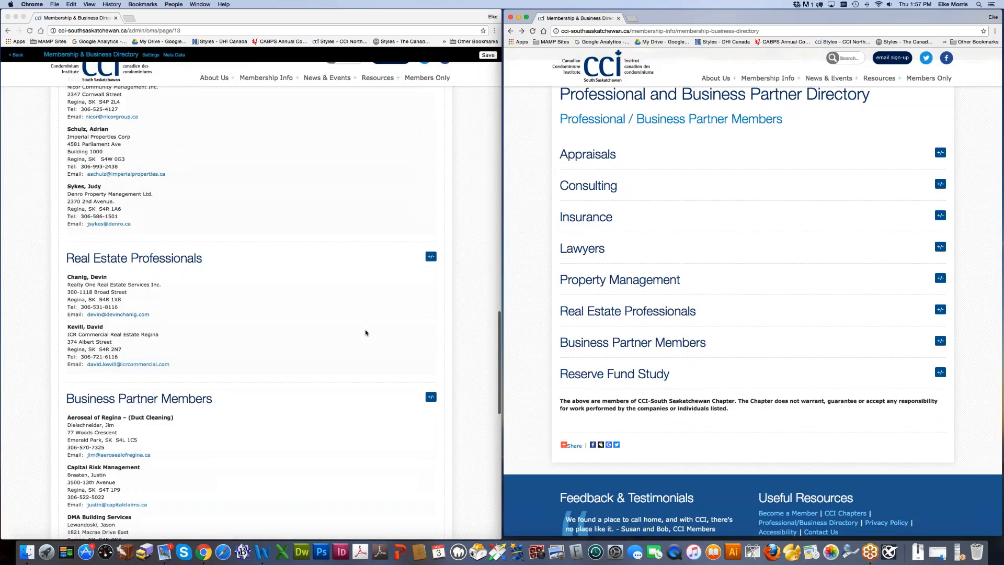
{"action": "scroll", "coordinate": [366, 333], "scroll_direction": "down", "scroll_amount": 6}
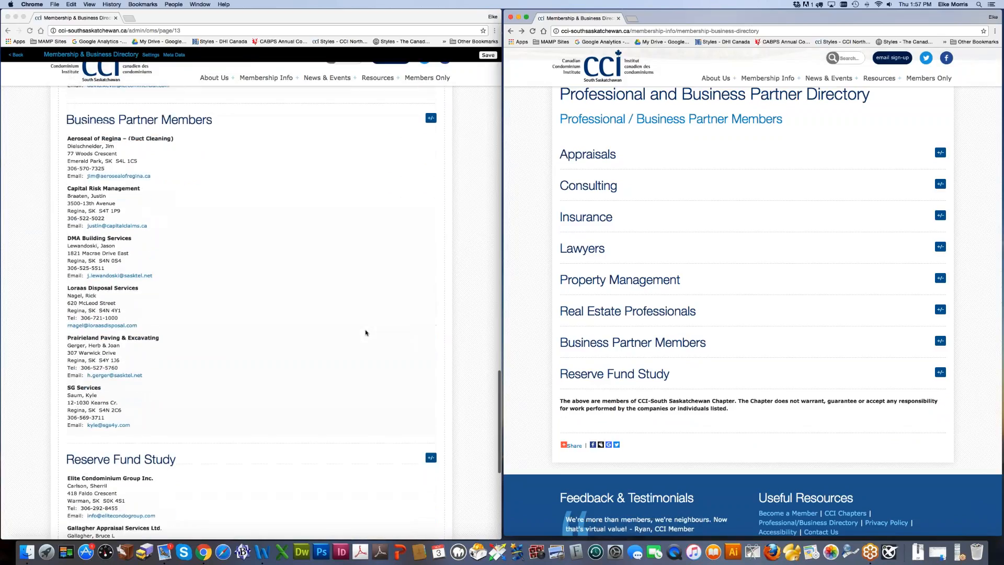
{"action": "scroll", "coordinate": [365, 332], "scroll_direction": "up", "scroll_amount": 20}
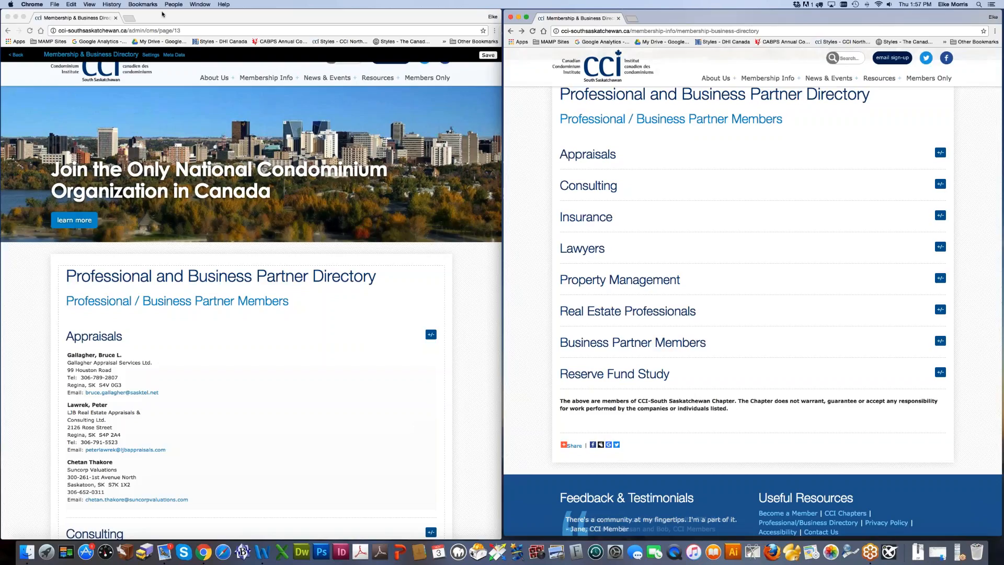
Step: Return the CMS to the Content Management page list and open the Members Only page on the public site
{"action": "left_click_drag", "start_coordinate": [162, 16], "coordinate": [164, 16]}
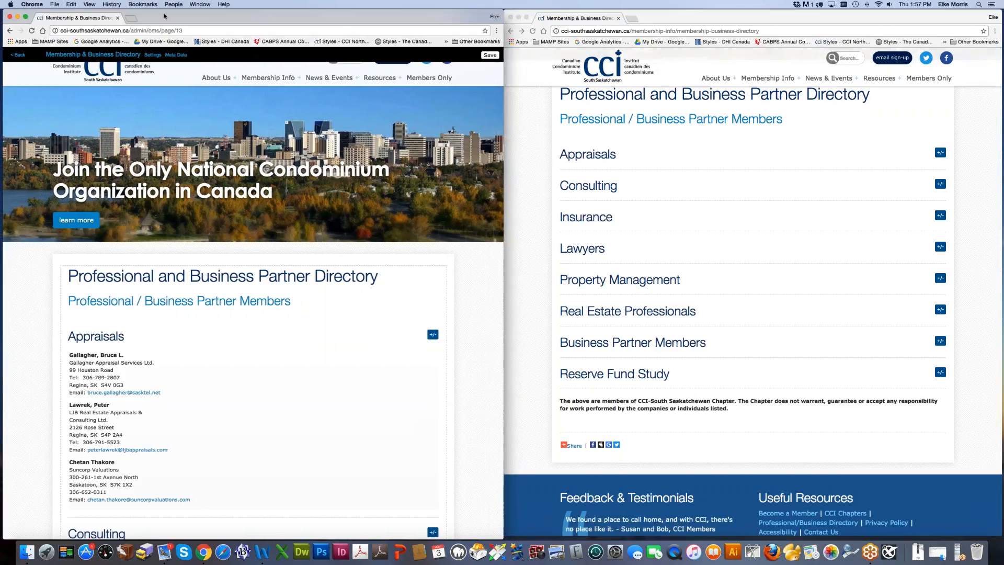
{"action": "left_click", "coordinate": [19, 55]}
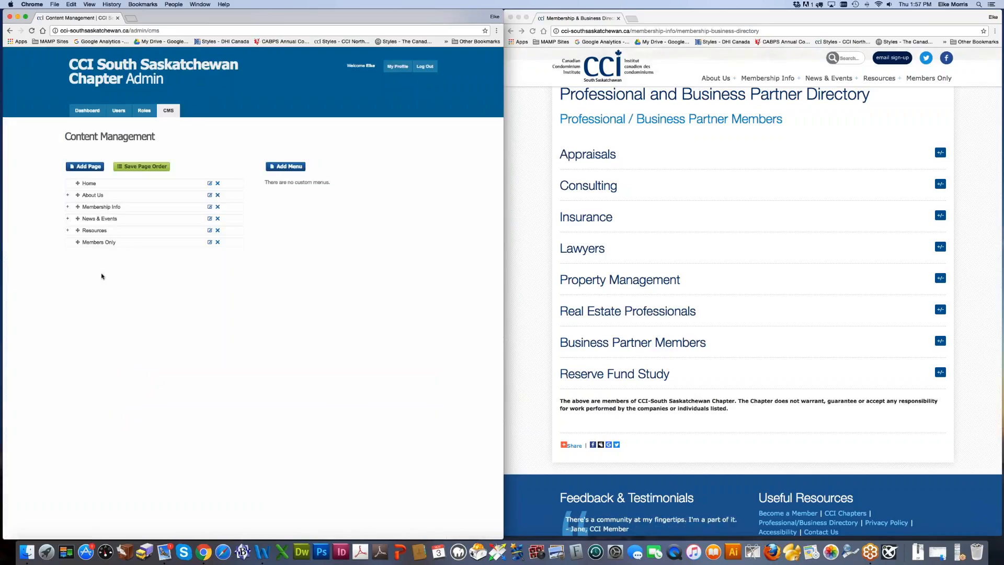
{"action": "left_click", "coordinate": [758, 252]}
{"action": "mouse_move", "coordinate": [767, 84]}
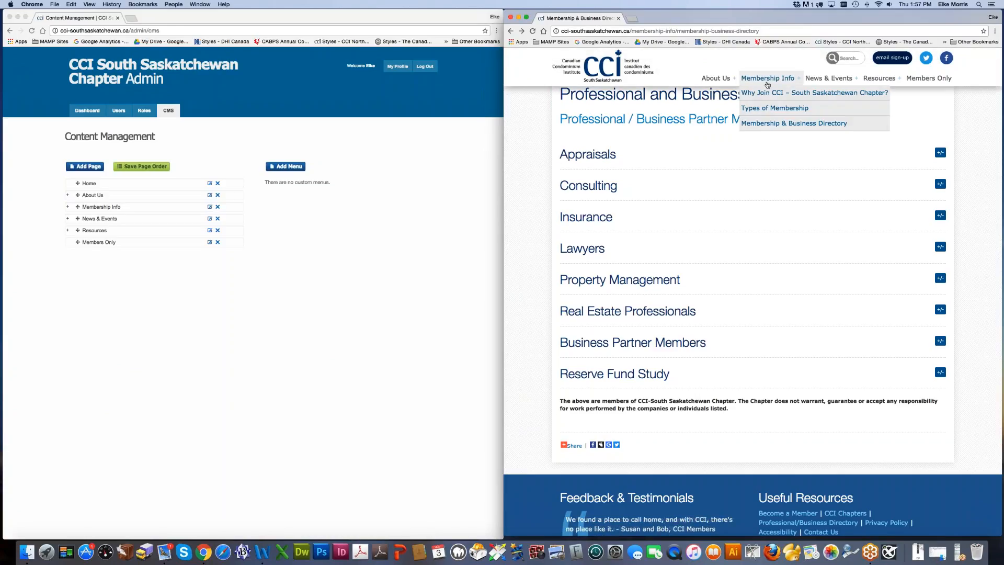
{"action": "left_click", "coordinate": [930, 79]}
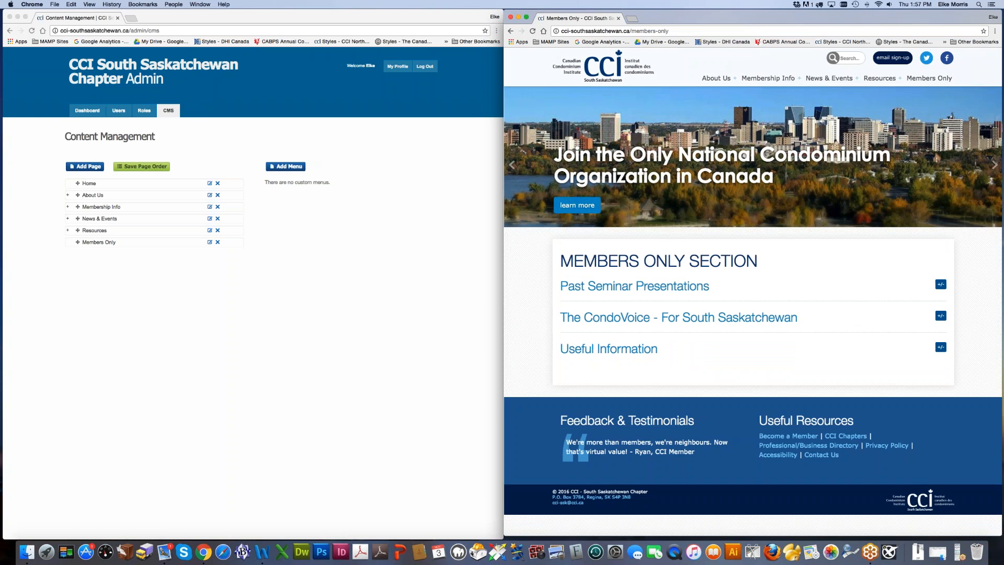
Step: Open the Members Only page in the CMS and open its text block for editing
{"action": "left_click", "coordinate": [302, 269]}
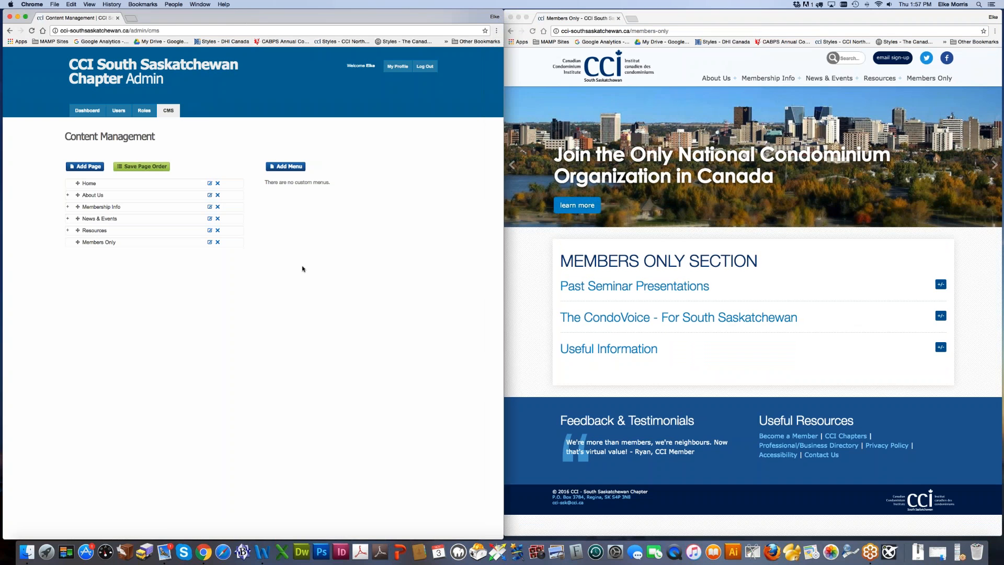
{"action": "left_click", "coordinate": [93, 244]}
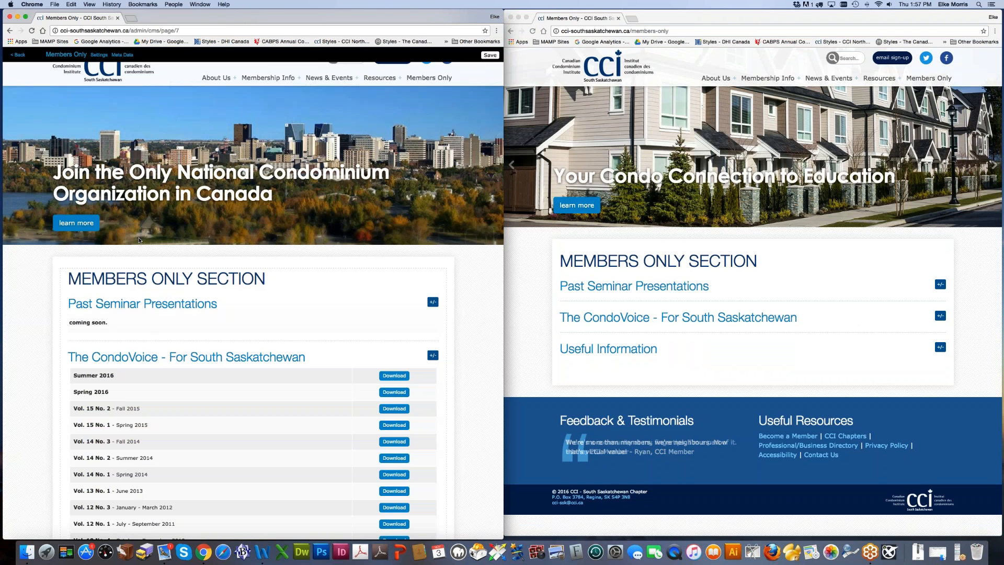
{"action": "scroll", "coordinate": [139, 246], "scroll_direction": "down", "scroll_amount": 2}
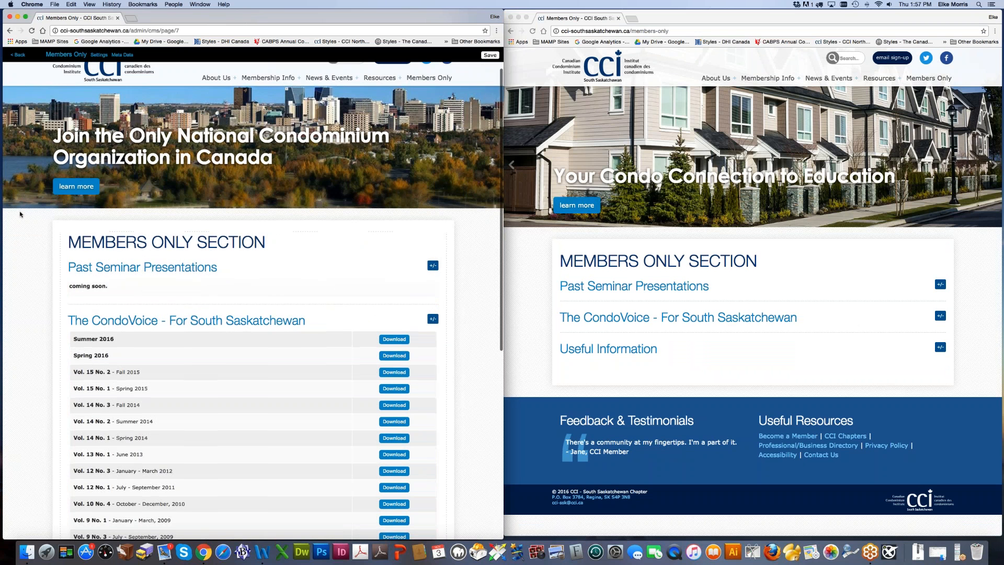
{"action": "scroll", "coordinate": [19, 214], "scroll_direction": "down", "scroll_amount": 3}
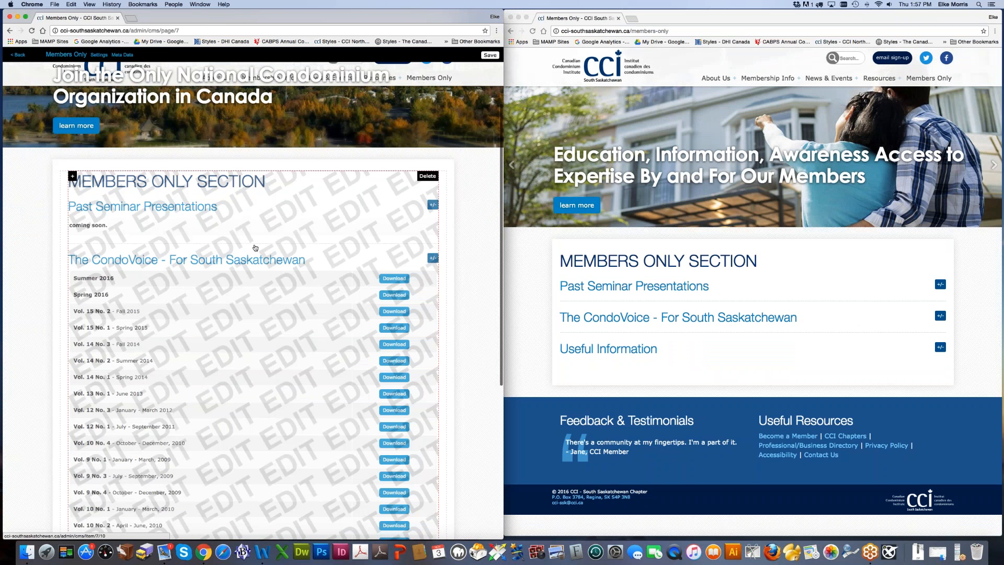
{"action": "left_click", "coordinate": [324, 264]}
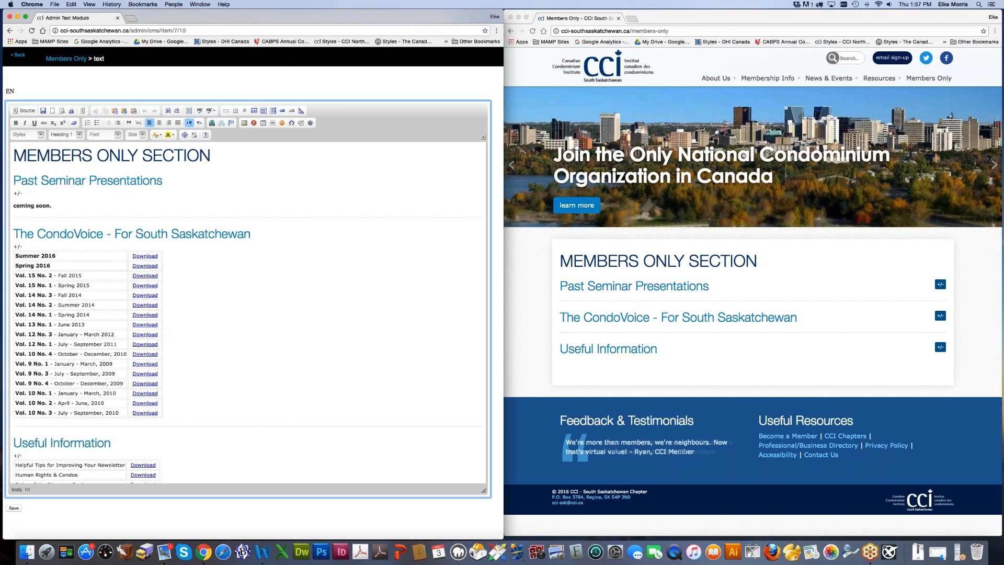
{"action": "scroll", "coordinate": [400, 320], "scroll_direction": "down", "scroll_amount": 2}
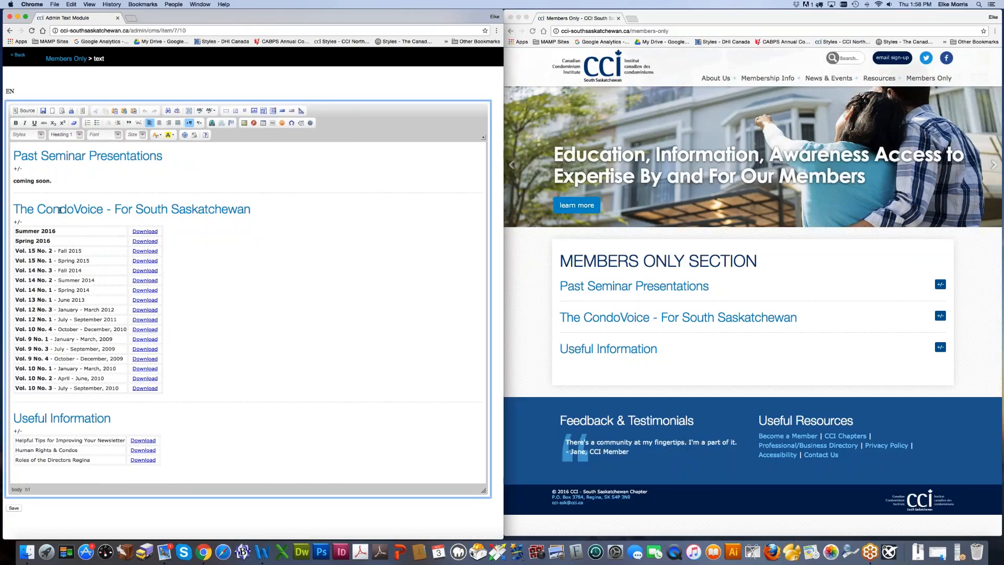
Step: Insert a new row before Summer 2016 in The CondoVoice - For South Saskatchewan table
{"action": "left_click", "coordinate": [89, 234]}
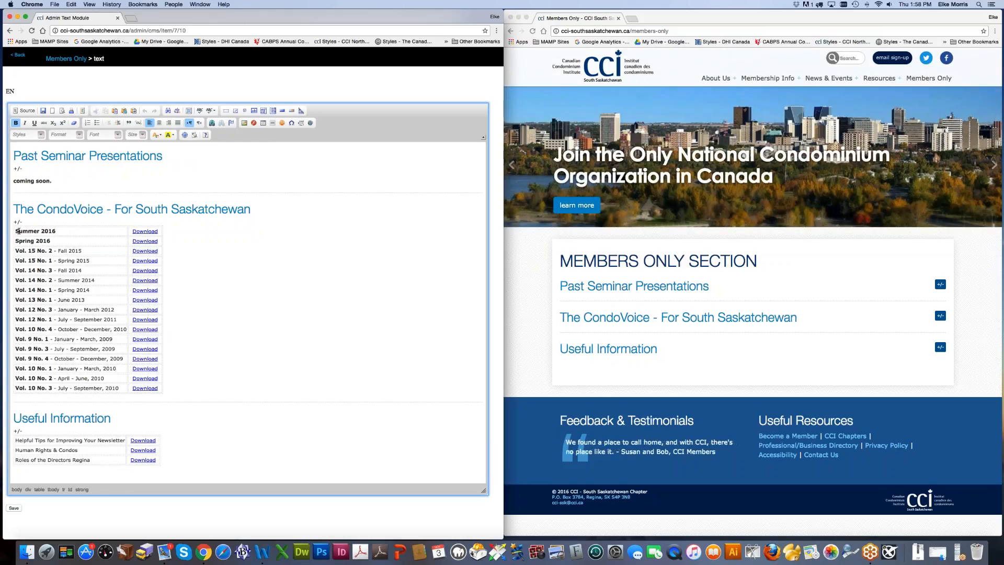
{"action": "left_click_drag", "start_coordinate": [17, 231], "coordinate": [88, 231]}
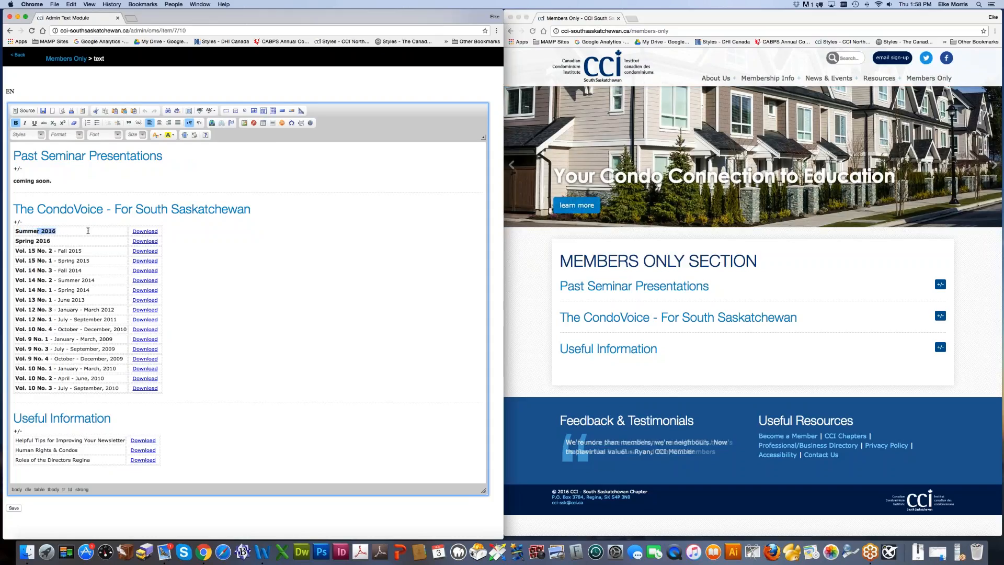
{"action": "left_click", "coordinate": [88, 231]}
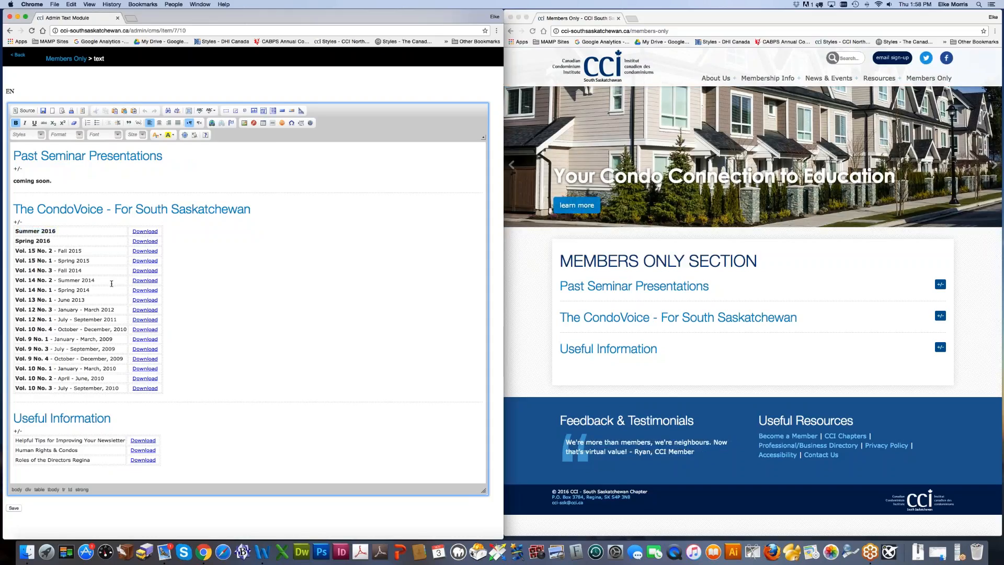
{"action": "right_click", "coordinate": [68, 231]}
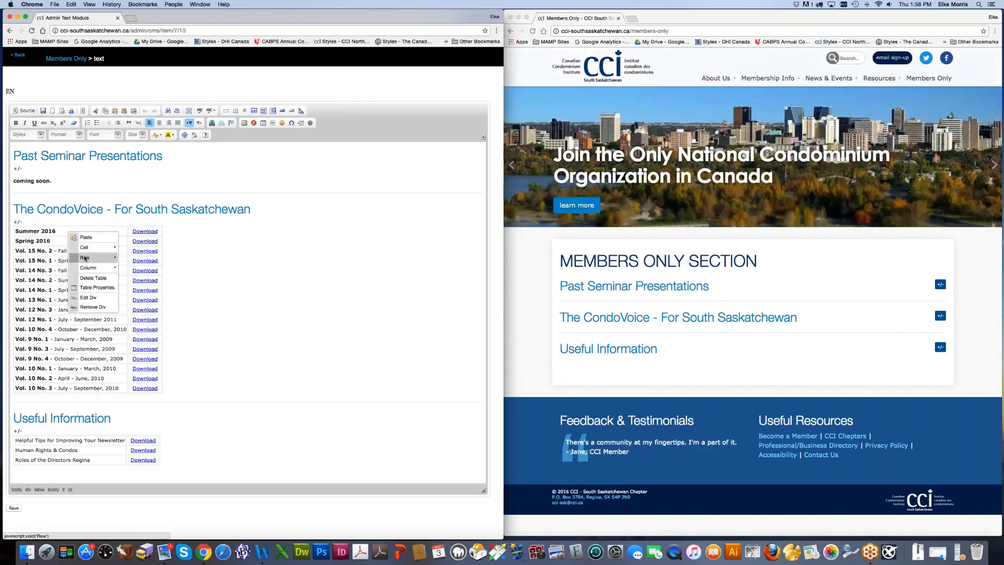
{"action": "mouse_move", "coordinate": [86, 258]}
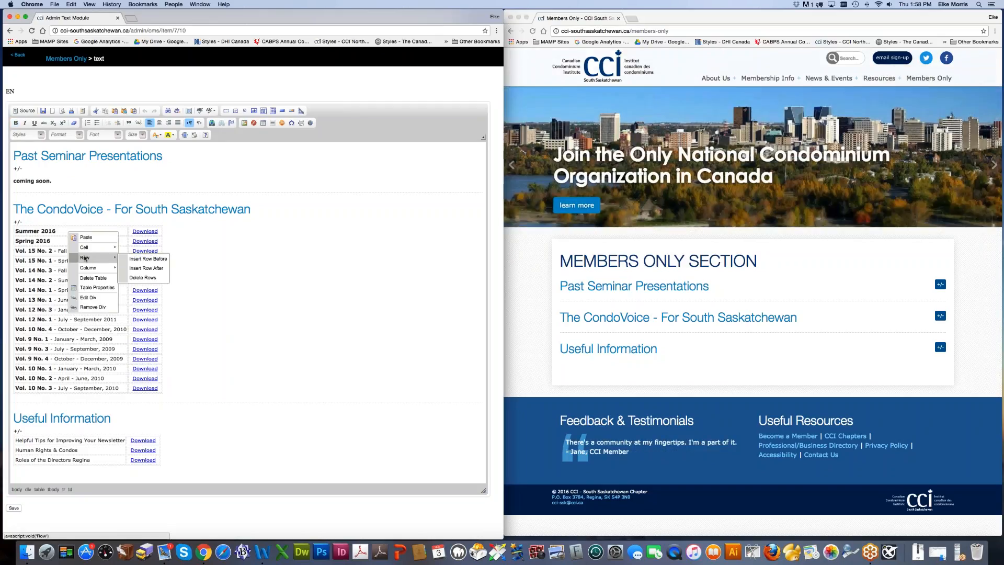
{"action": "left_click", "coordinate": [137, 260]}
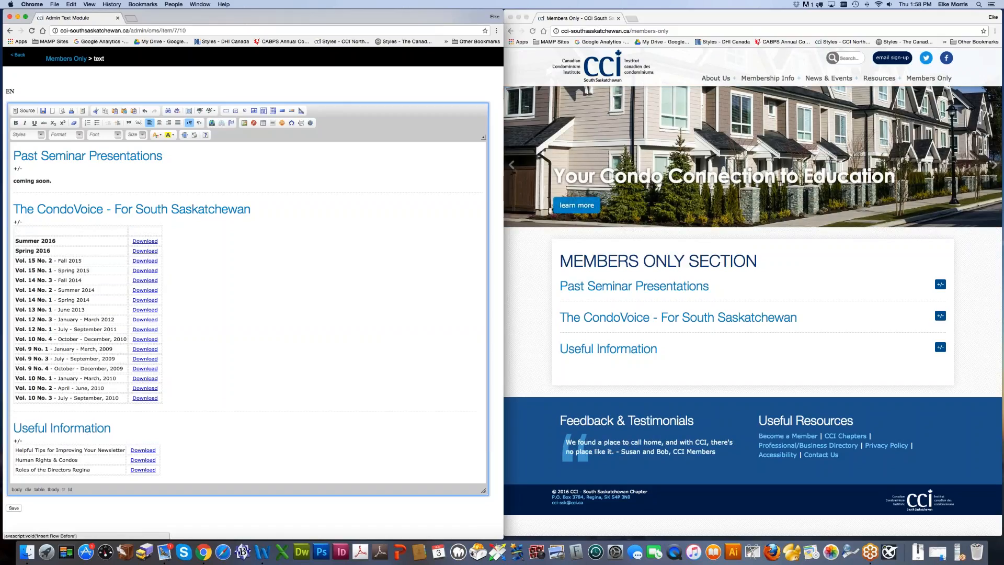
Step: Fill the new CondoVoice row with "Fall 2016" in the first cell and "Download" in the second
{"action": "left_click", "coordinate": [75, 233]}
{"action": "type", "text": "Fall "}
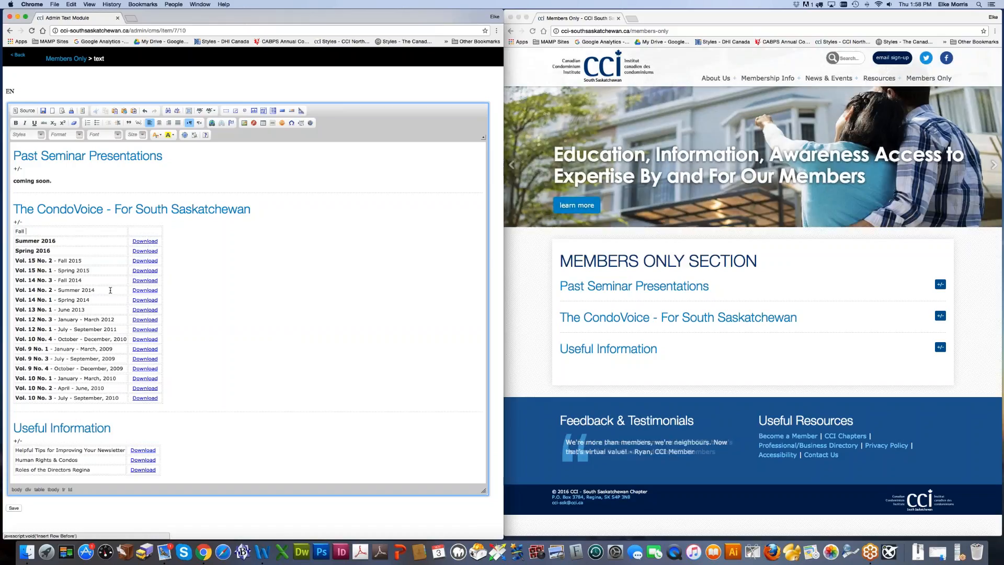
{"action": "type", "text": "2016"}
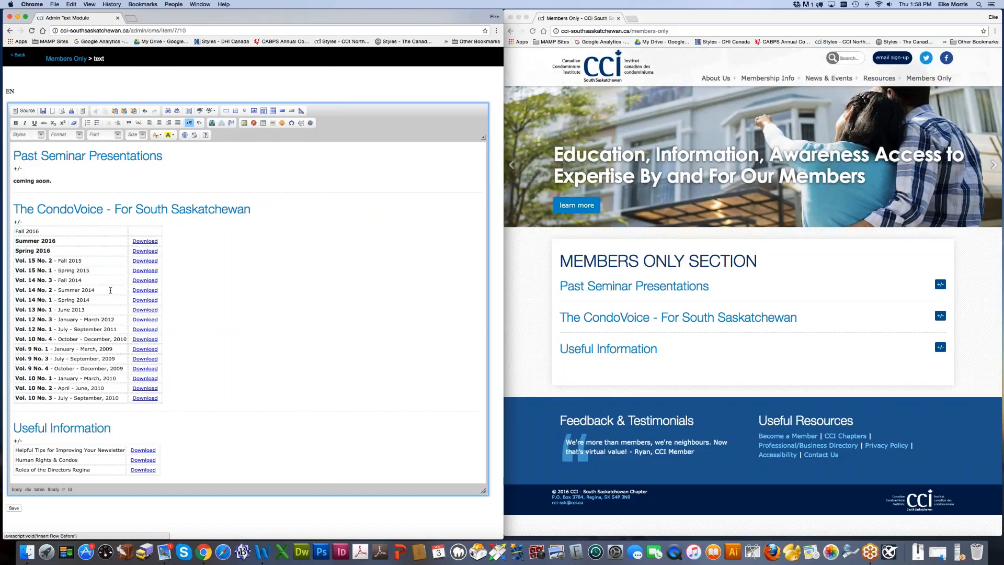
{"action": "key", "text": "Tab"}
{"action": "type", "text": "Download"}
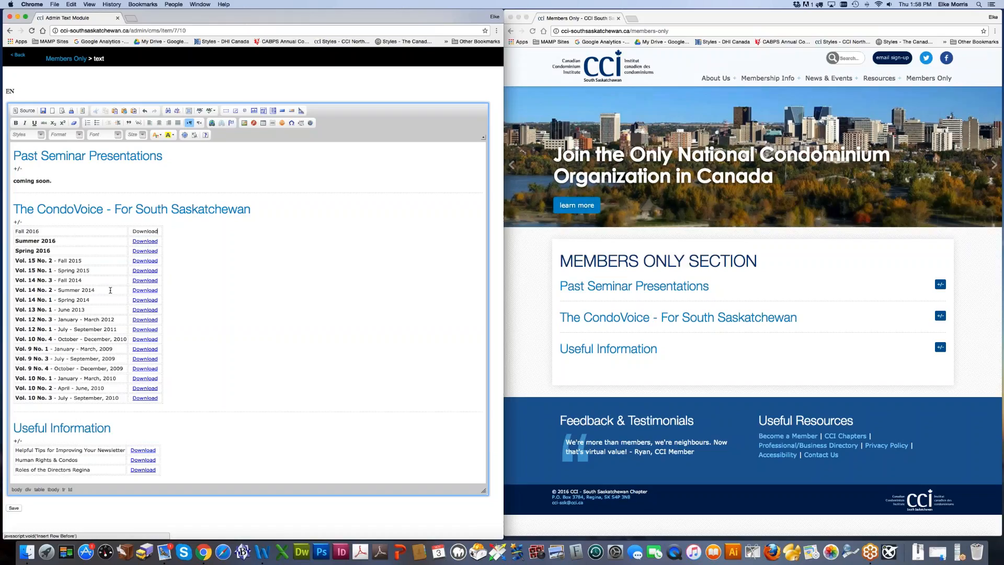
Step: Expand The CondoVoice - For South Saskatchewan section on the public Members Only page
{"action": "left_click", "coordinate": [821, 300]}
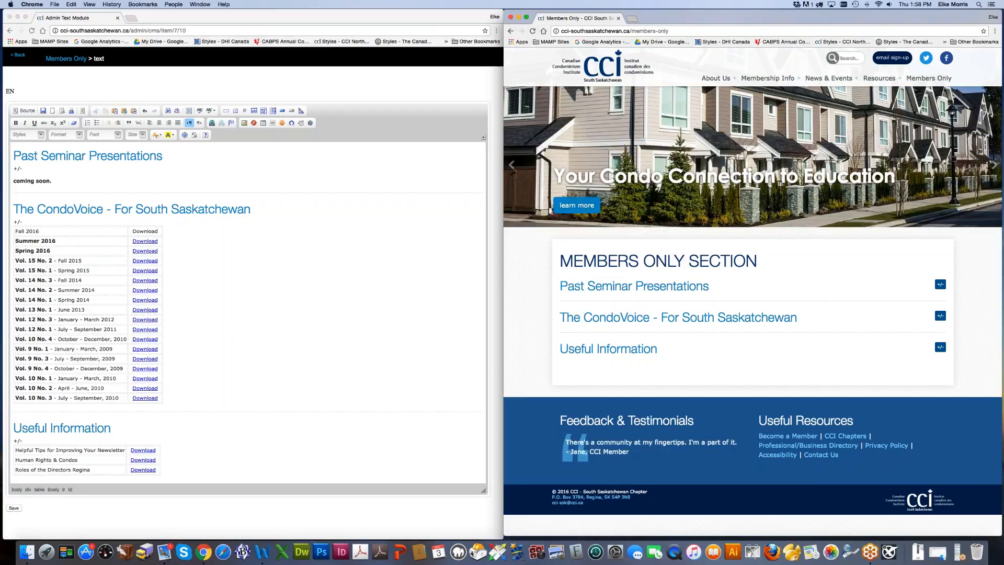
{"action": "left_click", "coordinate": [941, 317]}
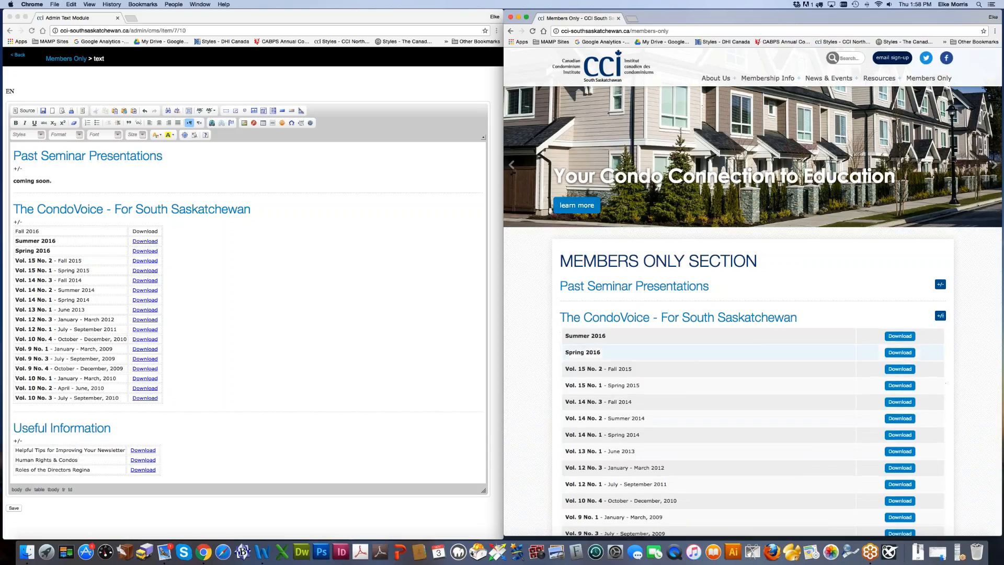
Step: Switch to the Finder window of the Example PDF folder and place it over the lower part of the public page
{"action": "scroll", "coordinate": [683, 359], "scroll_direction": "down", "scroll_amount": 5}
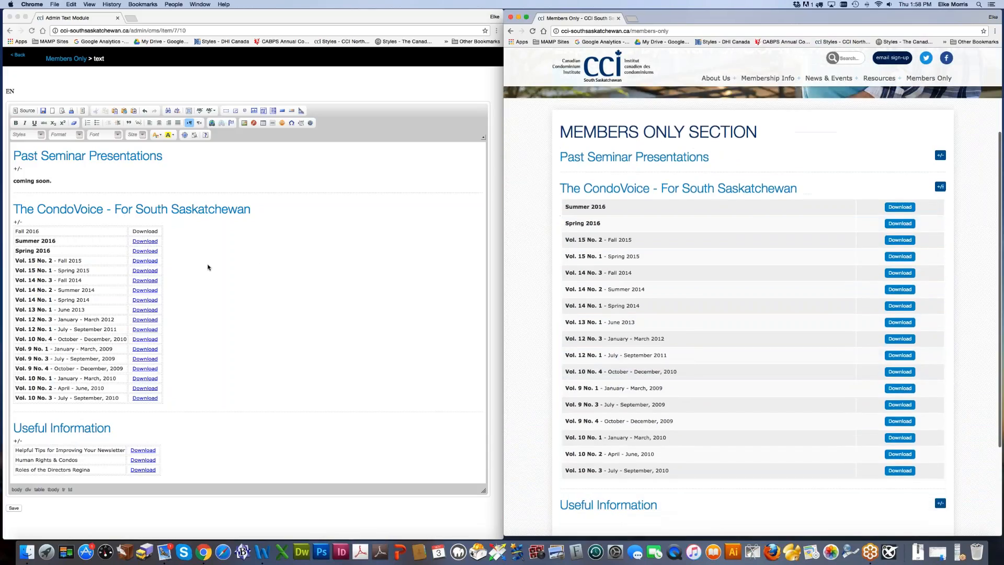
{"action": "left_click", "coordinate": [261, 265]}
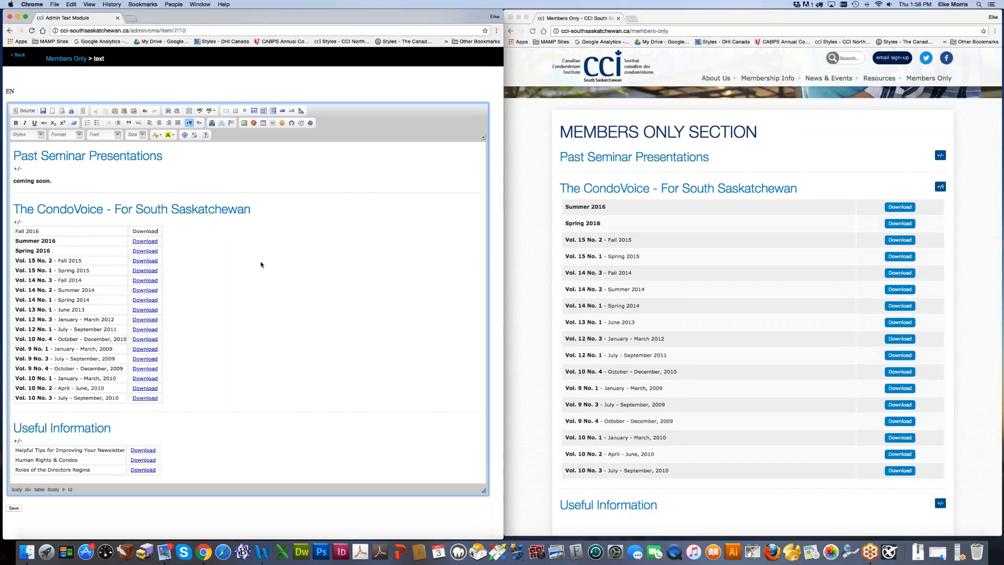
{"action": "left_click", "coordinate": [935, 552]}
{"action": "left_click_drag", "start_coordinate": [675, 369], "coordinate": [531, 357]}
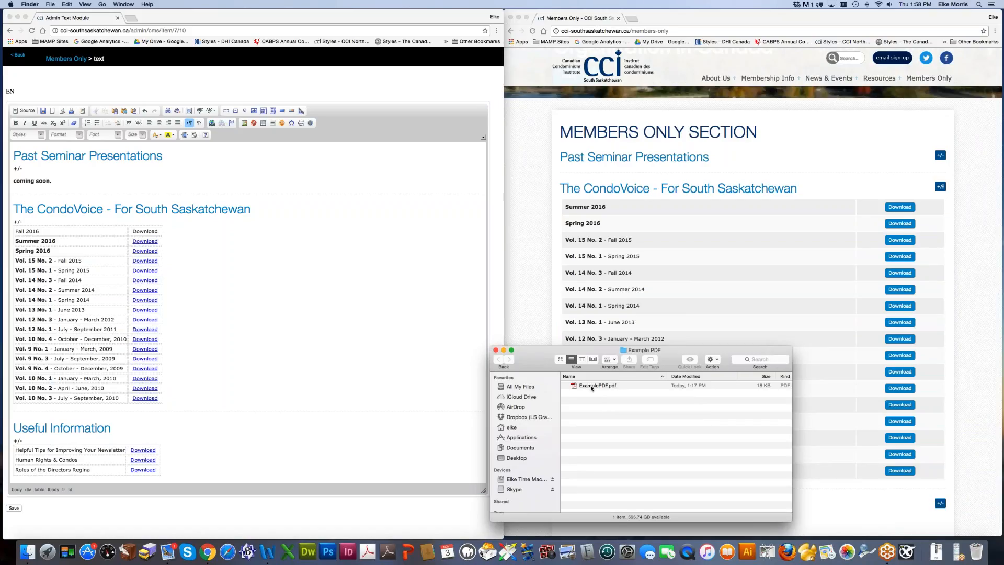
Step: Make the "Fall 2016" text bold in the first row of the CondoVoice table
{"action": "left_click", "coordinate": [280, 302]}
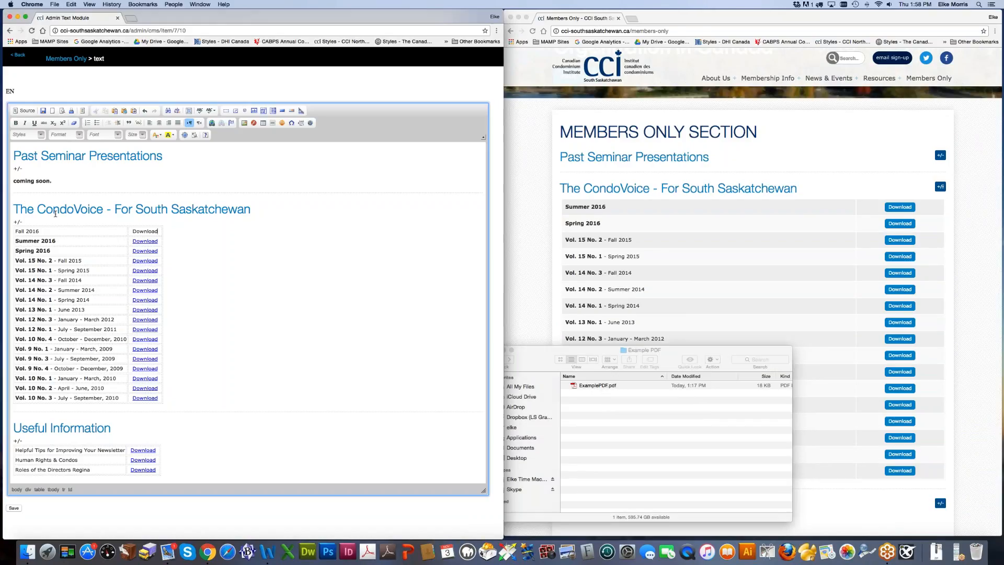
{"action": "left_click", "coordinate": [30, 232]}
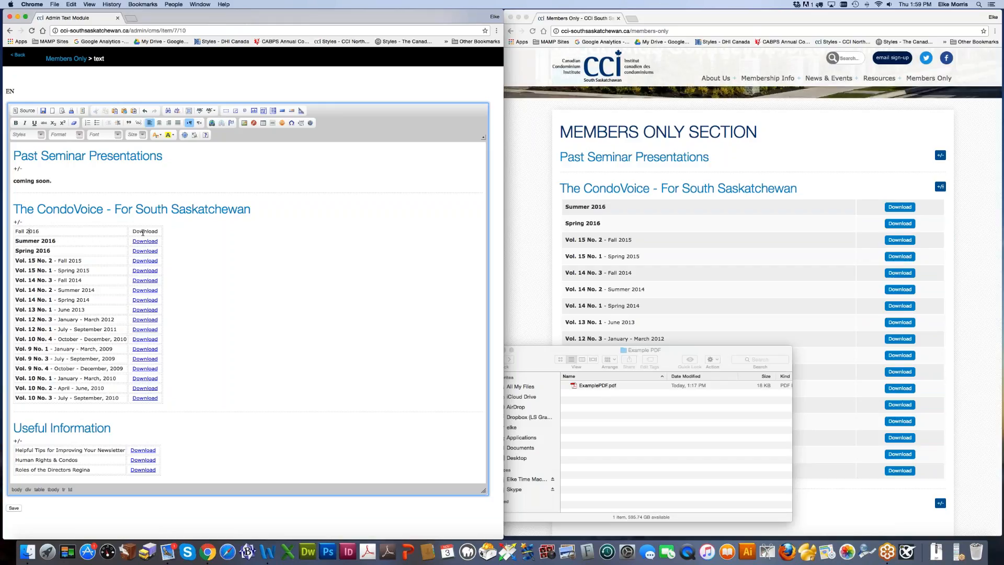
{"action": "left_click_drag", "start_coordinate": [41, 232], "coordinate": [14, 231]}
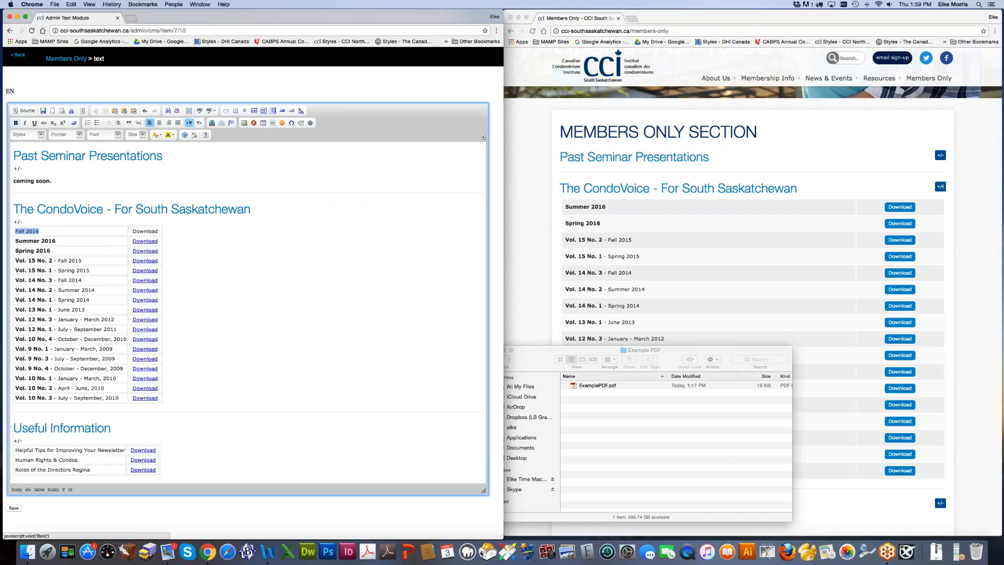
{"action": "left_click", "coordinate": [16, 123]}
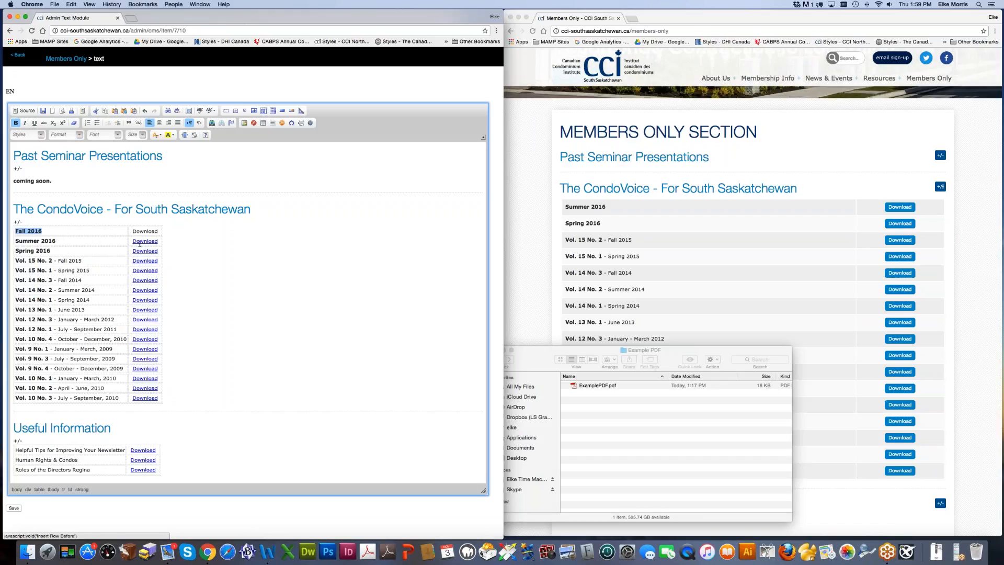
{"action": "left_click", "coordinate": [99, 245]}
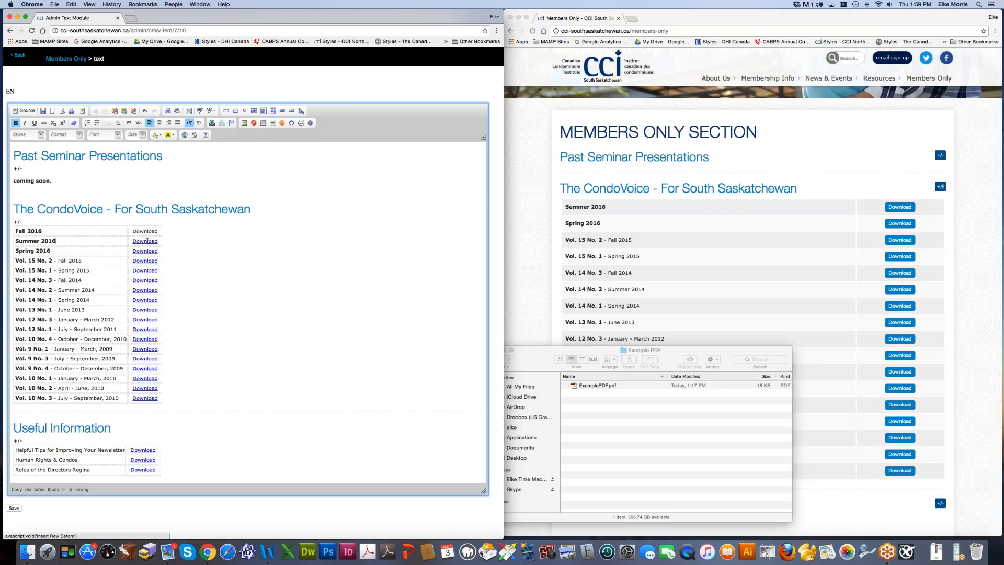
Step: Examine the folder path and file name in the Summer 2016 Download link's URL, leaving the link as it is
{"action": "double_click", "coordinate": [147, 240]}
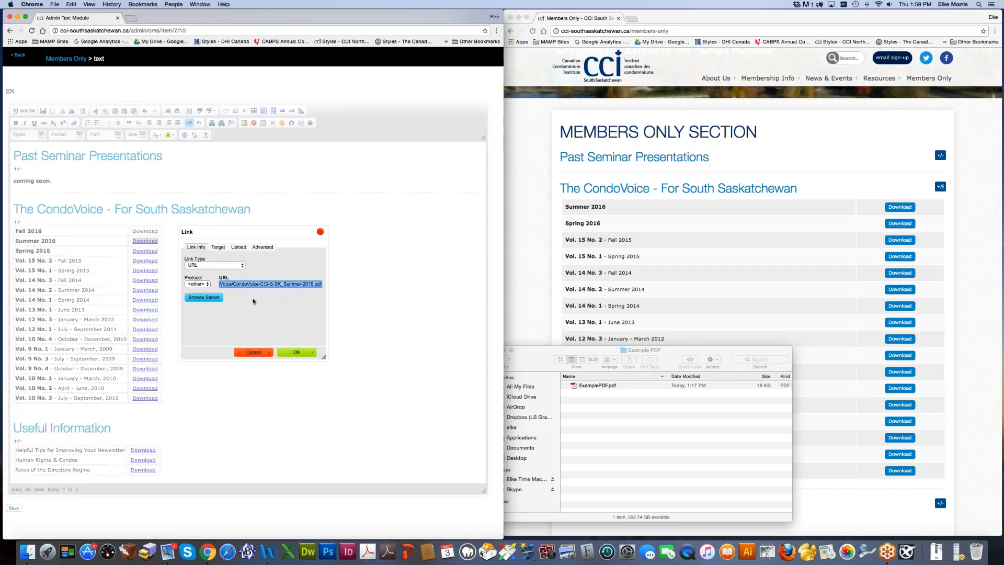
{"action": "scroll", "coordinate": [234, 283], "scroll_direction": "left", "scroll_amount": 3}
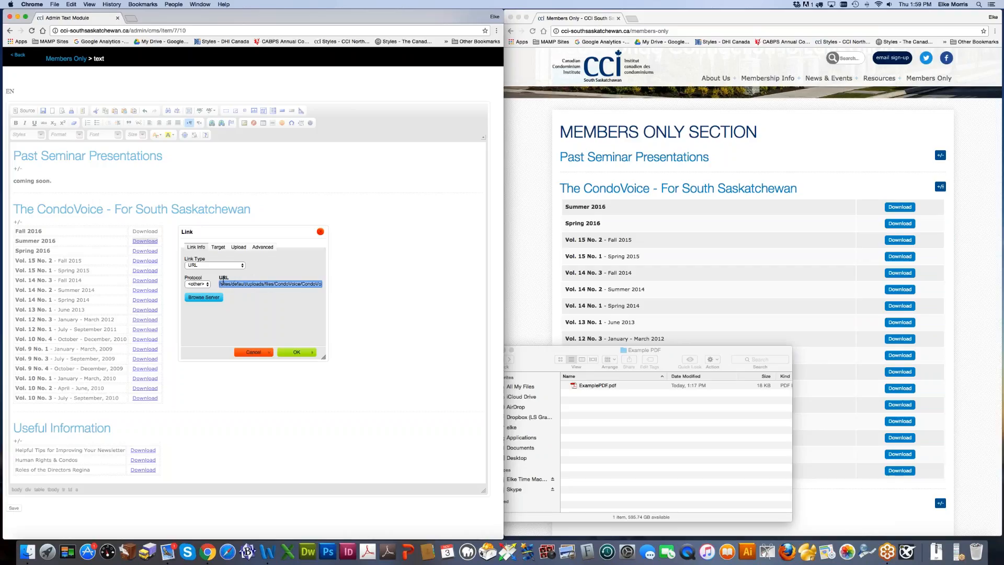
{"action": "left_click", "coordinate": [253, 352]}
{"action": "double_click", "coordinate": [142, 242]}
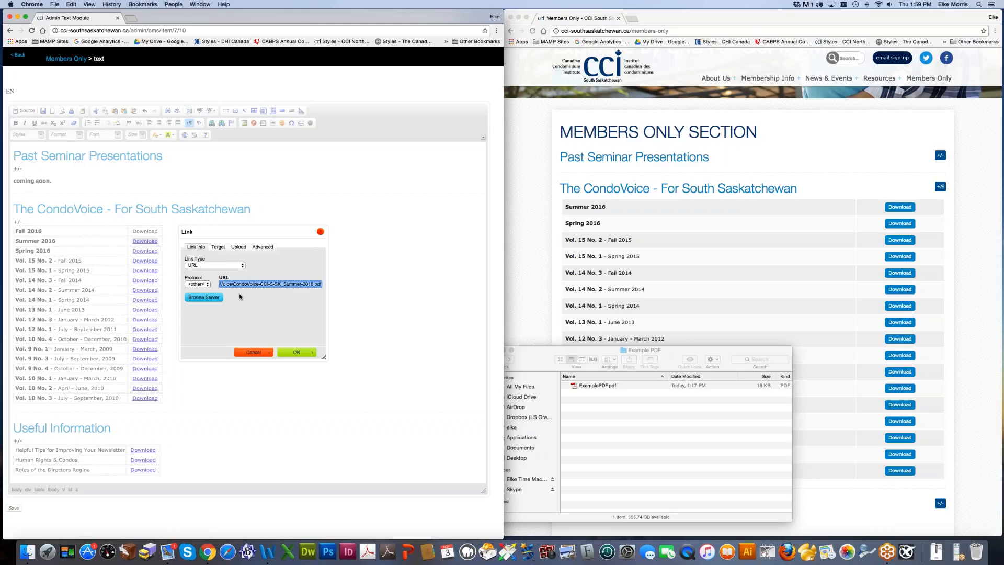
{"action": "scroll", "coordinate": [233, 283], "scroll_direction": "left", "scroll_amount": 2}
{"action": "scroll", "coordinate": [234, 283], "scroll_direction": "left", "scroll_amount": 2}
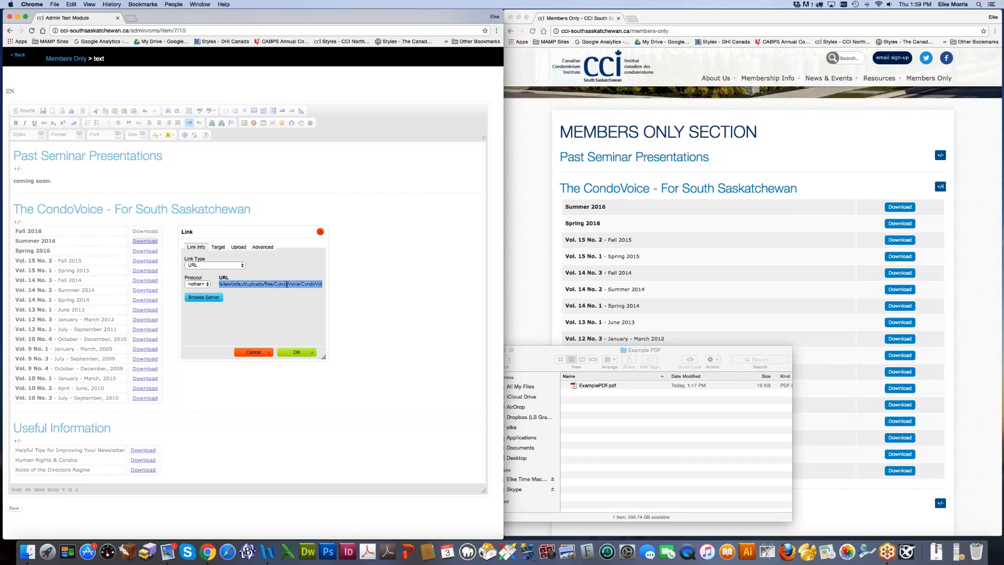
{"action": "scroll", "coordinate": [299, 284], "scroll_direction": "right", "scroll_amount": 4}
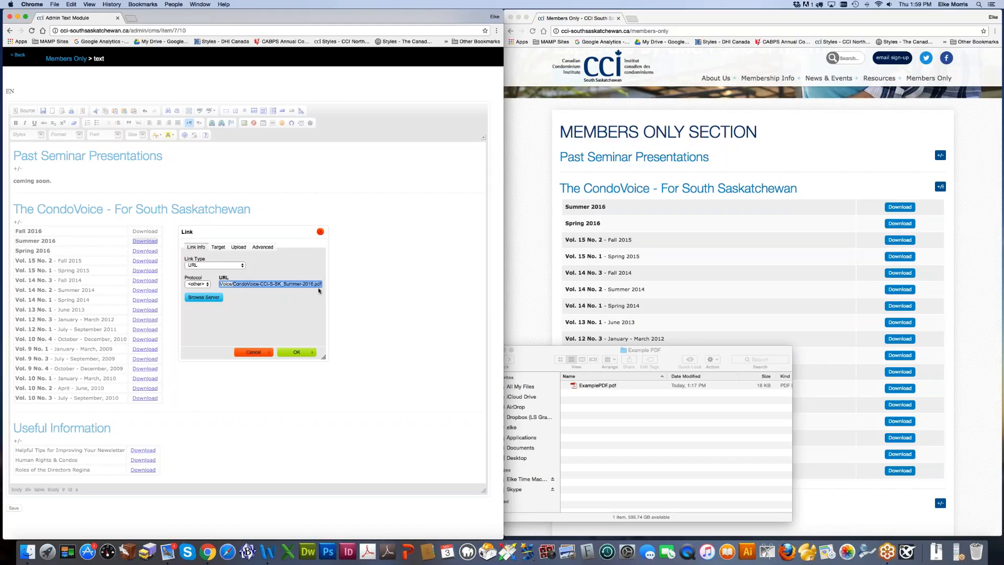
{"action": "left_click", "coordinate": [253, 352]}
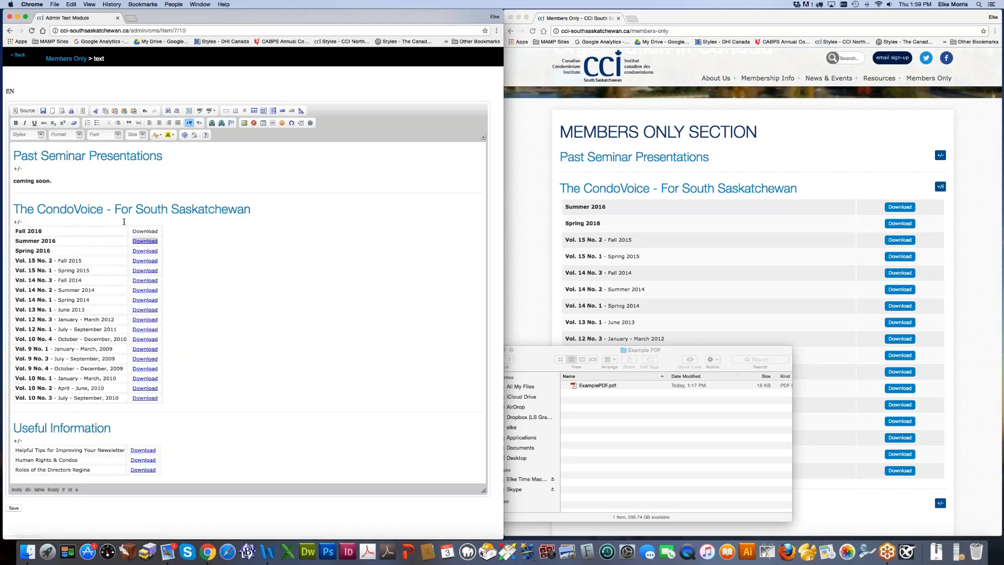
Step: Start a link on the Fall 2016 row's Download text and browse the server to the CondoVoice folder
{"action": "left_click_drag", "start_coordinate": [133, 231], "coordinate": [157, 232]}
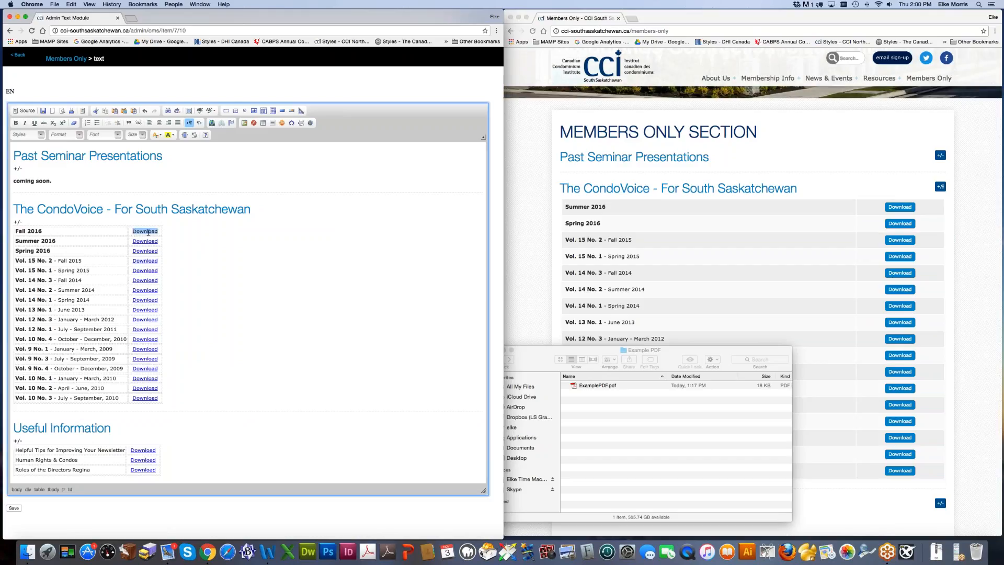
{"action": "left_click", "coordinate": [211, 124]}
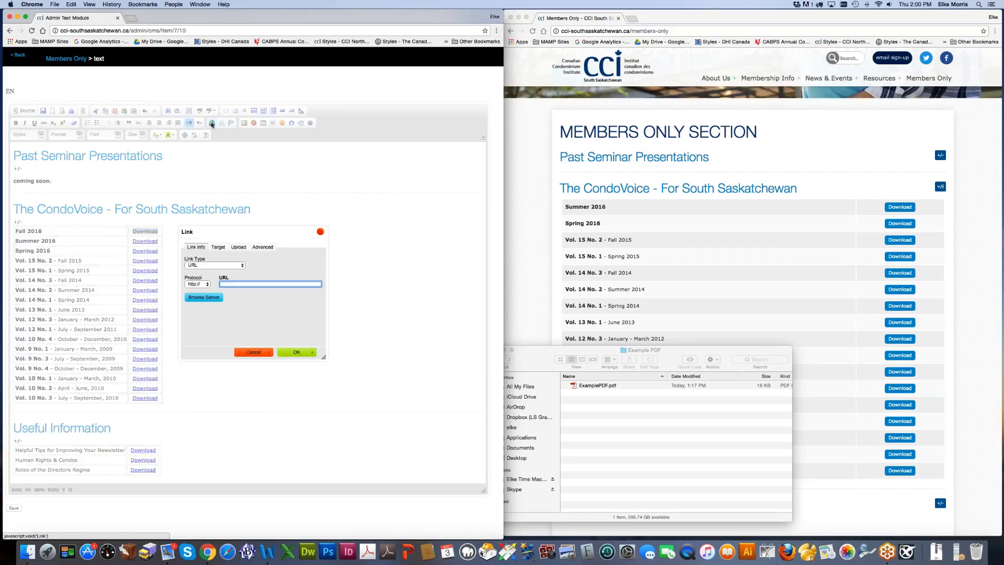
{"action": "left_click", "coordinate": [205, 297]}
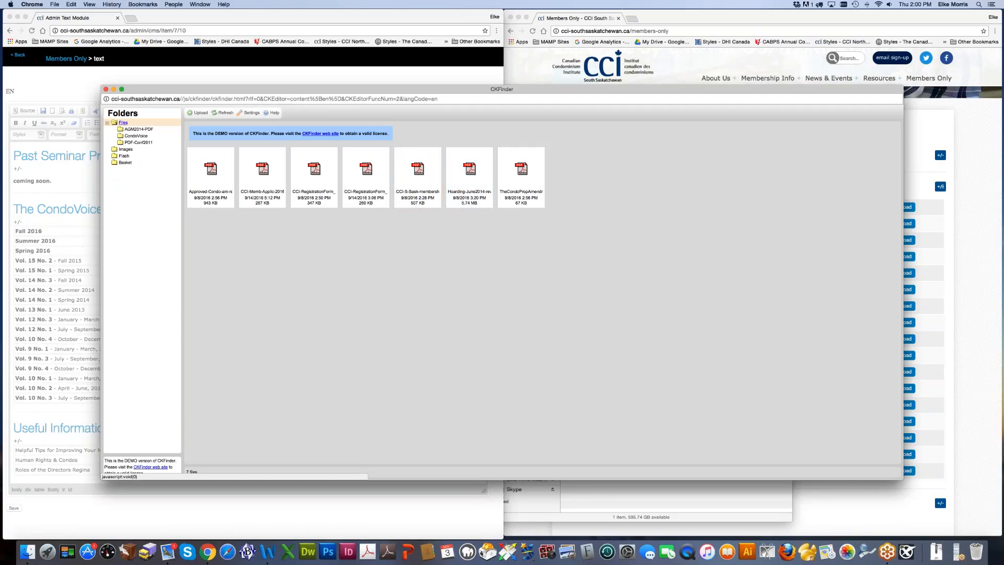
{"action": "left_click", "coordinate": [138, 137]}
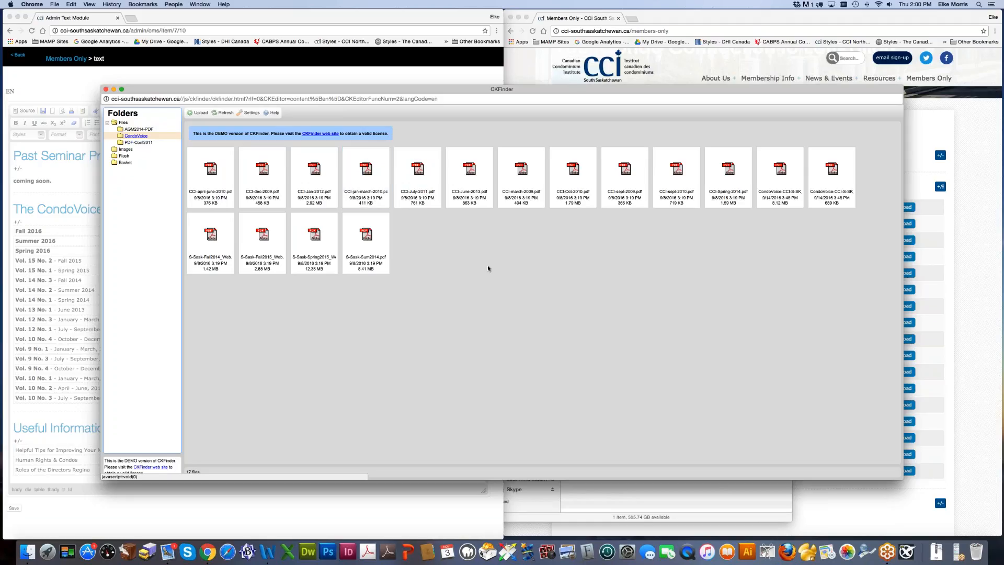
Step: Upload ExamplePDF.pdf from the Finder window into the server's CondoVoice folder and close the file browser
{"action": "left_click", "coordinate": [636, 497]}
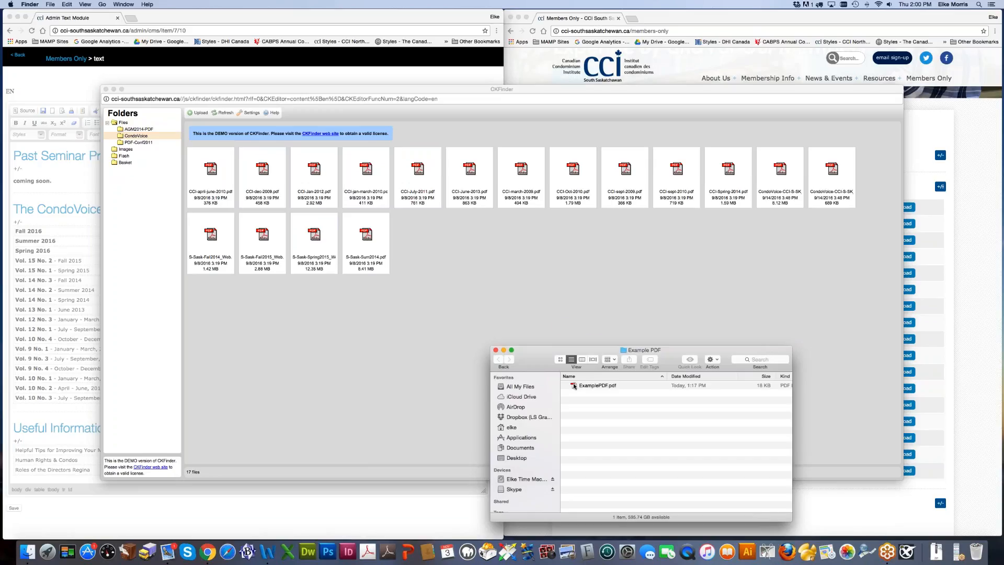
{"action": "left_click_drag", "start_coordinate": [573, 386], "coordinate": [520, 265]}
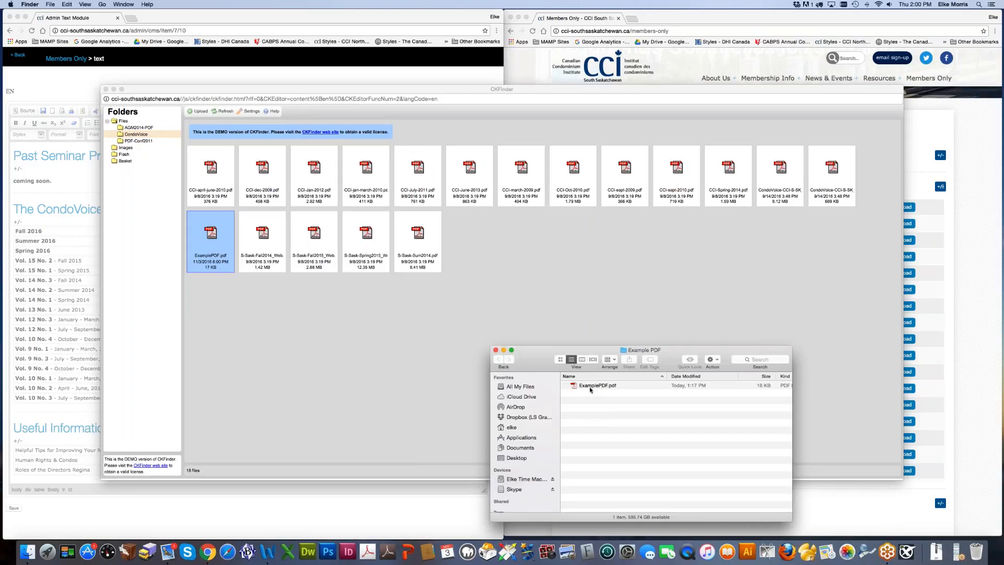
{"action": "left_click", "coordinate": [450, 381]}
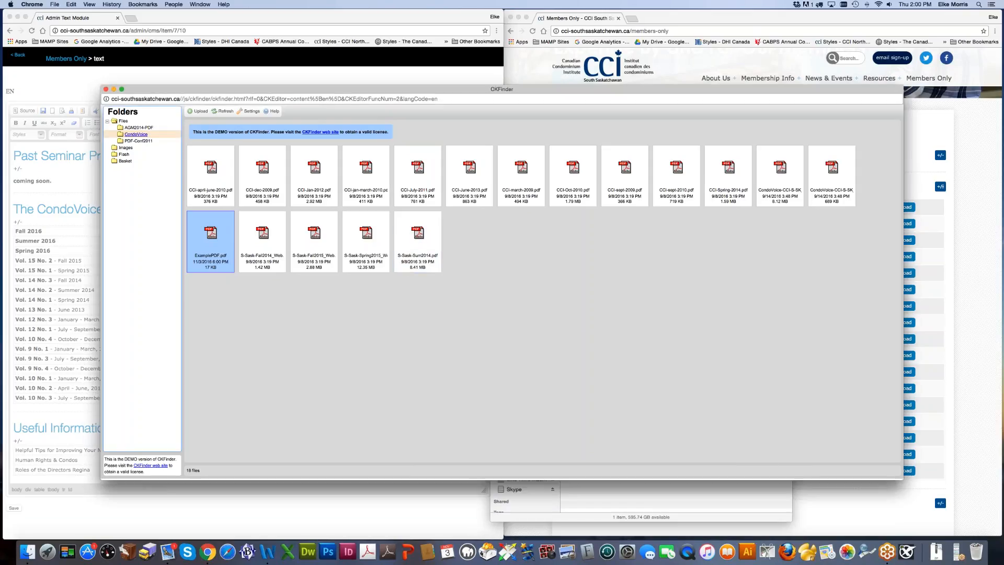
{"action": "left_click", "coordinate": [106, 89]}
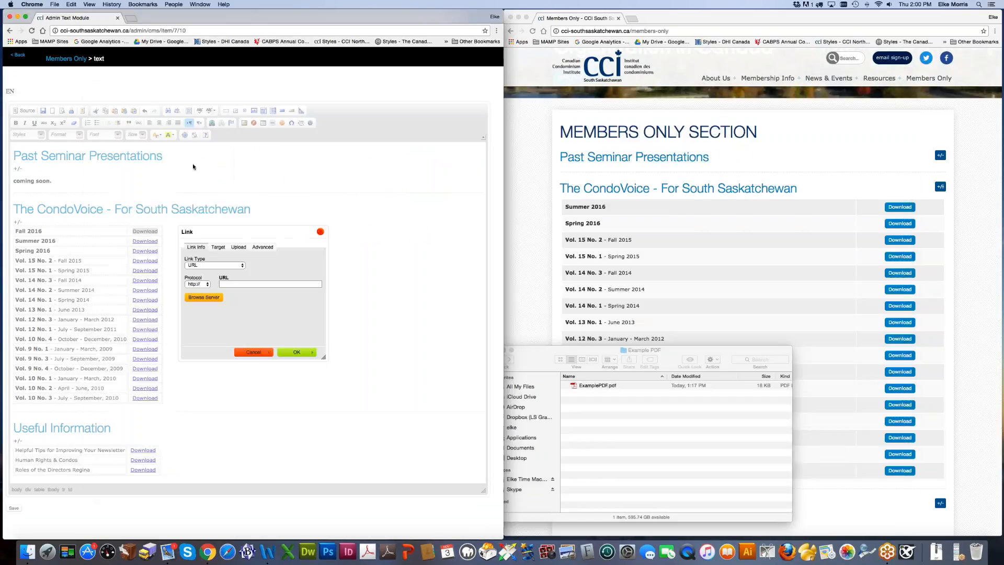
Step: Copy the file name of ExamplePDF.pdf in Finder
{"action": "left_click", "coordinate": [593, 387]}
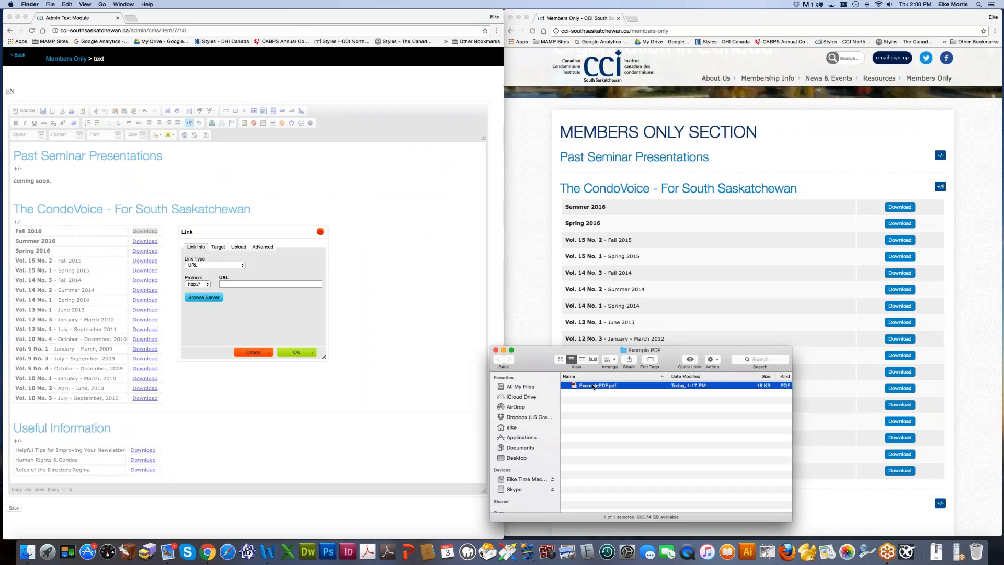
{"action": "key", "text": "Return"}
{"action": "key", "text": "super+a"}
{"action": "key", "text": "super+c"}
Step: Discard the empty link, then copy the URL of the Summer 2016 Download link without changing it
{"action": "left_click", "coordinate": [256, 359]}
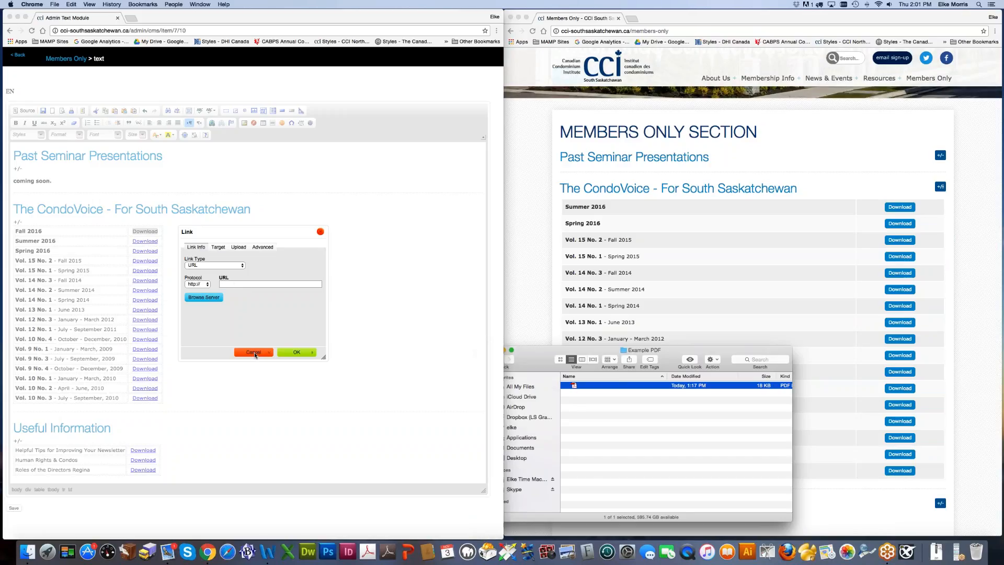
{"action": "left_click", "coordinate": [255, 352]}
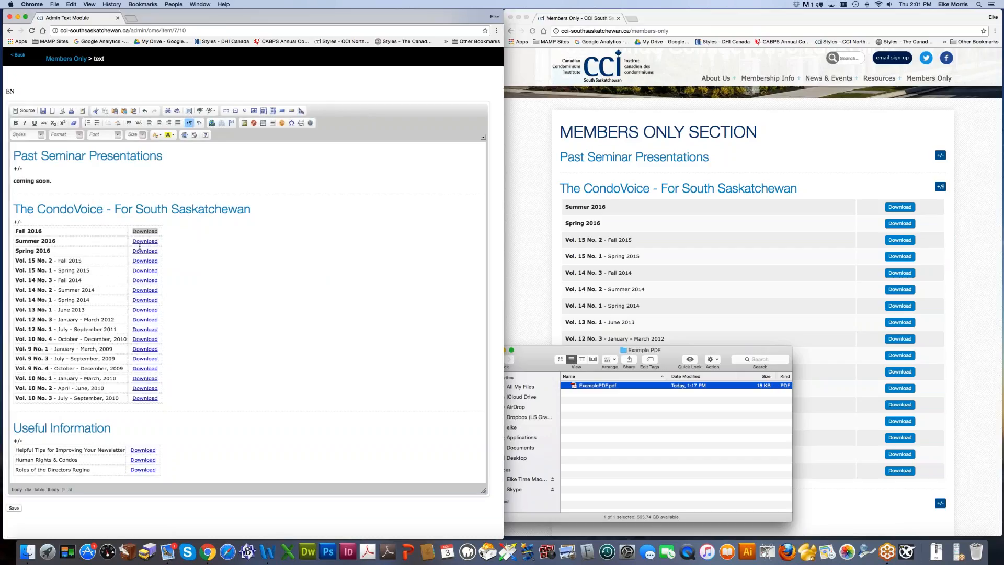
{"action": "double_click", "coordinate": [142, 243]}
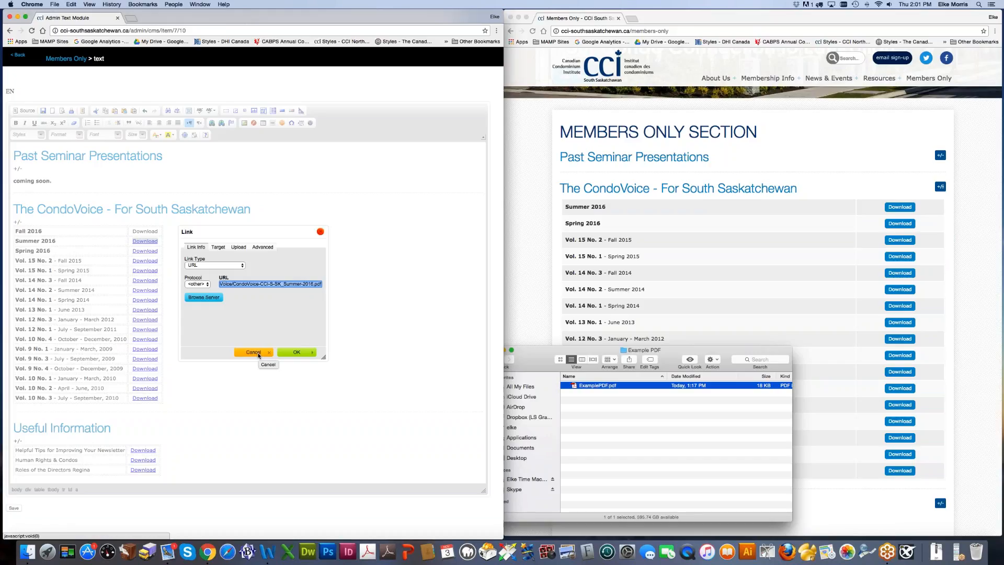
{"action": "left_click", "coordinate": [258, 354]}
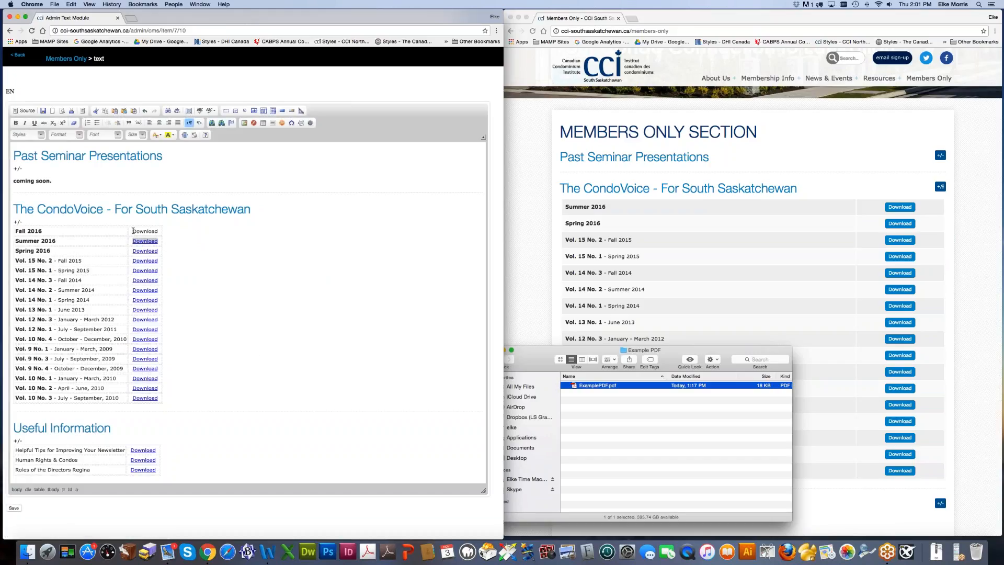
Step: Start a link on the Fall 2016 row's Download text and paste the copied Summer 2016 URL into it
{"action": "left_click_drag", "start_coordinate": [132, 230], "coordinate": [159, 231]}
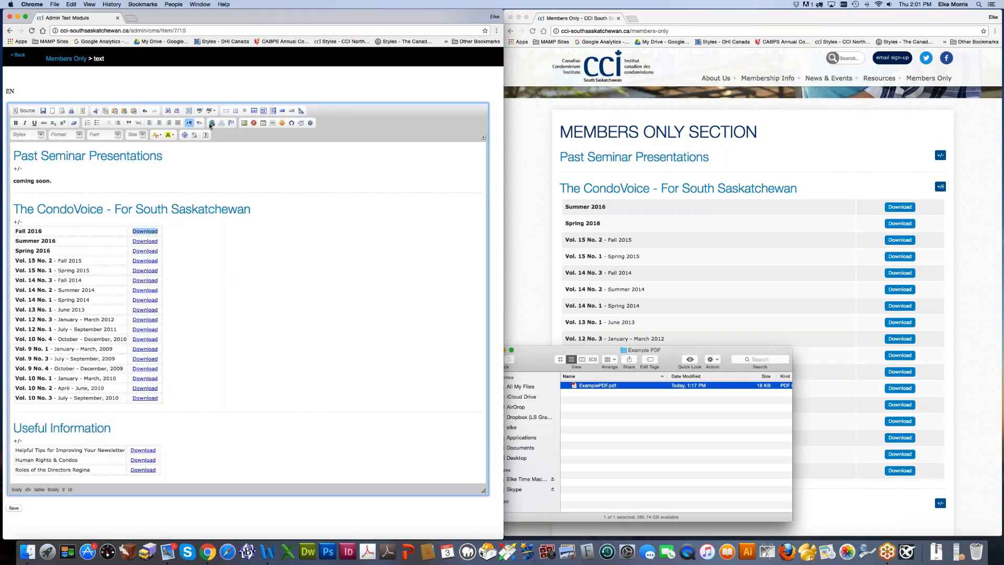
{"action": "left_click", "coordinate": [211, 125]}
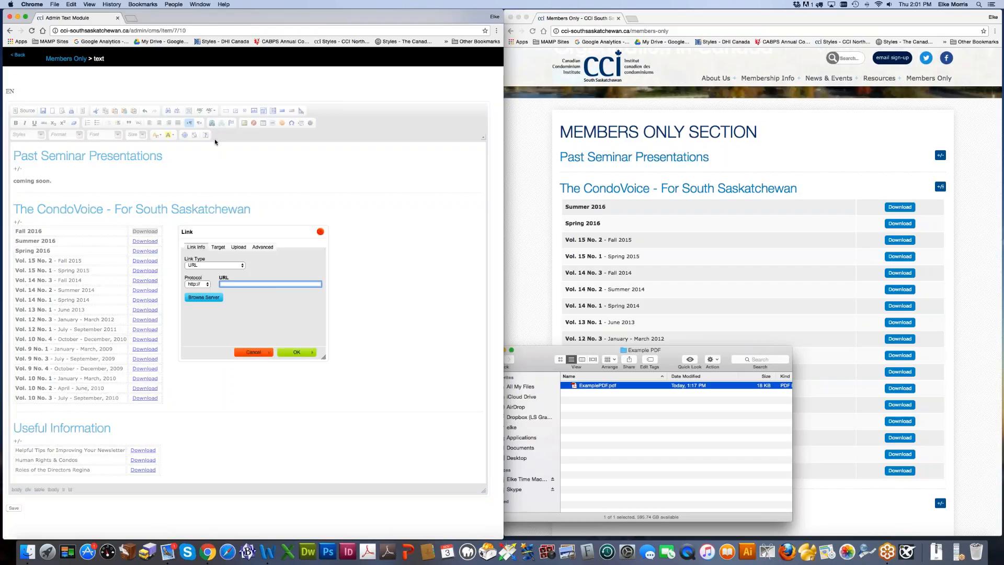
{"action": "key", "text": "super+v"}
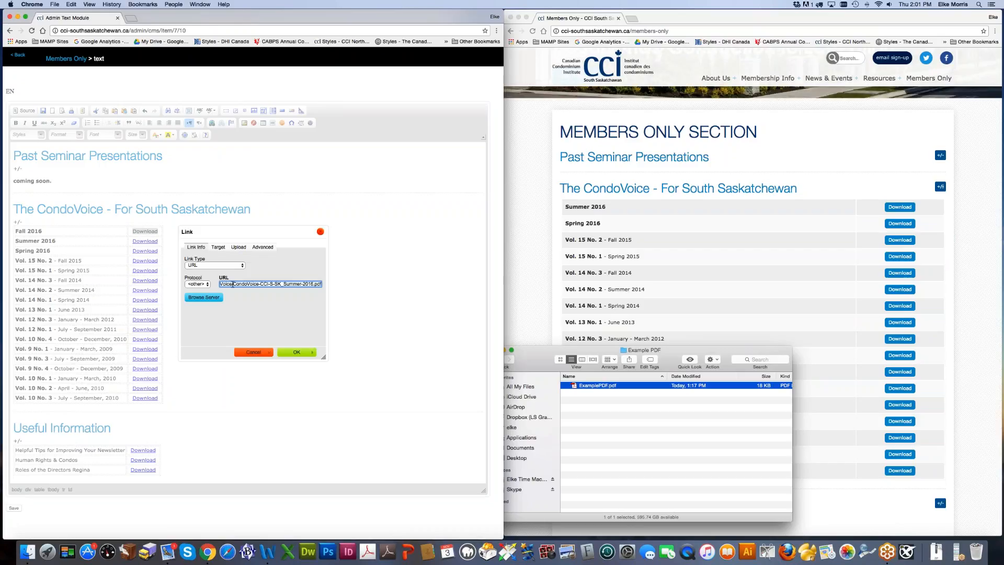
Step: Replace the file name after CondoVoice/ in the link's URL with ExamplePDF.pdf and apply the link
{"action": "left_click_drag", "start_coordinate": [233, 284], "coordinate": [194, 283]}
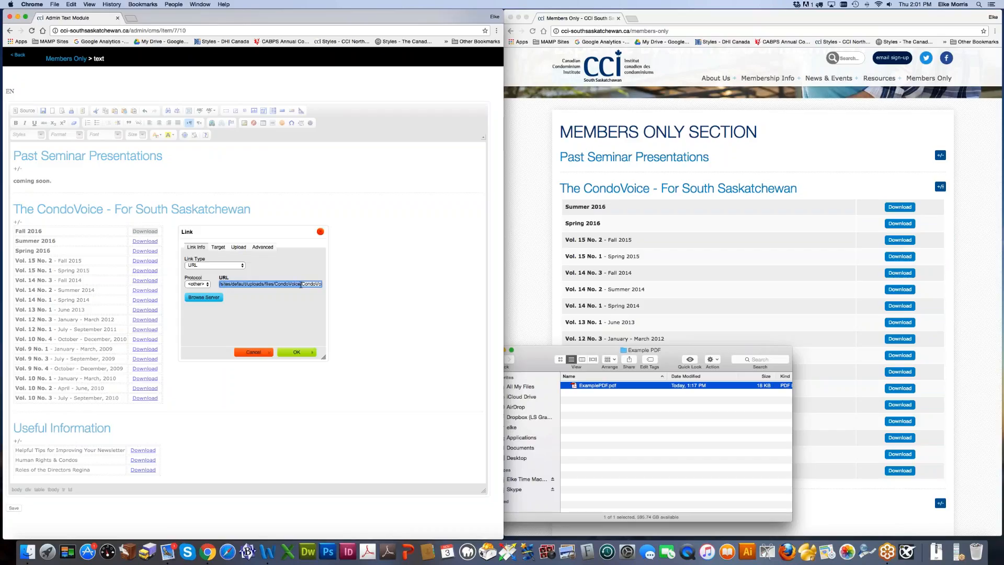
{"action": "left_click", "coordinate": [301, 284]}
{"action": "left_click_drag", "start_coordinate": [301, 284], "coordinate": [342, 284]}
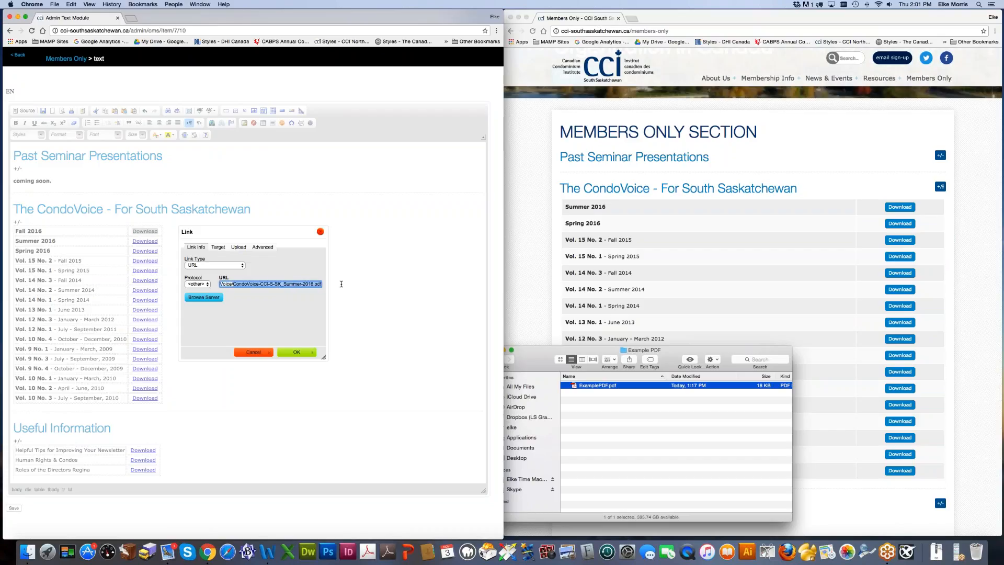
{"action": "type", "text": "ExamplePDF"}
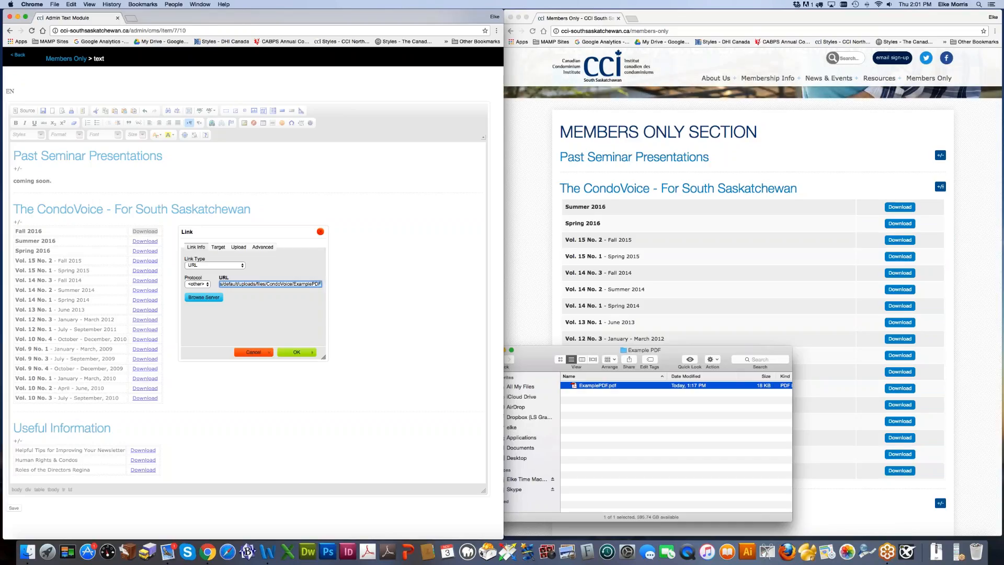
{"action": "type", "text": ".pdf"}
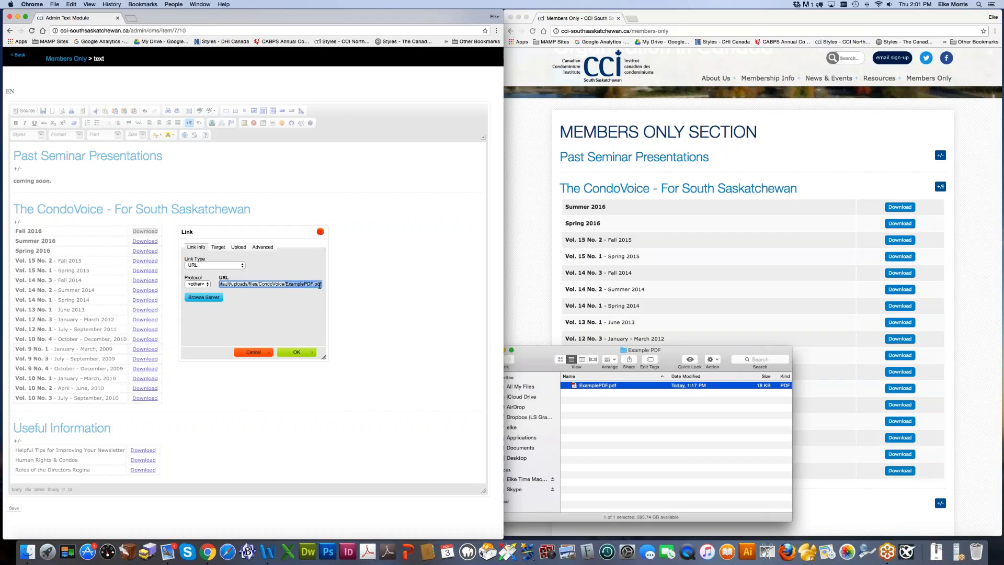
{"action": "left_click", "coordinate": [301, 354]}
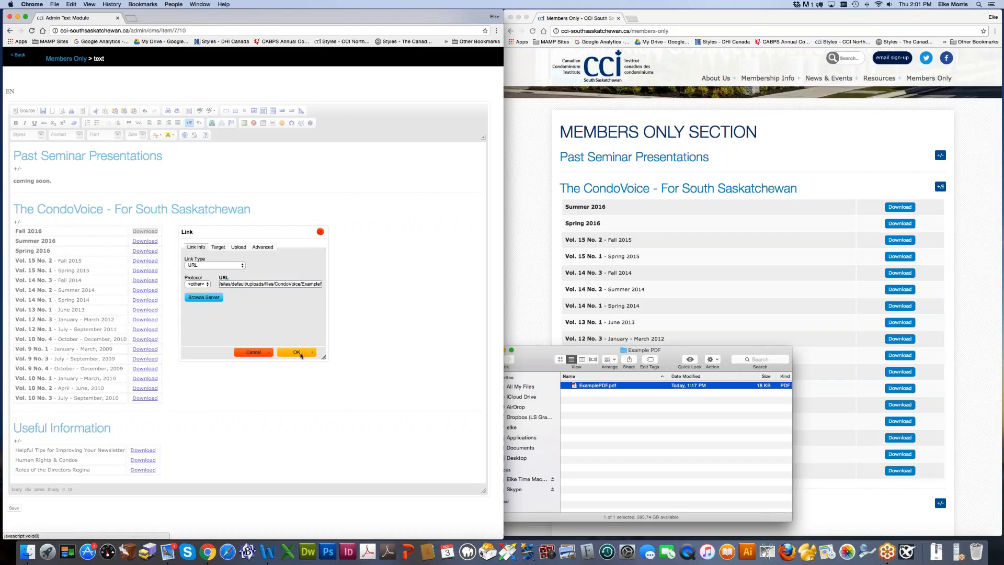
Step: Apply the Fall 2016 Download link and save the Members Only text
{"action": "left_click", "coordinate": [300, 354]}
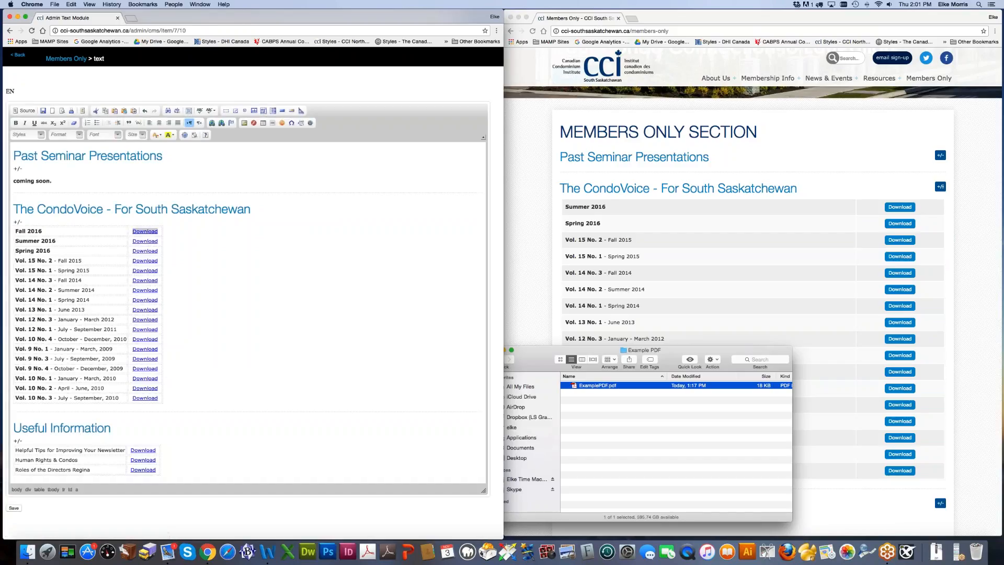
{"action": "left_click", "coordinate": [14, 509]}
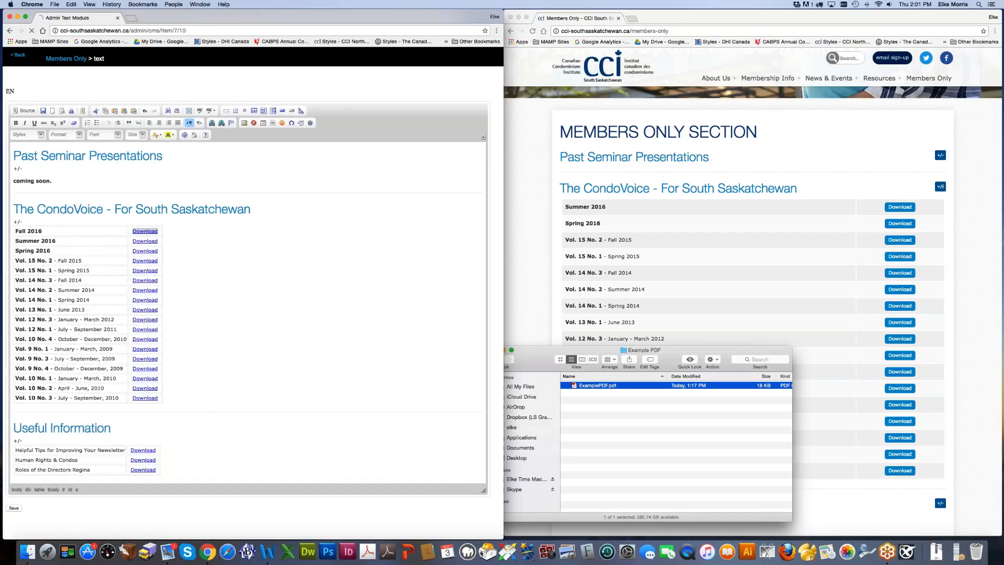
Step: Reload the public Members Only page, expand The CondoVoice section, open the Fall 2016 download and return to the page
{"action": "left_click", "coordinate": [764, 284]}
{"action": "left_click", "coordinate": [534, 31]}
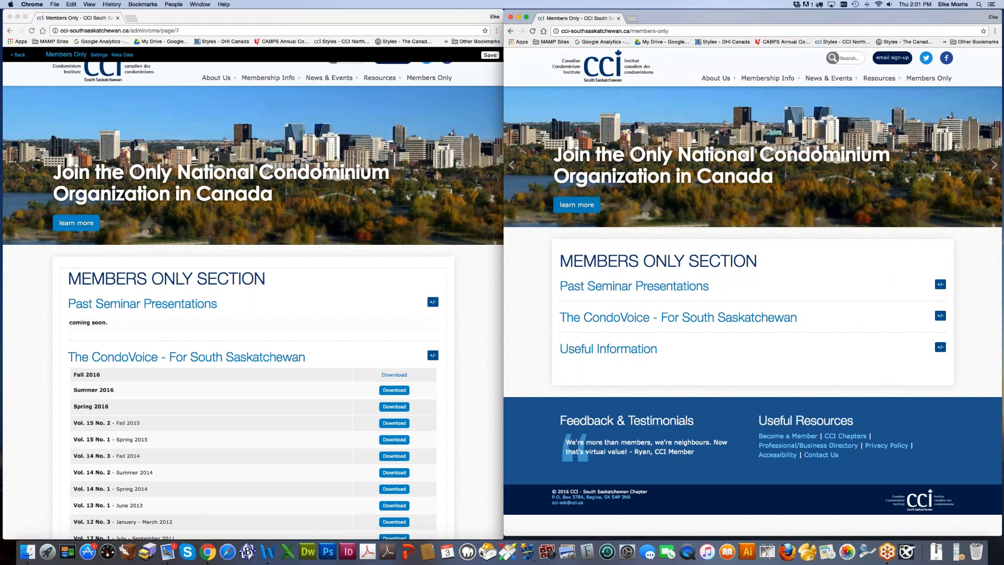
{"action": "left_click", "coordinate": [940, 315]}
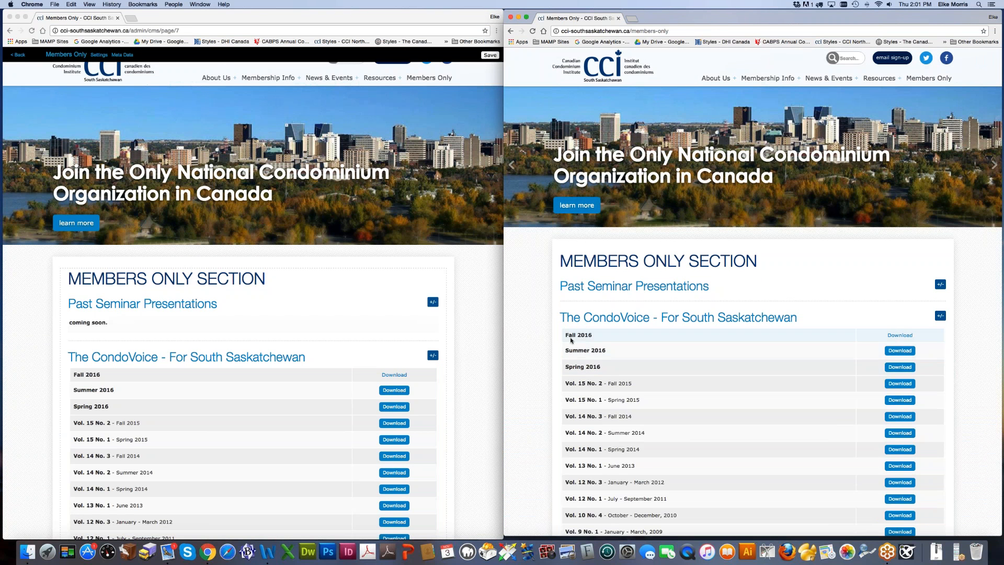
{"action": "left_click", "coordinate": [900, 336]}
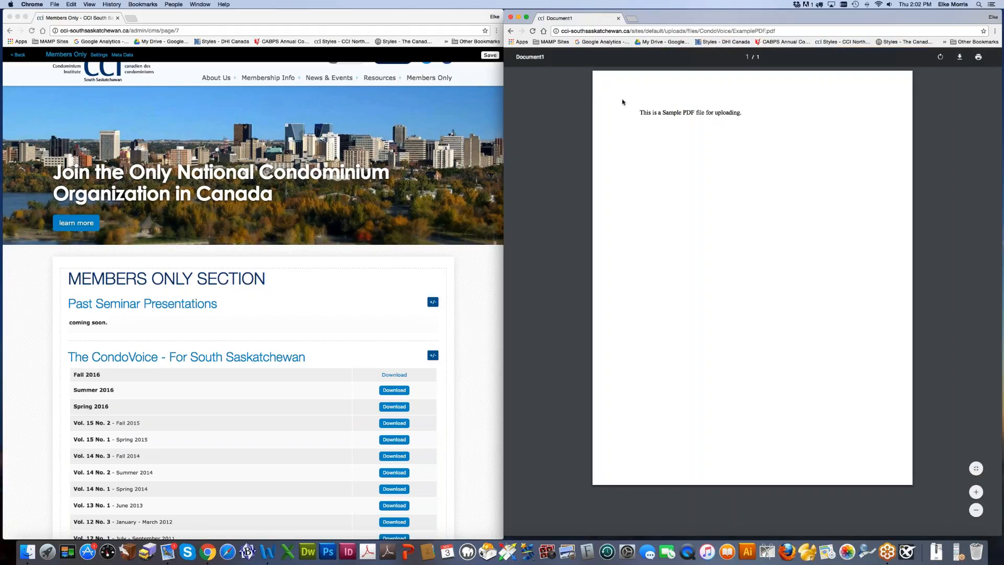
{"action": "left_click", "coordinate": [511, 31]}
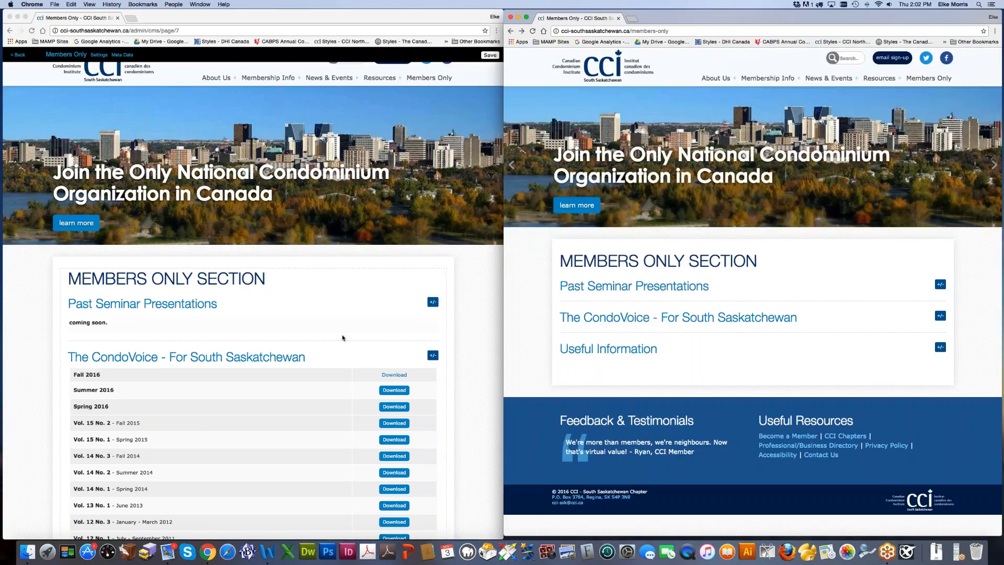
Step: Open the Members Only text block for editing, enlarge the editor and show its HTML source
{"action": "left_click", "coordinate": [343, 369]}
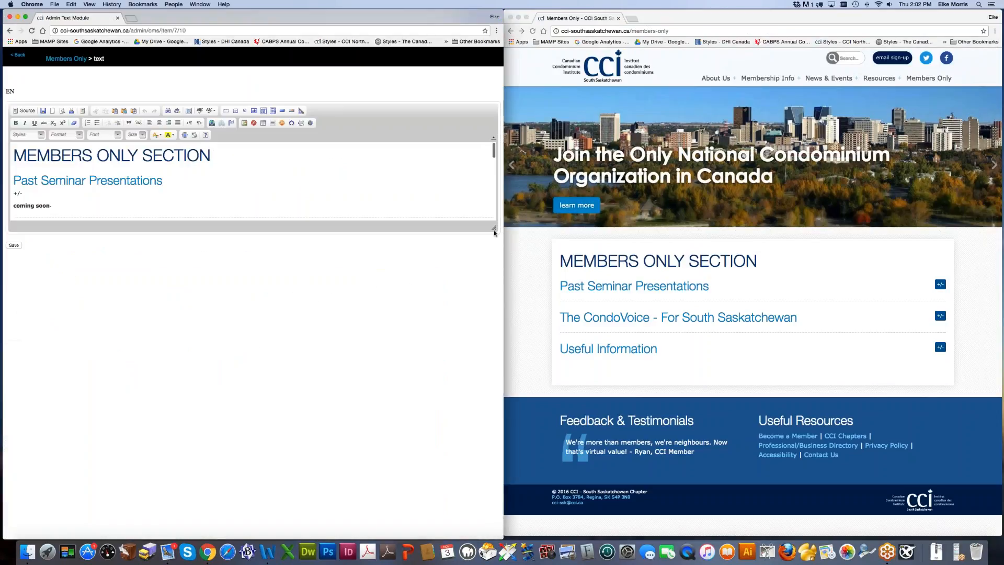
{"action": "left_click_drag", "start_coordinate": [494, 233], "coordinate": [502, 469]}
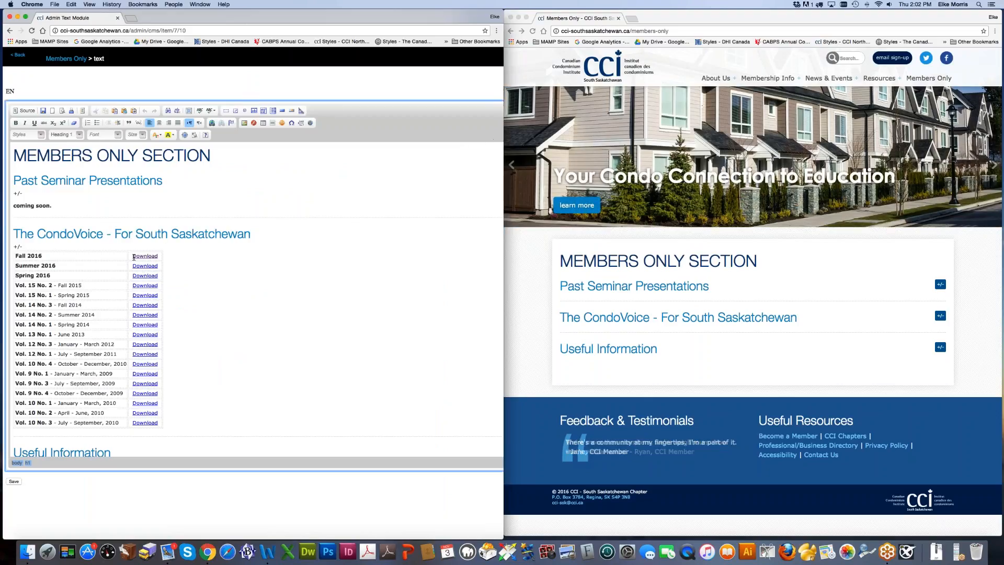
{"action": "left_click_drag", "start_coordinate": [133, 256], "coordinate": [157, 255]}
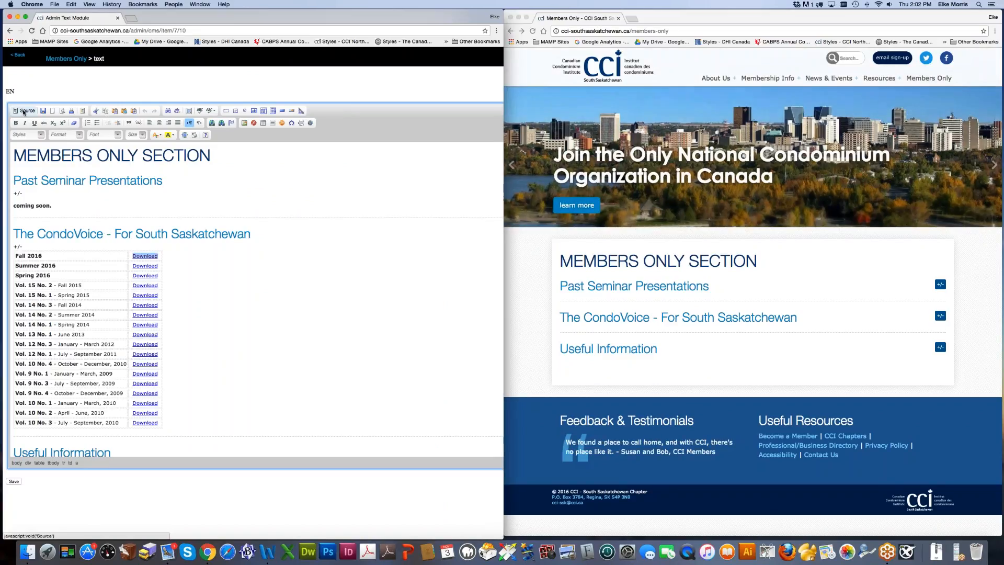
{"action": "left_click", "coordinate": [24, 111]}
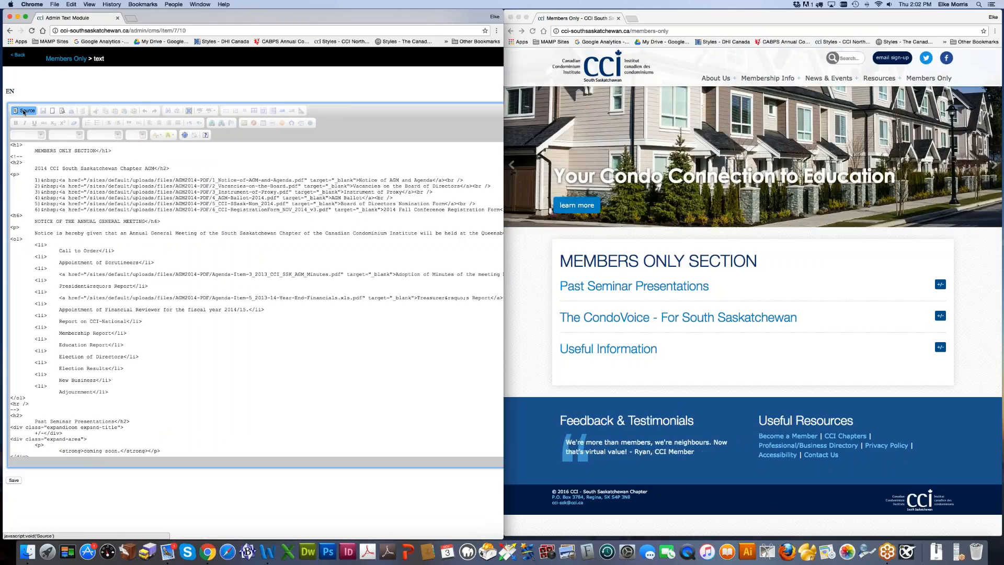
{"action": "left_click", "coordinate": [23, 112]}
{"action": "left_click", "coordinate": [23, 112]}
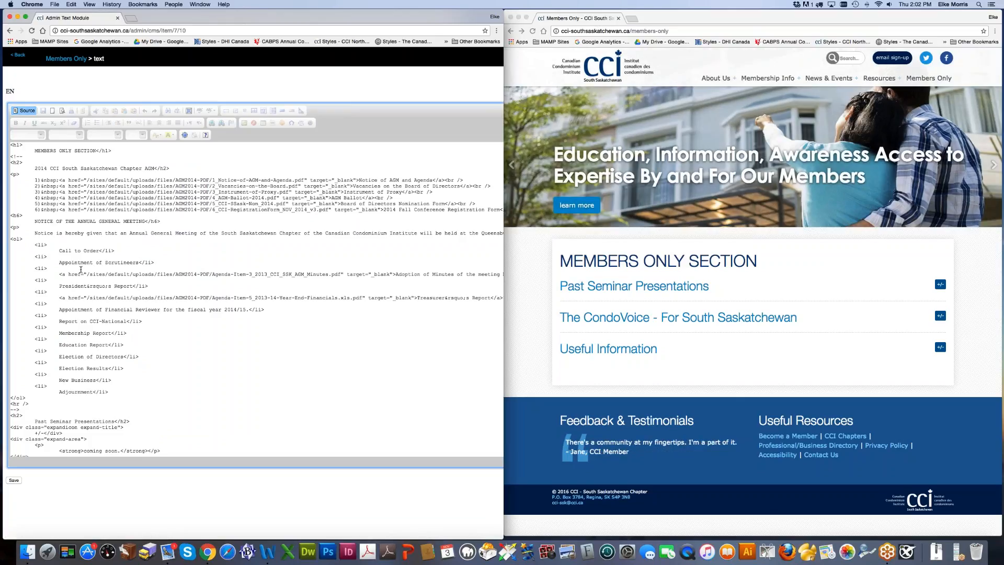
Step: Search the HTML source for "Fall 2016" to locate the new CondoVoice row's code
{"action": "key", "text": "super+f"}
{"action": "type", "text": "all"}
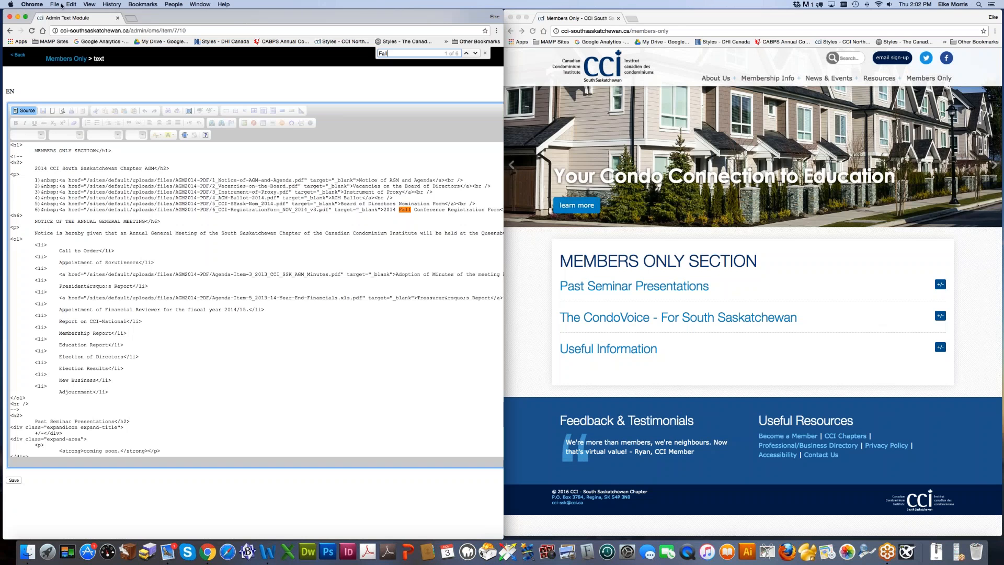
{"action": "left_click", "coordinate": [66, 5]}
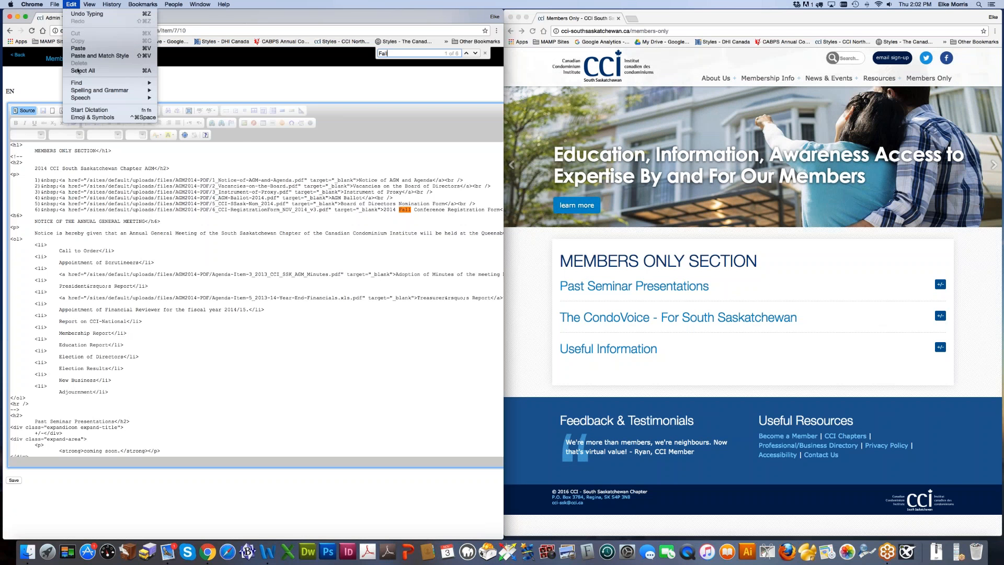
{"action": "mouse_move", "coordinate": [78, 84]}
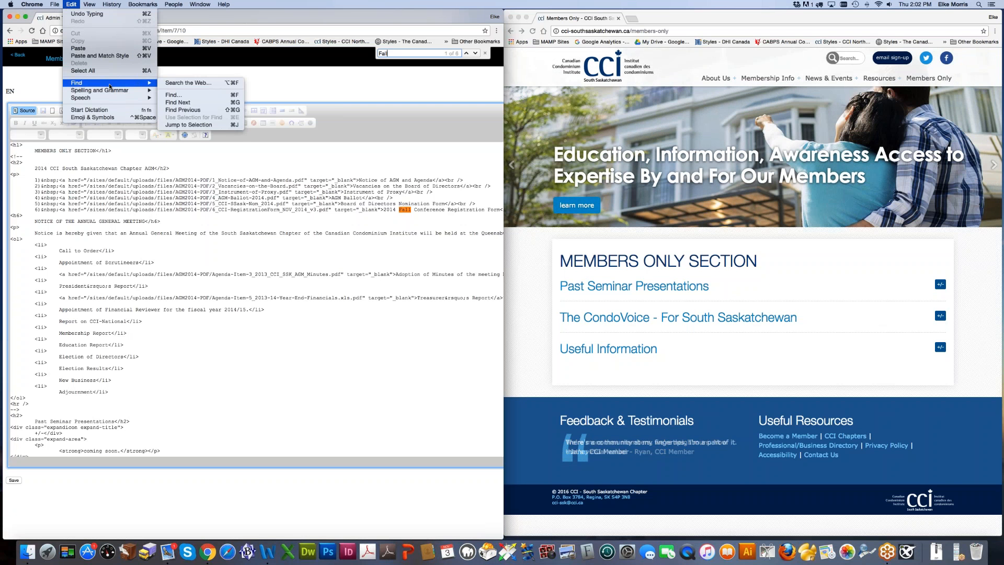
{"action": "left_click", "coordinate": [172, 94]}
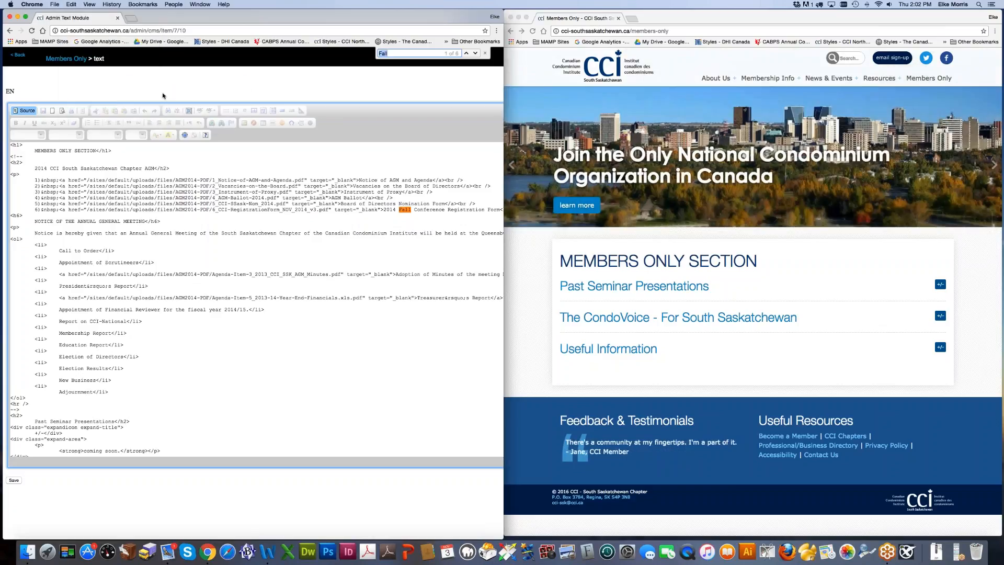
{"action": "type", "text": "l201"}
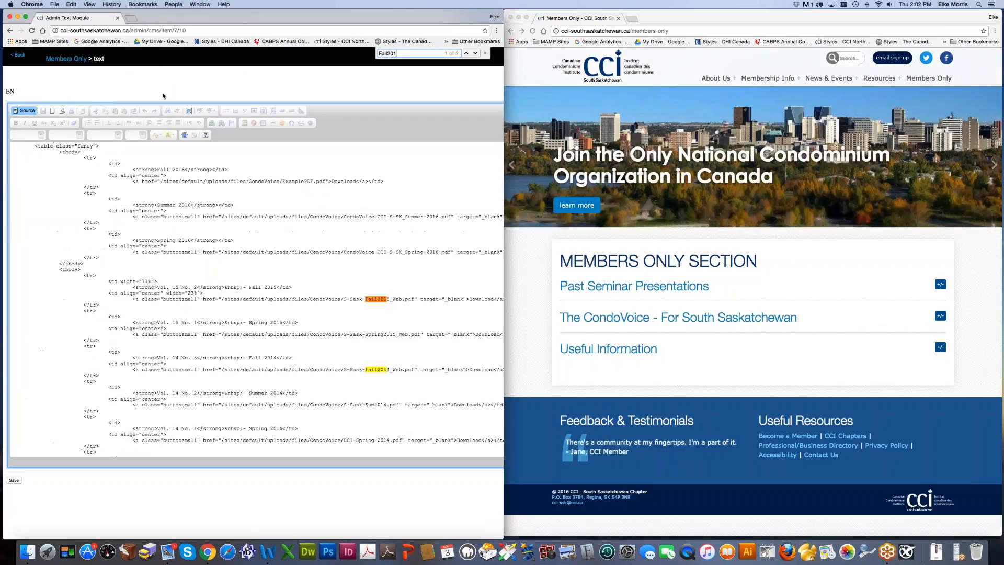
{"action": "key", "text": "BackSpace"}
{"action": "key", "text": "BackSpace"}
{"action": "key", "text": "BackSpace"}
{"action": "type", "text": "2015"}
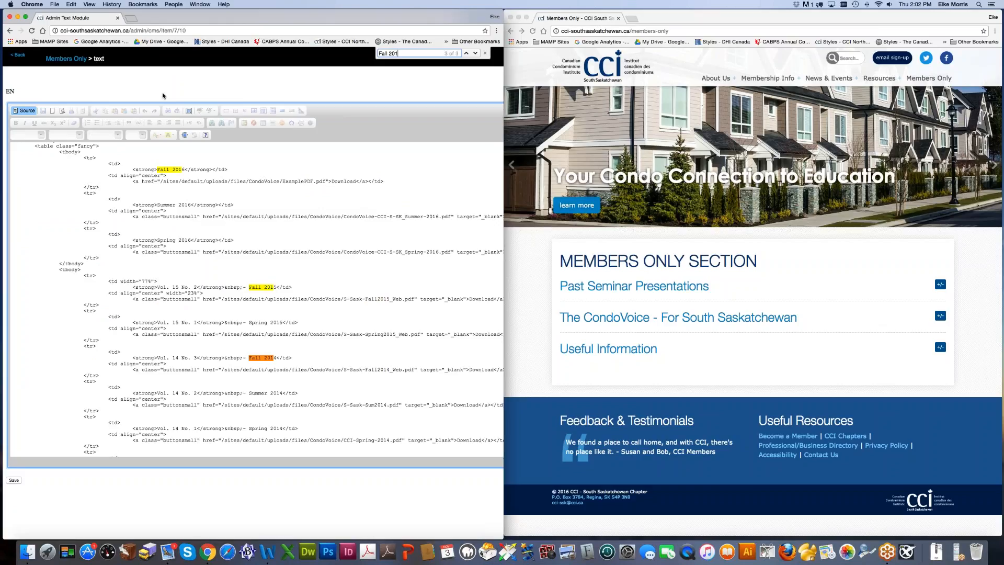
{"action": "key", "text": "BackSpace"}
{"action": "type", "text": "6"}
{"action": "left_click", "coordinate": [172, 170]}
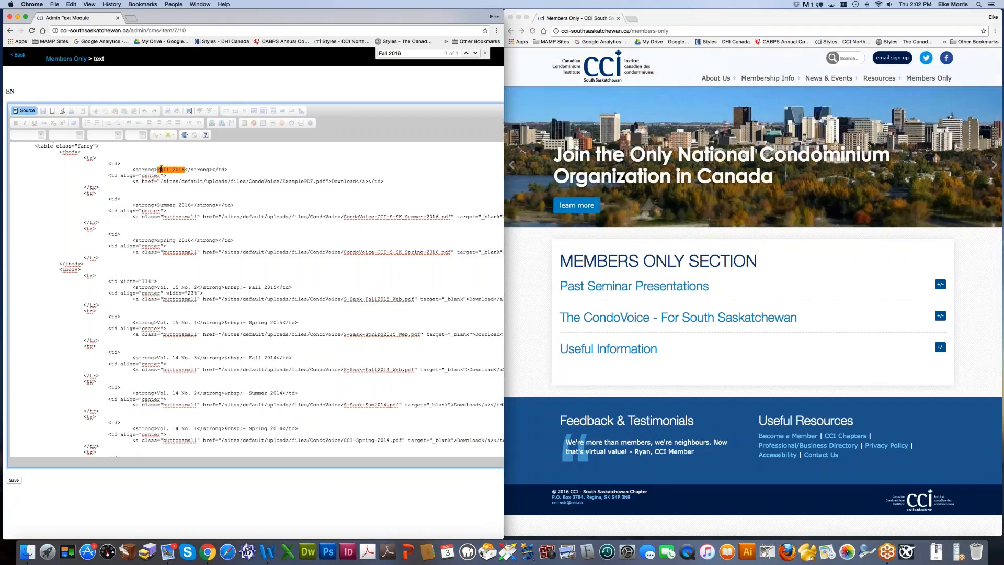
Step: Copy class="buttonsmall" from the Summer 2016 link and insert it after the href in the Fall 2016 link, separated by a space
{"action": "left_click_drag", "start_coordinate": [160, 181], "coordinate": [325, 182]}
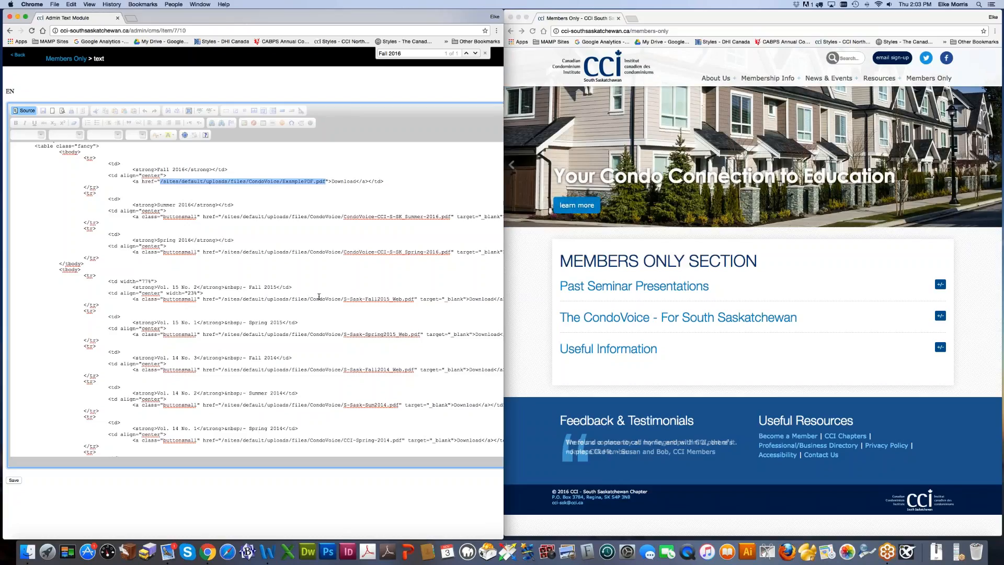
{"action": "scroll", "coordinate": [321, 292], "scroll_direction": "right", "scroll_amount": 4}
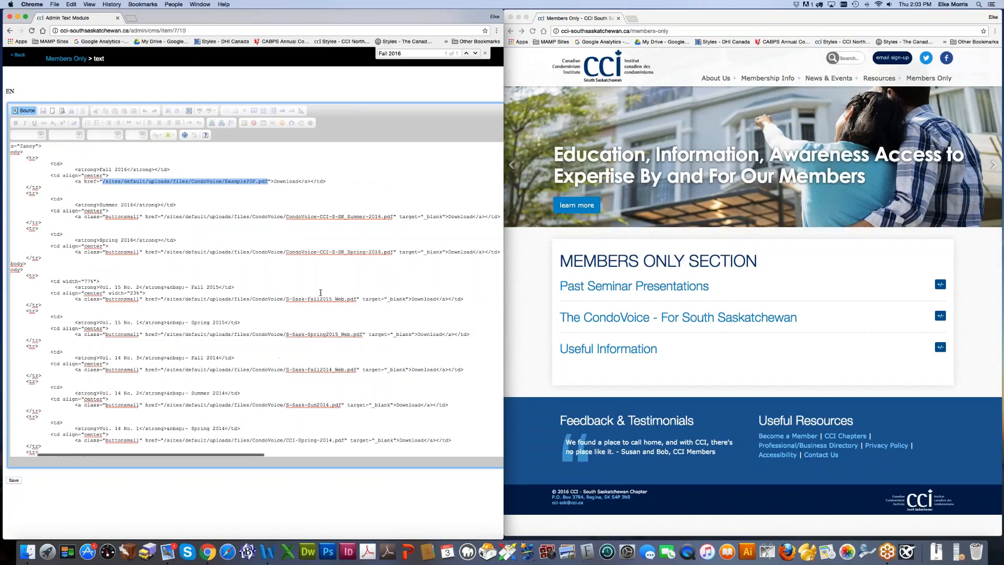
{"action": "scroll", "coordinate": [322, 292], "scroll_direction": "right", "scroll_amount": 3}
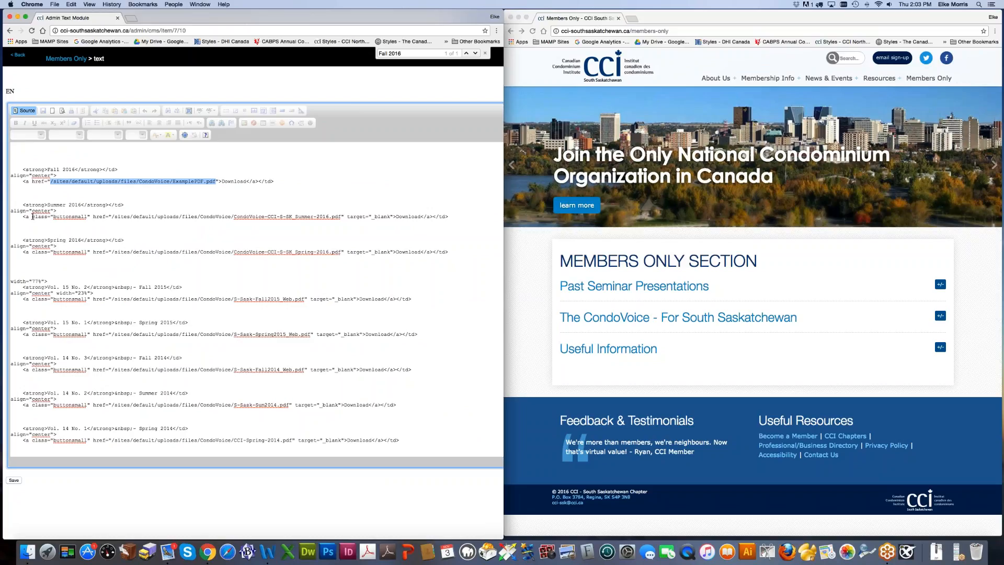
{"action": "left_click_drag", "start_coordinate": [32, 216], "coordinate": [89, 217]}
{"action": "key", "text": "super+c"}
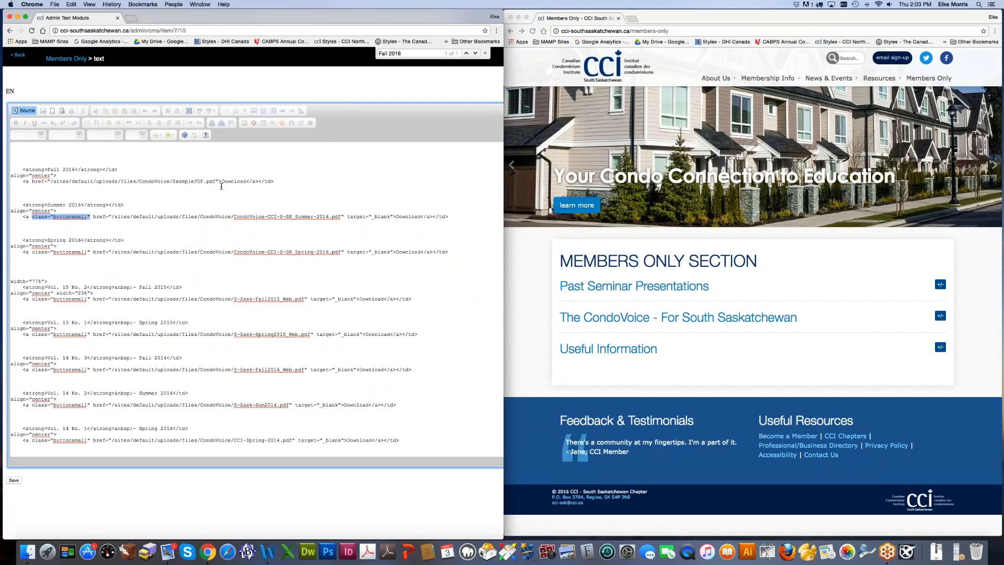
{"action": "left_click", "coordinate": [220, 182]}
{"action": "key", "text": "super+v"}
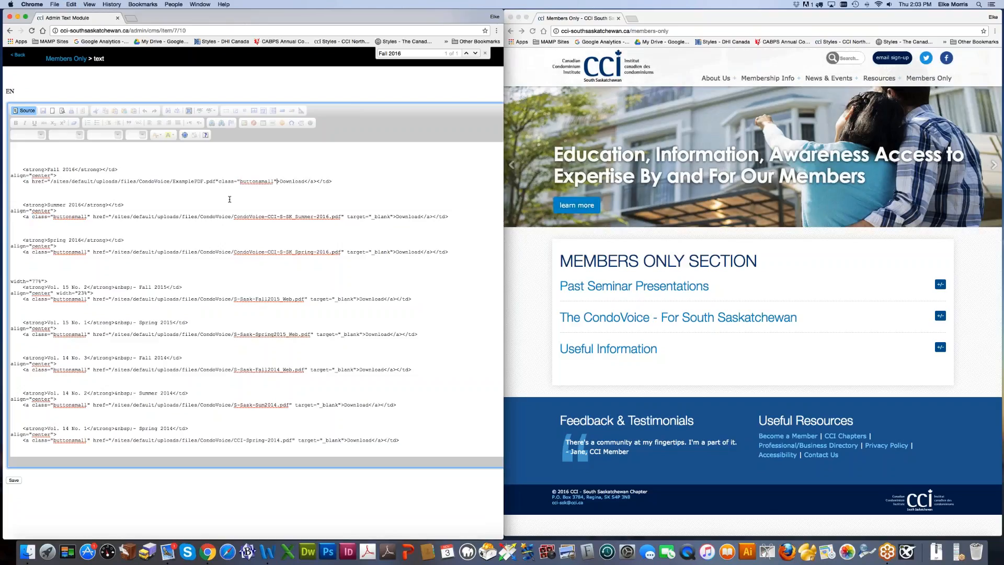
{"action": "left_click", "coordinate": [220, 182]}
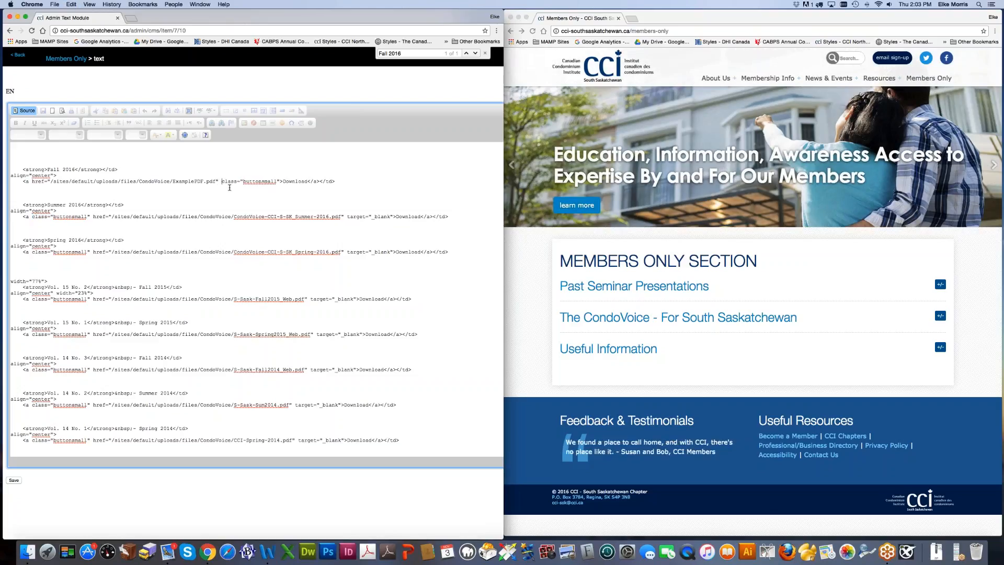
Step: Save the edited source, then reload the public Members Only page and expand The CondoVoice section to check the Fall 2016 button
{"action": "left_click", "coordinate": [14, 481]}
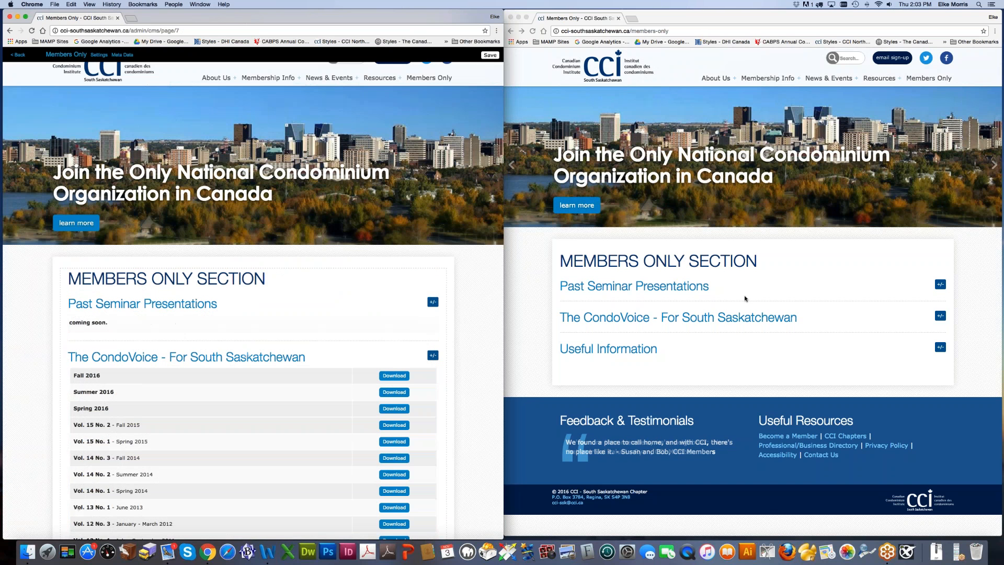
{"action": "left_click", "coordinate": [532, 31]}
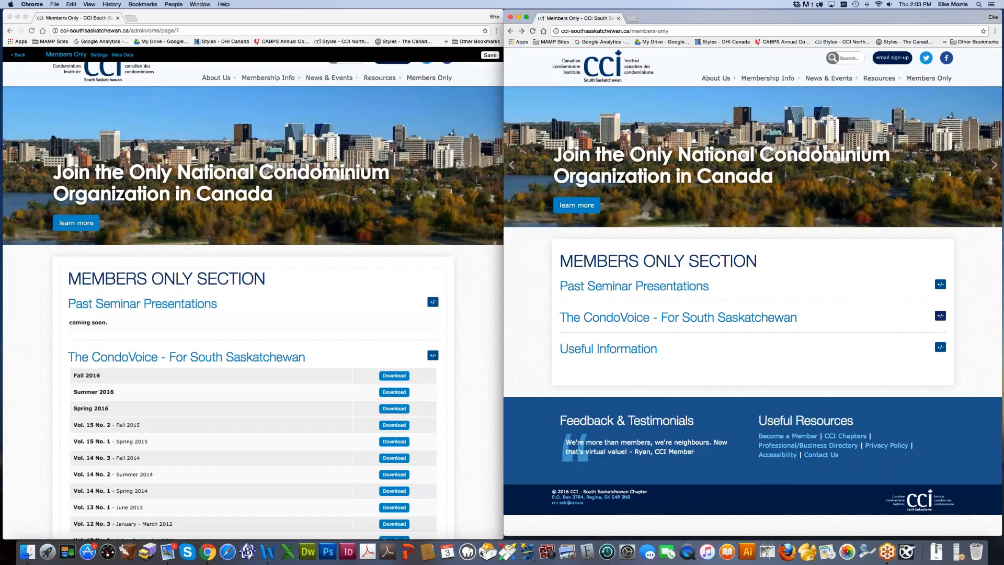
{"action": "left_click", "coordinate": [940, 317]}
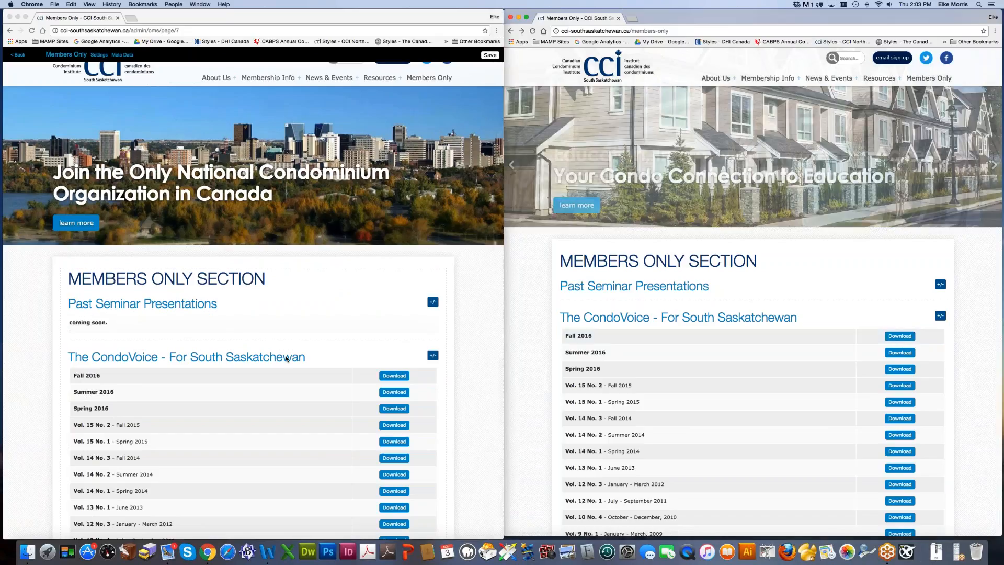
Step: Reopen the Members Only text, delete the Fall 2016 row from the CondoVoice table and save
{"action": "left_click", "coordinate": [70, 278]}
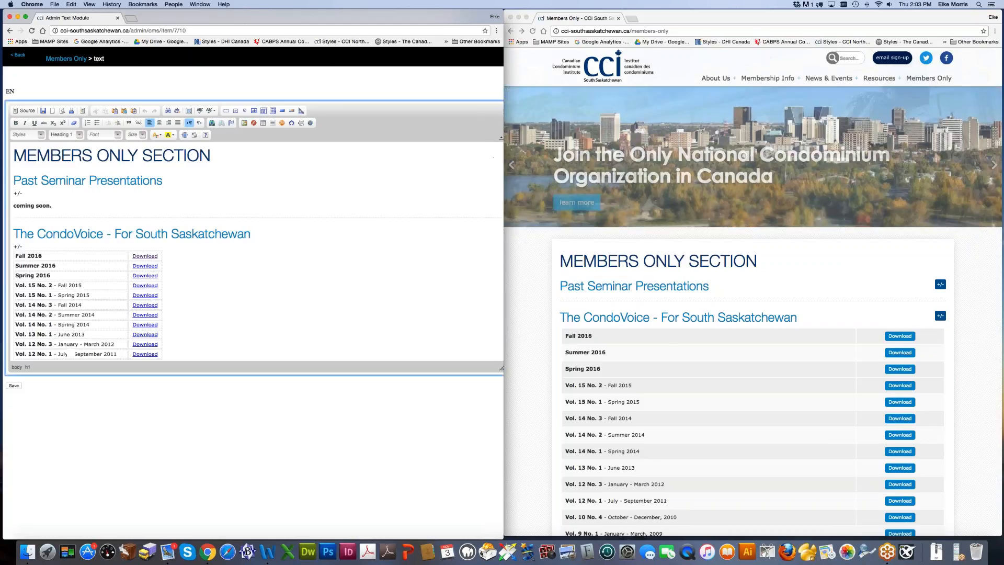
{"action": "left_click", "coordinate": [141, 255]}
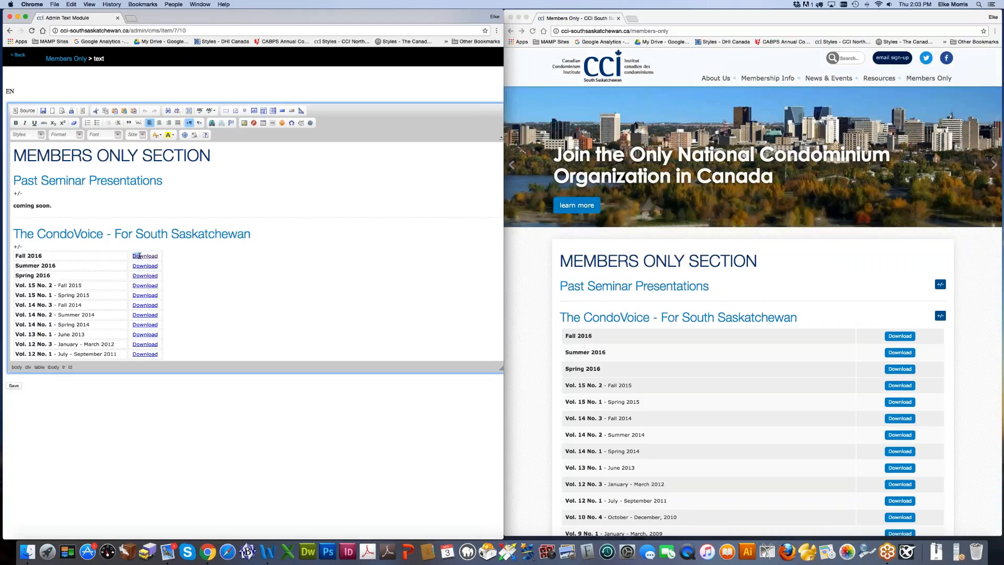
{"action": "right_click", "coordinate": [140, 256]}
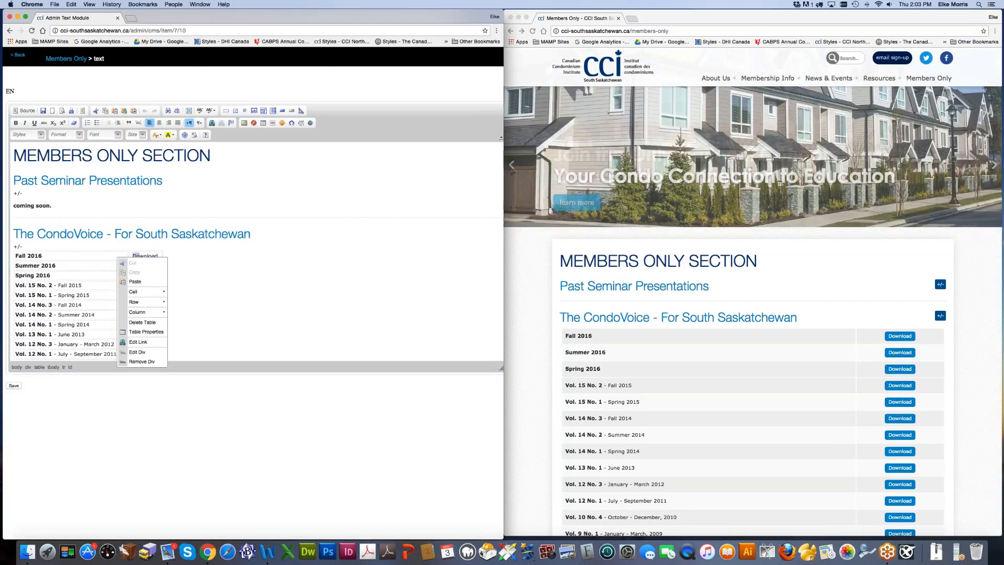
{"action": "mouse_move", "coordinate": [146, 302]}
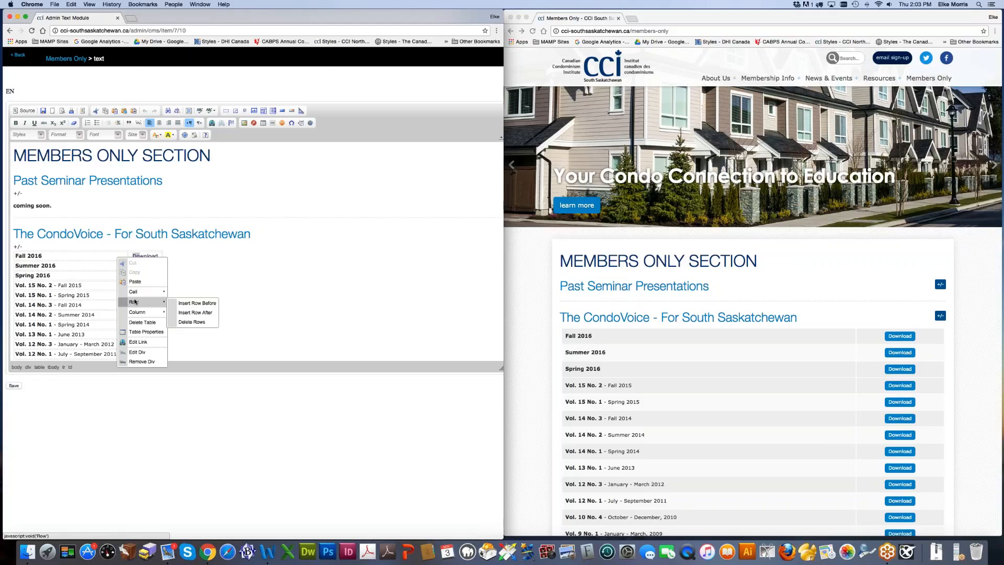
{"action": "left_click", "coordinate": [191, 322]}
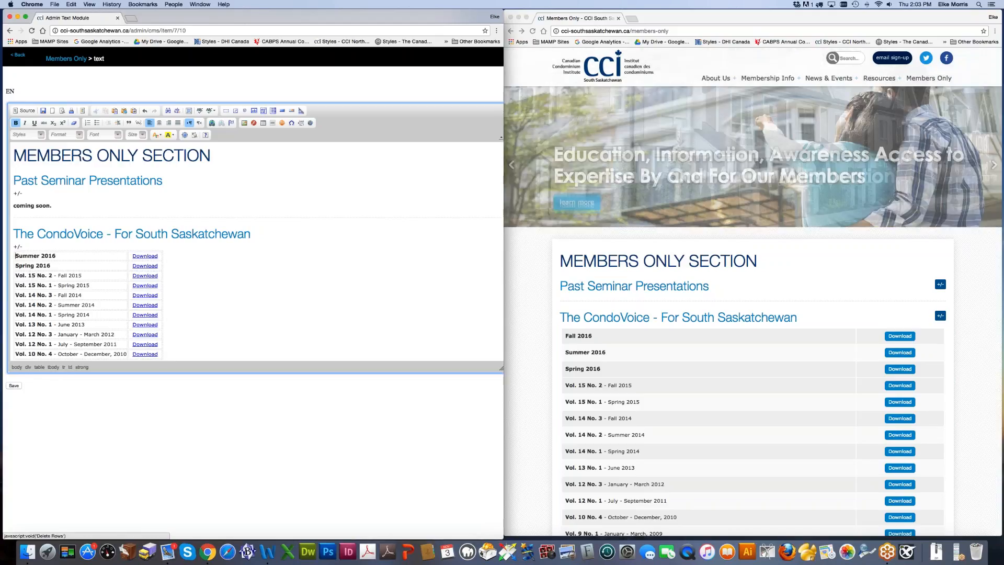
{"action": "left_click", "coordinate": [14, 385]}
Step: Reload the public Members Only page and expand The CondoVoice section to check that the Fall 2016 row is removed
{"action": "left_click", "coordinate": [627, 368]}
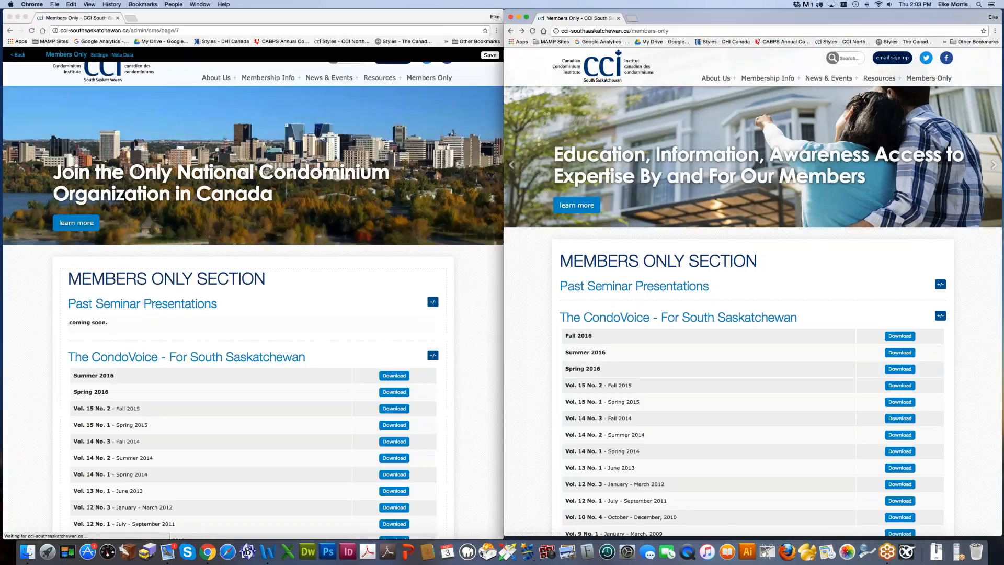
{"action": "key", "text": "super+r"}
{"action": "left_click", "coordinate": [940, 315]}
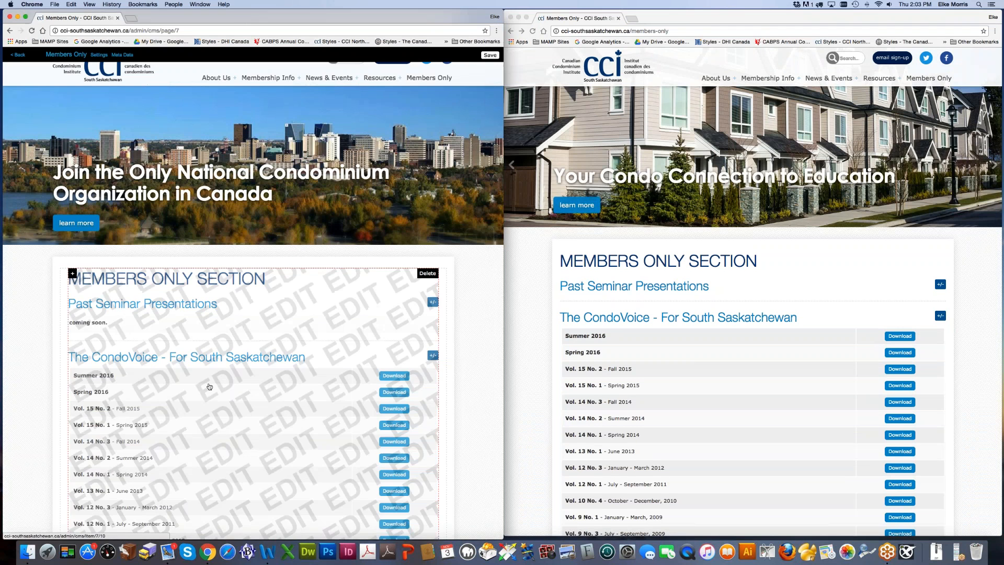
Step: Open the Members Only text for editing and view the row options for the Summer 2016 entry in the CondoVoice table
{"action": "left_click", "coordinate": [236, 365]}
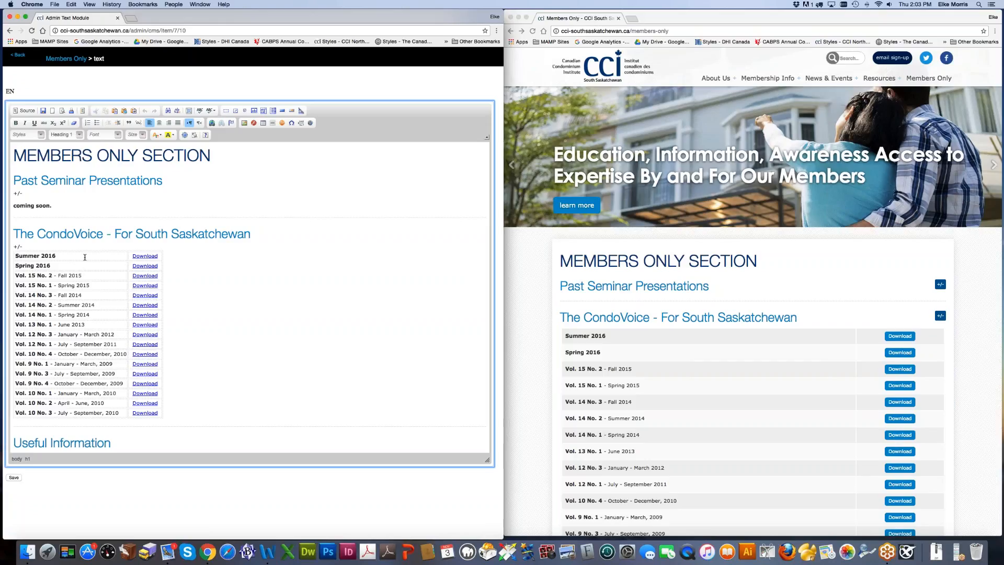
{"action": "double_click", "coordinate": [142, 256]}
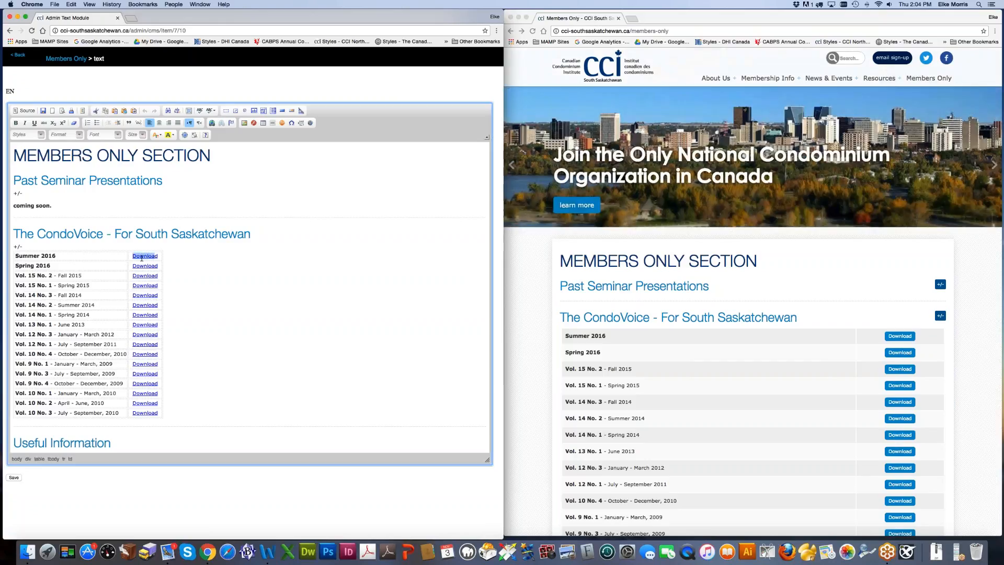
{"action": "left_click", "coordinate": [86, 256]}
{"action": "left_click_drag", "start_coordinate": [132, 255], "coordinate": [140, 255]}
{"action": "scroll", "coordinate": [95, 257], "scroll_direction": "down", "scroll_amount": 1}
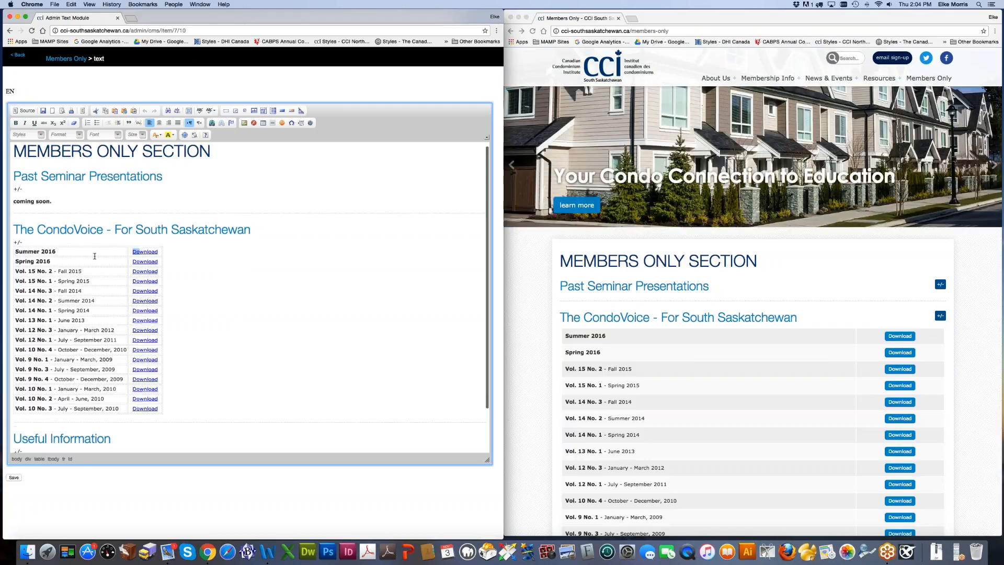
{"action": "scroll", "coordinate": [32, 252], "scroll_direction": "up", "scroll_amount": 1}
{"action": "left_click_drag", "start_coordinate": [28, 255], "coordinate": [159, 257]}
{"action": "scroll", "coordinate": [78, 256], "scroll_direction": "down", "scroll_amount": 1}
{"action": "right_click", "coordinate": [81, 254]}
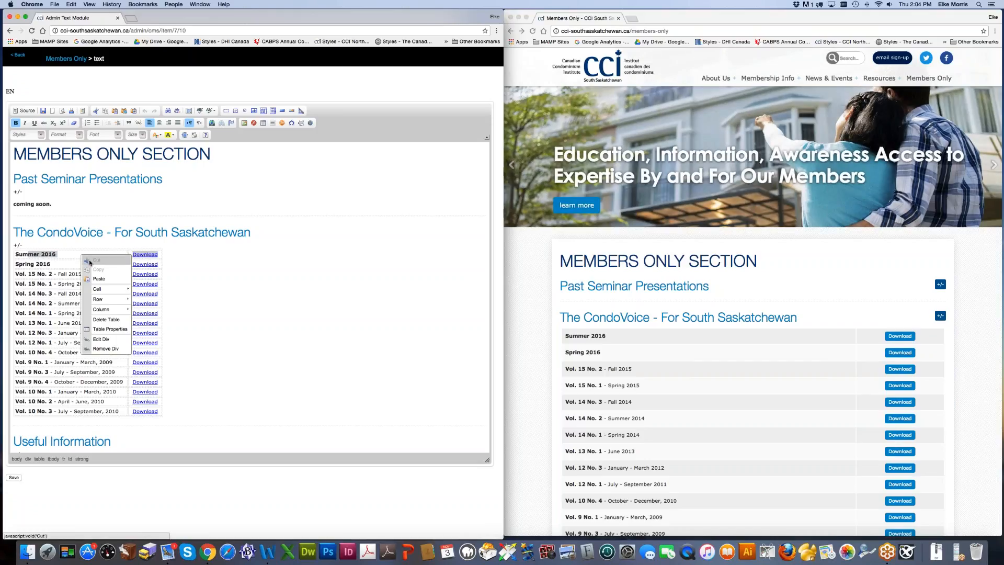
{"action": "mouse_move", "coordinate": [97, 299]}
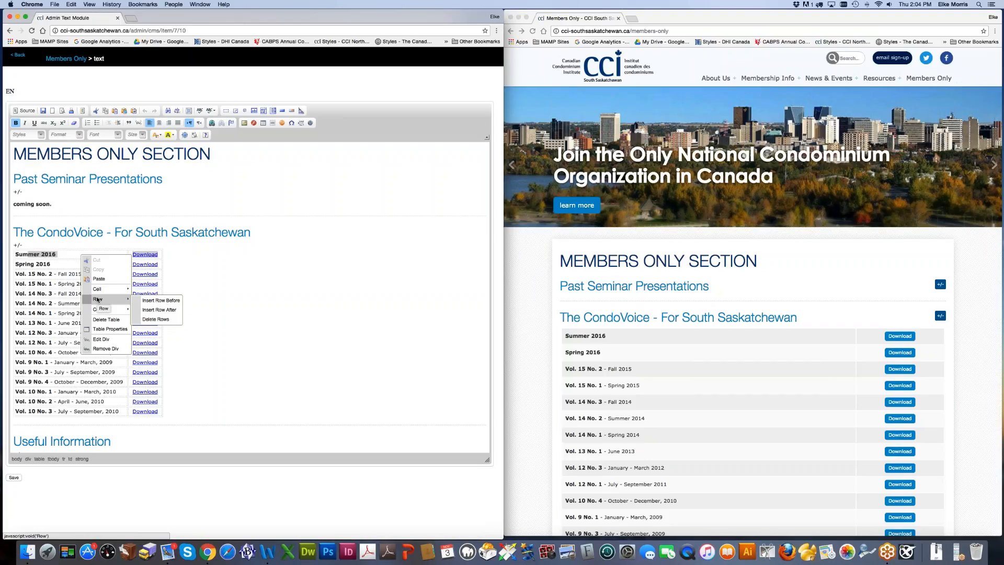
{"action": "left_click", "coordinate": [254, 284]}
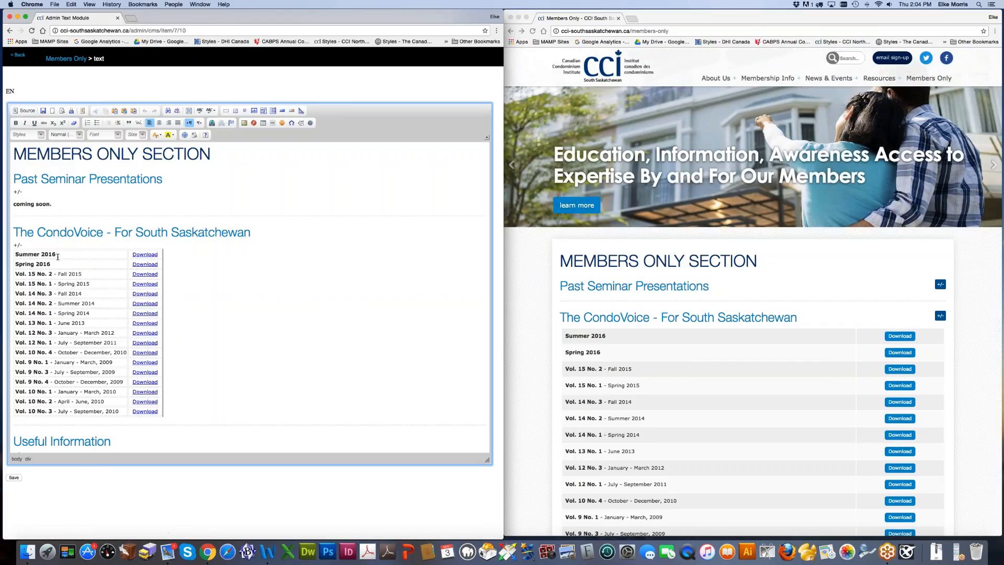
Step: Switch the Members Only text to its HTML source and find "Summer 2016" in the code
{"action": "left_click_drag", "start_coordinate": [58, 256], "coordinate": [14, 255]}
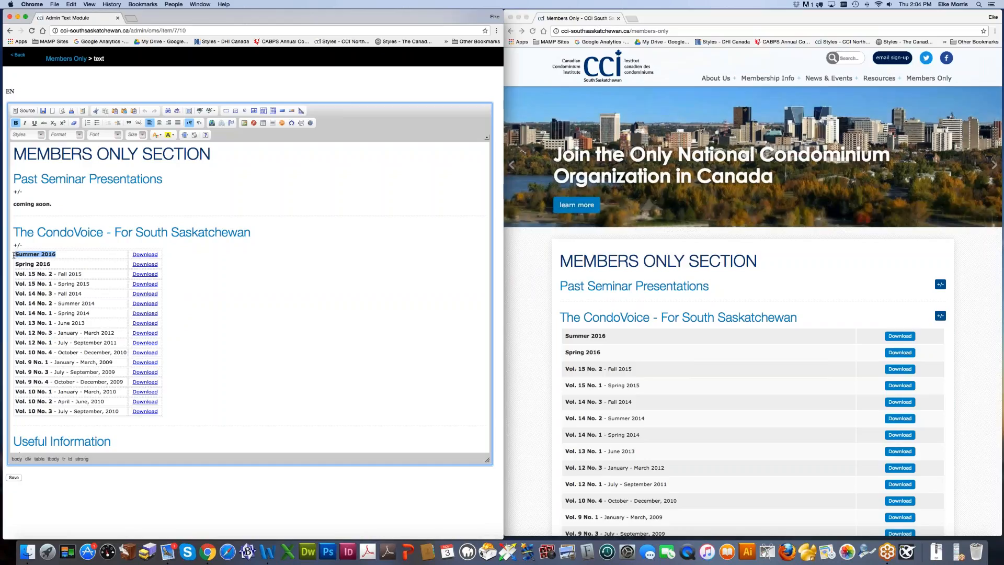
{"action": "left_click", "coordinate": [25, 111]}
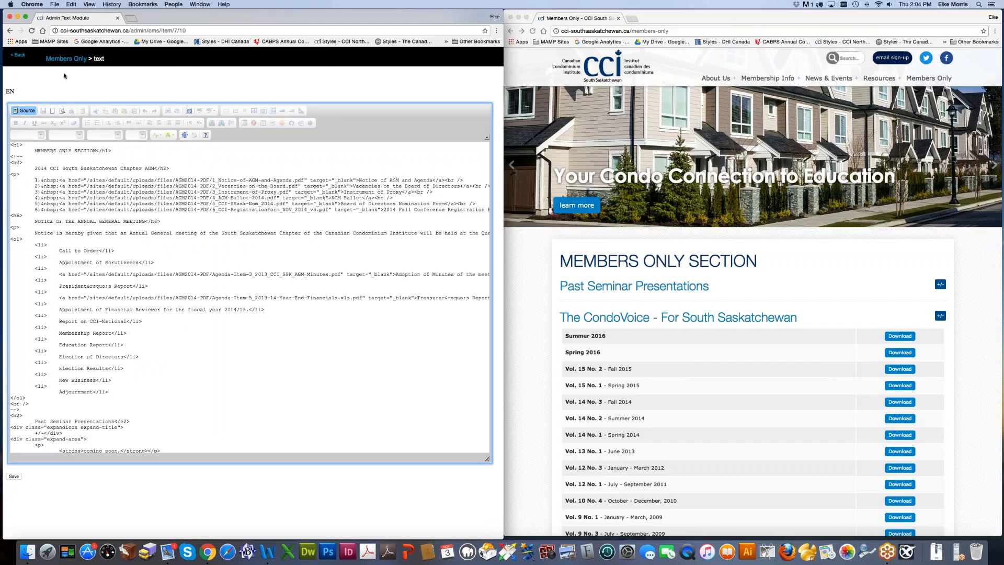
{"action": "left_click", "coordinate": [72, 4]}
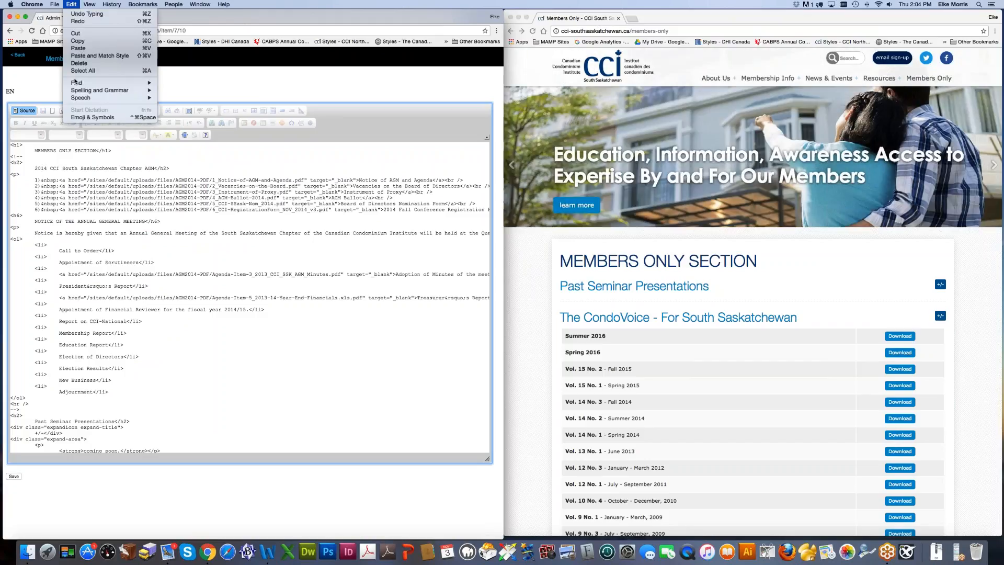
{"action": "left_click", "coordinate": [173, 95]}
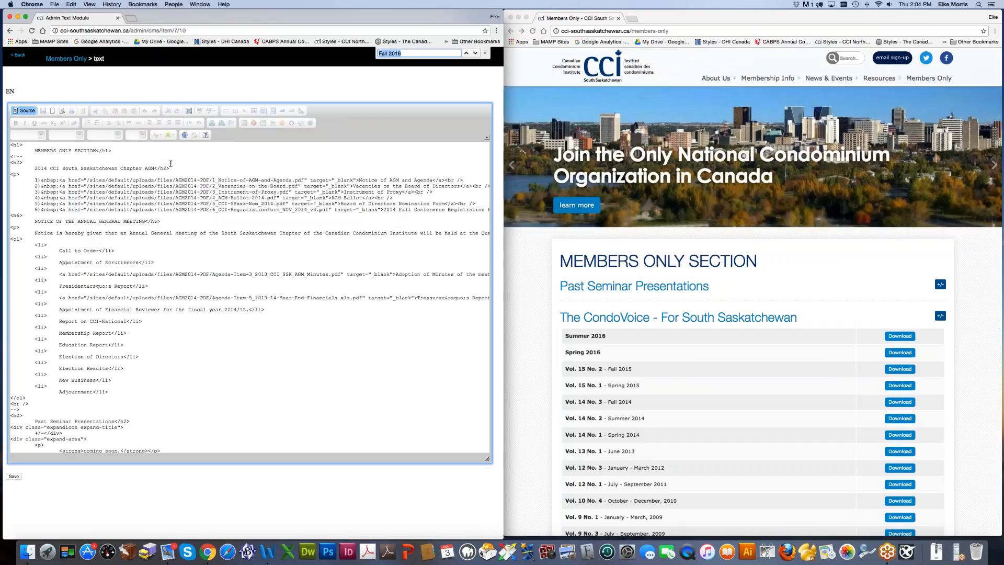
{"action": "type", "text": "Summer 2016"}
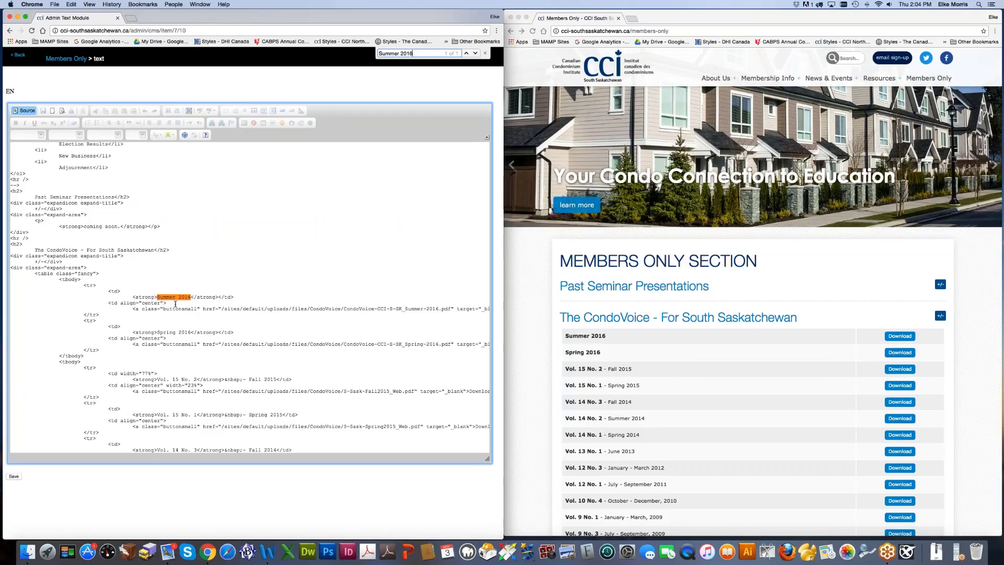
{"action": "left_click", "coordinate": [485, 53]}
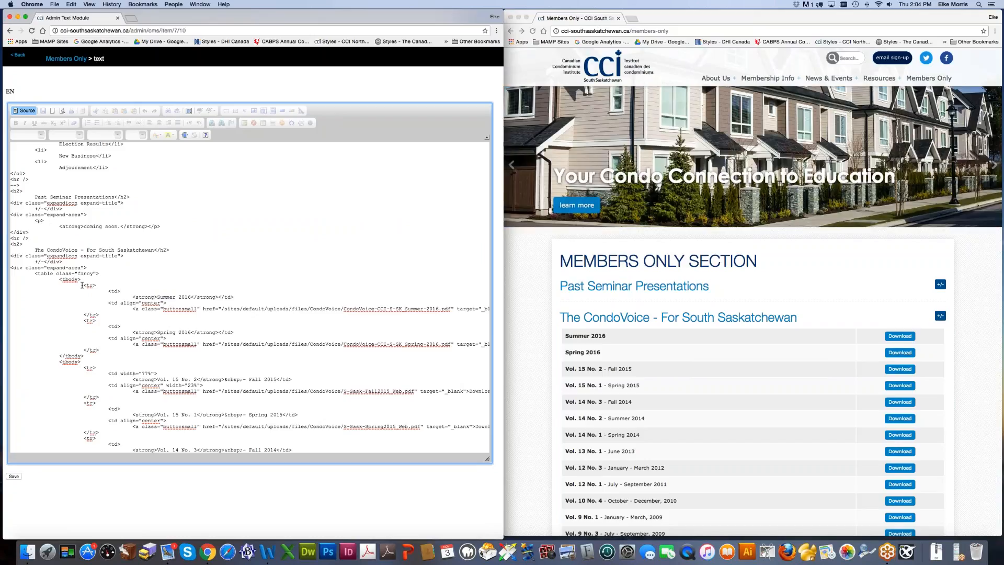
Step: Examine the tr and td tags enclosing the Summer 2016 entry in the source and compare them with its row on the public page
{"action": "left_click_drag", "start_coordinate": [82, 285], "coordinate": [96, 284]}
{"action": "left_click_drag", "start_coordinate": [108, 291], "coordinate": [122, 292]}
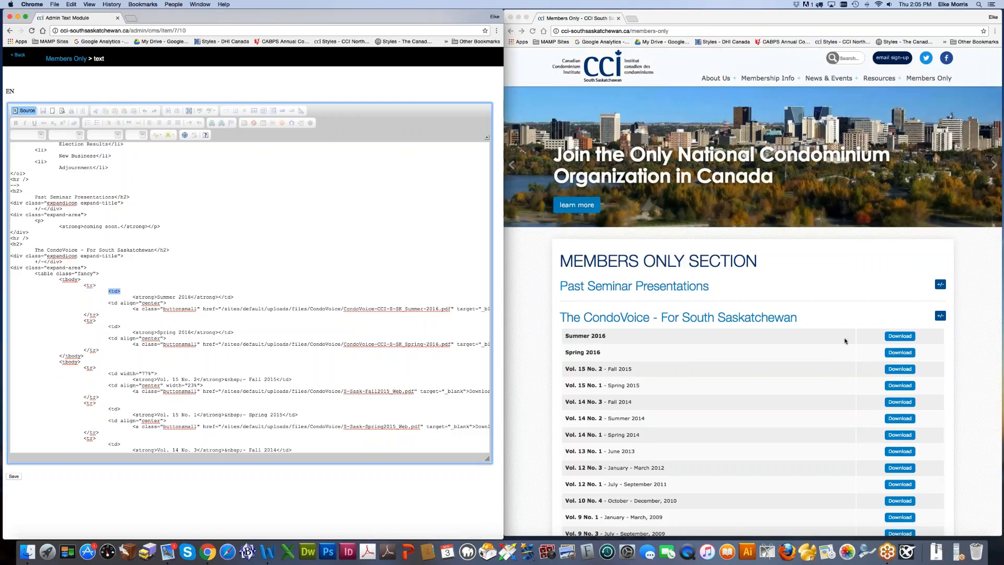
{"action": "left_click", "coordinate": [571, 334]}
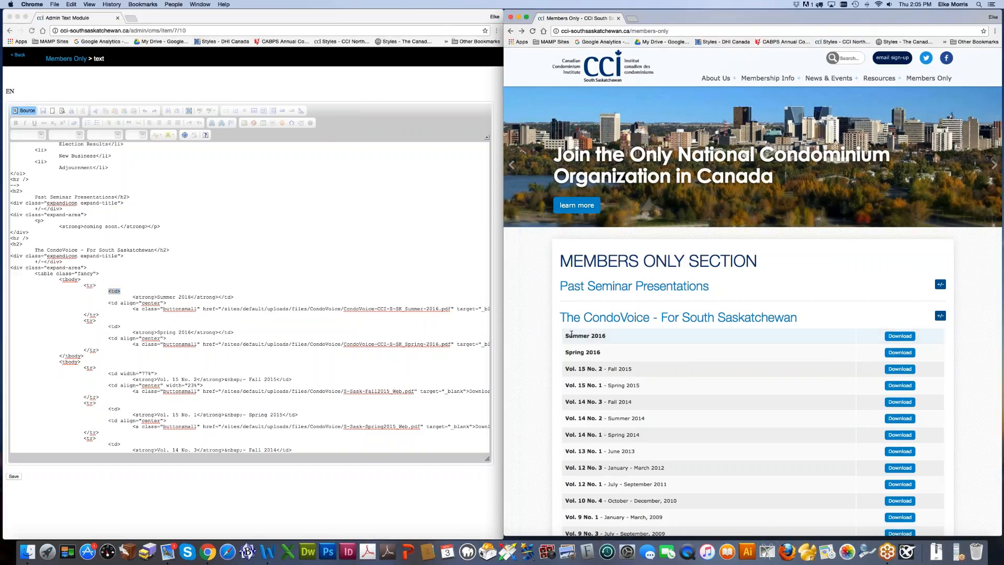
{"action": "triple_click", "coordinate": [599, 337]}
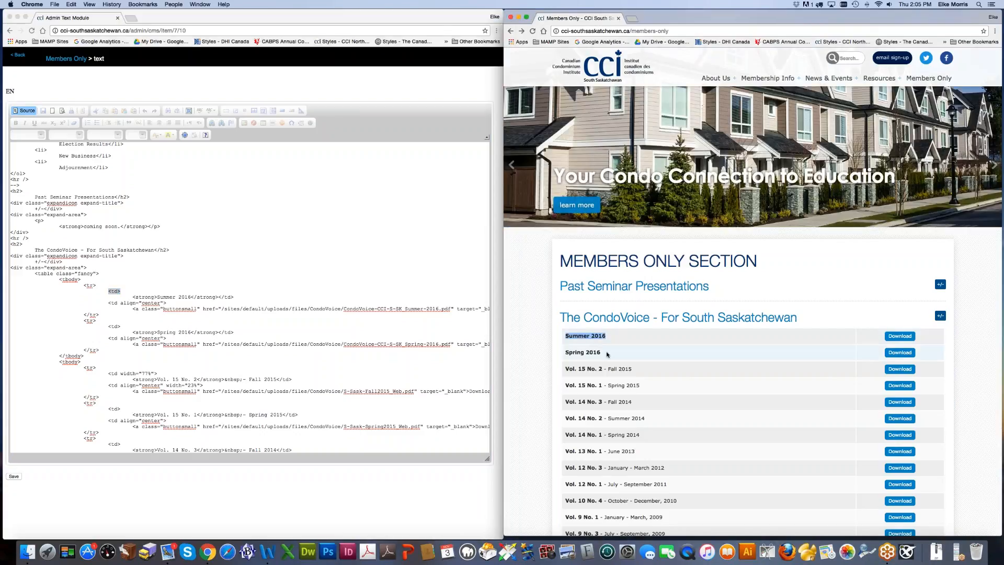
{"action": "left_click", "coordinate": [125, 289]}
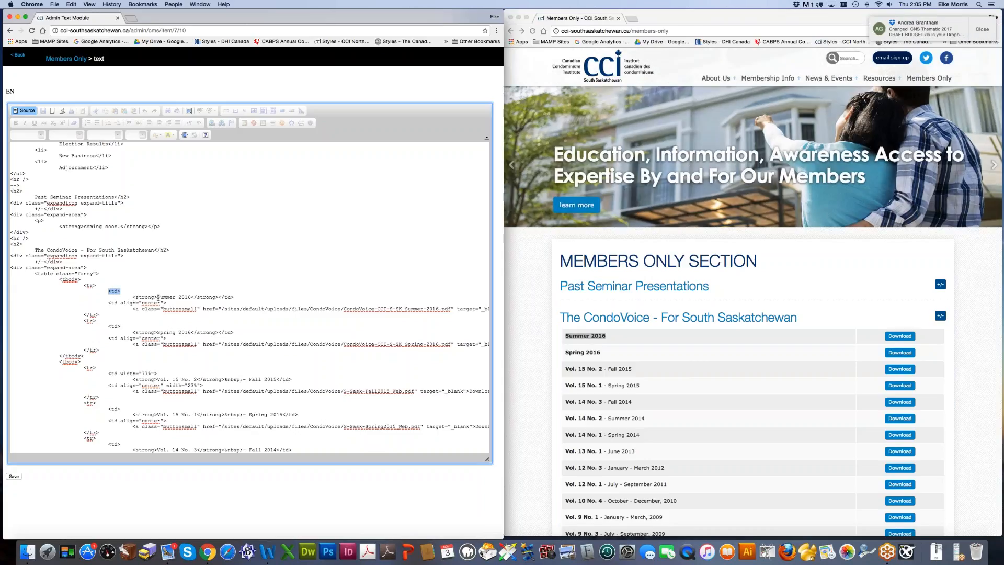
{"action": "left_click_drag", "start_coordinate": [163, 297], "coordinate": [204, 298]}
{"action": "left_click_drag", "start_coordinate": [84, 285], "coordinate": [96, 285]}
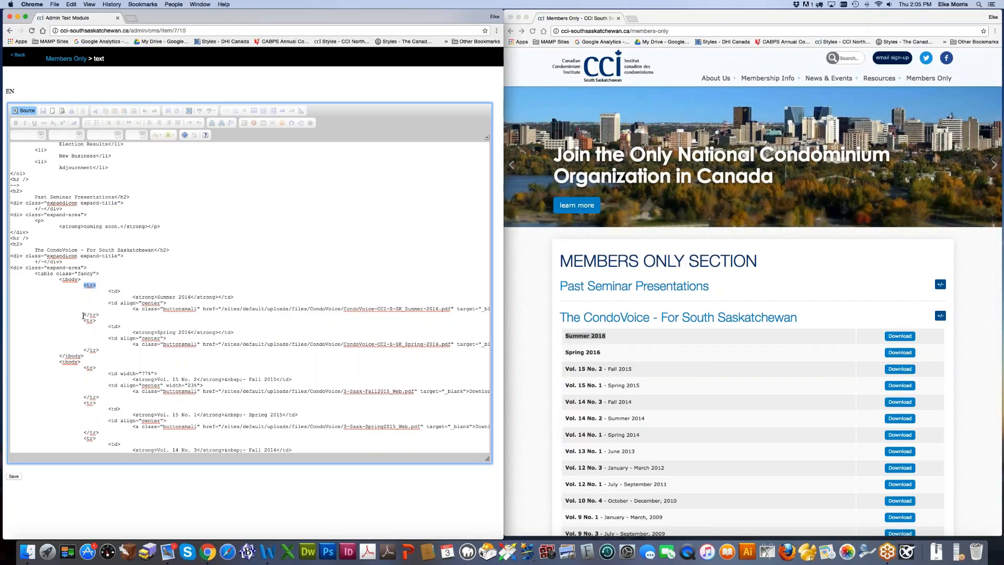
{"action": "left_click_drag", "start_coordinate": [83, 315], "coordinate": [99, 315]}
{"action": "left_click_drag", "start_coordinate": [108, 291], "coordinate": [128, 289]}
{"action": "left_click_drag", "start_coordinate": [222, 296], "coordinate": [253, 297]}
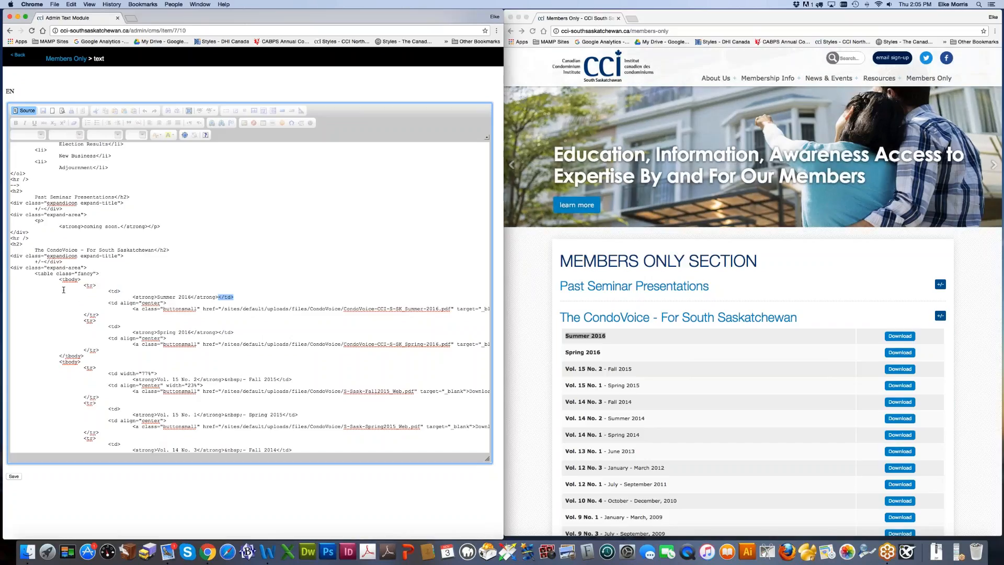
{"action": "left_click", "coordinate": [16, 285]}
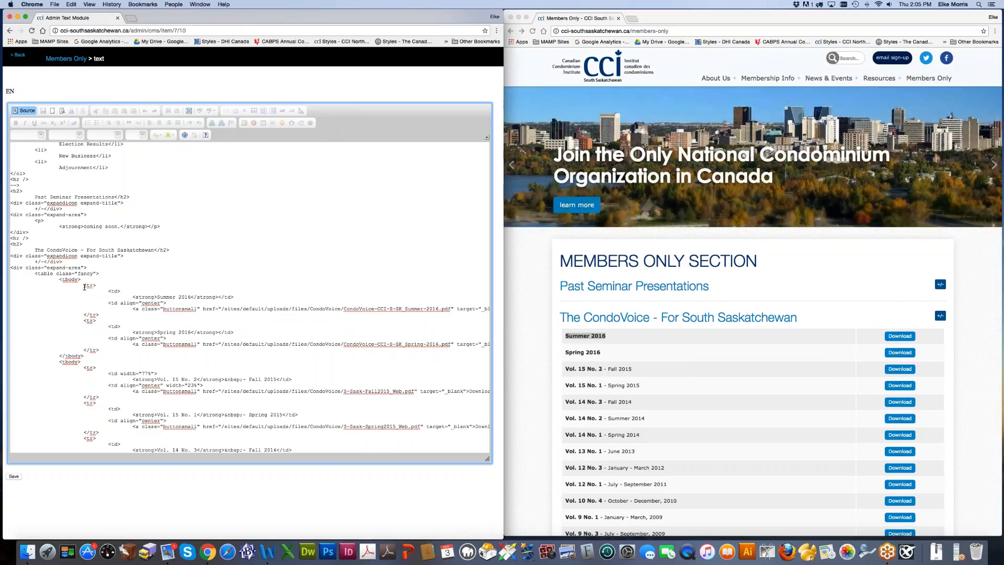
{"action": "left_click_drag", "start_coordinate": [84, 287], "coordinate": [83, 315]}
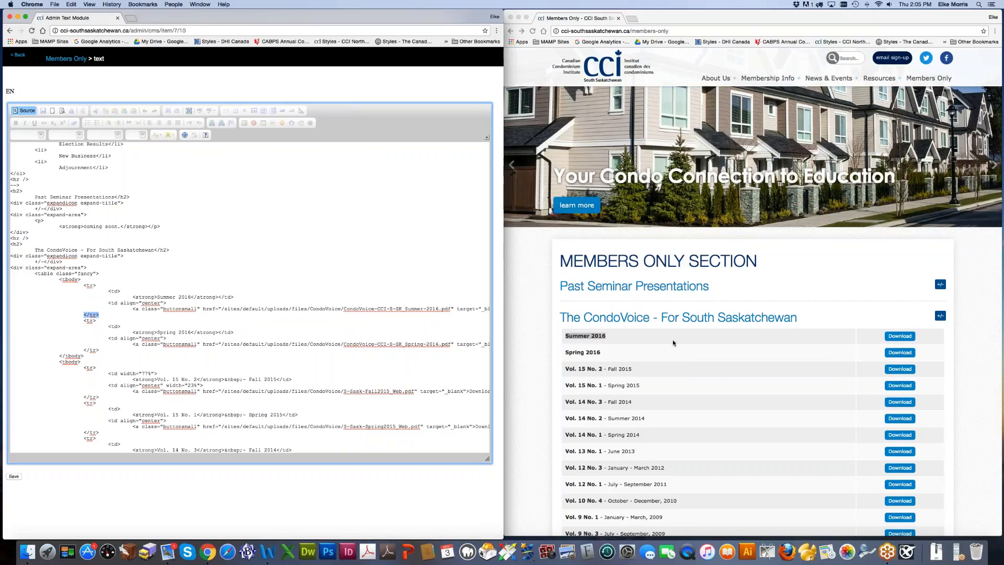
{"action": "left_click", "coordinate": [83, 314]}
Step: Duplicate the complete Summer 2016 row, from its <tr> to its </tr>, directly above the original and return to the visual view
{"action": "left_click_drag", "start_coordinate": [11, 285], "coordinate": [11, 317]}
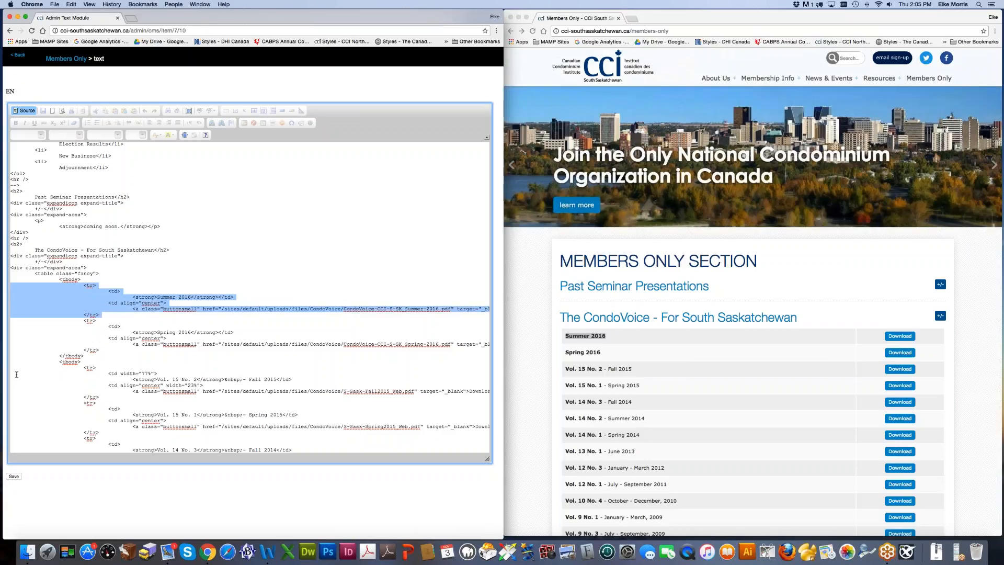
{"action": "key", "text": "super+c"}
{"action": "key", "text": "Left"}
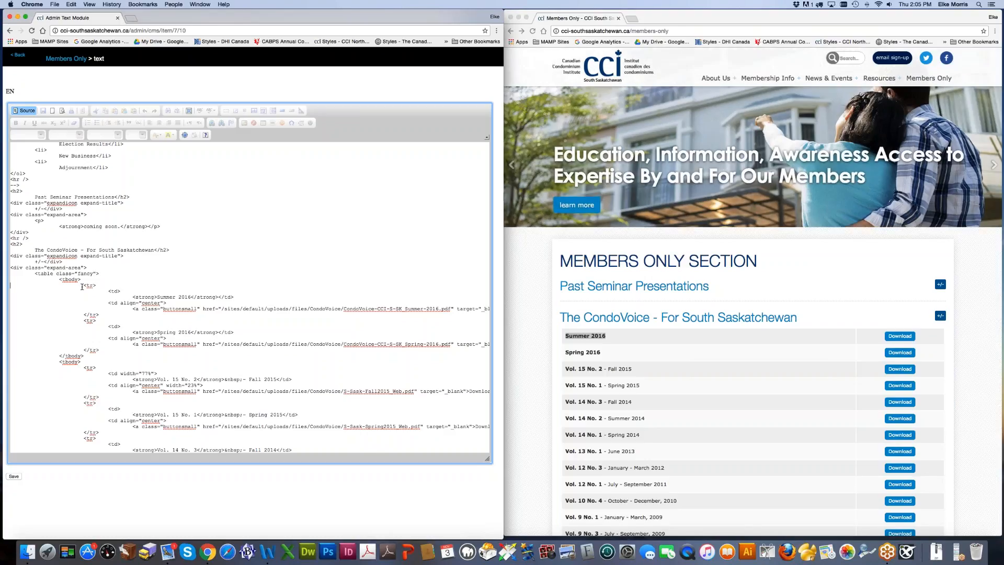
{"action": "key", "text": "super+v"}
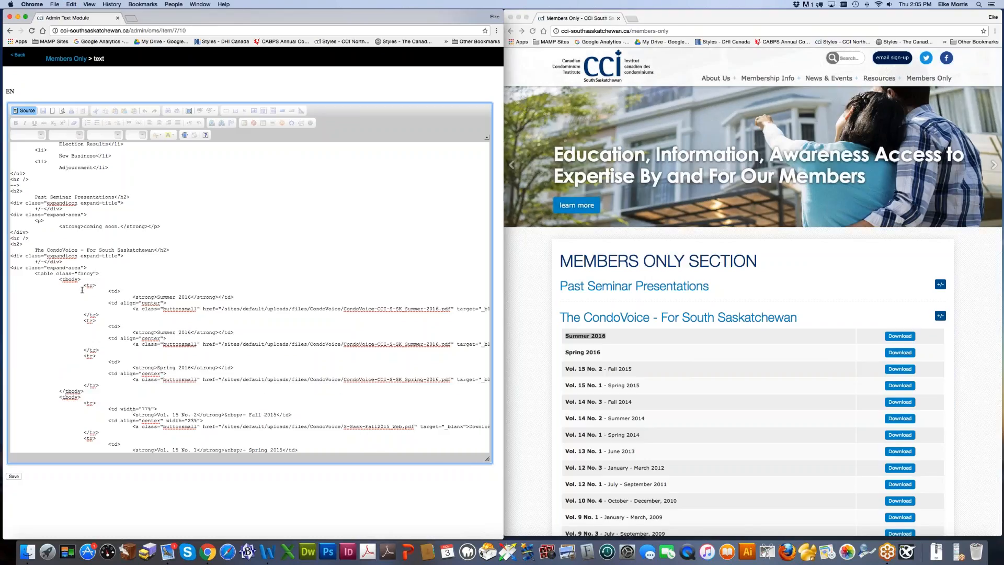
{"action": "left_click", "coordinate": [22, 111]}
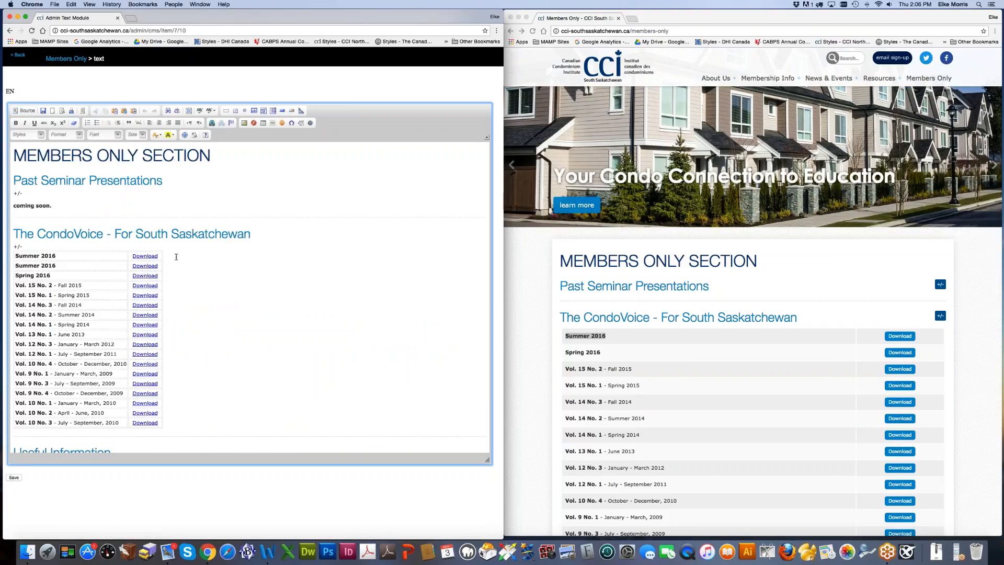
{"action": "left_click_drag", "start_coordinate": [39, 256], "coordinate": [9, 256]}
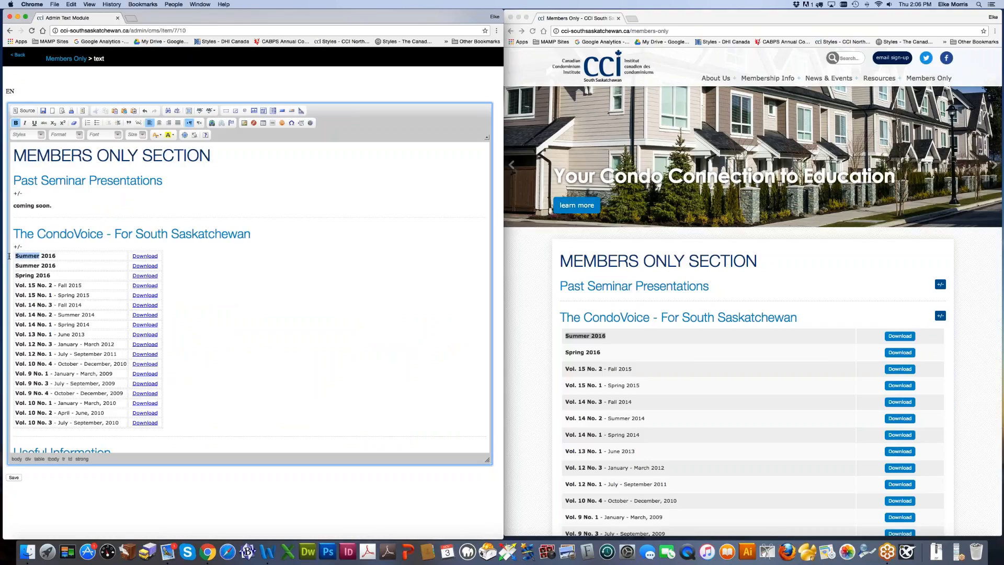
{"action": "type", "text": "F"}
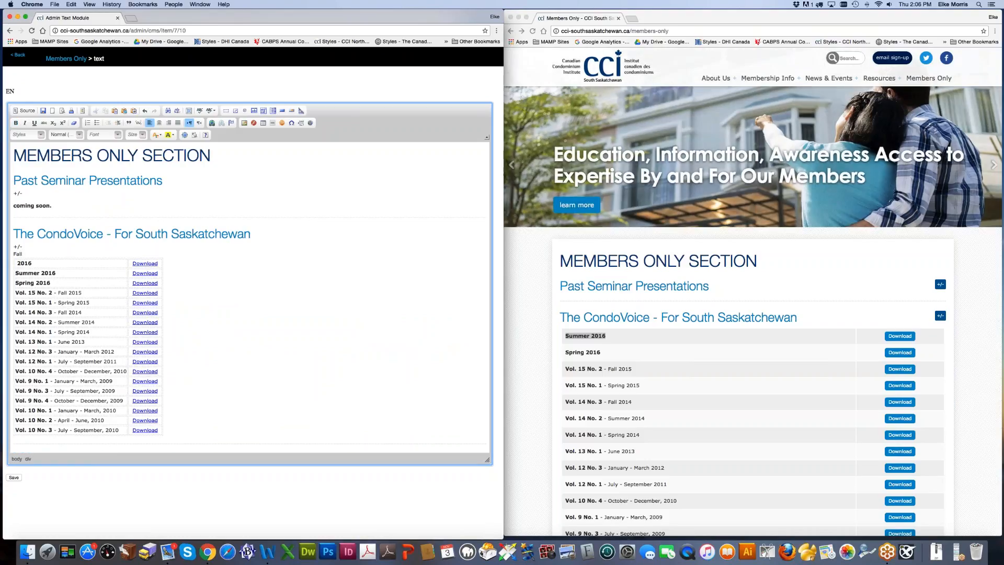
{"action": "key", "text": "super+z"}
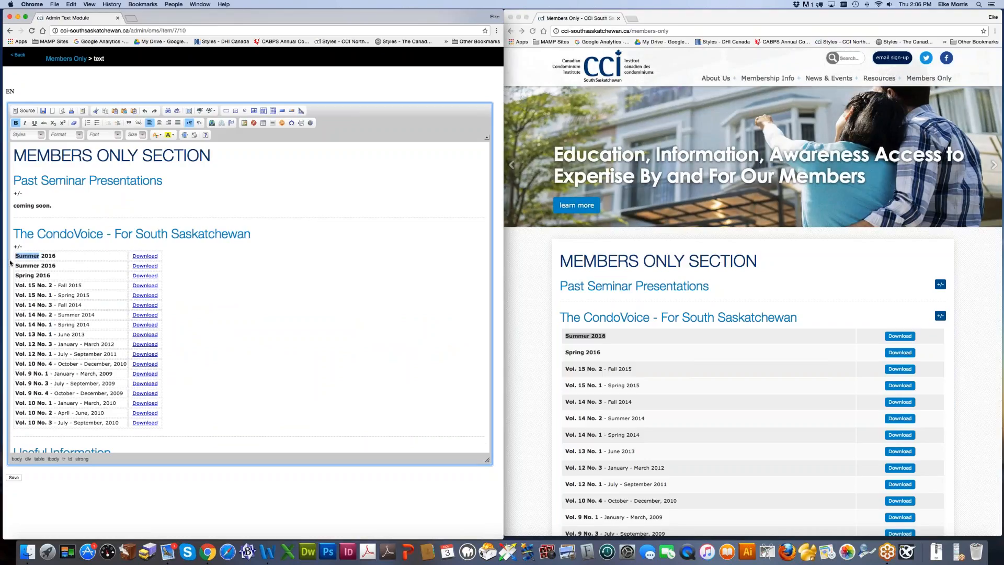
Step: Replace only the word Summer in the first CondoVoice row so its title reads Fall 2016
{"action": "left_click", "coordinate": [38, 256]}
{"action": "left_click_drag", "start_coordinate": [39, 256], "coordinate": [15, 257]}
{"action": "type", "text": "Fall"}
Step: Change the file name in the Fall 2016 Download link's URL to ExamplePDF.pdf, keeping the CondoVoice folder path
{"action": "double_click", "coordinate": [139, 256]}
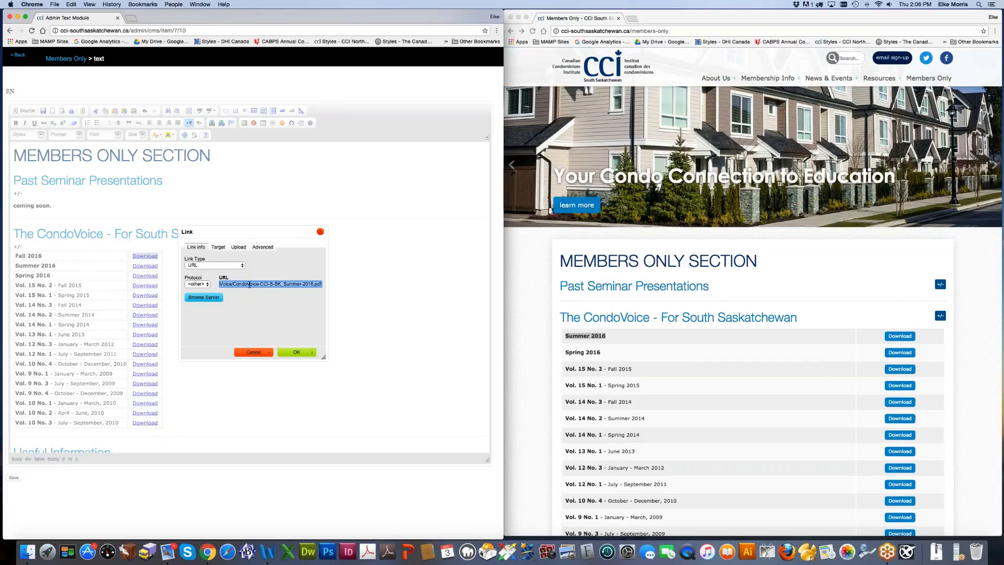
{"action": "left_click", "coordinate": [198, 300]}
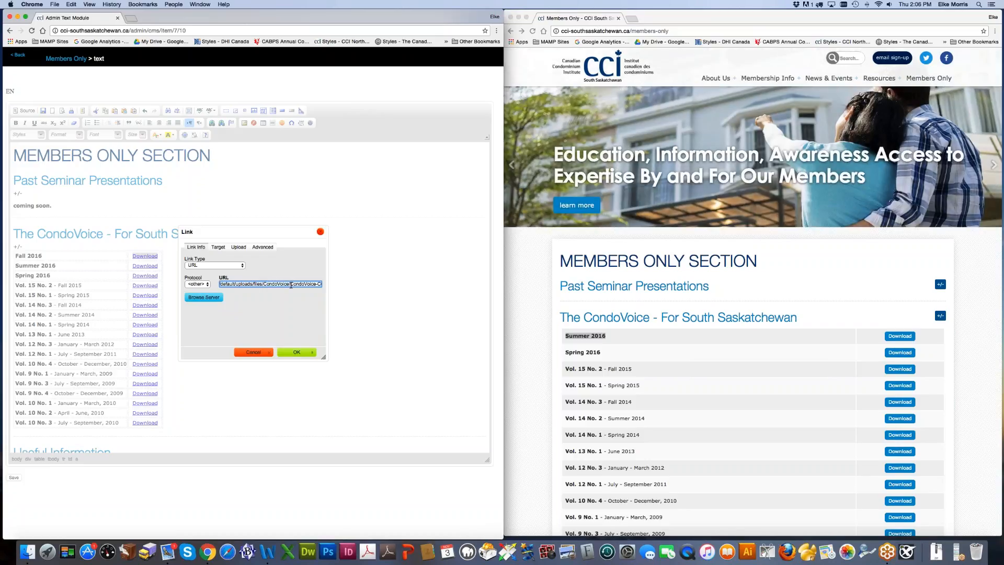
{"action": "left_click_drag", "start_coordinate": [293, 285], "coordinate": [326, 285]}
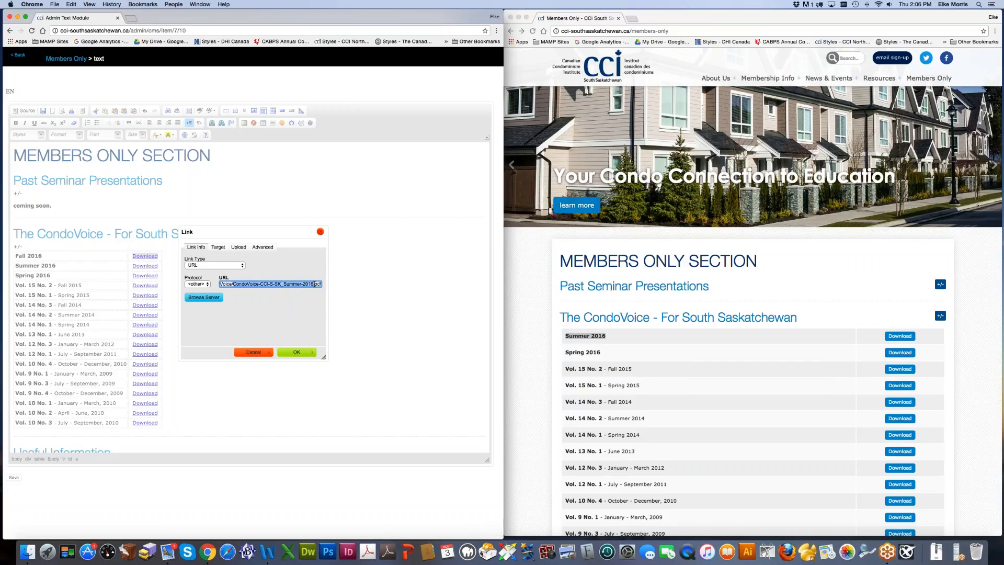
{"action": "key", "text": "super+v"}
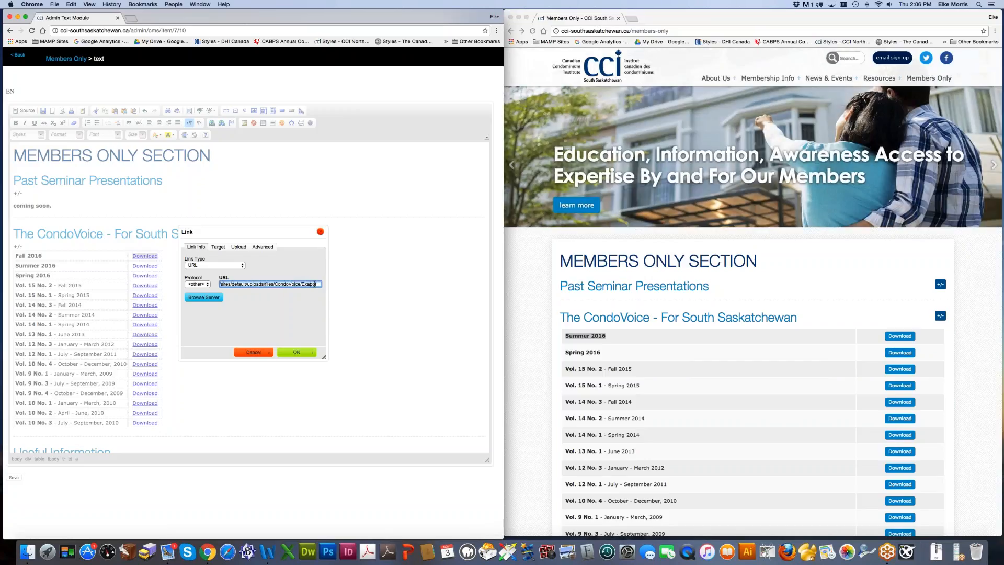
{"action": "type", "text": "PDF.pdf"}
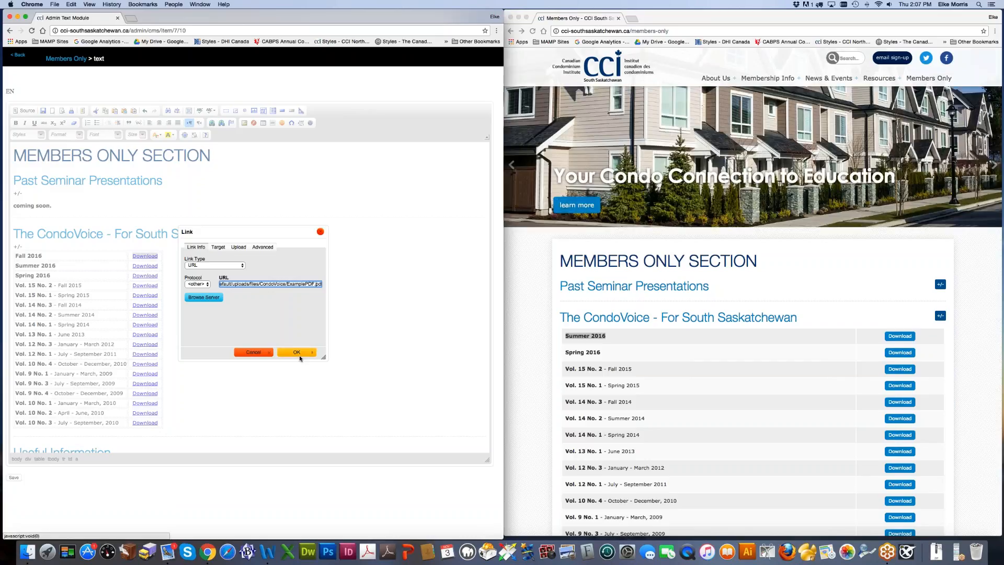
{"action": "left_click", "coordinate": [297, 353]}
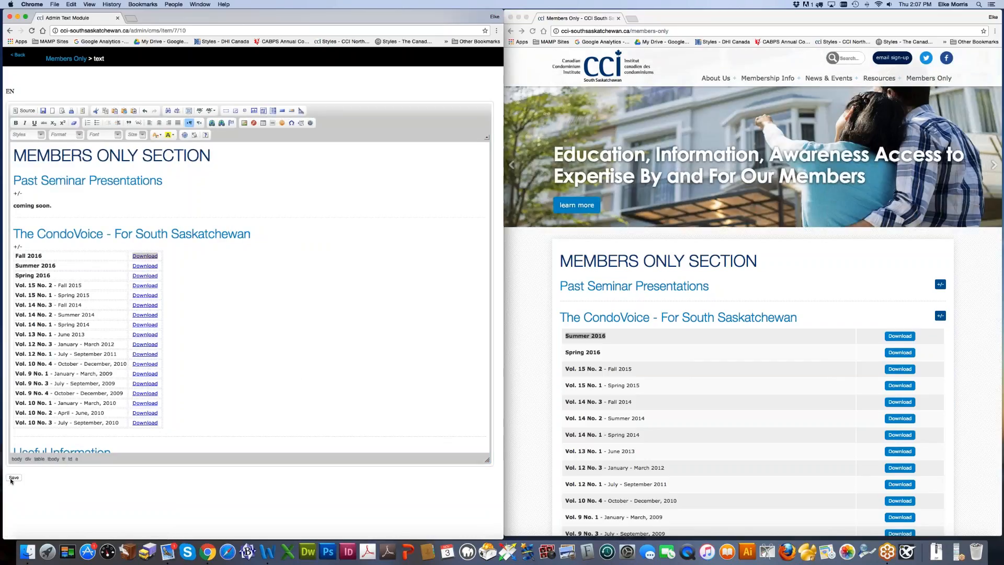
Step: Reselect ExamplePDF.pdf from the server's CondoVoice folder as the Fall 2016 Download link's target and save the text
{"action": "double_click", "coordinate": [138, 256]}
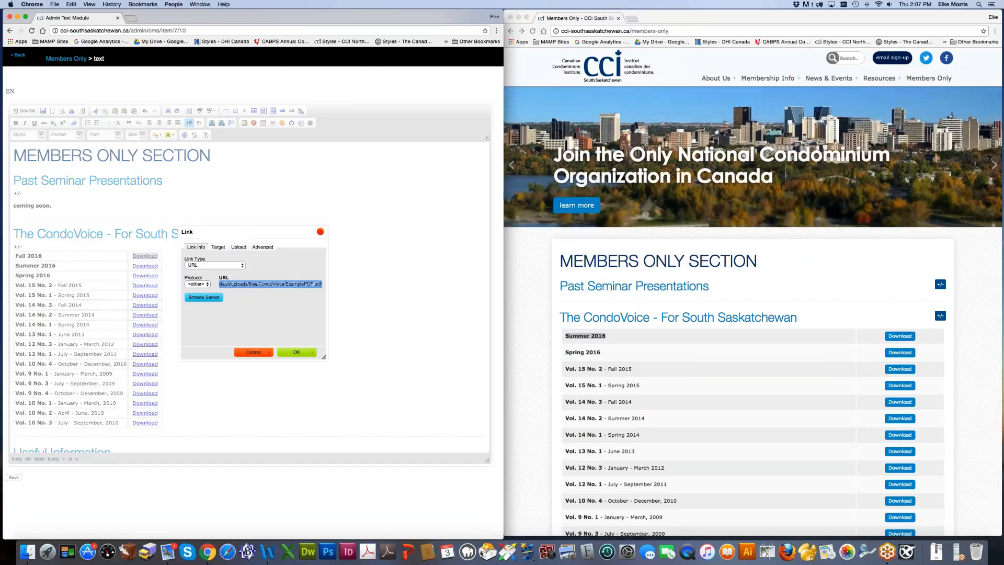
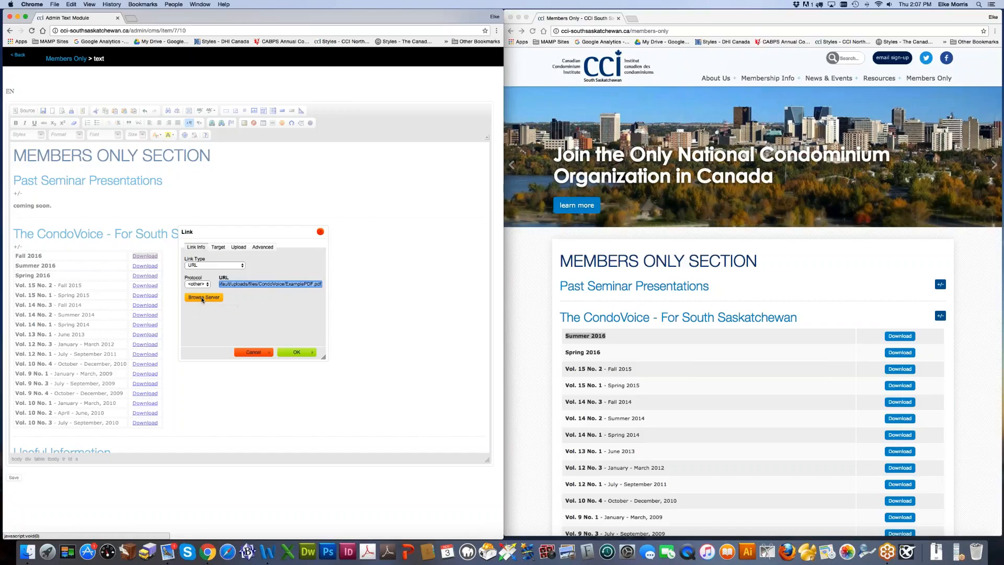
{"action": "left_click", "coordinate": [202, 298]}
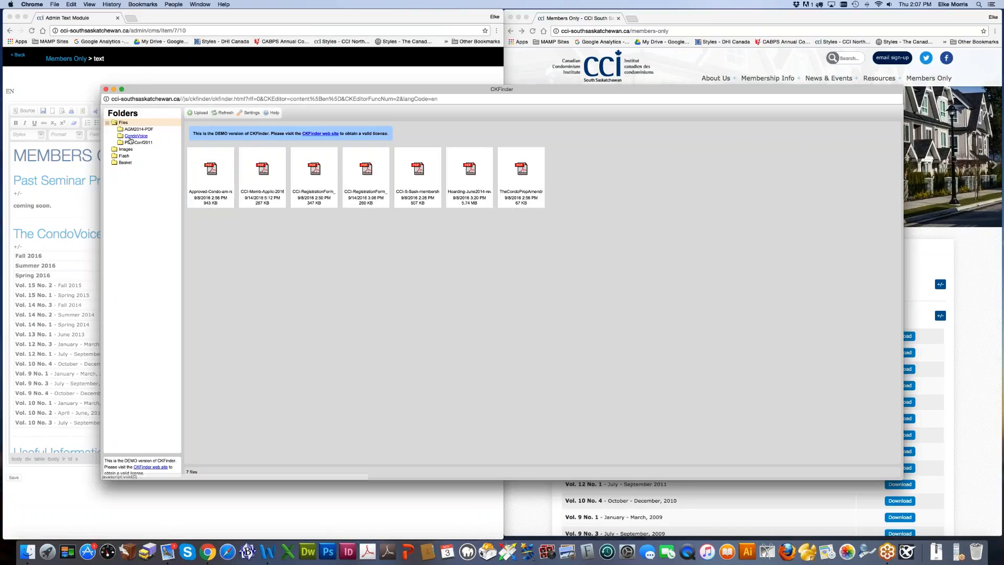
{"action": "left_click", "coordinate": [132, 137]}
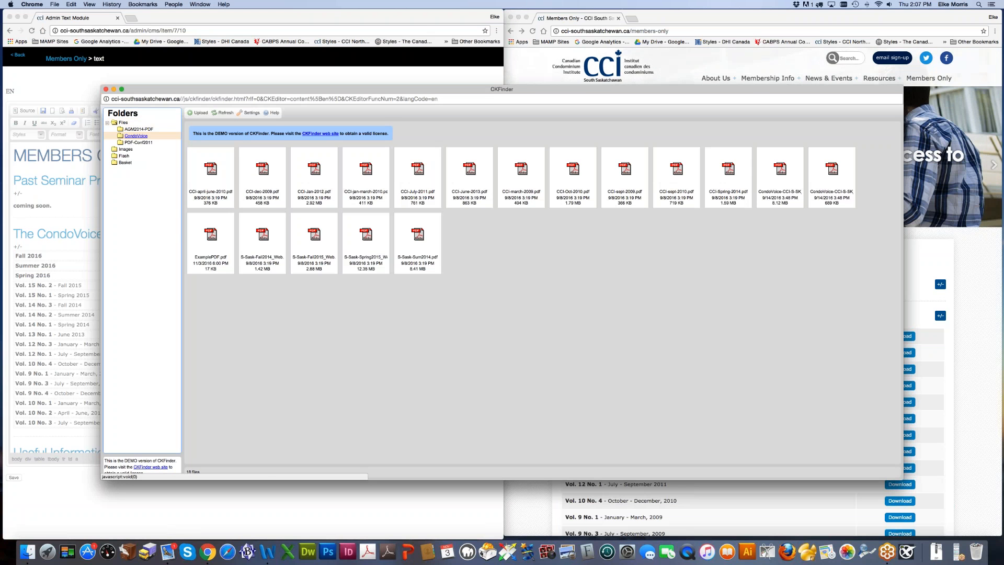
{"action": "double_click", "coordinate": [212, 236]}
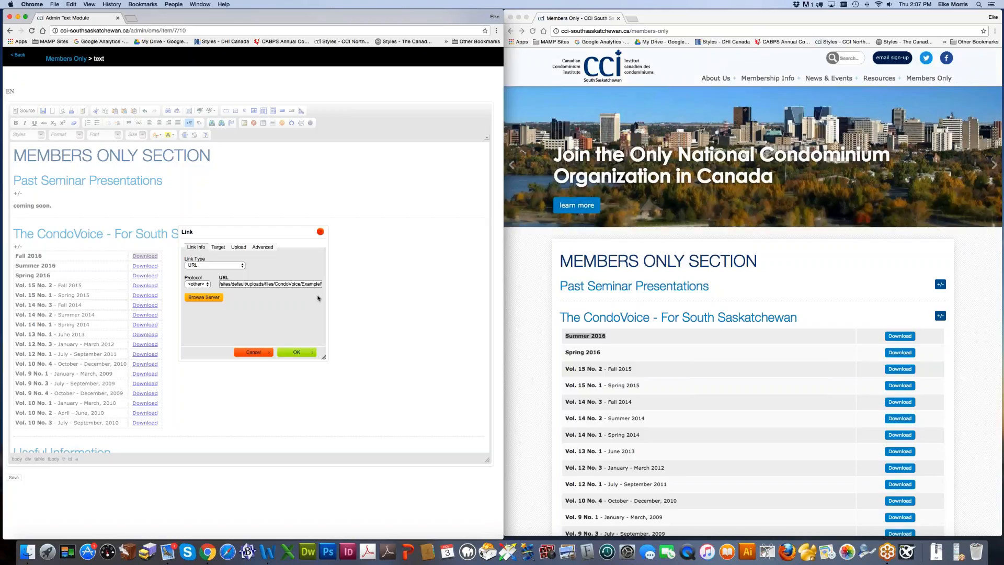
{"action": "left_click", "coordinate": [296, 352]}
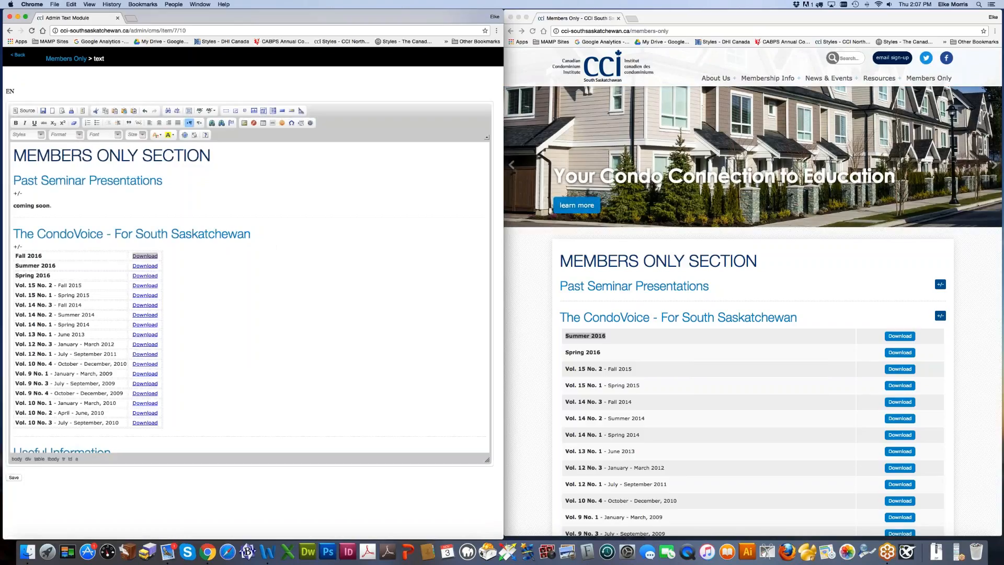
{"action": "left_click", "coordinate": [13, 477]}
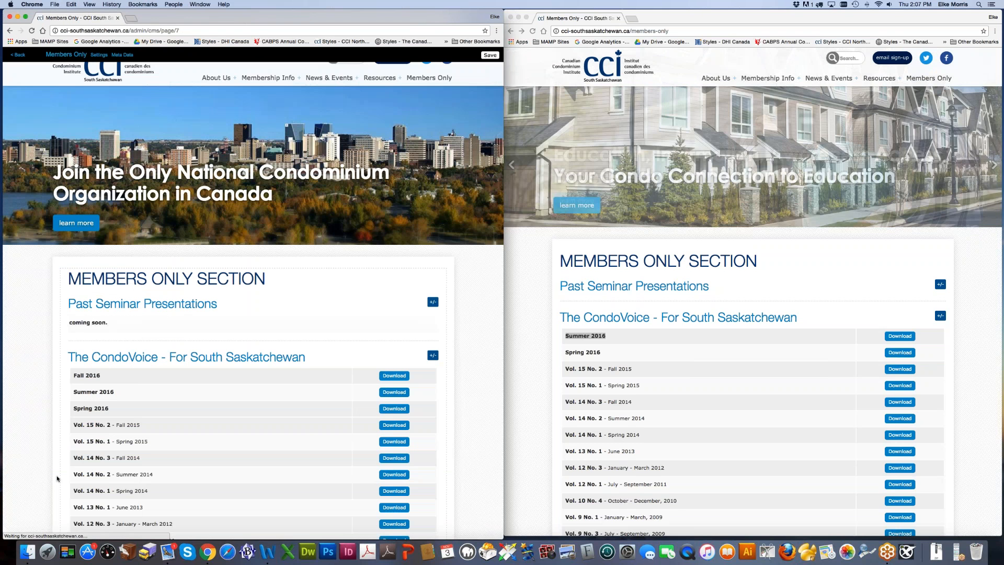
Step: Reload the live Members Only page, expand The CondoVoice list, and view the Fall 2016 download before closing its PDF
{"action": "left_click", "coordinate": [680, 353]}
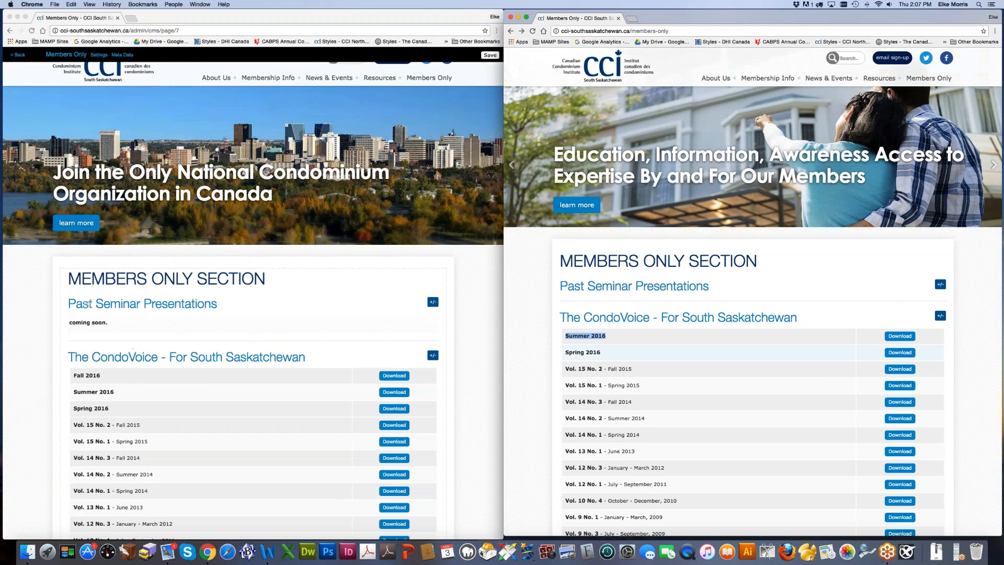
{"action": "left_click", "coordinate": [532, 31]}
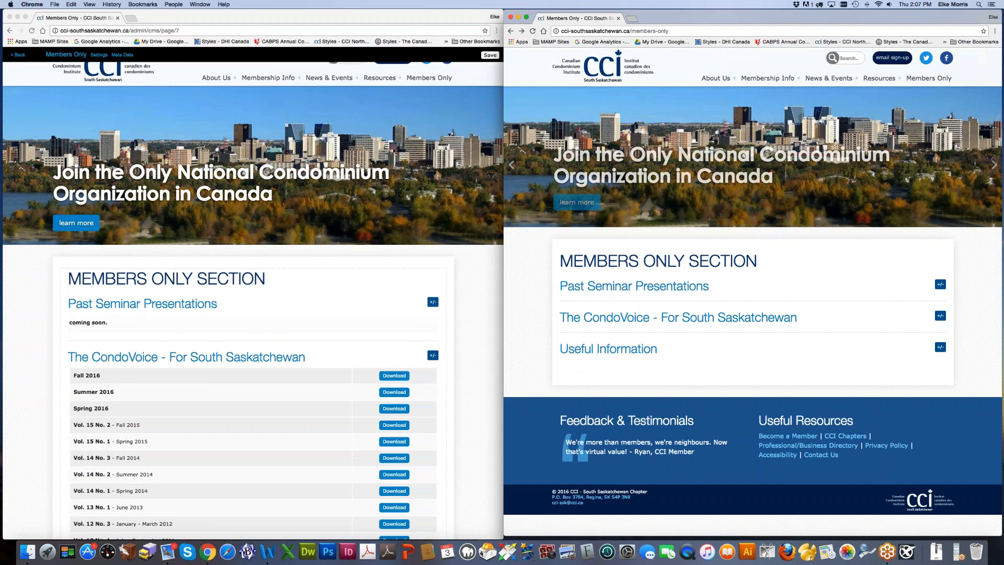
{"action": "left_click", "coordinate": [940, 315]}
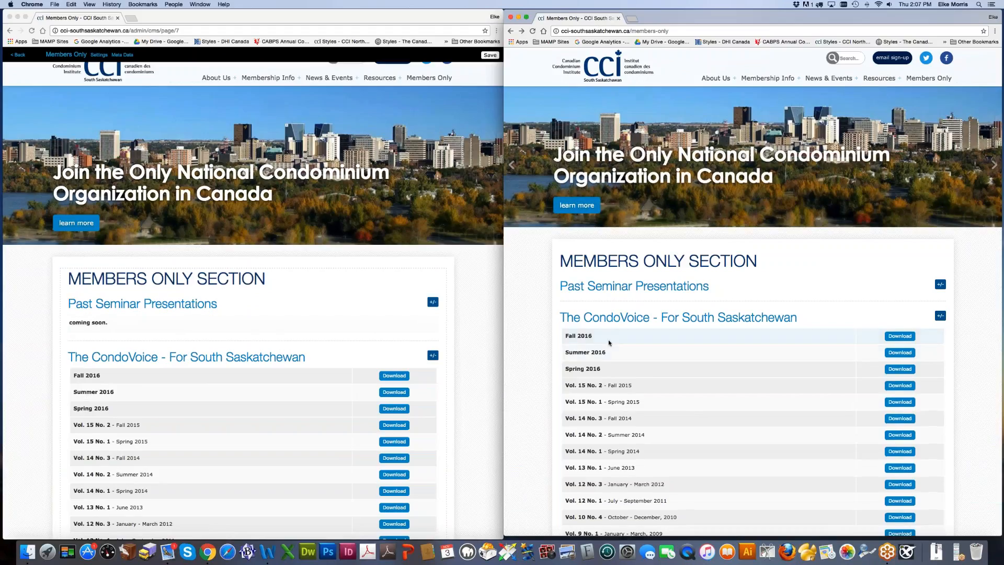
{"action": "left_click", "coordinate": [900, 336]}
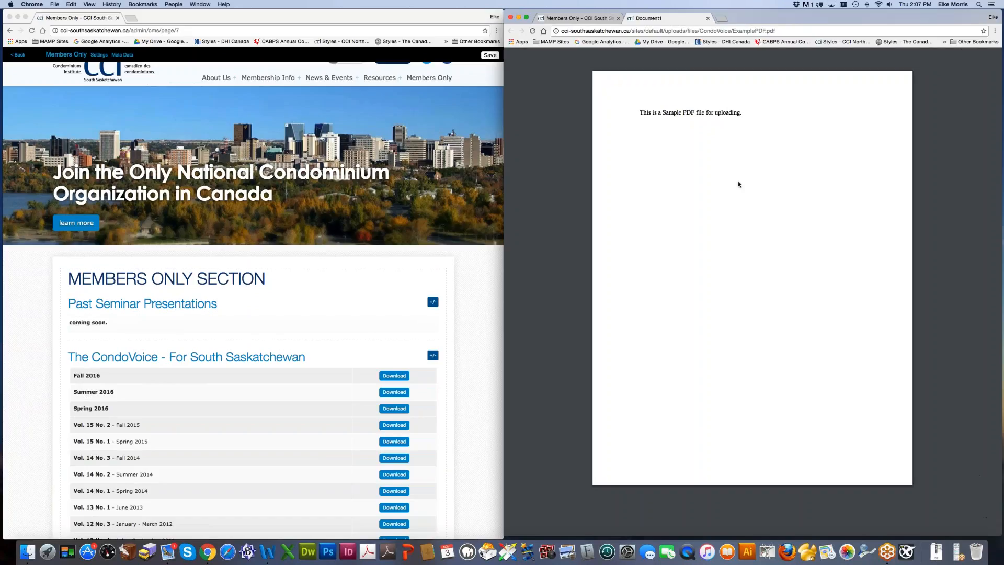
{"action": "left_click", "coordinate": [708, 19]}
Step: Delete the Fall 2016 row from The CondoVoice table in the Members Only text module and save the module
{"action": "left_click", "coordinate": [316, 388]}
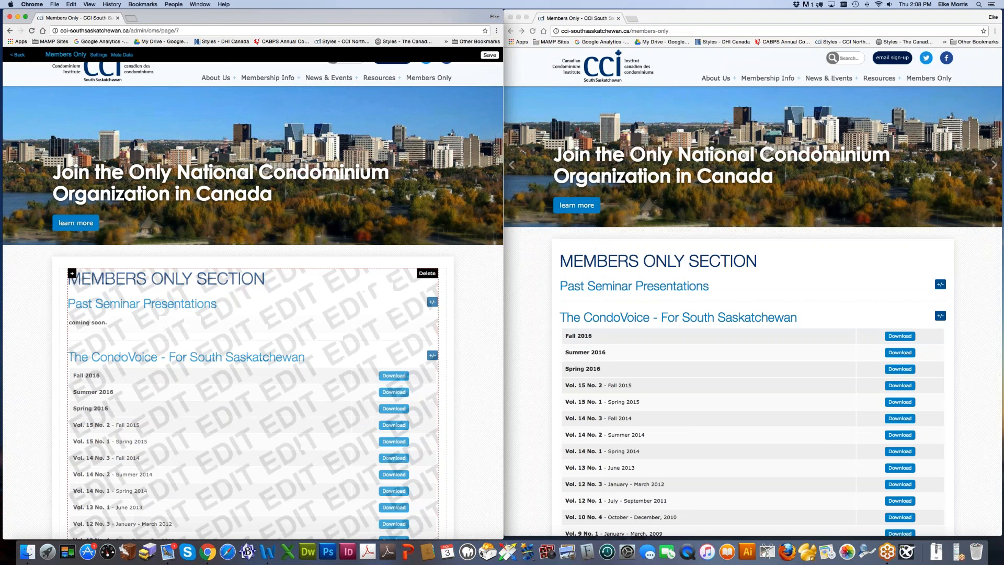
{"action": "left_click", "coordinate": [315, 389]}
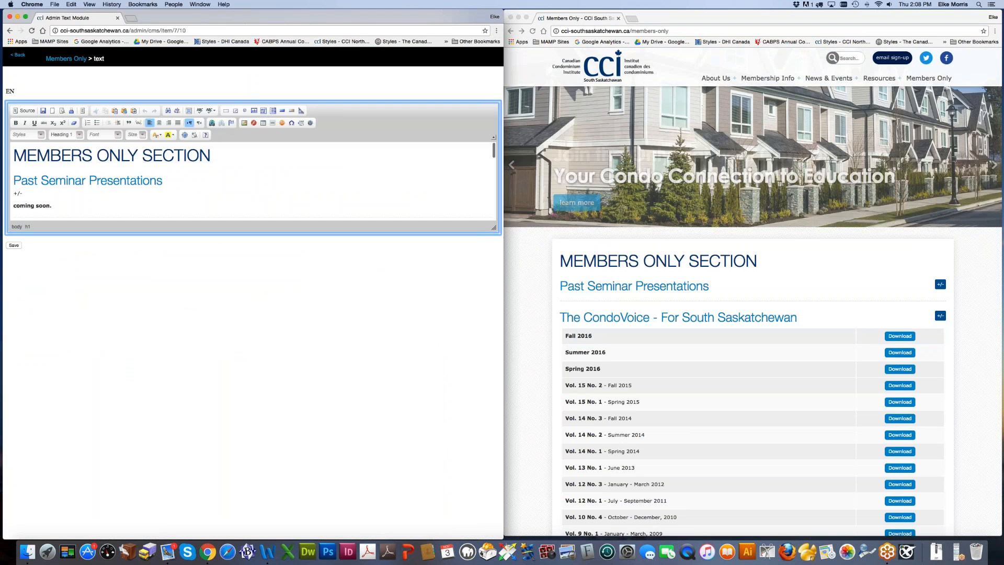
{"action": "left_click", "coordinate": [110, 257]}
{"action": "left_click_drag", "start_coordinate": [133, 257], "coordinate": [139, 256]}
{"action": "right_click", "coordinate": [118, 257]}
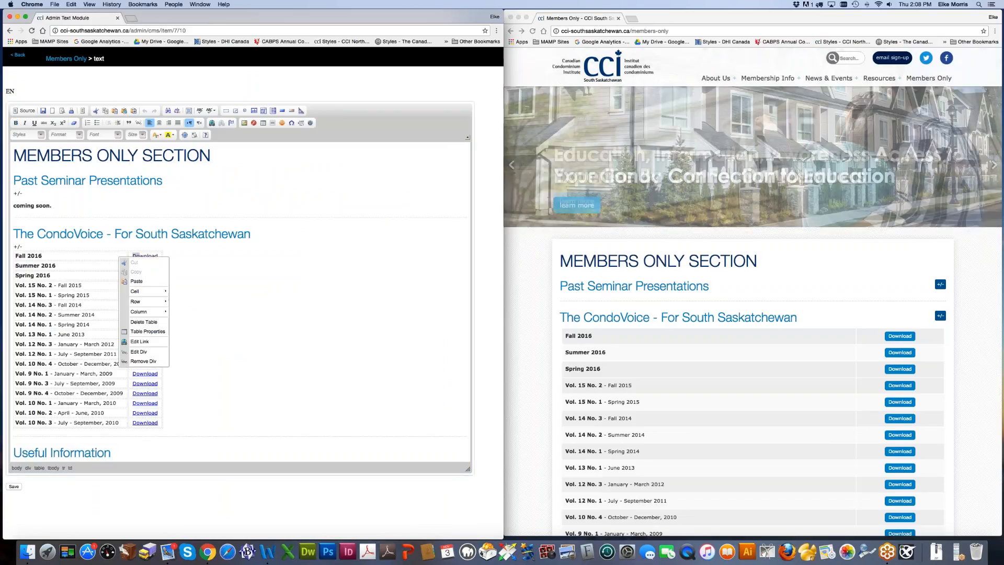
{"action": "mouse_move", "coordinate": [132, 302]}
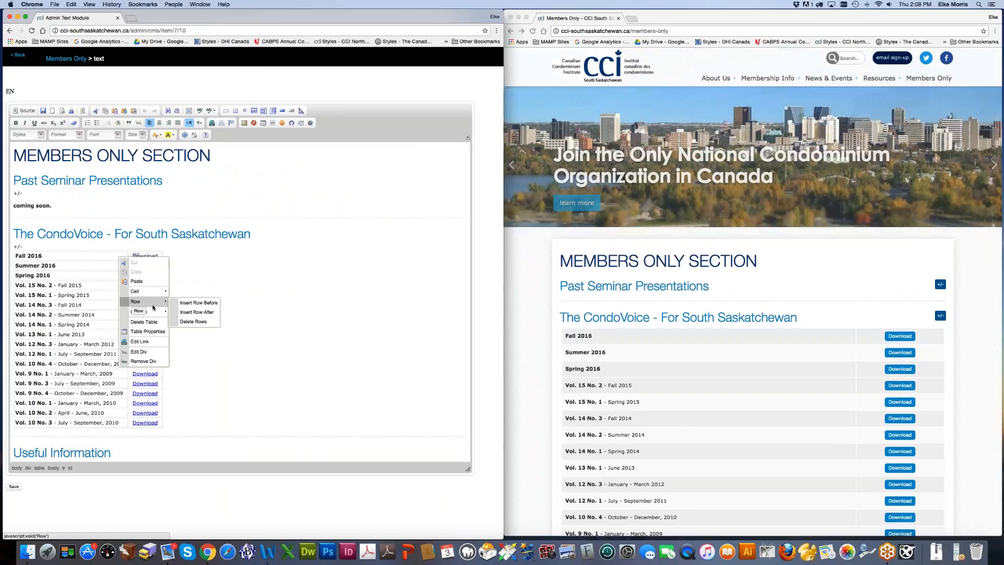
{"action": "left_click", "coordinate": [193, 321]}
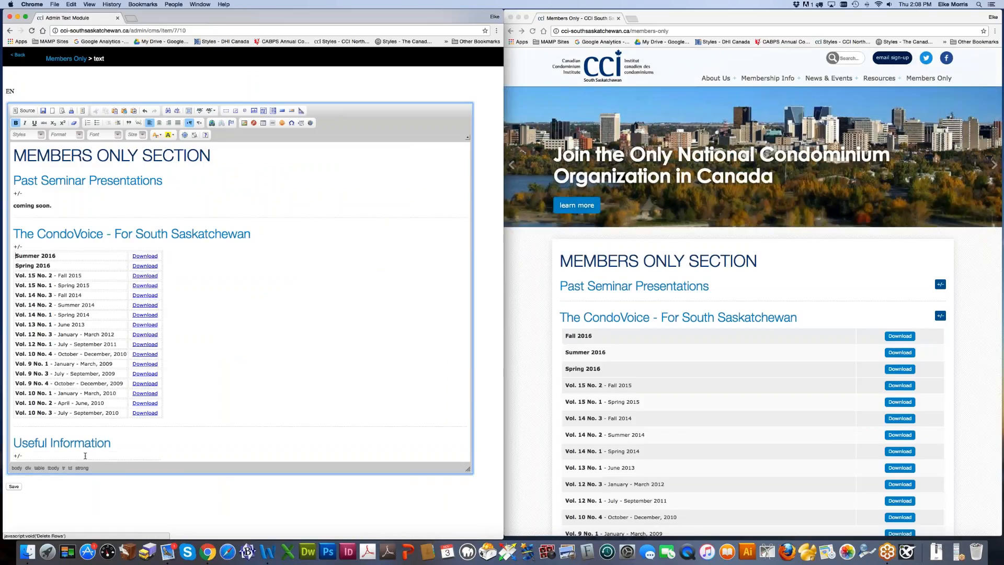
{"action": "left_click", "coordinate": [13, 487]}
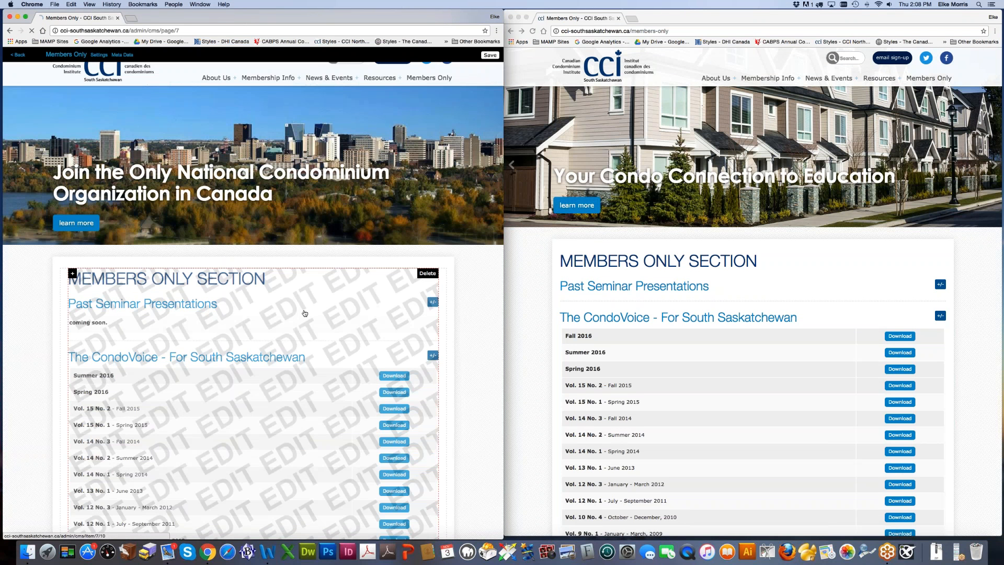
Step: Reopen the Members Only text module, enlarge its editor, and examine the download link for Helpful Tips for Improving Your Newsletter
{"action": "left_click", "coordinate": [305, 313]}
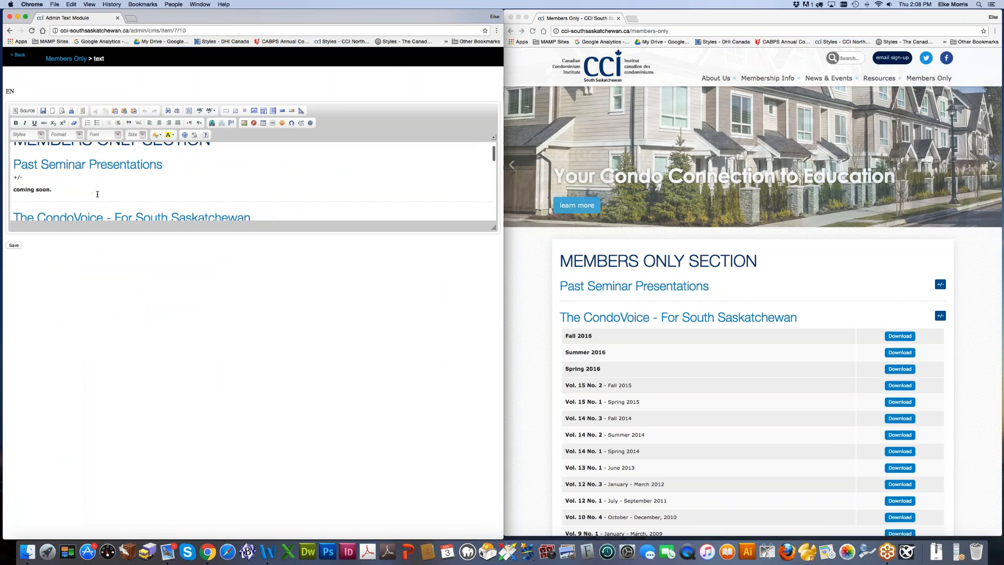
{"action": "scroll", "coordinate": [98, 194], "scroll_direction": "down", "scroll_amount": 3}
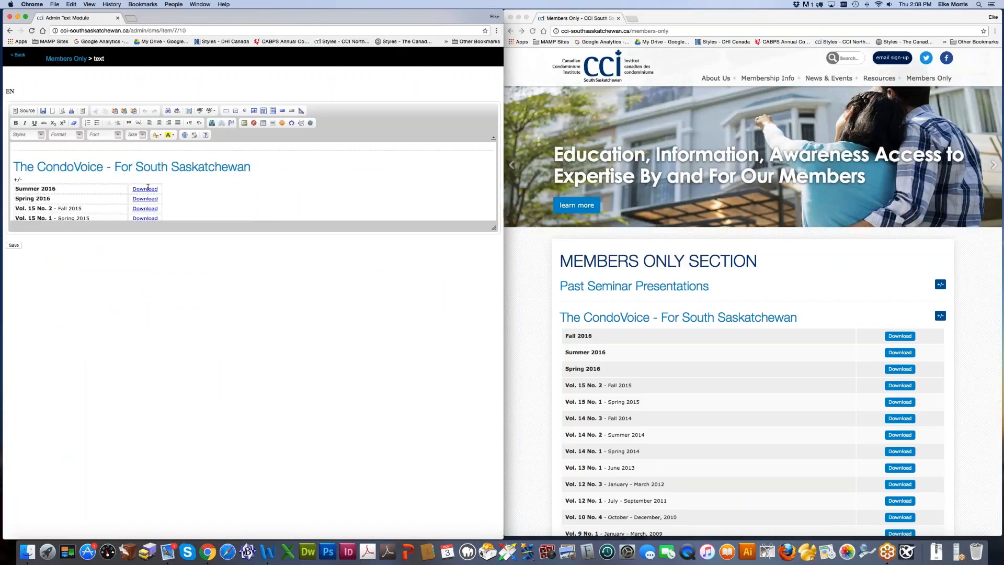
{"action": "left_click_drag", "start_coordinate": [493, 228], "coordinate": [497, 458]}
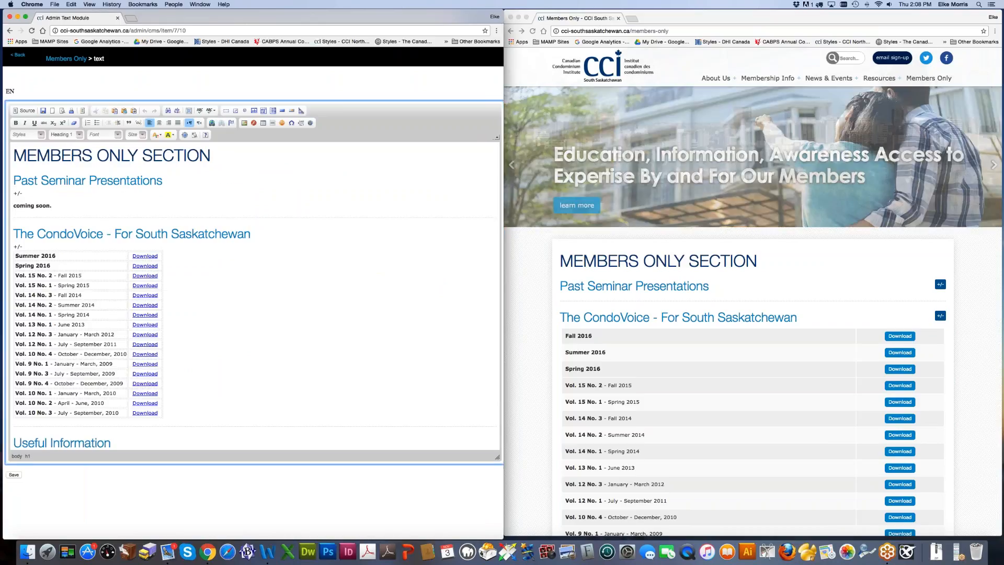
{"action": "scroll", "coordinate": [151, 366], "scroll_direction": "down", "scroll_amount": 2}
{"action": "double_click", "coordinate": [145, 407]}
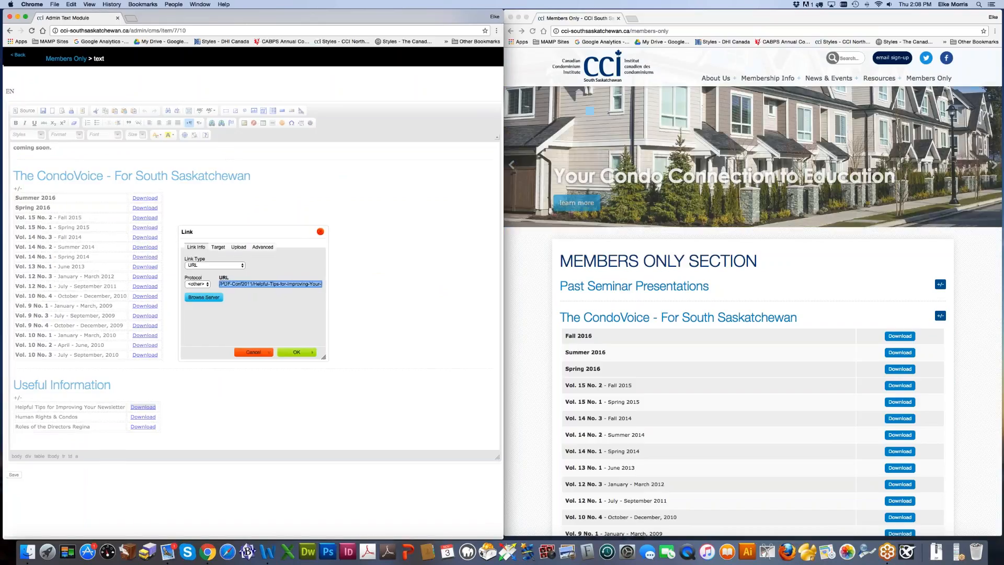
{"action": "scroll", "coordinate": [237, 285], "scroll_direction": "left", "scroll_amount": 2}
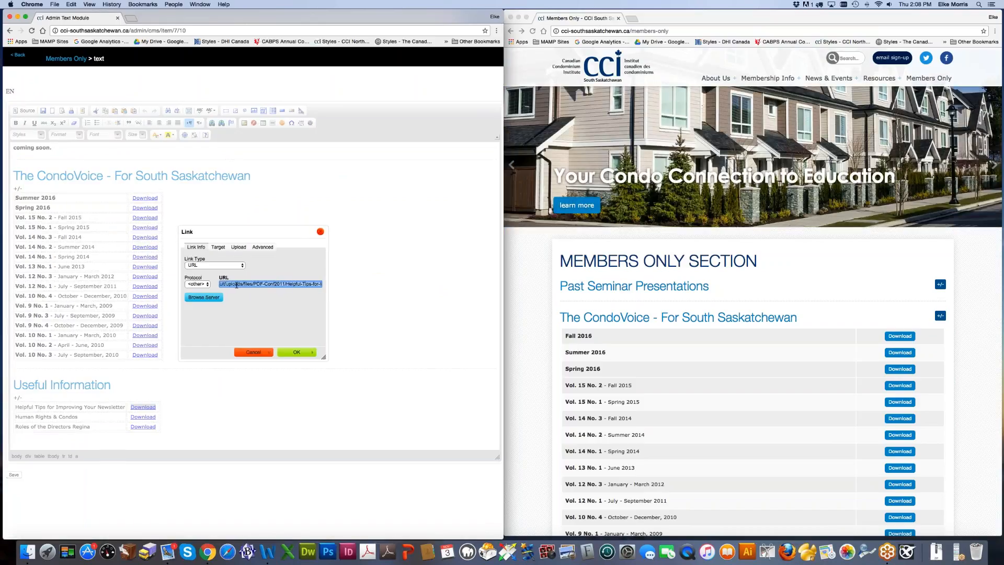
{"action": "key", "text": "Escape"}
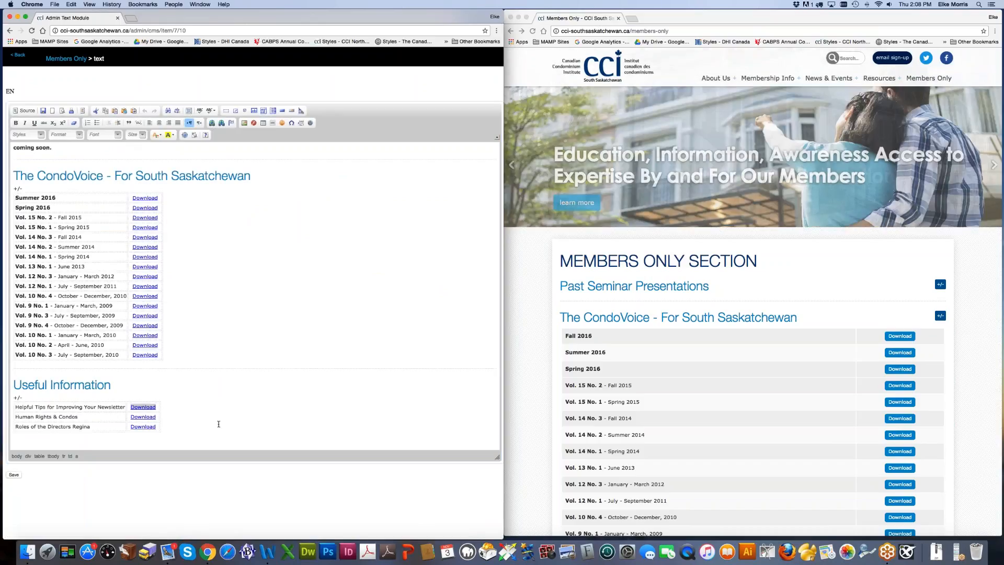
{"action": "left_click", "coordinate": [232, 374]}
{"action": "scroll", "coordinate": [231, 373], "scroll_direction": "up", "scroll_amount": 2}
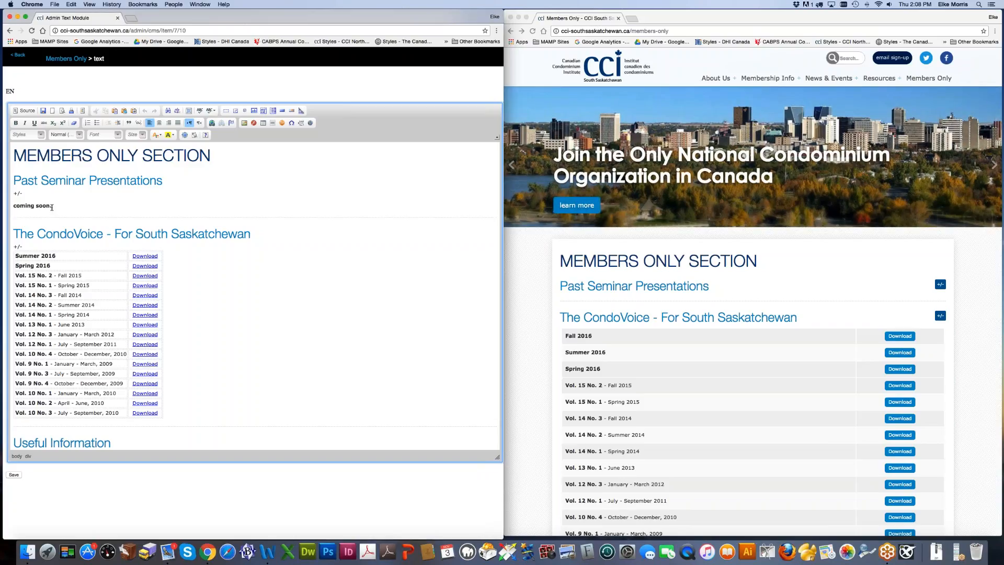
Step: Save the text module, reload the live Members Only page, and check The CondoVoice list there
{"action": "left_click_drag", "start_coordinate": [51, 207], "coordinate": [23, 207]}
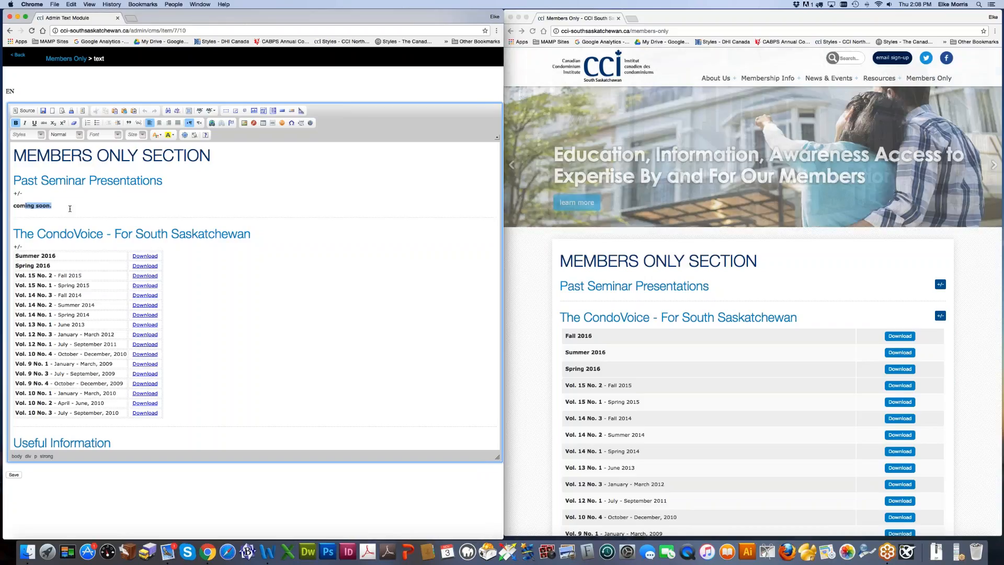
{"action": "left_click", "coordinate": [14, 474]}
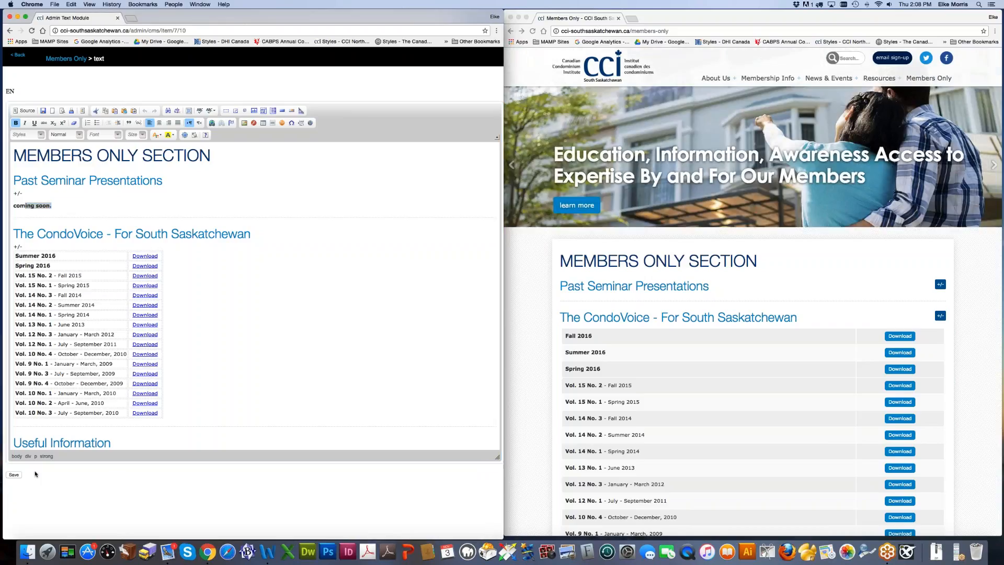
{"action": "left_click", "coordinate": [533, 31]}
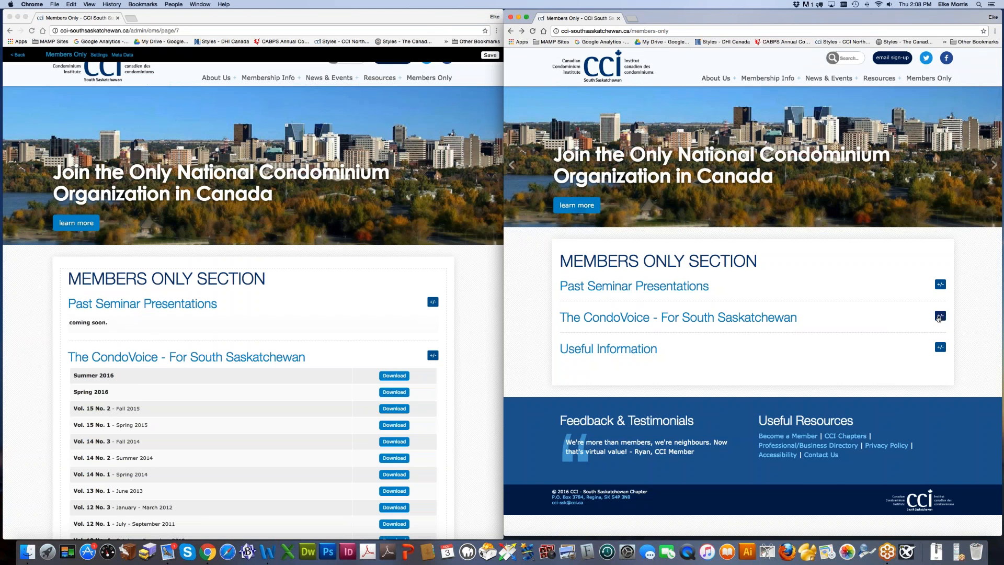
{"action": "left_click", "coordinate": [939, 315]}
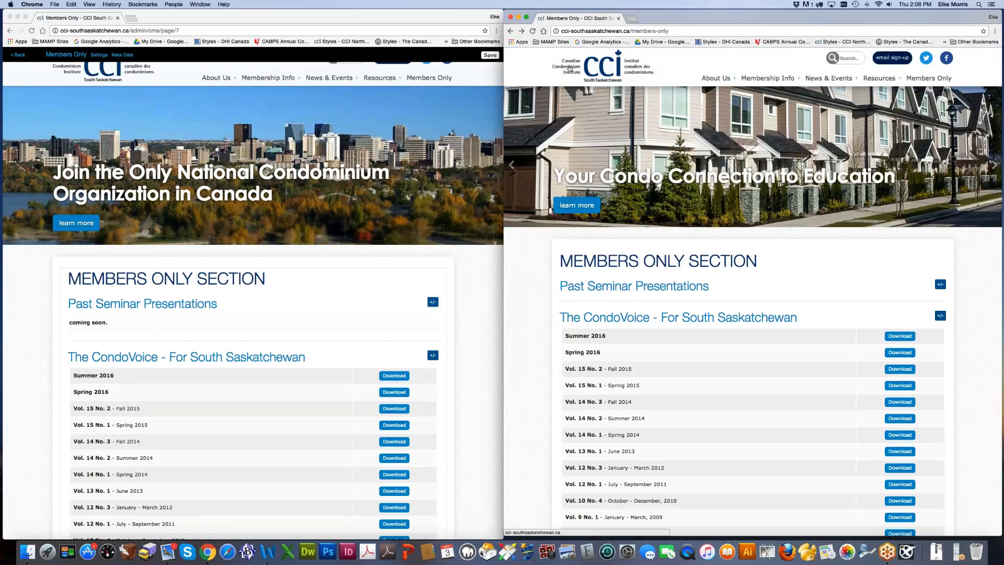
Step: Open the Events page on the live site to look up the 2016 Fall Conference details
{"action": "left_click", "coordinate": [269, 308]}
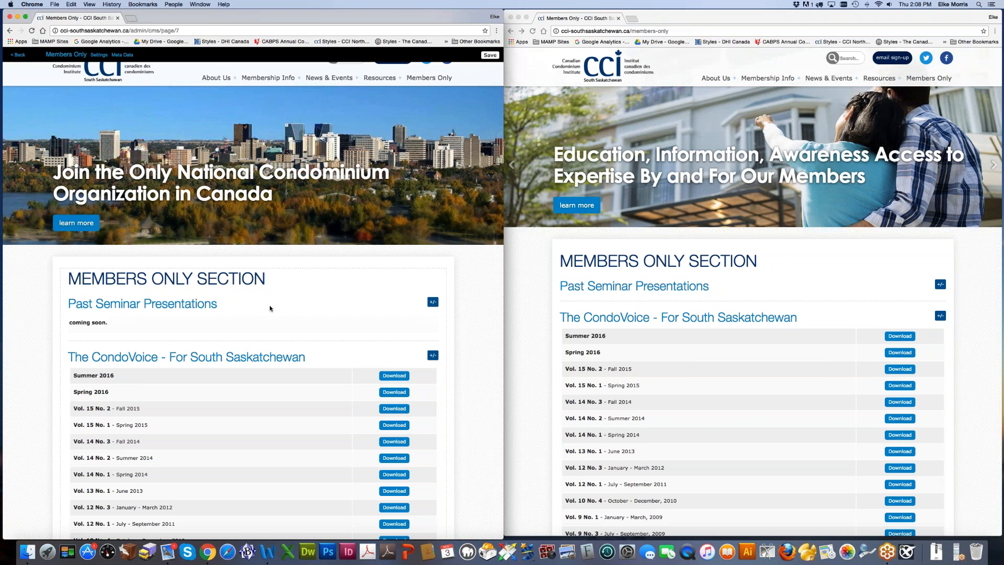
{"action": "left_click", "coordinate": [774, 291]}
{"action": "mouse_move", "coordinate": [828, 78]}
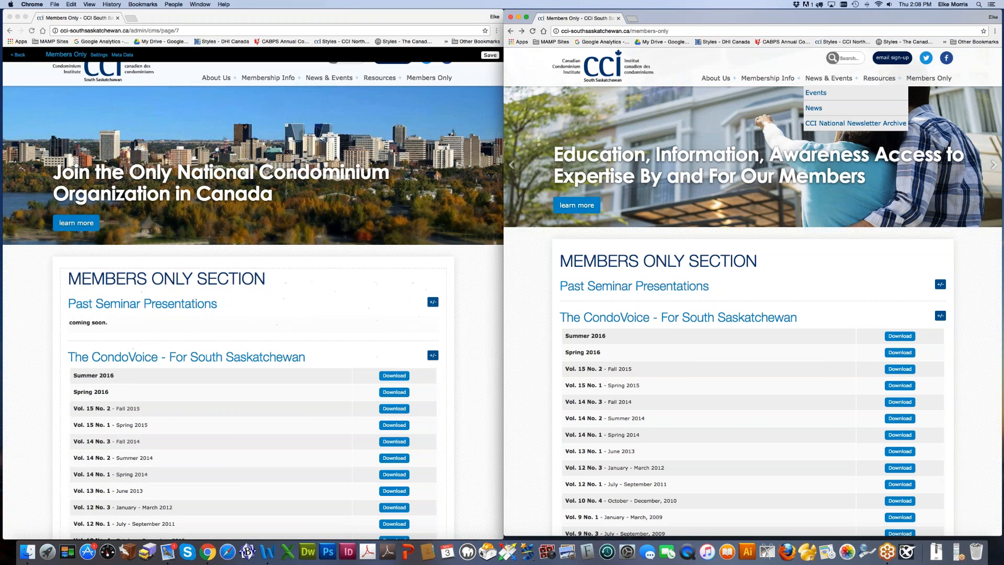
{"action": "left_click", "coordinate": [816, 95]}
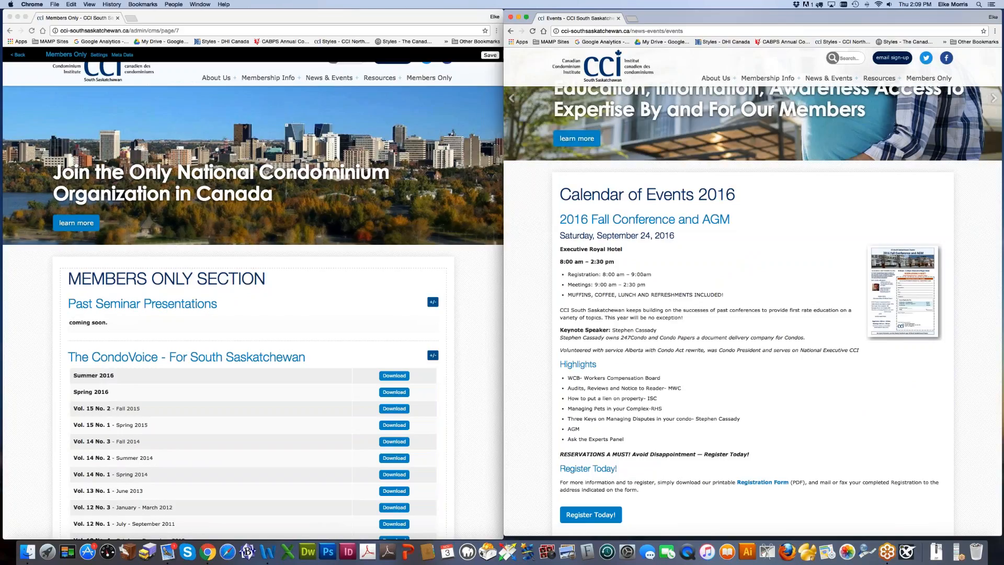
Step: Open the Members Only text module and replace "coming soon." under Past Seminar Presentations with "September 24, 2016,"
{"action": "left_click", "coordinate": [153, 302]}
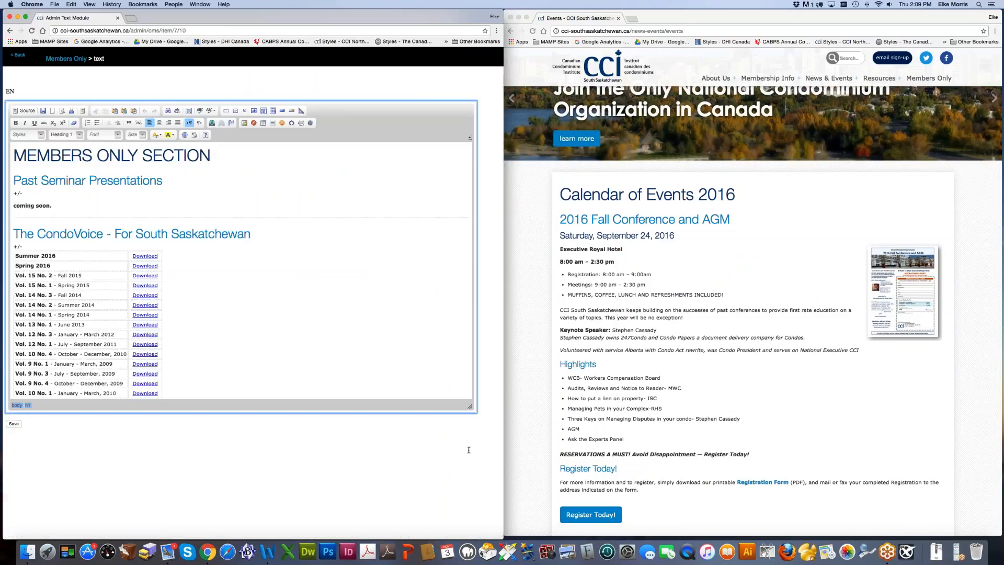
{"action": "triple_click", "coordinate": [62, 214]}
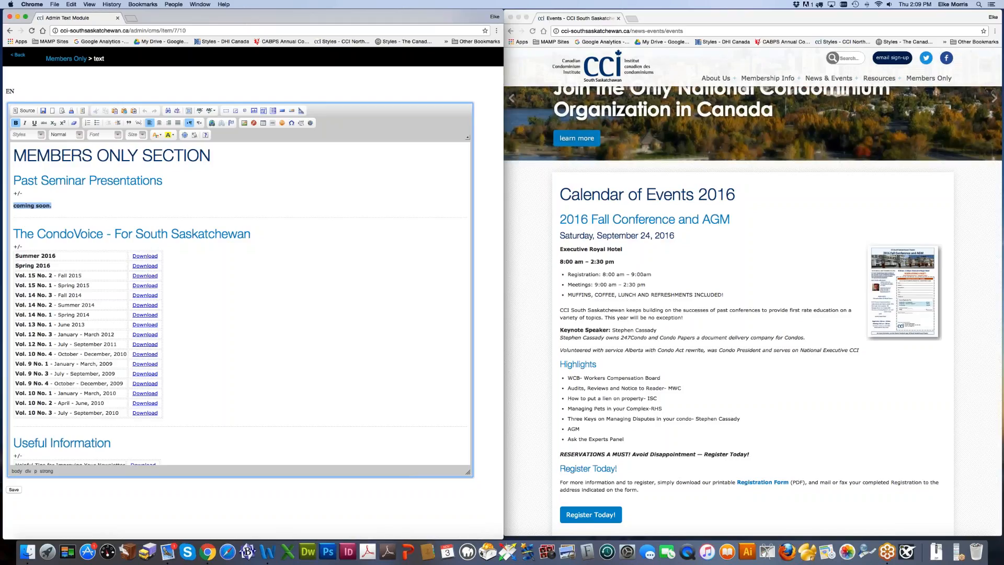
{"action": "type", "text": "September 24, 2016,"}
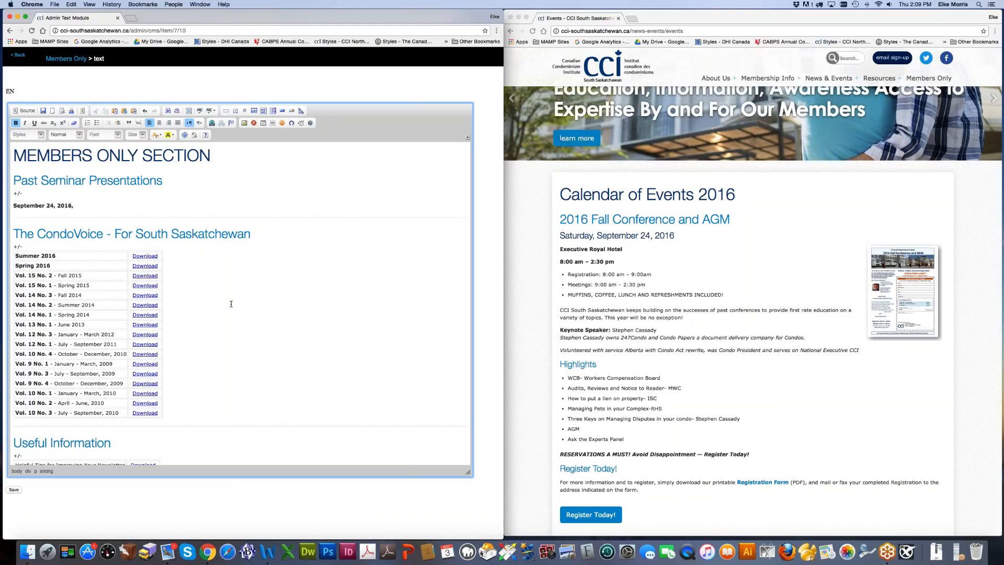
Step: Find the Ask the Experts Panel title in the conference registration PDF and add "Ask the Experts, click here." after the seminar date
{"action": "left_click", "coordinate": [889, 308]}
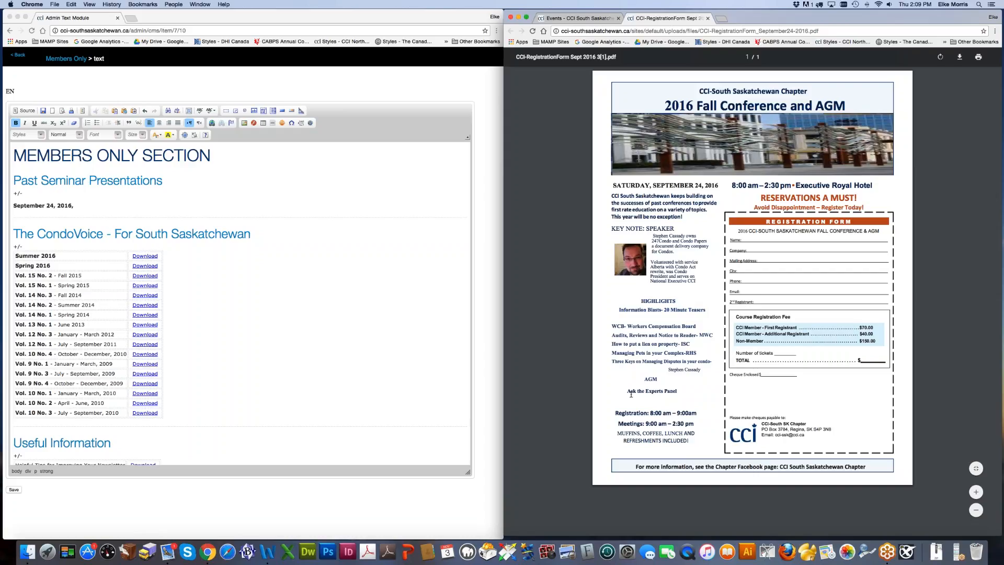
{"action": "left_click_drag", "start_coordinate": [630, 393], "coordinate": [676, 393]}
{"action": "left_click", "coordinate": [192, 184]}
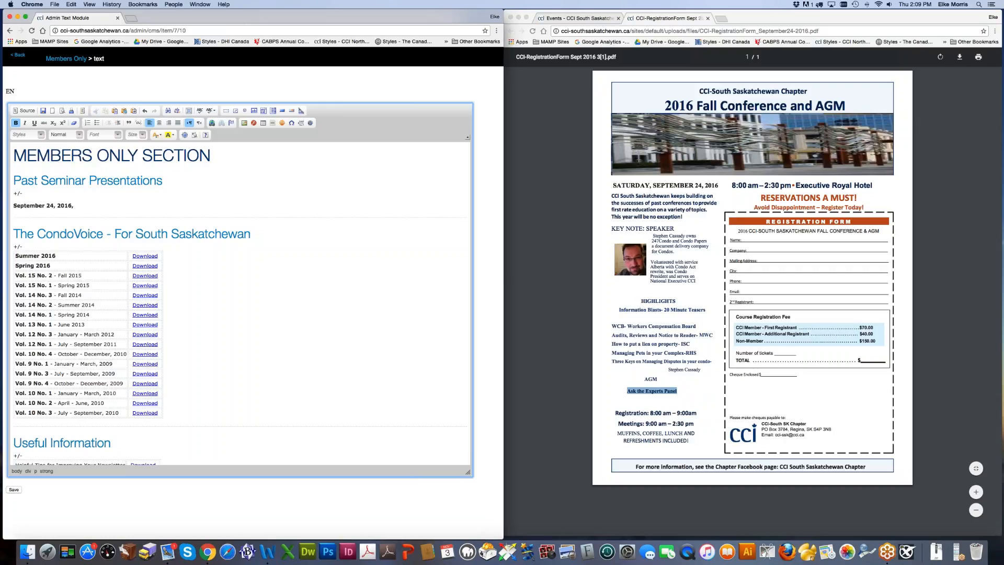
{"action": "type", "text": "Ask the Expe"}
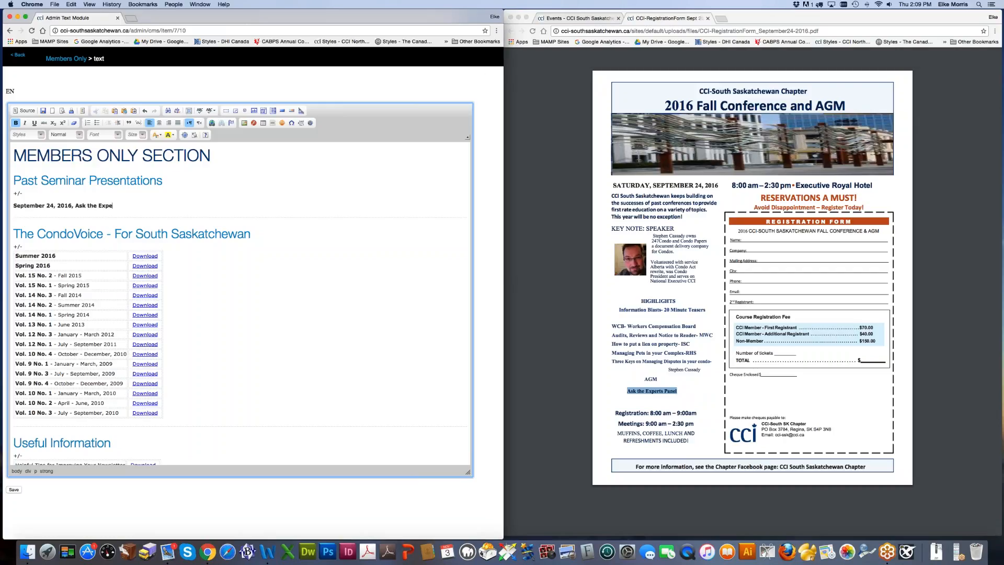
{"action": "type", "text": "rts, click here."}
Step: Start a link on "click here" in the September 24, 2016 seminar entry and upload ExamplePDF.pdf from the desktop's Example PDF folder to the server
{"action": "left_click_drag", "start_coordinate": [123, 205], "coordinate": [150, 206]}
{"action": "left_click", "coordinate": [212, 123]}
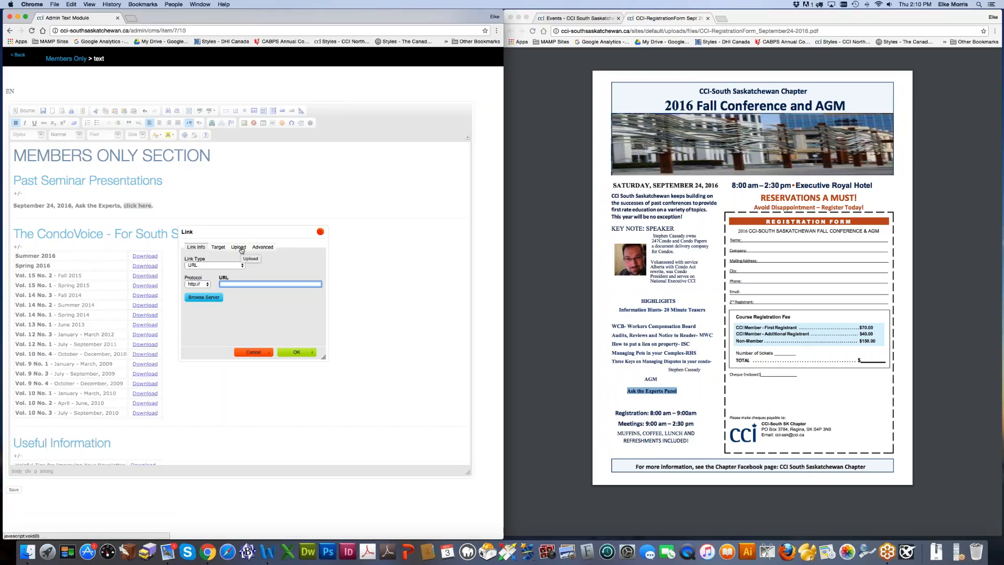
{"action": "left_click", "coordinate": [241, 249]}
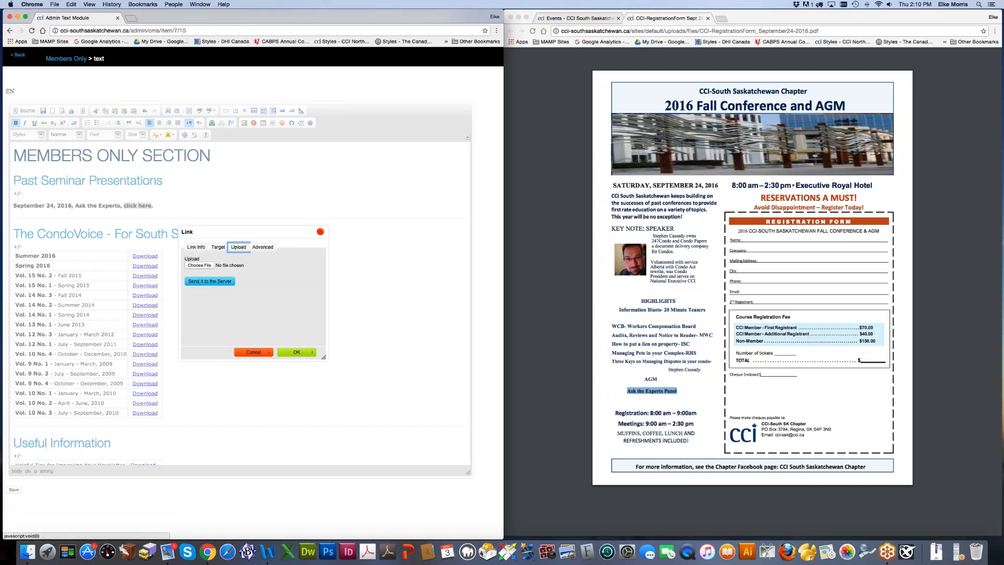
{"action": "left_click", "coordinate": [202, 267]}
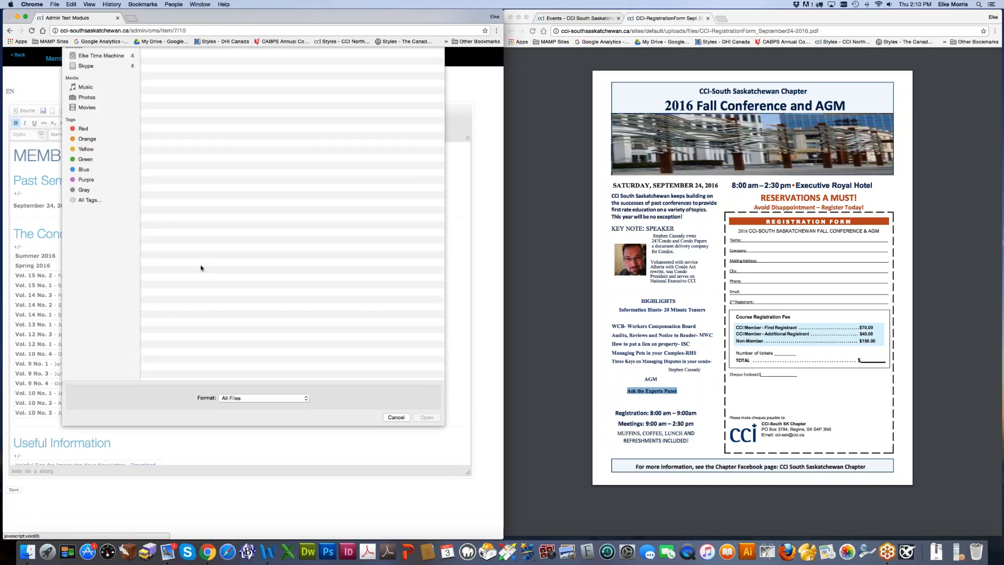
{"action": "left_click", "coordinate": [241, 56]}
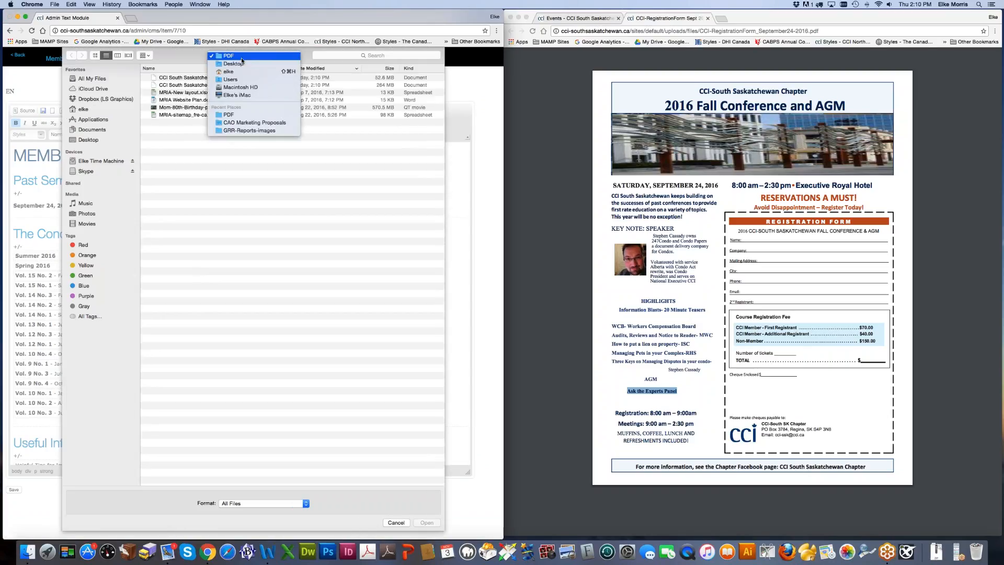
{"action": "left_click", "coordinate": [240, 63]}
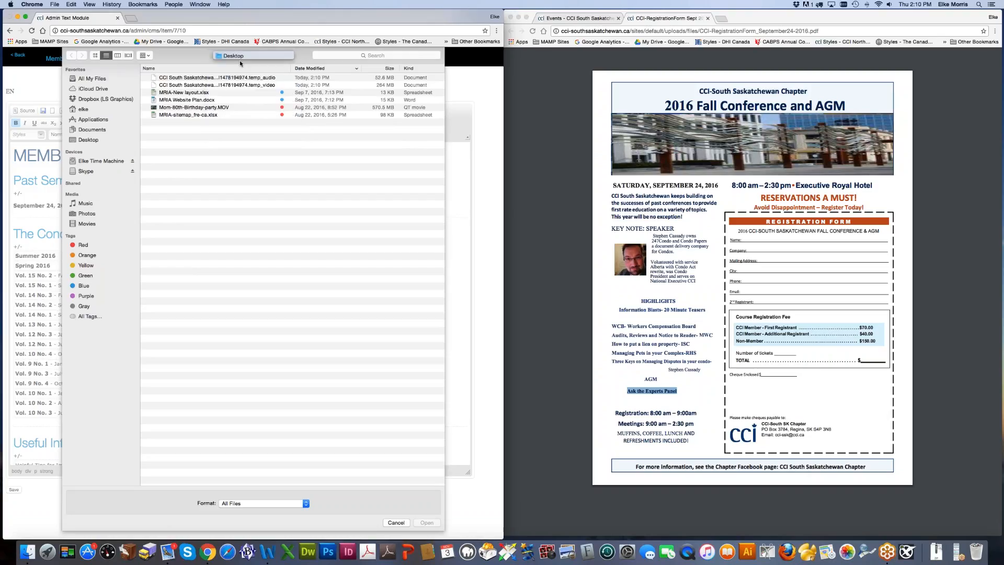
{"action": "double_click", "coordinate": [178, 93]}
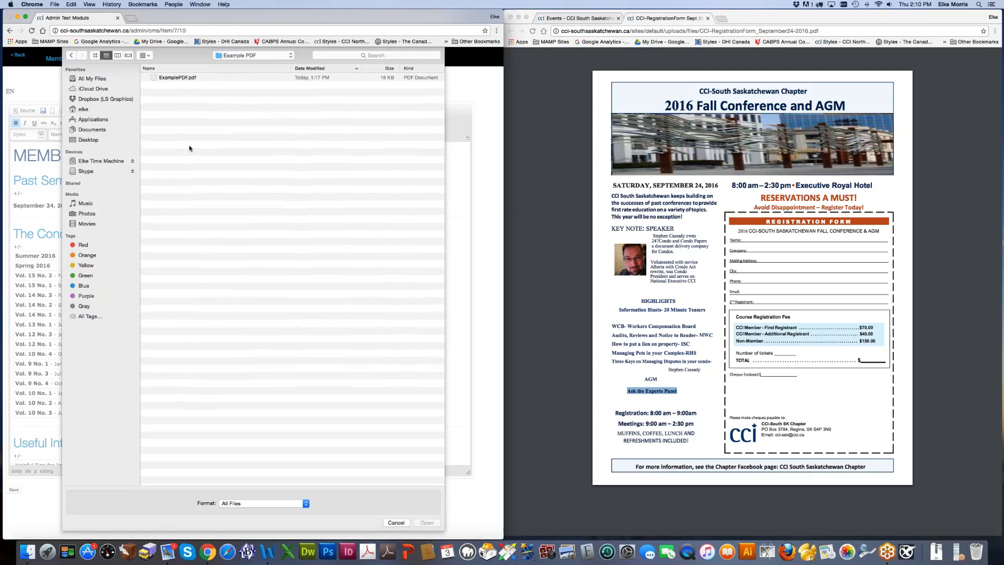
{"action": "left_click", "coordinate": [176, 78]}
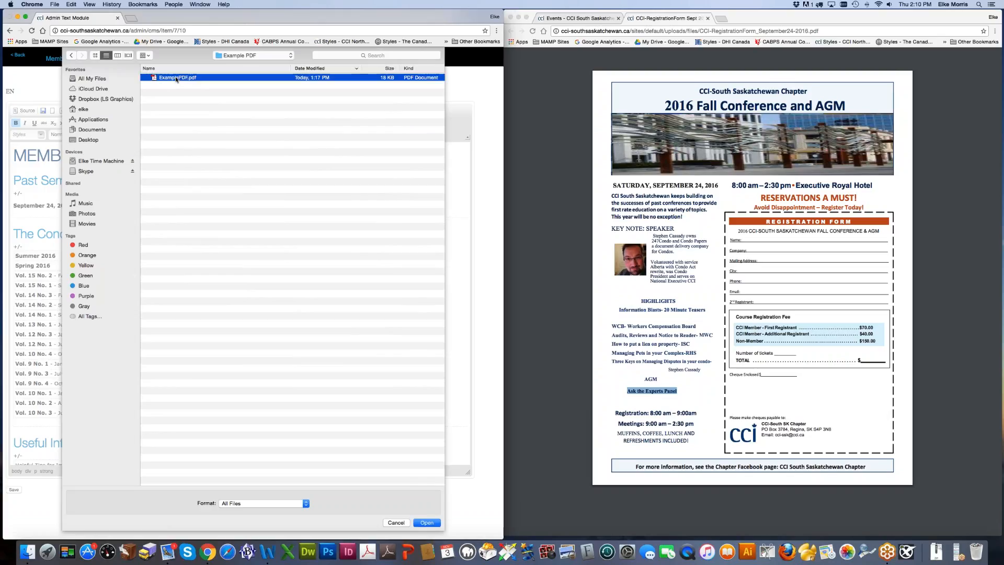
{"action": "left_click", "coordinate": [427, 523]}
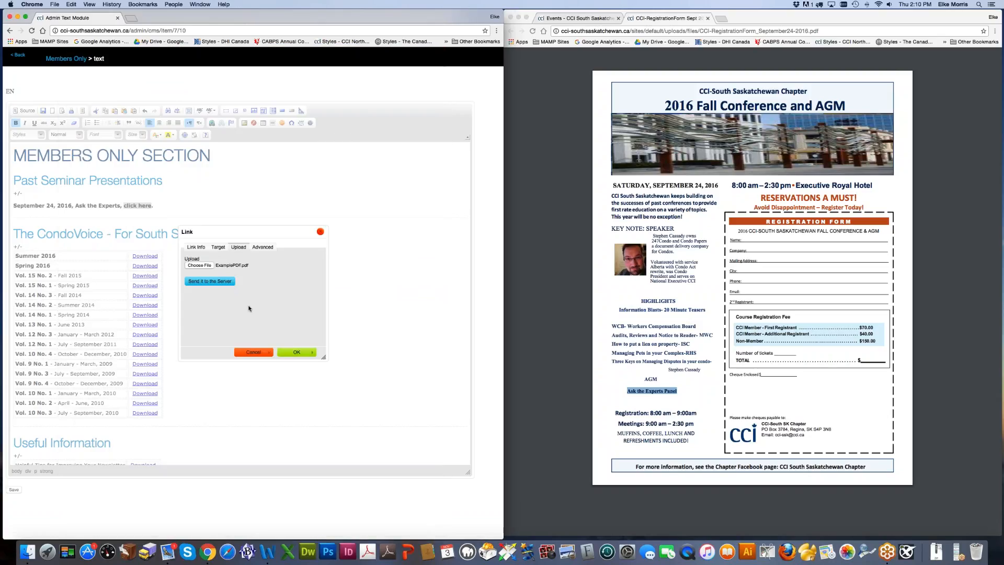
{"action": "left_click", "coordinate": [220, 284]}
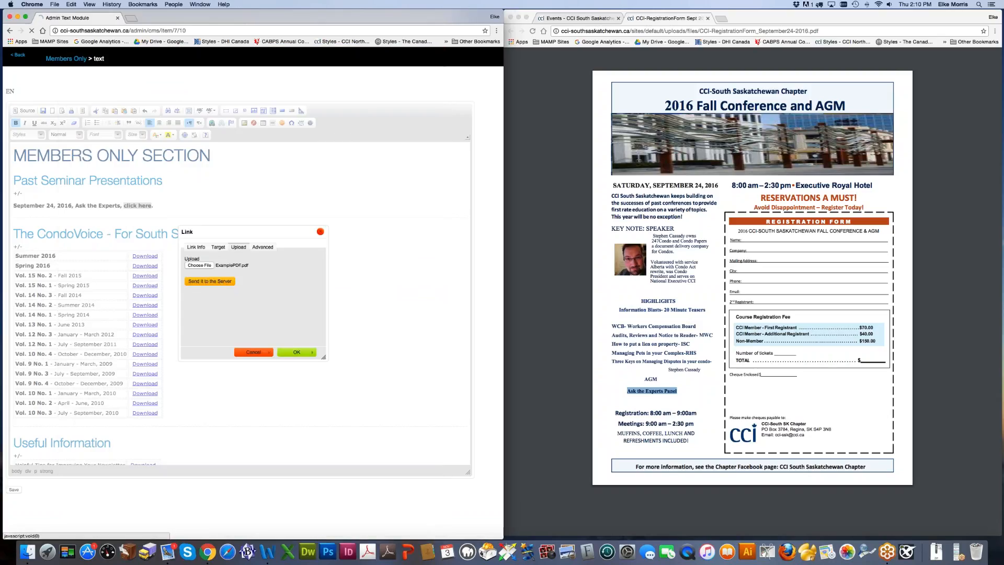
Step: Set the link's target to New Window (_blank) and apply the link
{"action": "left_click", "coordinate": [218, 247]}
{"action": "left_click", "coordinate": [217, 267]}
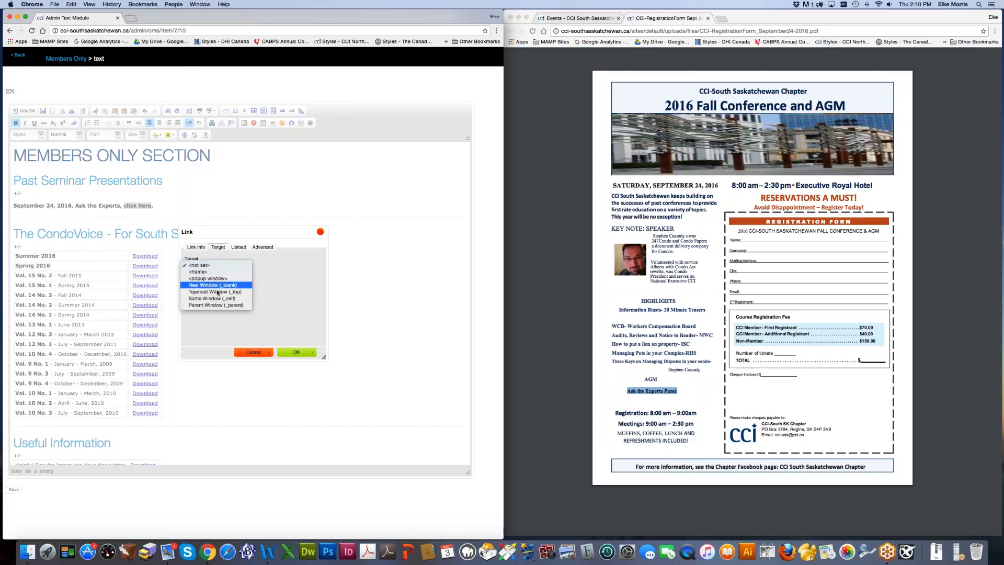
{"action": "left_click", "coordinate": [274, 271]}
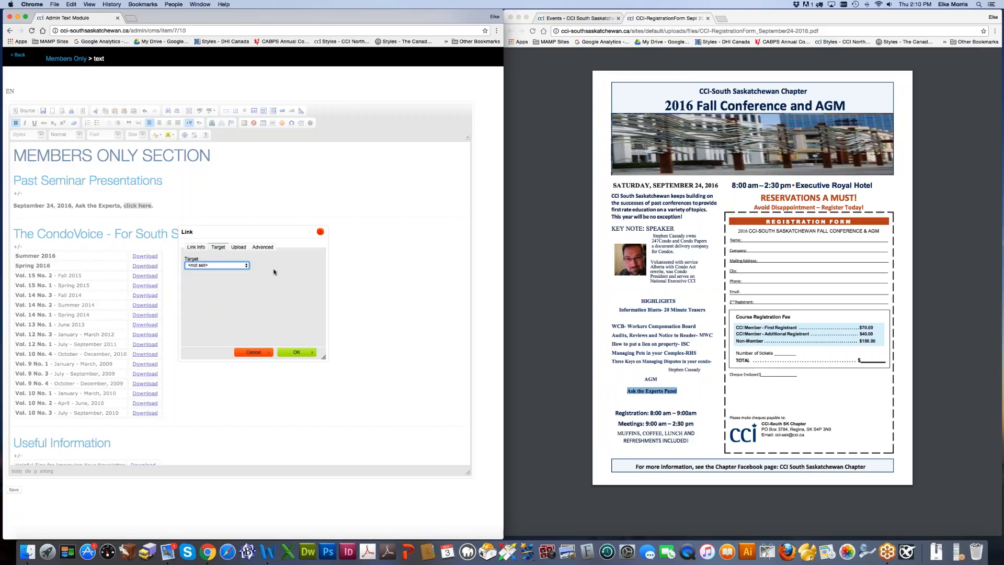
{"action": "left_click", "coordinate": [217, 247]}
{"action": "left_click", "coordinate": [213, 266]}
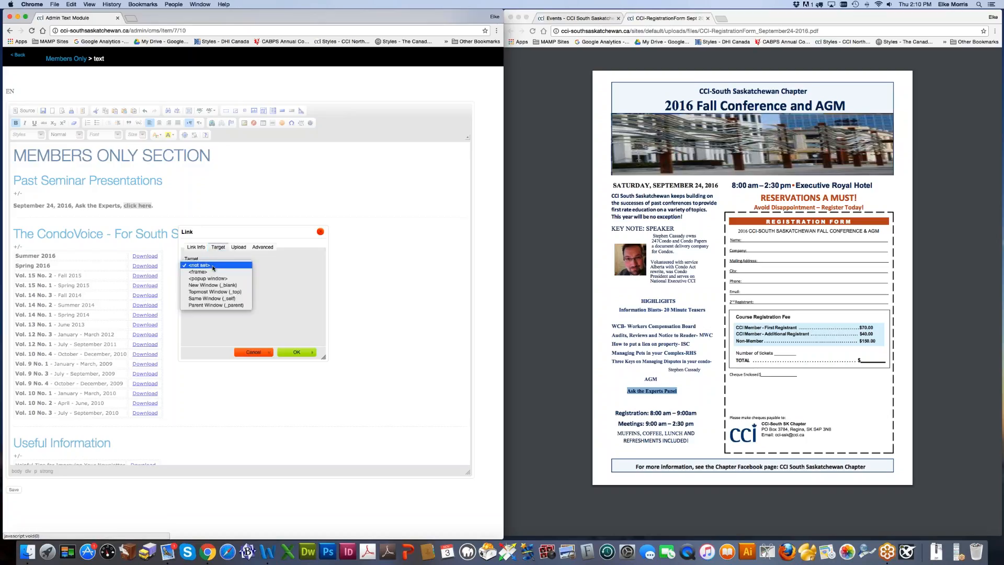
{"action": "left_click", "coordinate": [213, 285]}
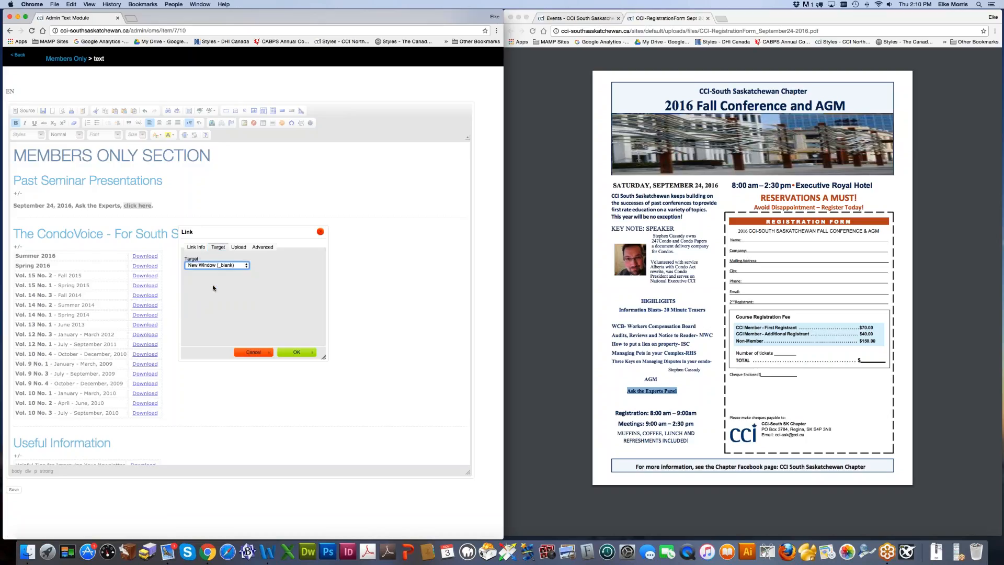
{"action": "left_click", "coordinate": [295, 352]}
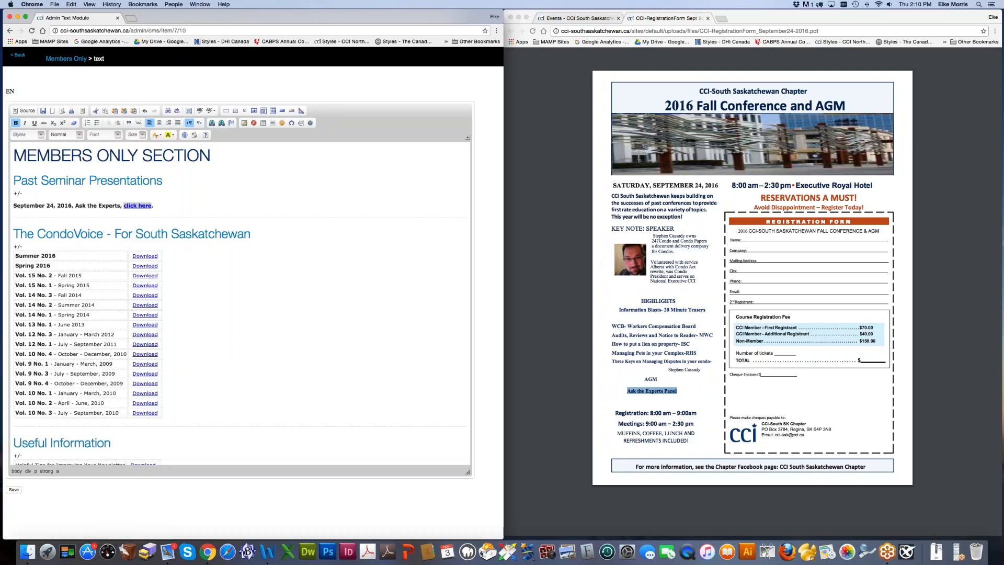
Step: Save the text module, close the registration PDF, and expand Past Seminar Presentations on the live Members Only page
{"action": "left_click", "coordinate": [14, 489]}
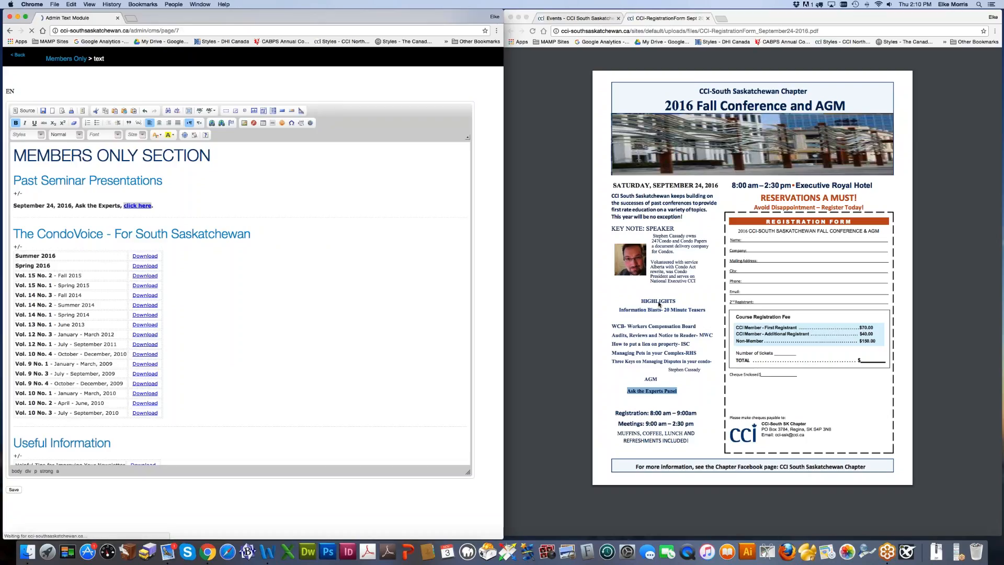
{"action": "left_click", "coordinate": [708, 19]}
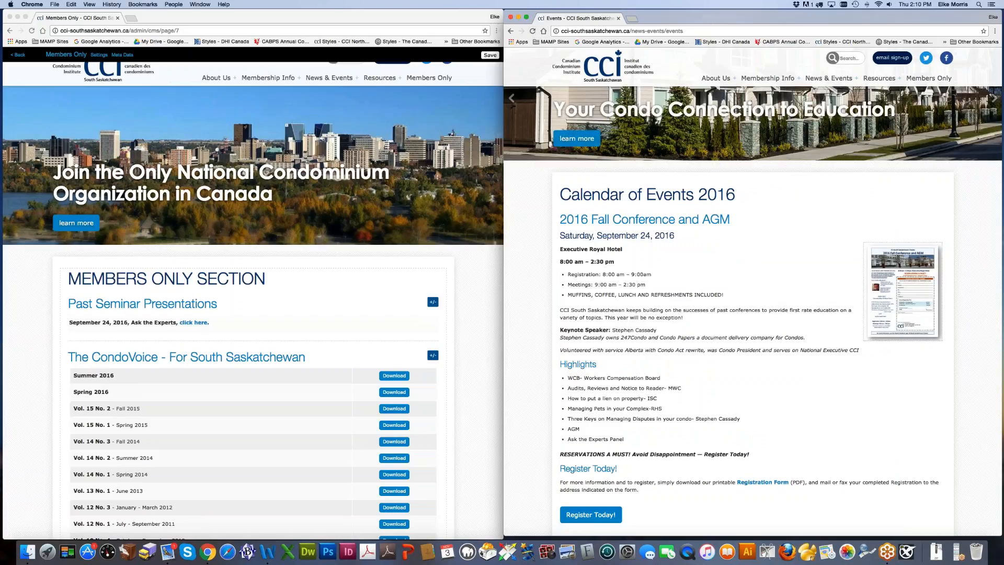
{"action": "left_click", "coordinate": [926, 78]}
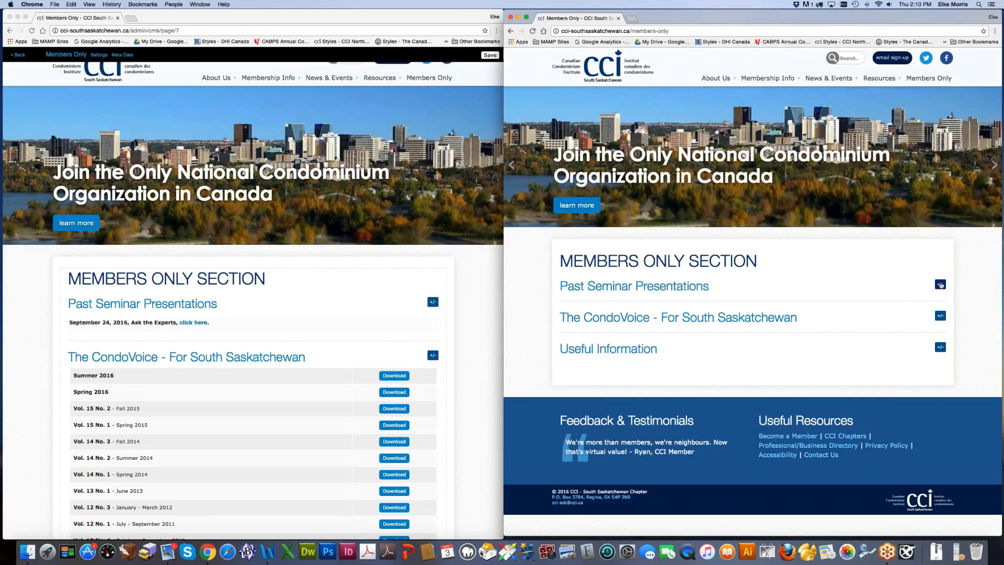
{"action": "left_click", "coordinate": [940, 284]}
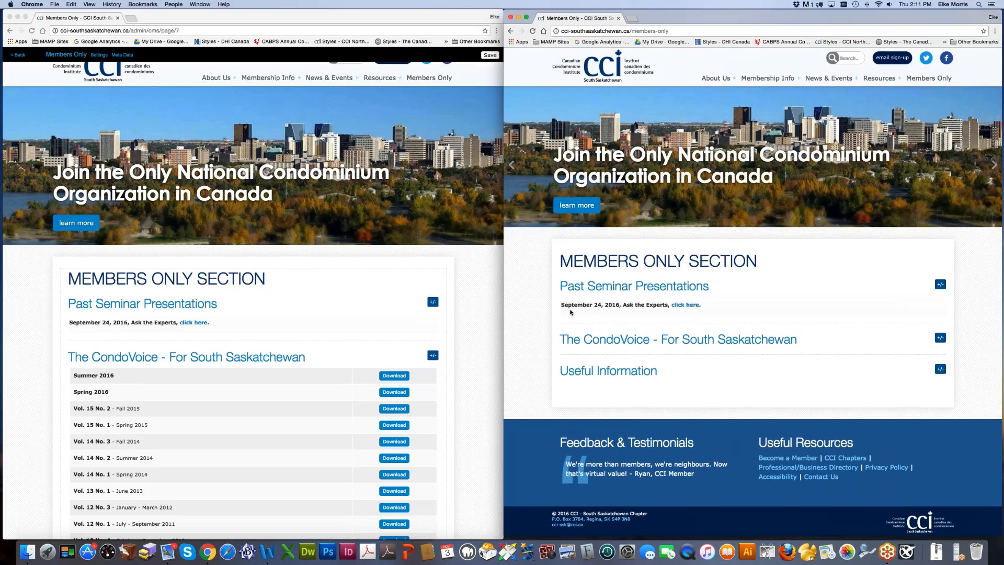
Step: Test the seminar entry's "click here" link on the live page and examine the files folder in the opened PDF's address
{"action": "left_click", "coordinate": [685, 305]}
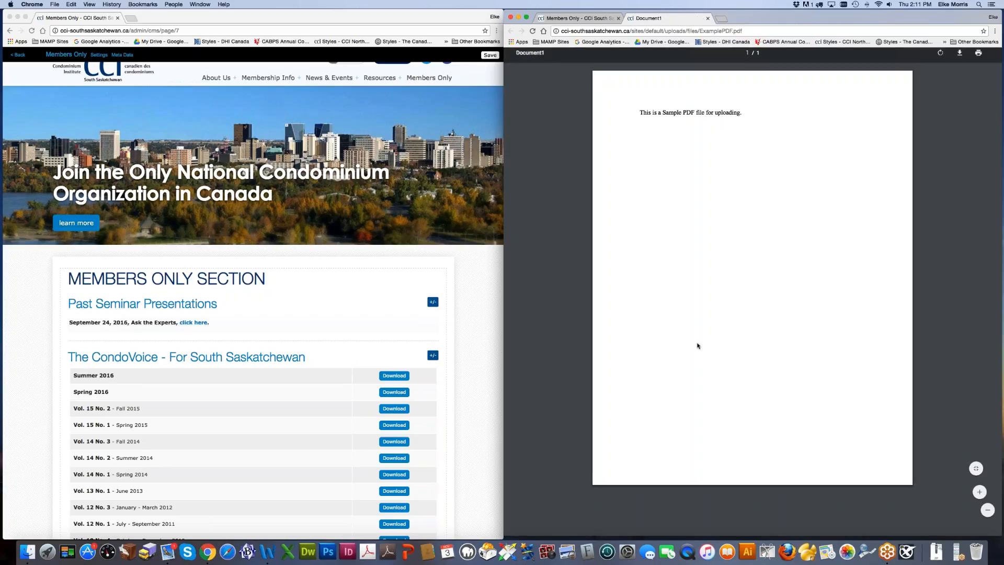
{"action": "left_click", "coordinate": [707, 18]}
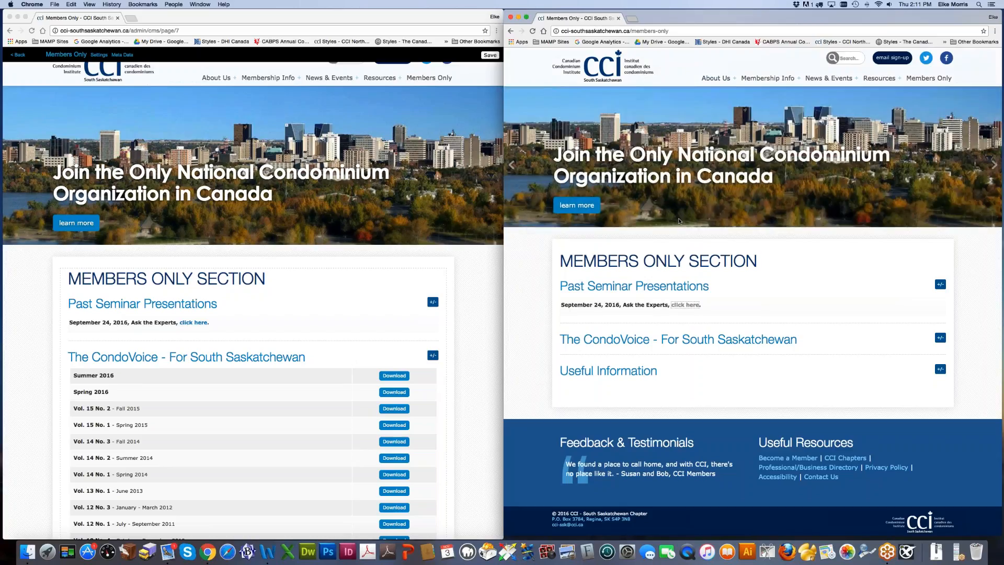
{"action": "left_click", "coordinate": [685, 305]}
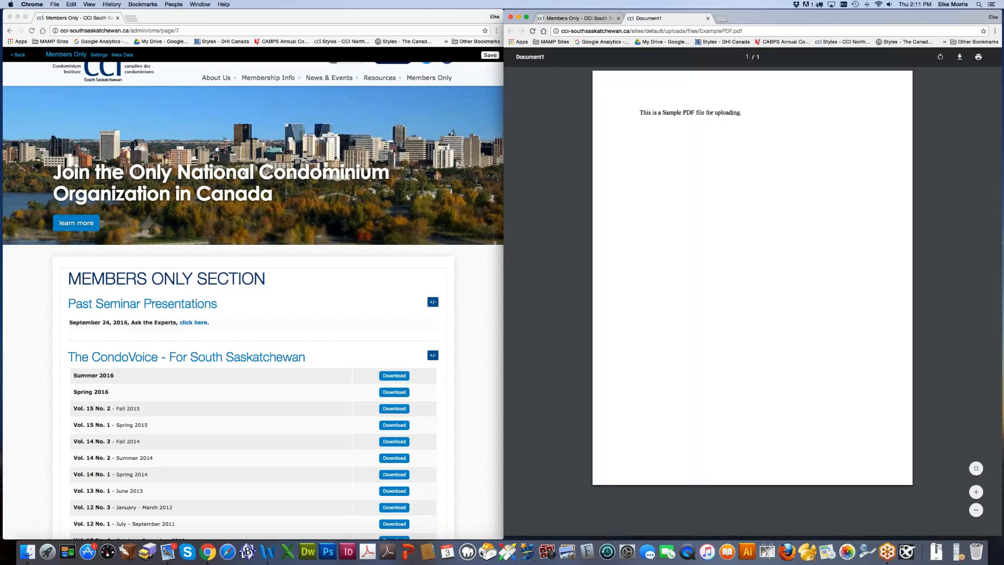
{"action": "left_click_drag", "start_coordinate": [631, 31], "coordinate": [698, 32]}
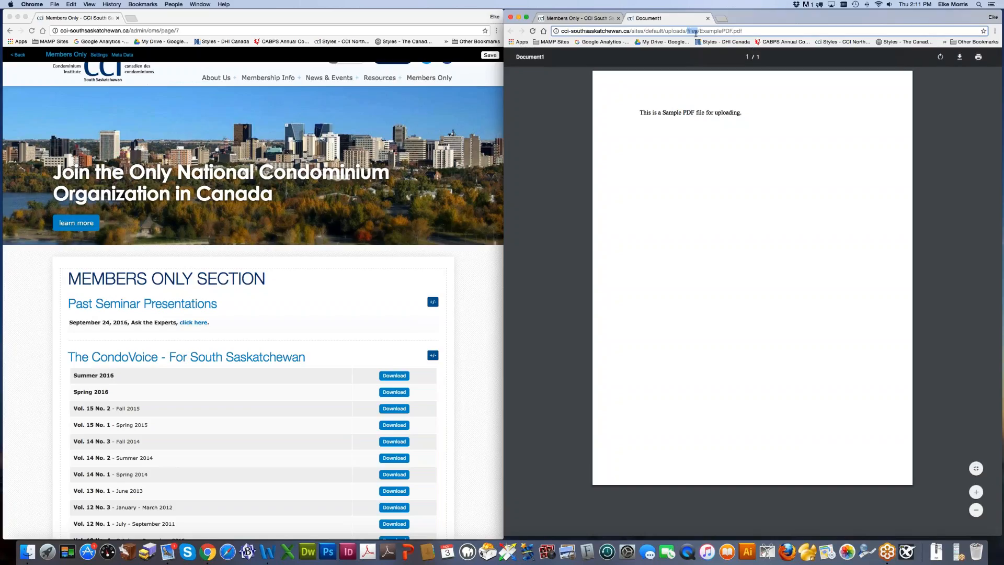
Step: Reopen the Members Only text module, browse the server from the Link dialog, and delete ExamplePDF.pdf from the Files folder
{"action": "left_click", "coordinate": [309, 366]}
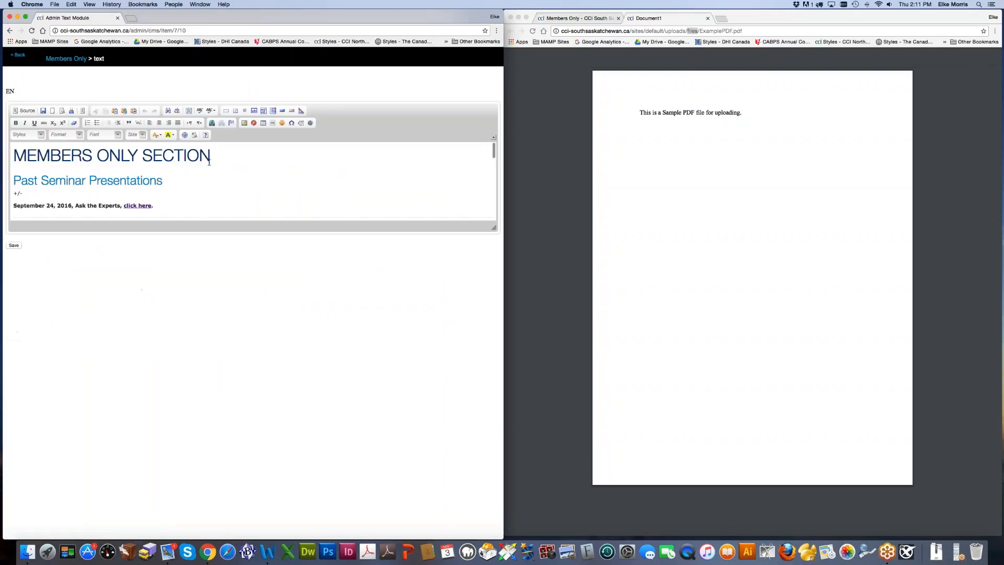
{"action": "left_click", "coordinate": [211, 123]}
{"action": "left_click", "coordinate": [211, 298]}
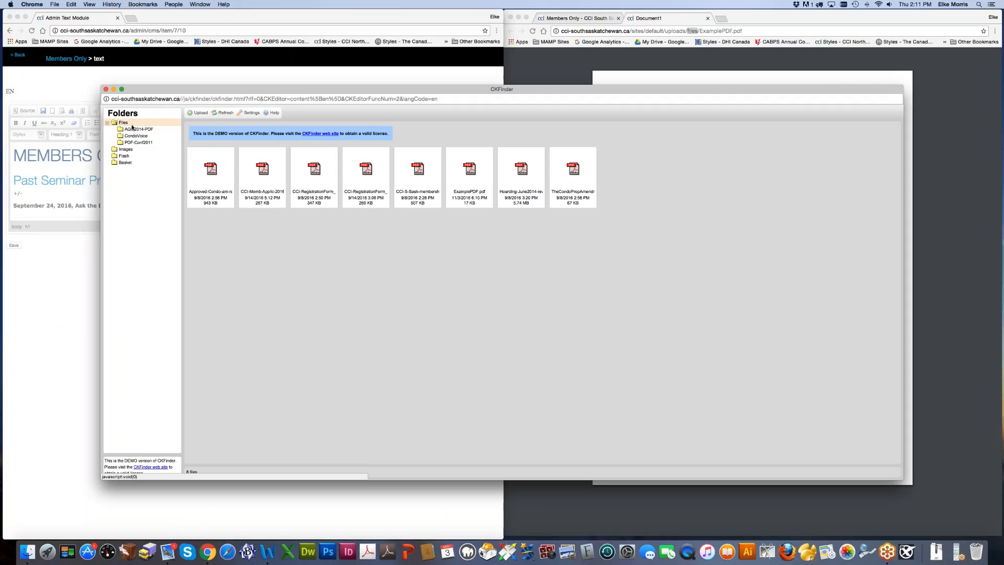
{"action": "left_click", "coordinate": [123, 122]}
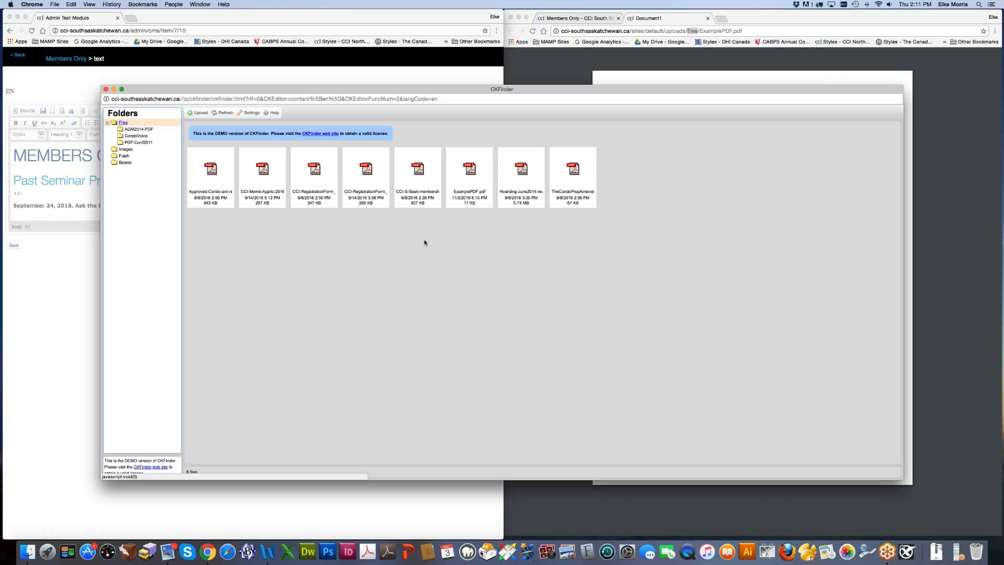
{"action": "left_click", "coordinate": [469, 178]}
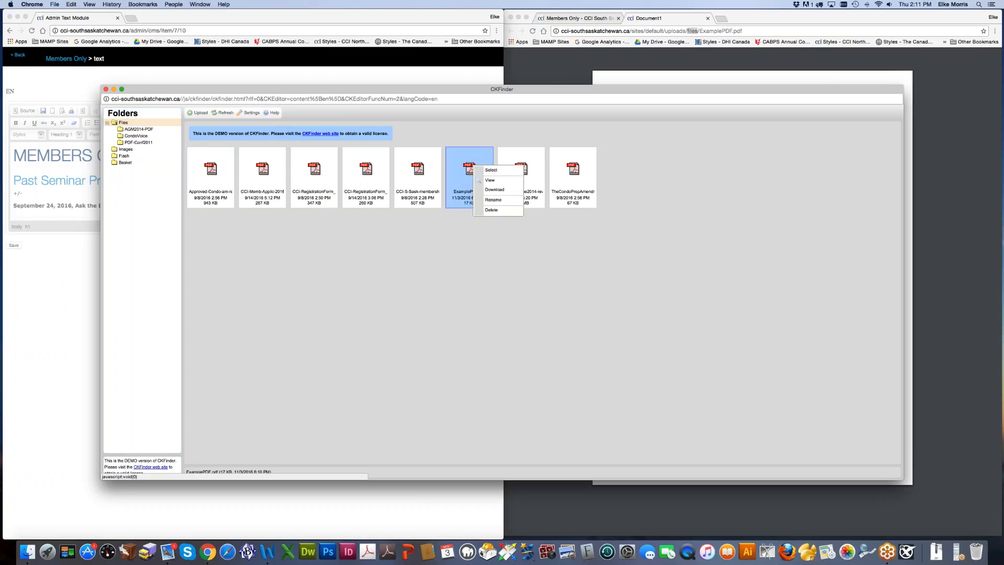
{"action": "left_click", "coordinate": [484, 208]}
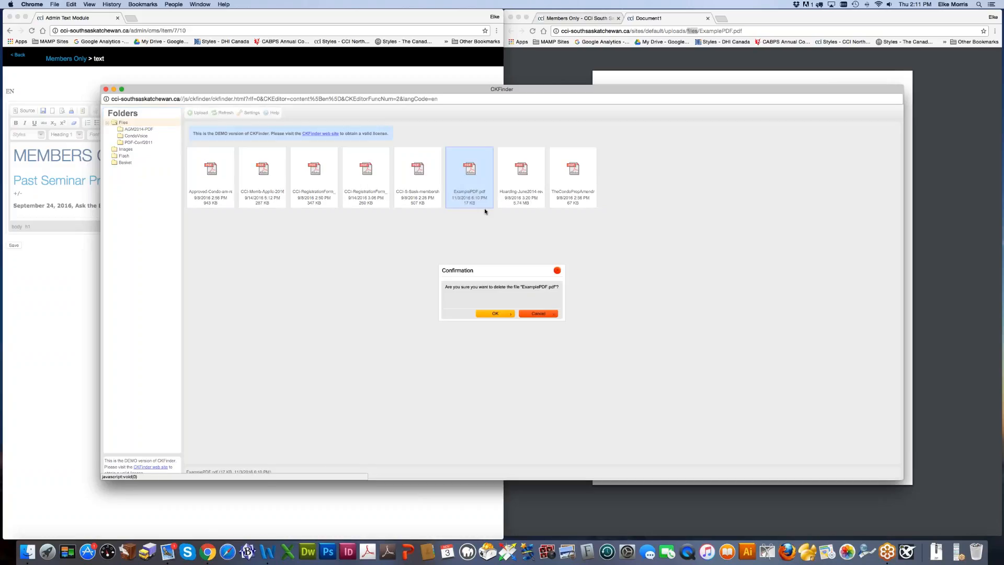
{"action": "left_click", "coordinate": [493, 311]}
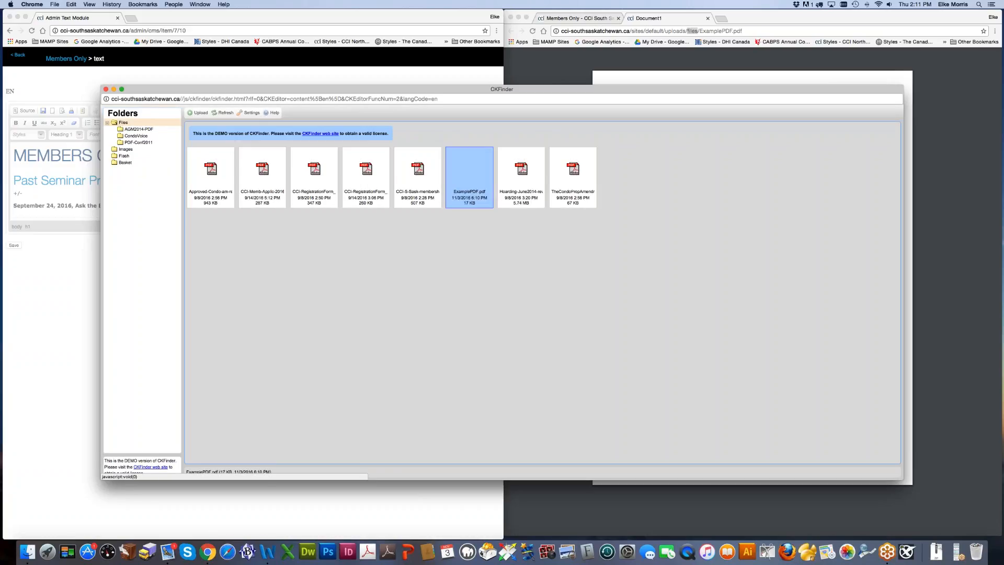
Step: Delete ExamplePDF.pdf from the CondoVoice folder, then close the file browser and cancel the Link dialog
{"action": "left_click", "coordinate": [136, 136]}
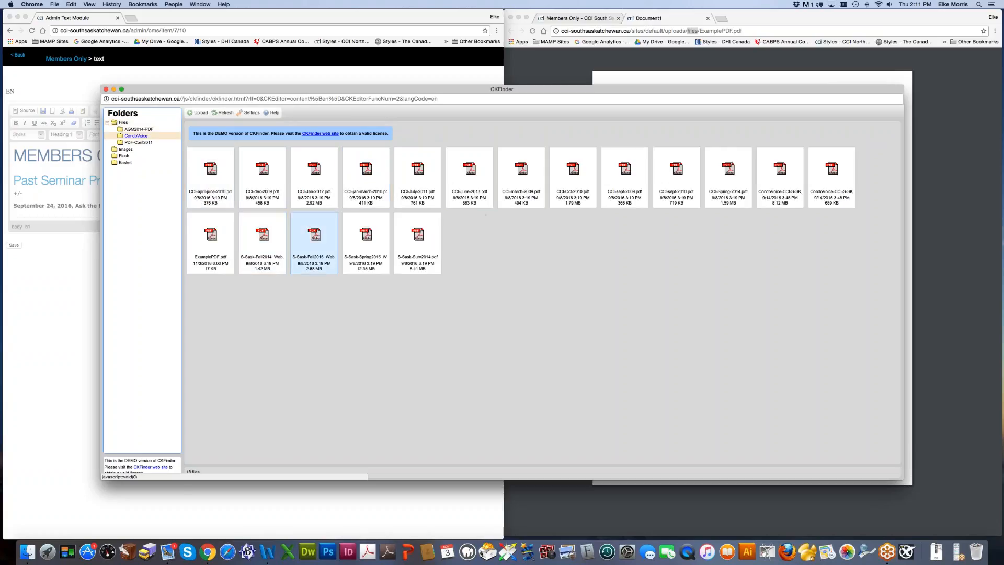
{"action": "right_click", "coordinate": [212, 236]}
{"action": "left_click", "coordinate": [209, 238]}
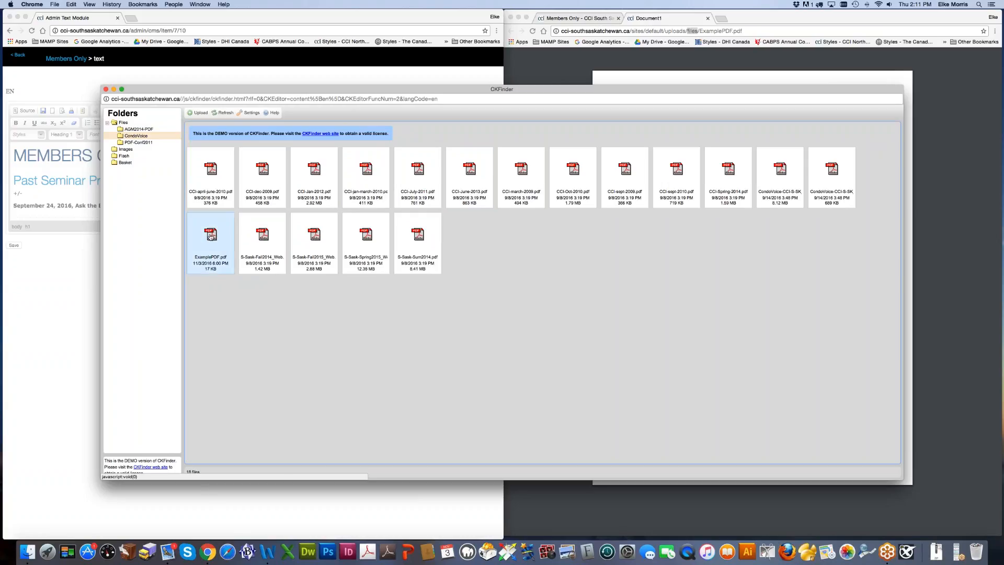
{"action": "left_click", "coordinate": [211, 236]}
{"action": "right_click", "coordinate": [211, 237]}
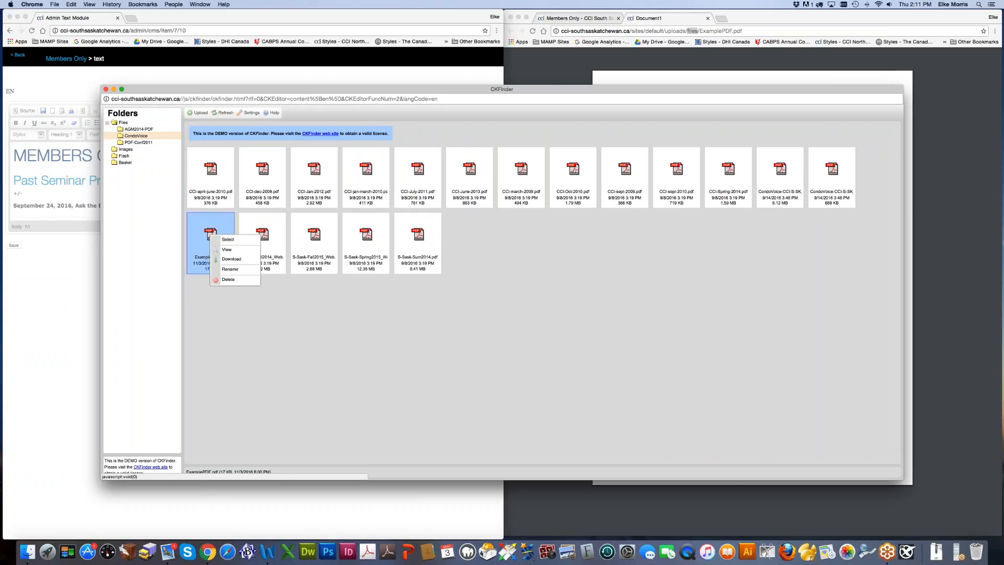
{"action": "left_click", "coordinate": [221, 282]}
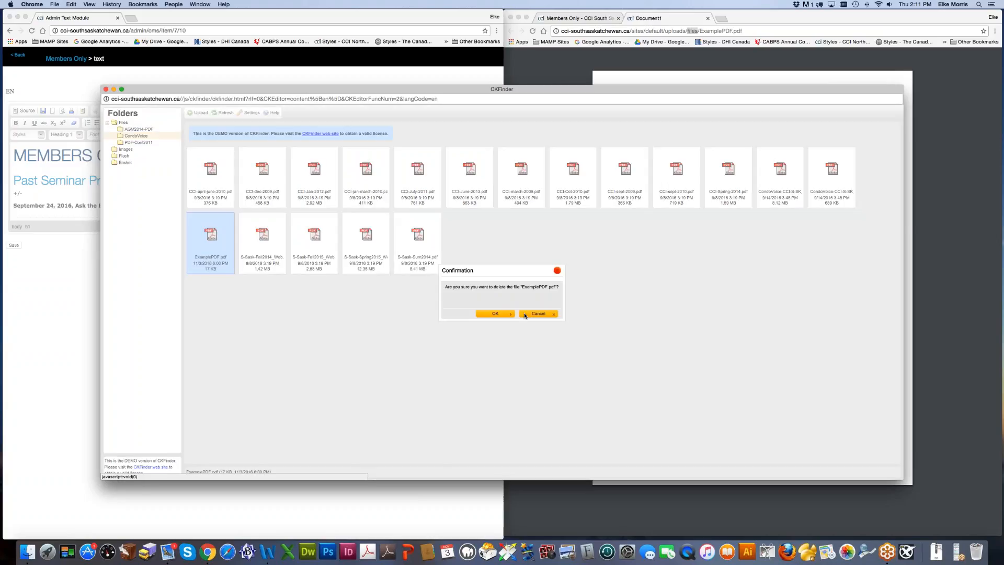
{"action": "left_click", "coordinate": [501, 315]}
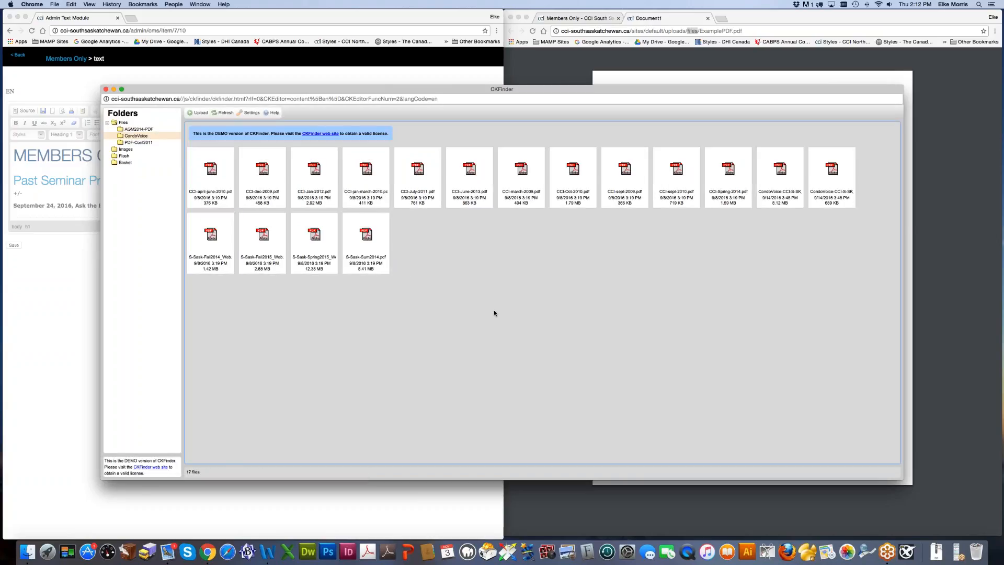
{"action": "left_click", "coordinate": [105, 88]}
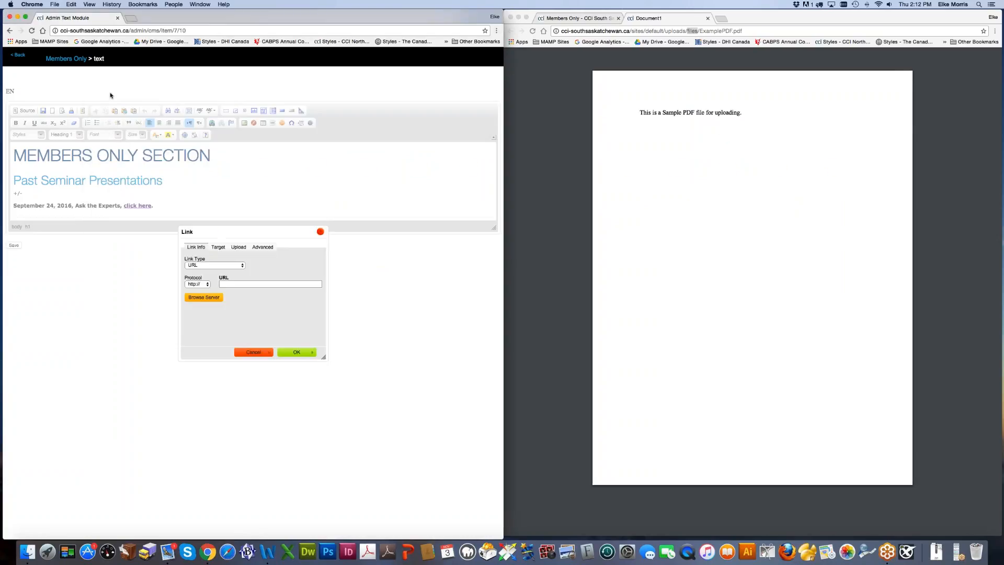
{"action": "left_click", "coordinate": [253, 352]}
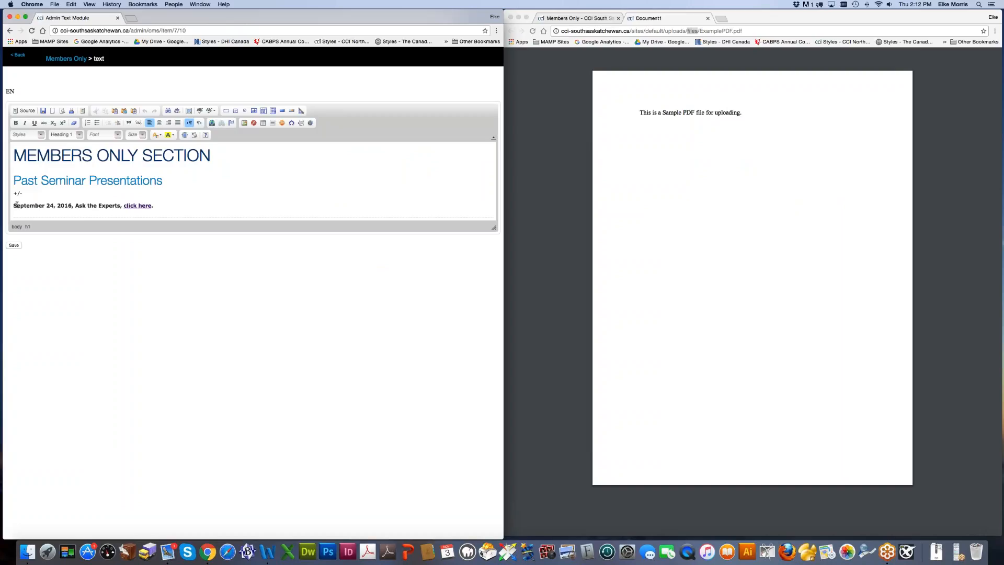
Step: Replace the September 24, 2016 seminar entry in the Members Only text with "Coming soon." and save the module
{"action": "left_click_drag", "start_coordinate": [16, 204], "coordinate": [164, 204]}
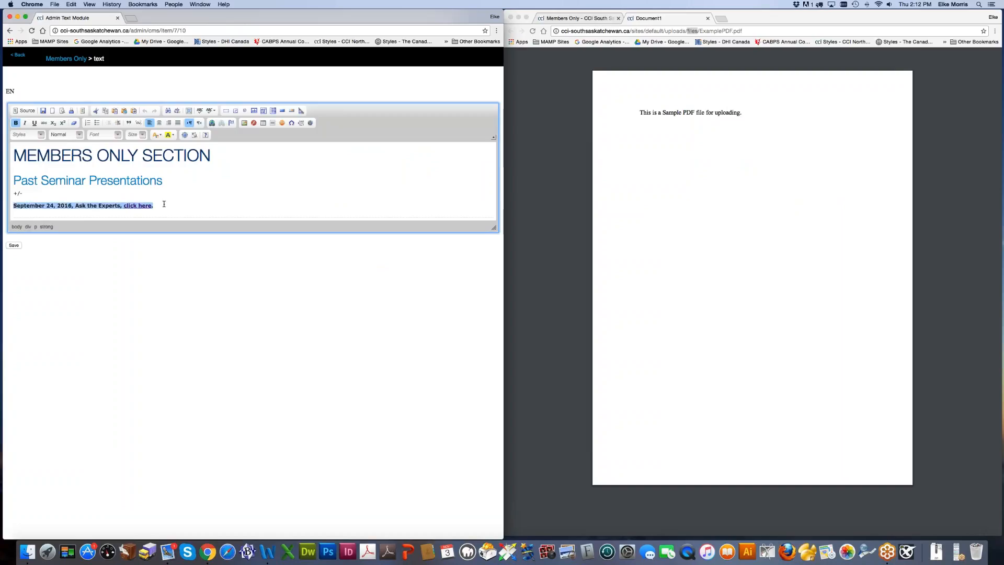
{"action": "type", "text": "Coming soon."}
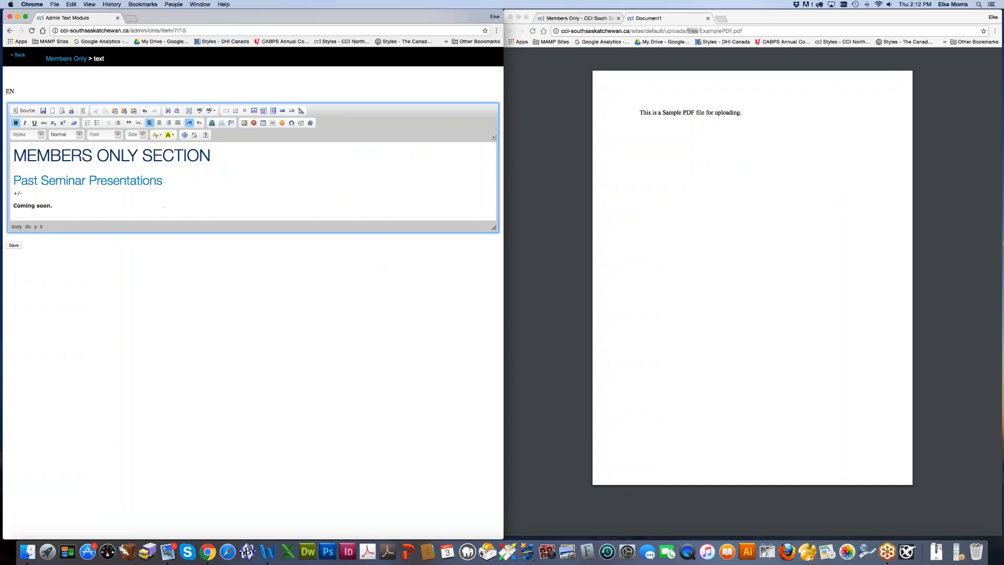
{"action": "left_click", "coordinate": [14, 245]}
Step: Close the sample PDF, reload the live Members Only page, and return the admin to the Content Management page list
{"action": "left_click", "coordinate": [669, 265]}
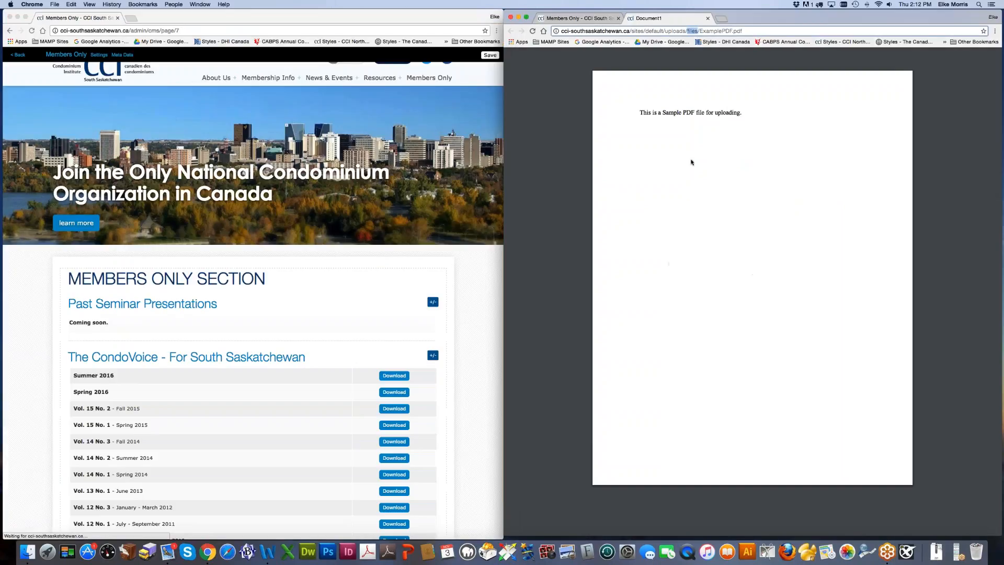
{"action": "left_click", "coordinate": [707, 18]}
{"action": "left_click", "coordinate": [532, 31]}
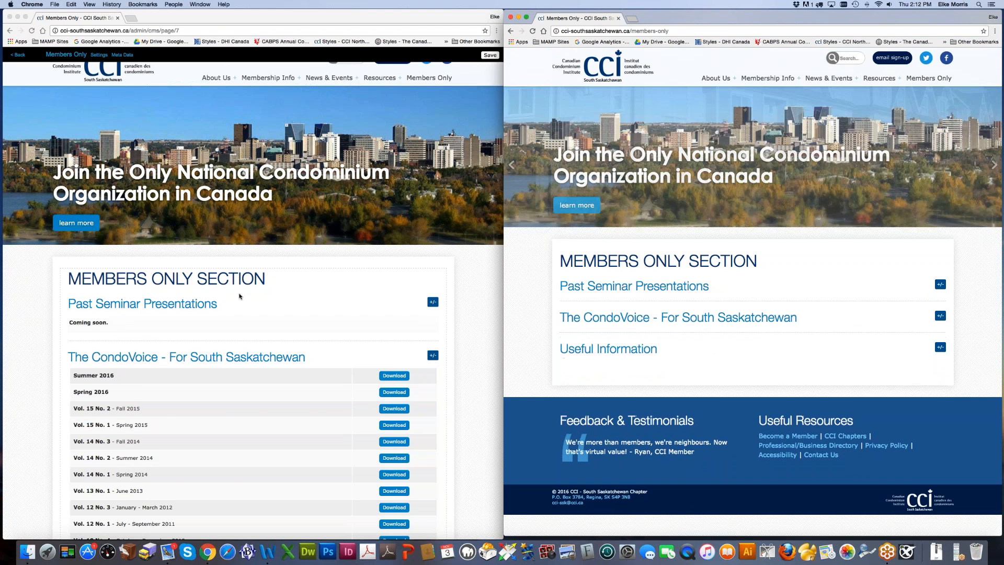
{"action": "left_click", "coordinate": [264, 312]}
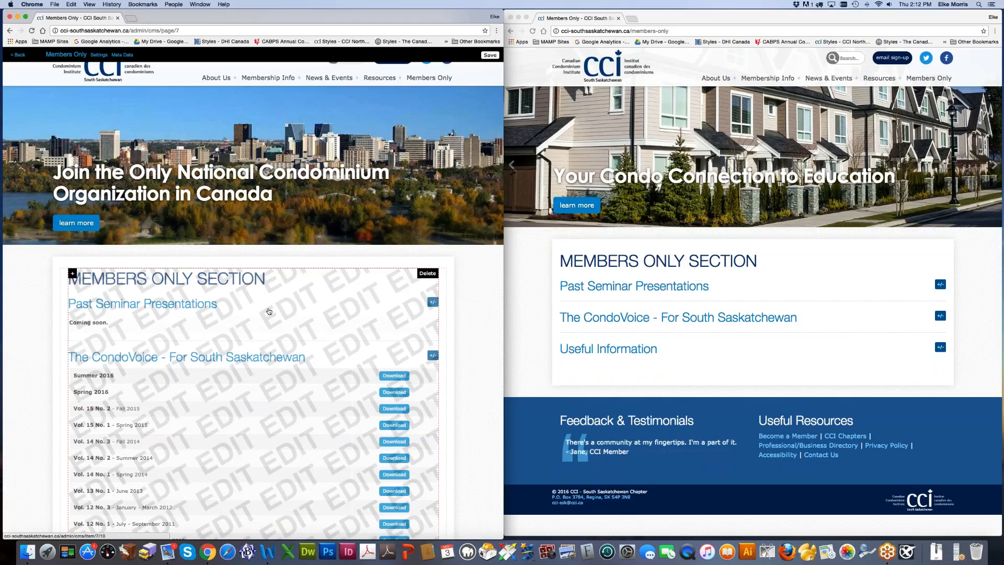
{"action": "left_click", "coordinate": [269, 311]}
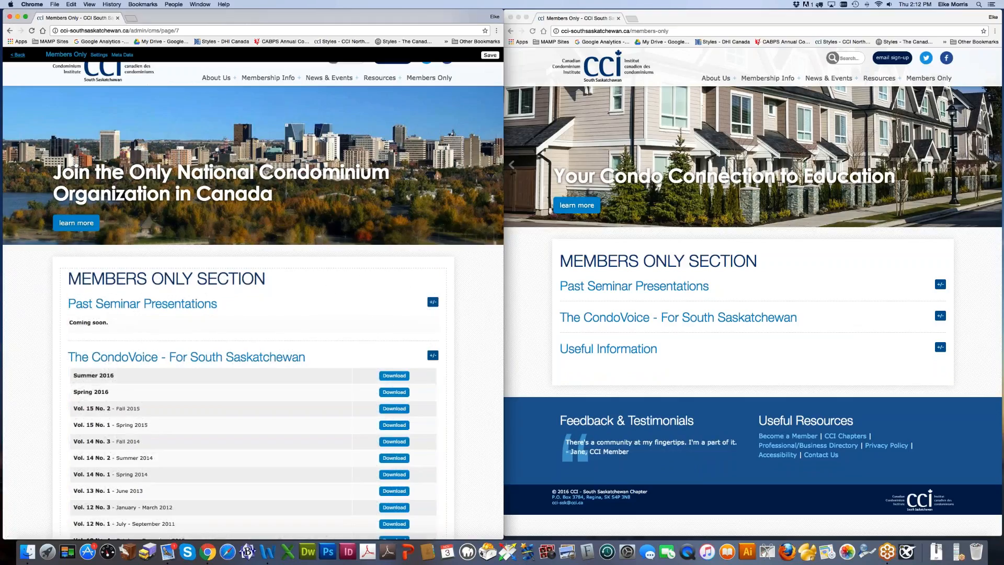
{"action": "left_click", "coordinate": [18, 55]}
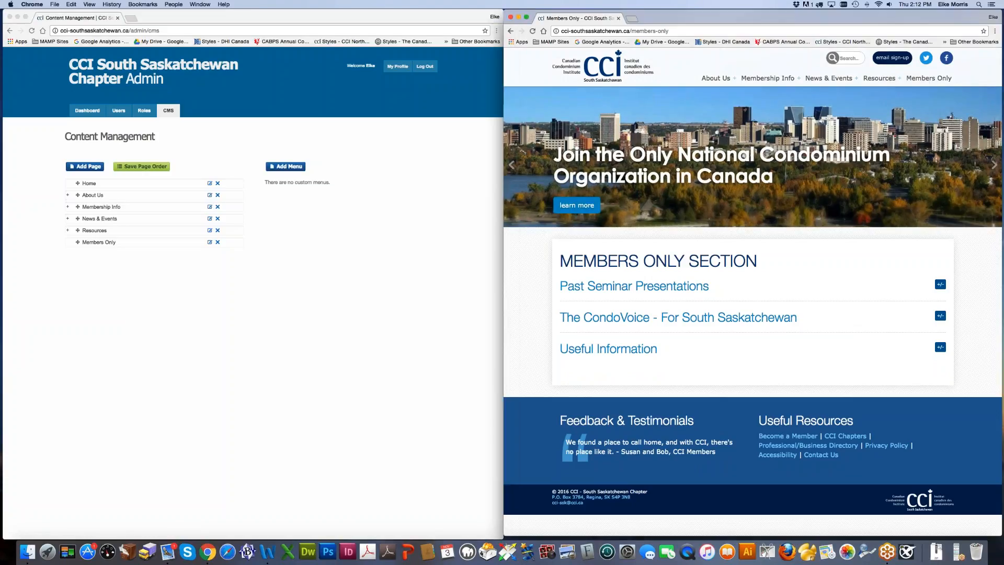
Step: Open the live site's Events page, review its calendar entry, and expand News & Events in the admin page list
{"action": "left_click", "coordinate": [823, 98]}
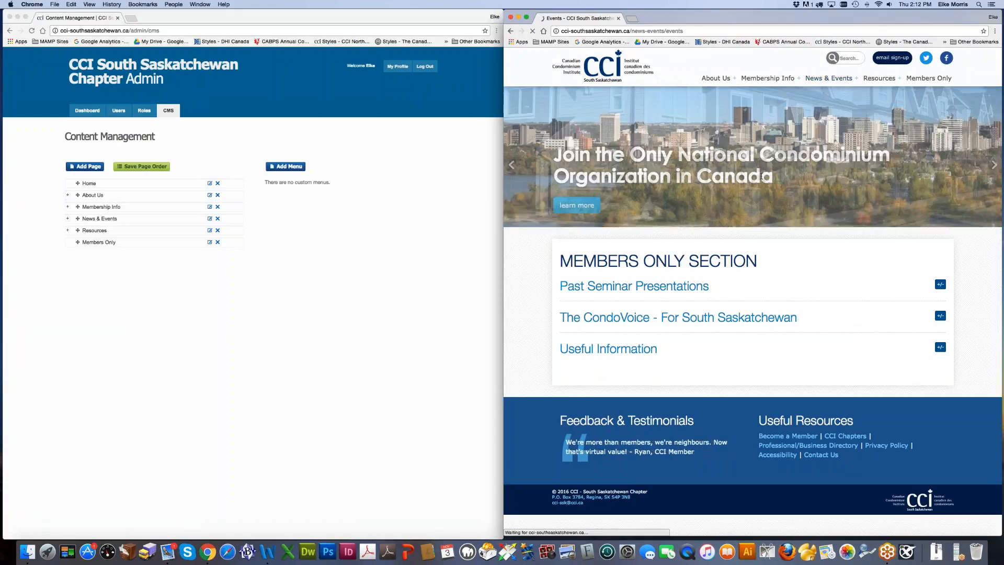
{"action": "scroll", "coordinate": [701, 353], "scroll_direction": "down", "scroll_amount": 2}
{"action": "scroll", "coordinate": [700, 353], "scroll_direction": "down", "scroll_amount": 3}
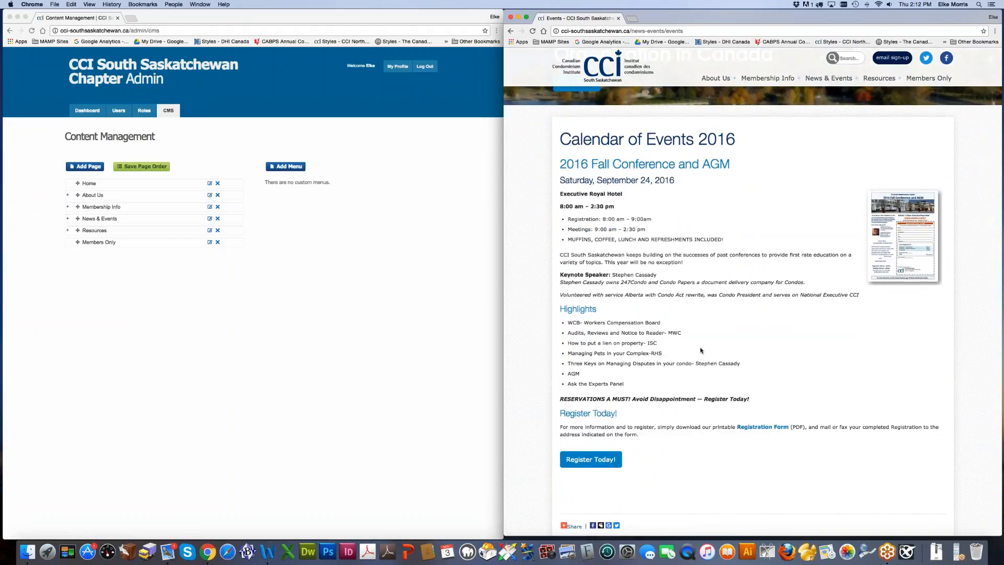
{"action": "left_click", "coordinate": [243, 331]}
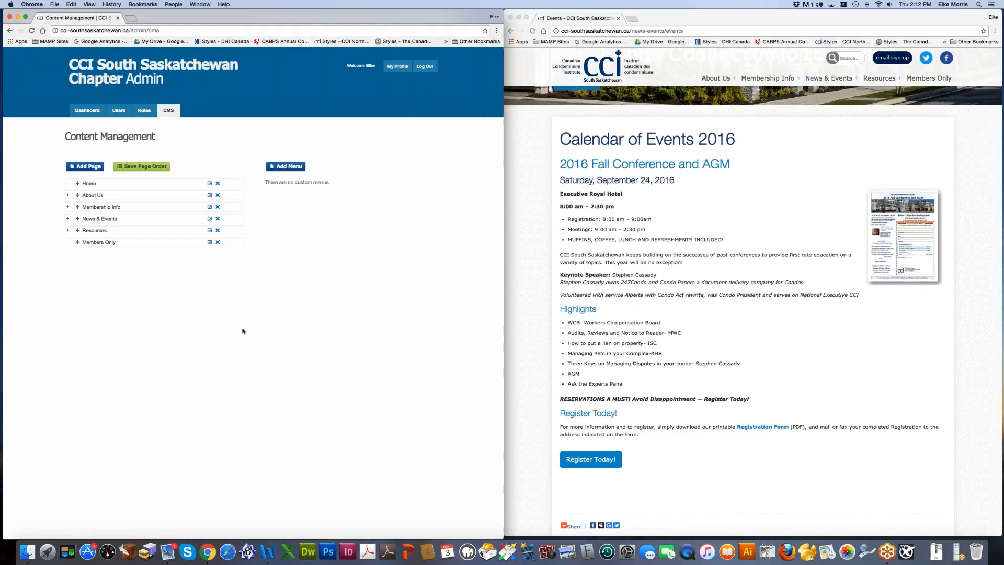
{"action": "left_click", "coordinate": [68, 219]}
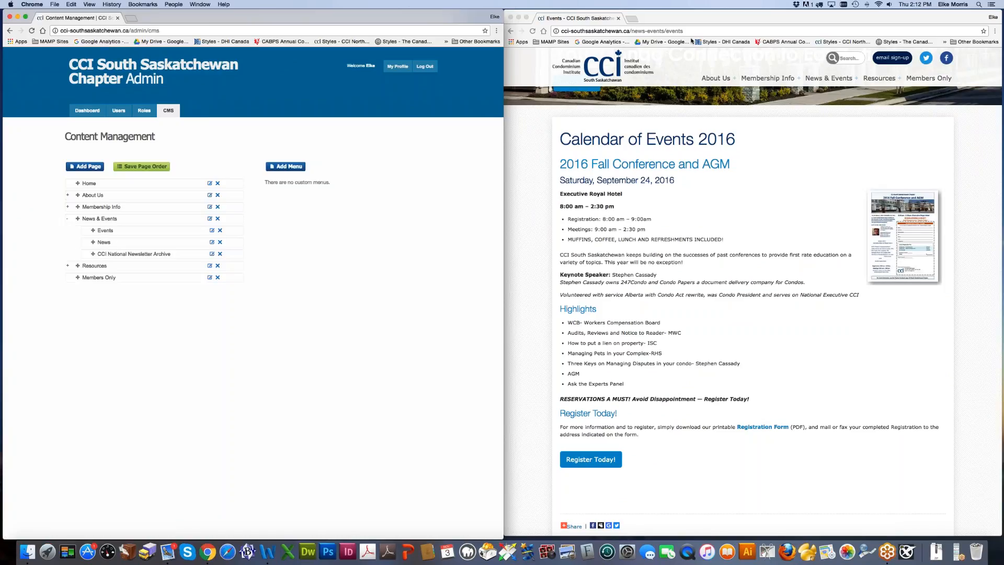
Step: Check the news-events/events path in the live page's address and open the matching Events page in a new admin tab
{"action": "left_click", "coordinate": [785, 247]}
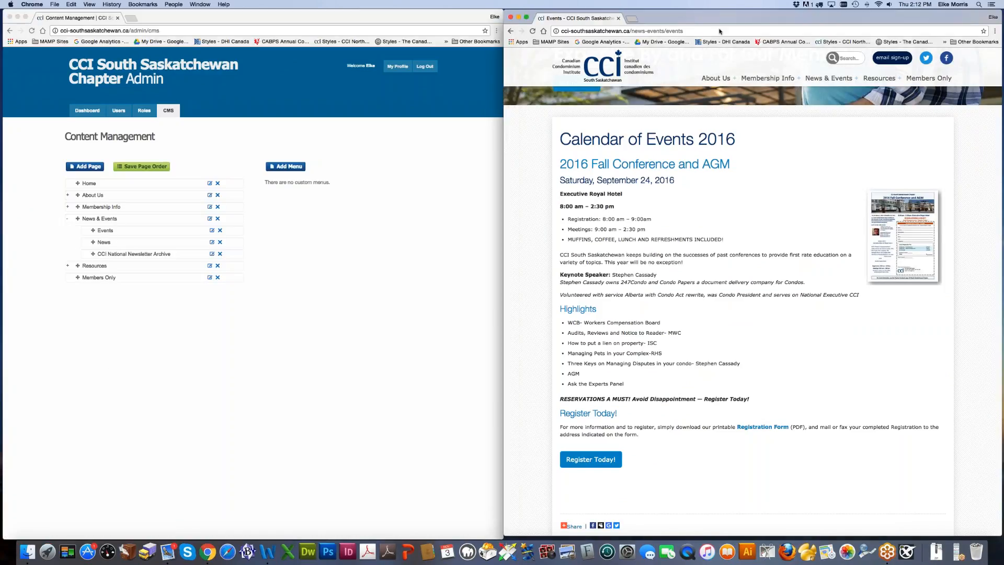
{"action": "left_click", "coordinate": [682, 31]}
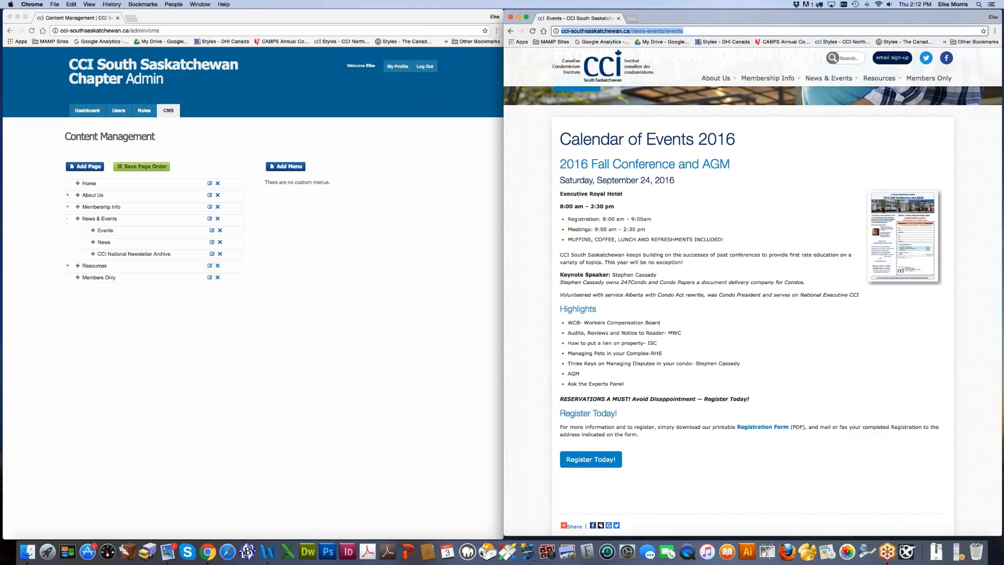
{"action": "left_click_drag", "start_coordinate": [696, 31], "coordinate": [621, 33]}
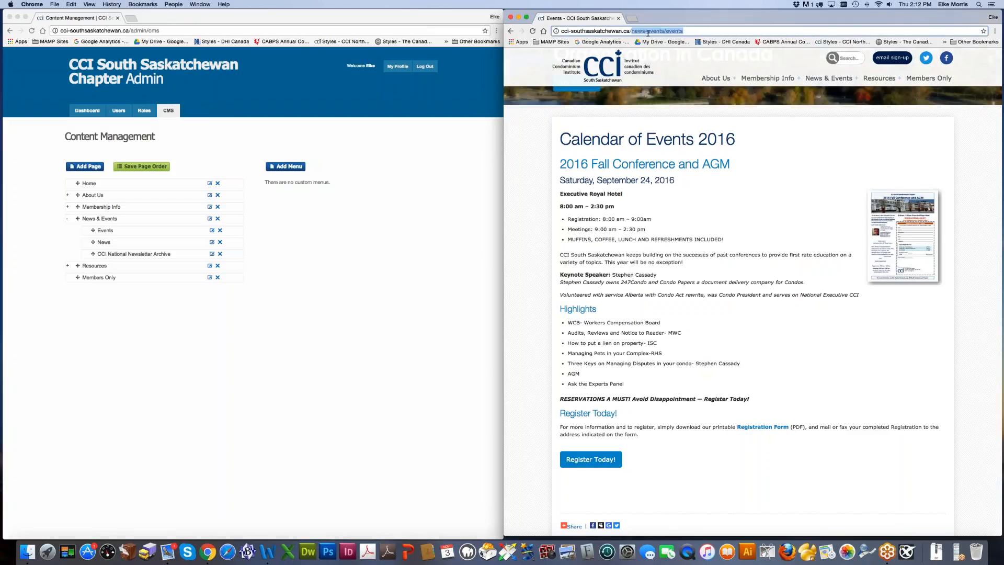
{"action": "left_click", "coordinate": [189, 346]}
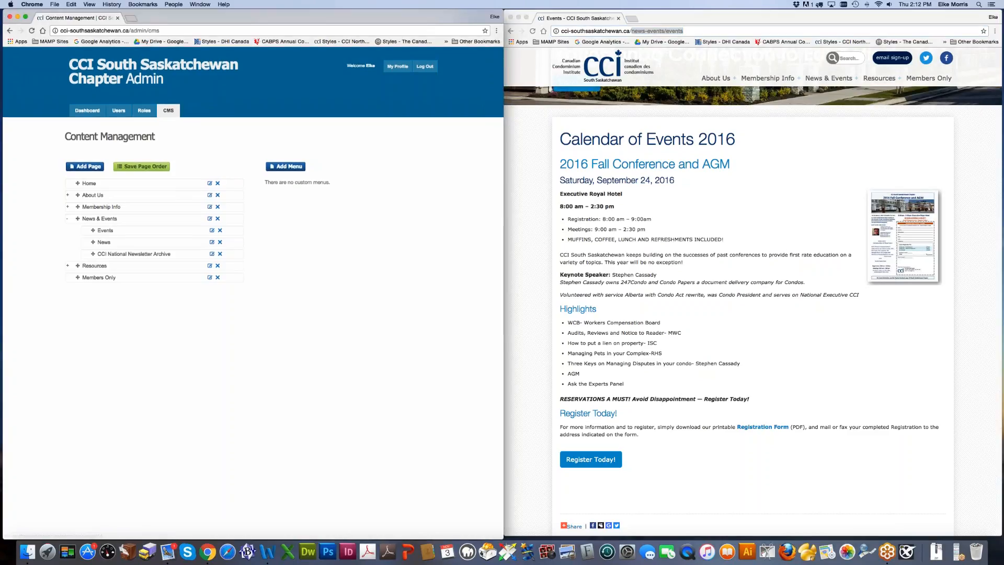
{"action": "right_click", "coordinate": [105, 231]}
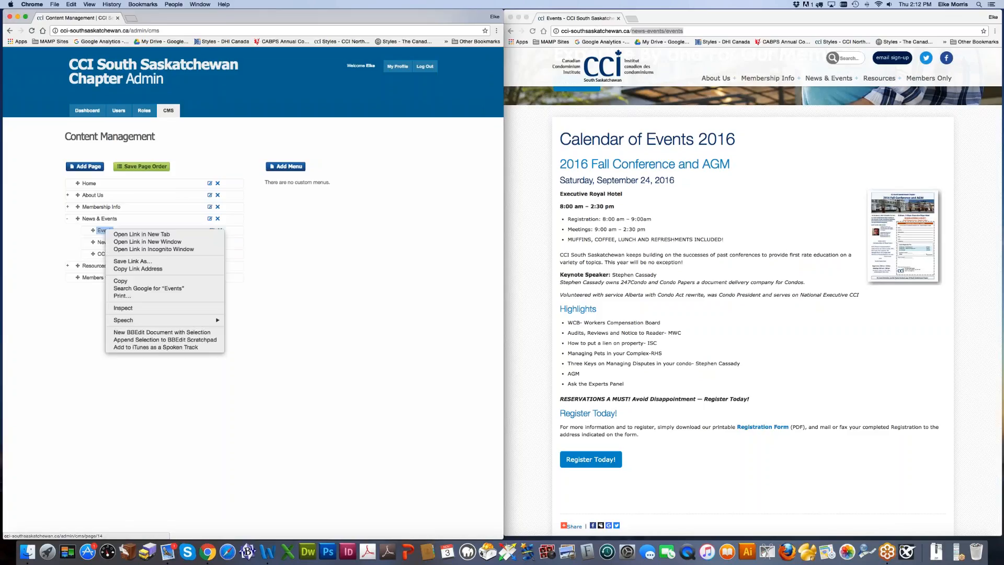
{"action": "left_click", "coordinate": [141, 234]}
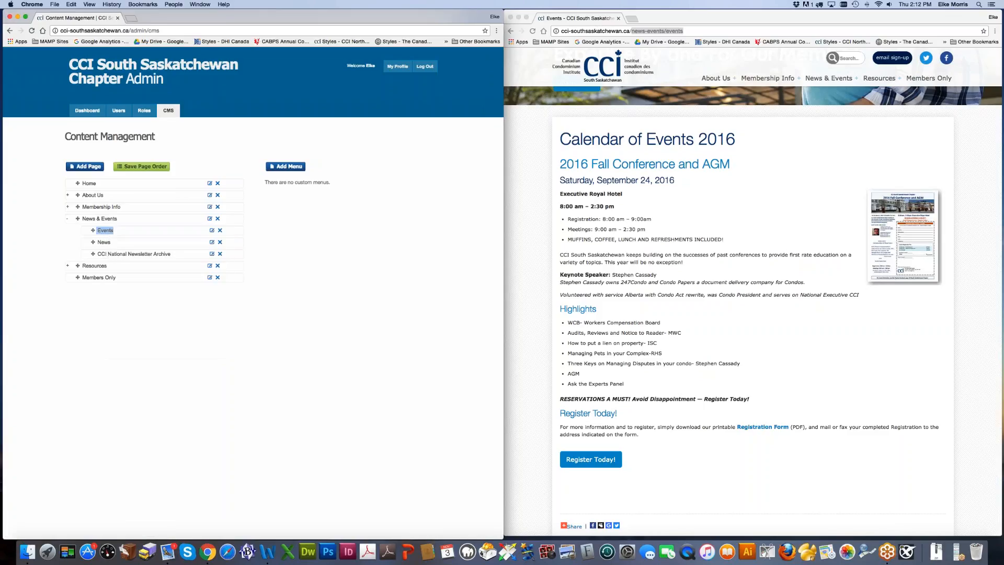
{"action": "left_click", "coordinate": [162, 18]}
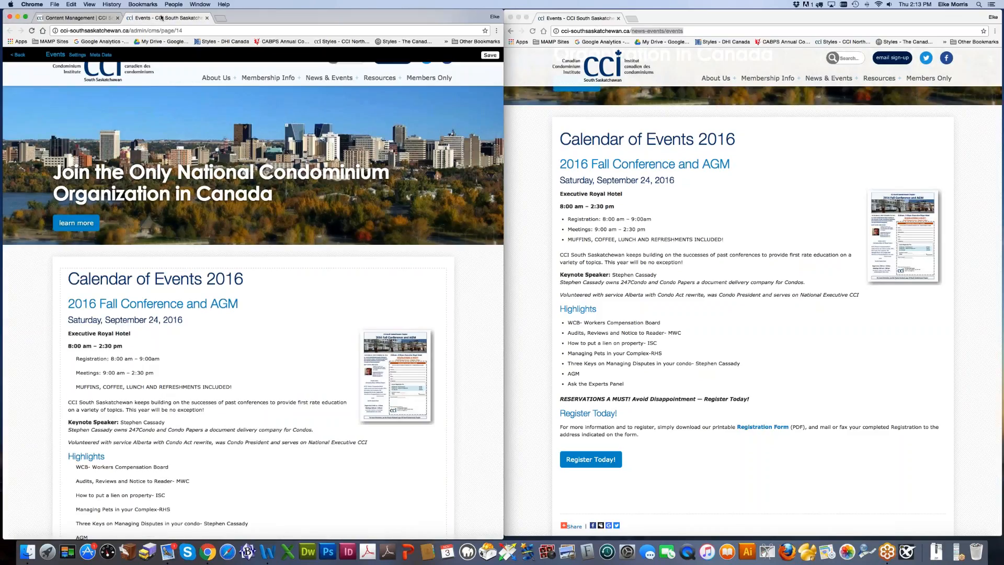
{"action": "scroll", "coordinate": [305, 340], "scroll_direction": "down", "scroll_amount": 5}
{"action": "scroll", "coordinate": [305, 341], "scroll_direction": "down", "scroll_amount": 1}
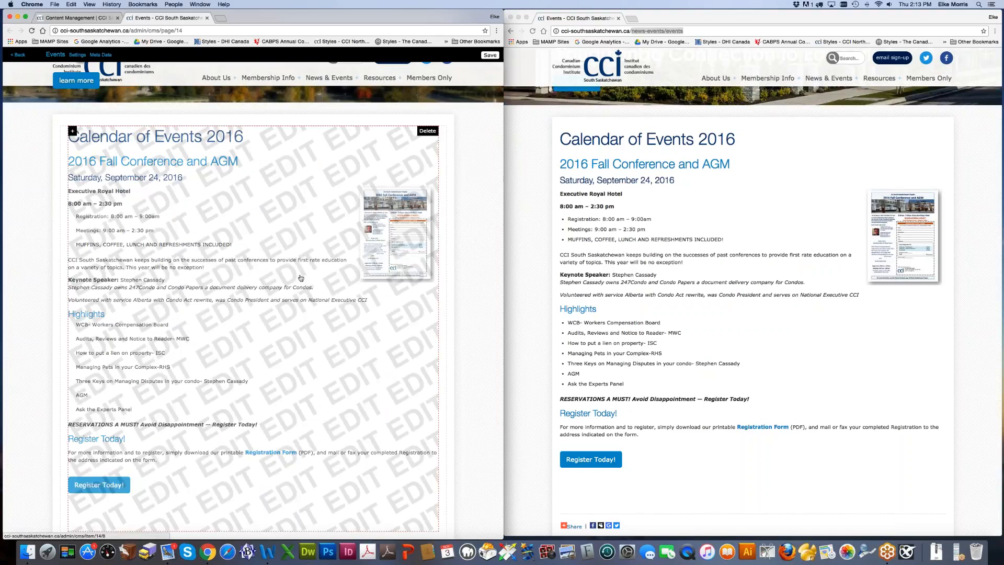
{"action": "left_click", "coordinate": [293, 328]}
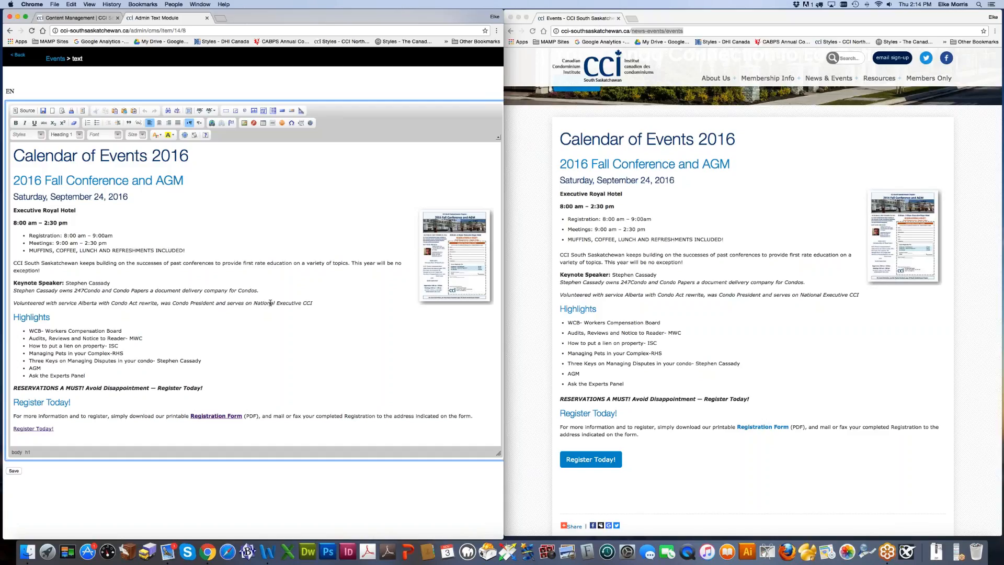
{"action": "scroll", "coordinate": [467, 257], "scroll_direction": "down", "scroll_amount": 1}
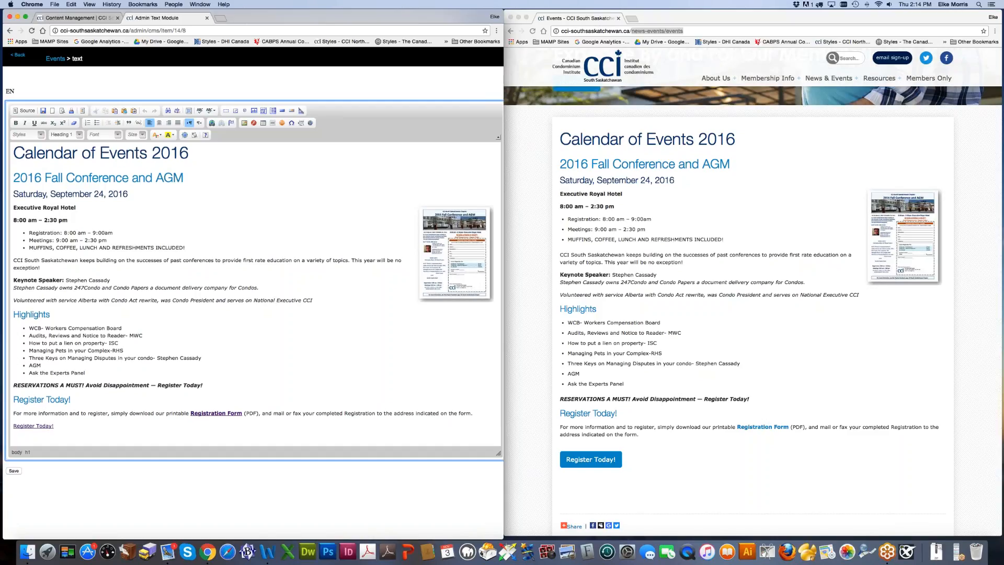
{"action": "left_click", "coordinate": [19, 55]}
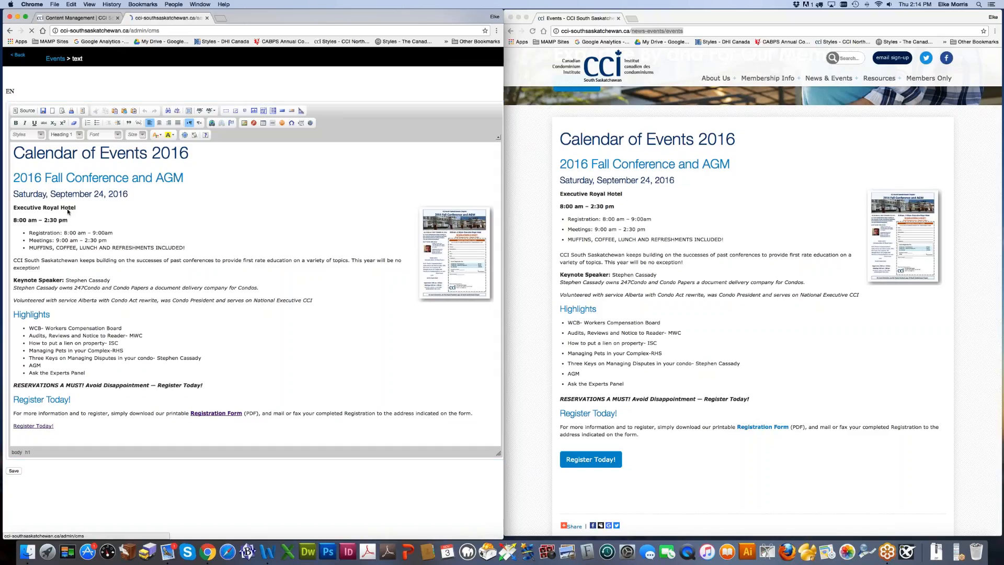
{"action": "left_click", "coordinate": [67, 218]}
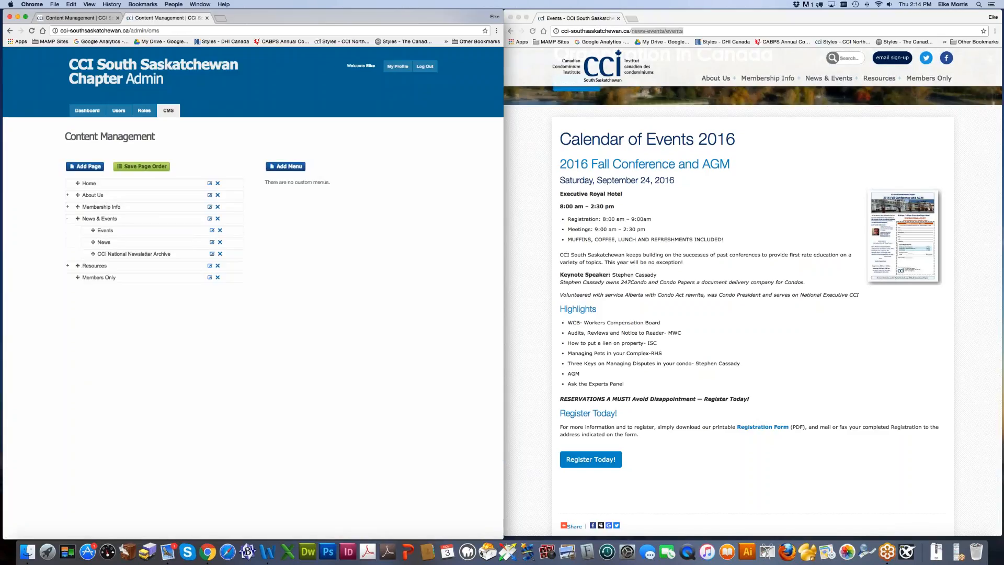
{"action": "left_click", "coordinate": [106, 231]}
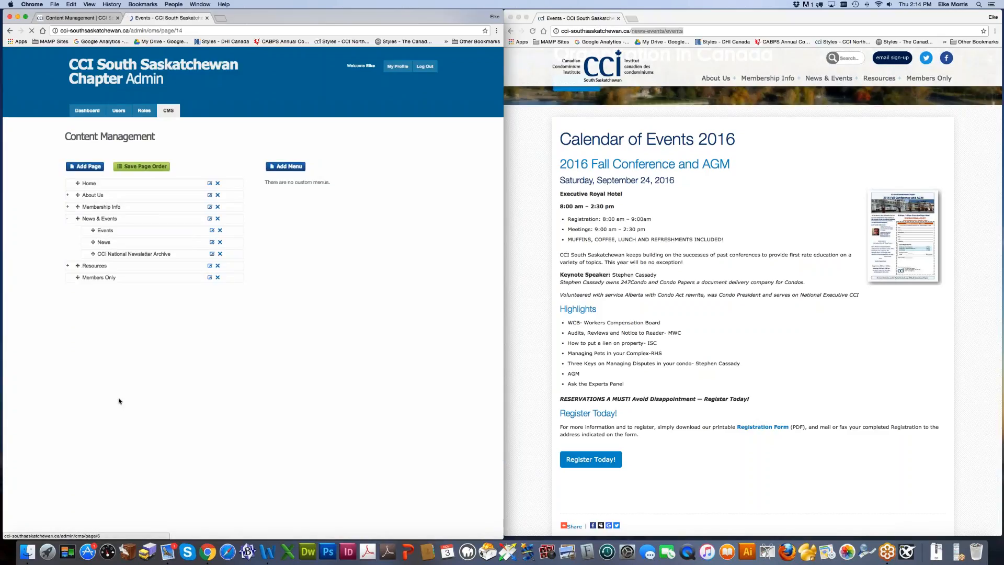
Step: Open the Events page's text module, enlarge its editor to show all the content, and switch it to HTML source
{"action": "left_click", "coordinate": [333, 362]}
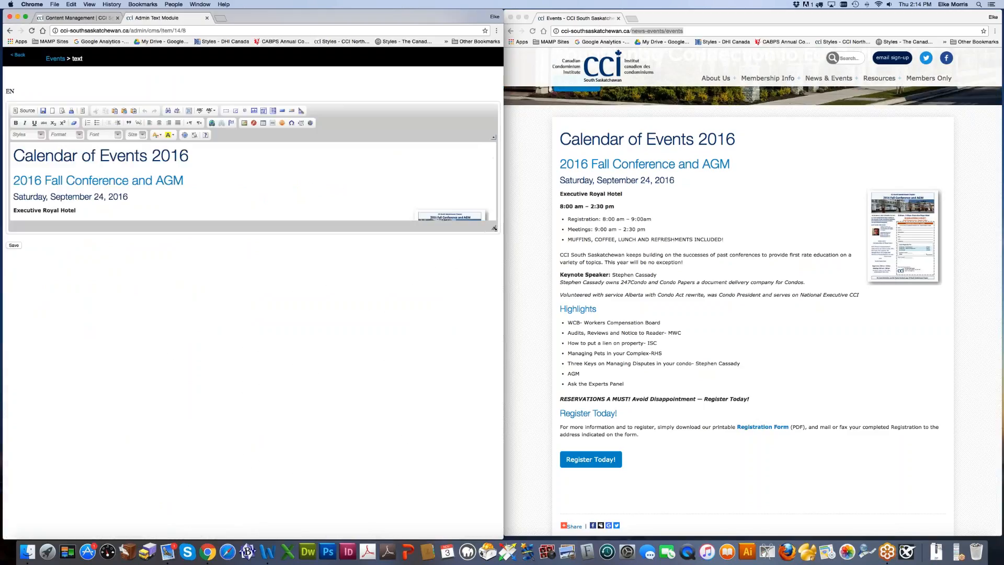
{"action": "left_click_drag", "start_coordinate": [493, 234], "coordinate": [491, 499]}
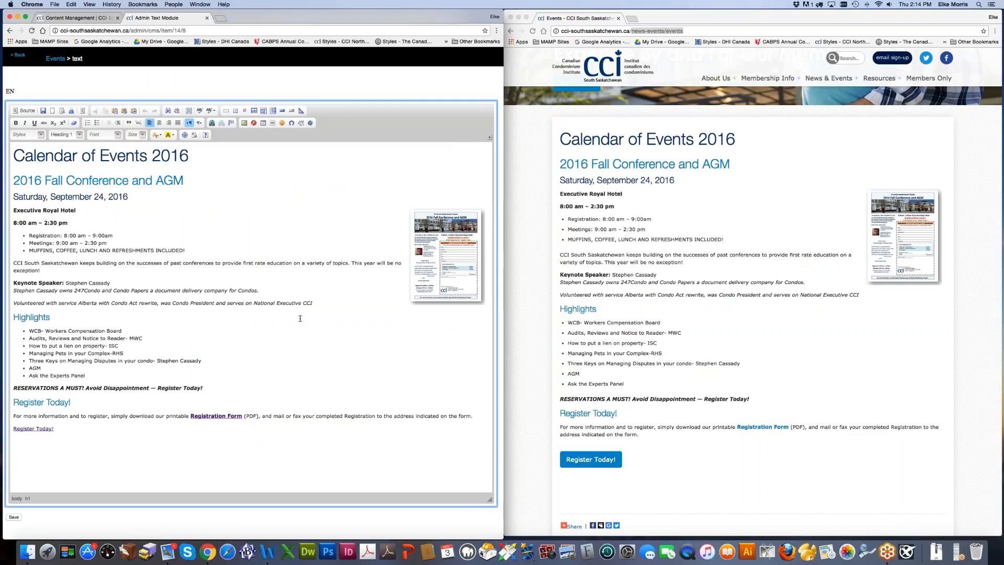
{"action": "left_click", "coordinate": [24, 111]}
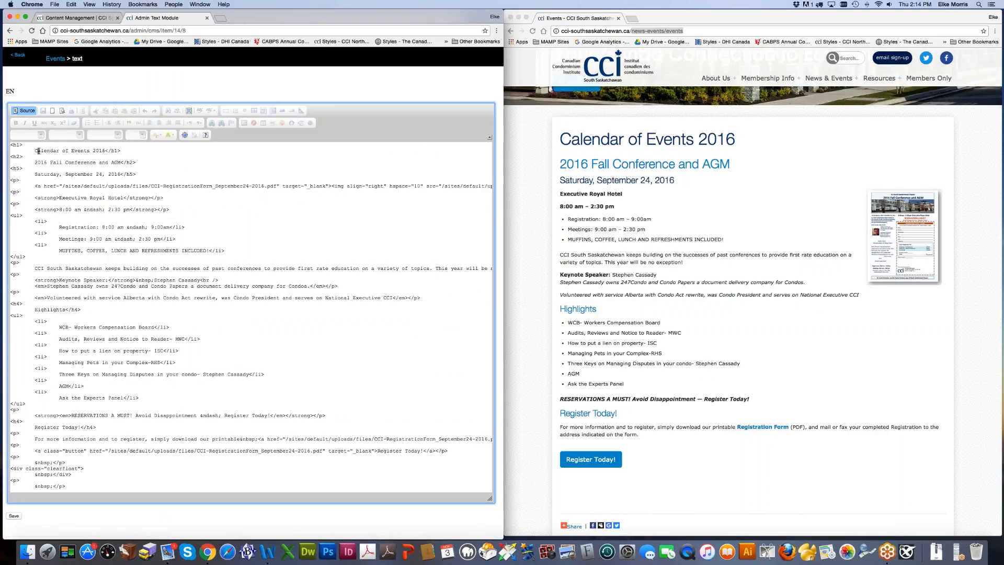
Step: Compare the Calendar of Events heading in the source with the 2016 Fall Conference and AGM section on the live page
{"action": "left_click_drag", "start_coordinate": [38, 150], "coordinate": [84, 150]}
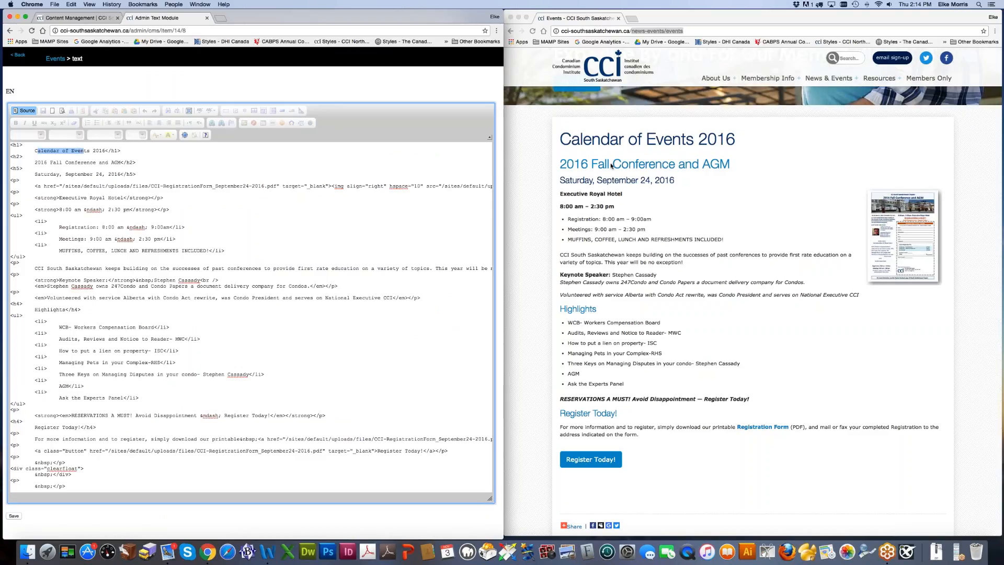
{"action": "left_click", "coordinate": [560, 165]}
{"action": "left_click_drag", "start_coordinate": [560, 165], "coordinate": [678, 468]}
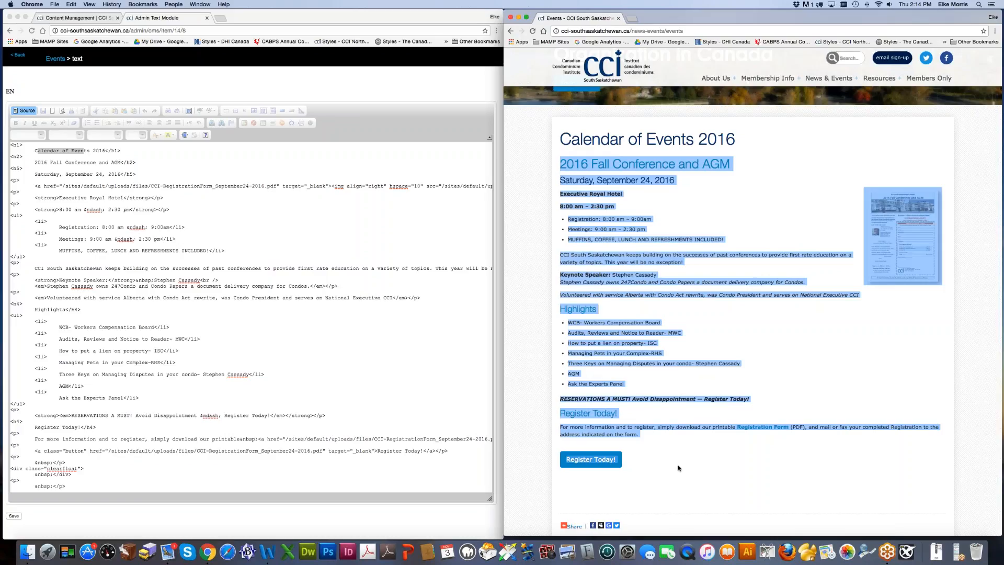
{"action": "left_click", "coordinate": [560, 165]}
{"action": "left_click_drag", "start_coordinate": [559, 165], "coordinate": [736, 169]}
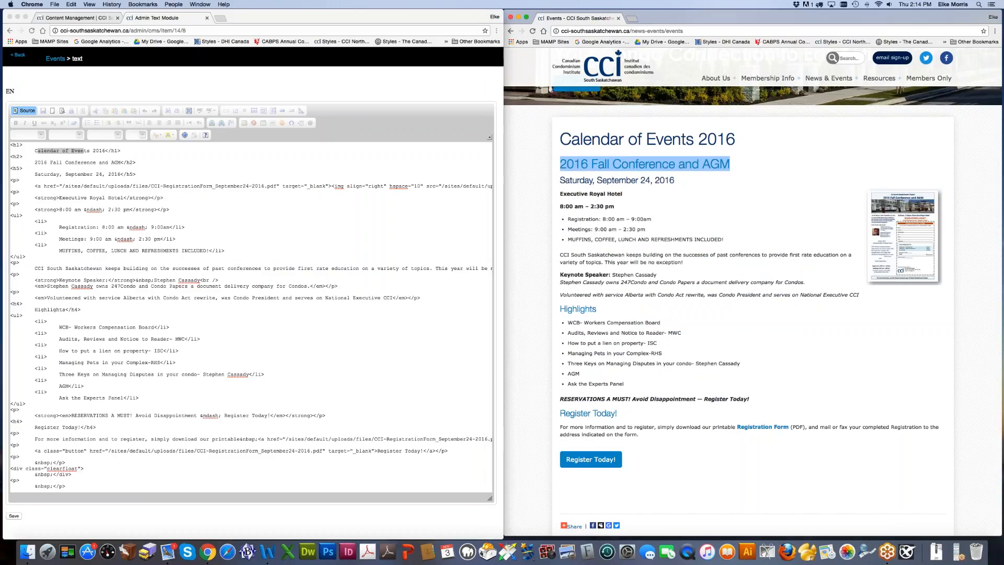
Step: Duplicate the 2016 Fall Conference and AGM block in the source, from its h2 heading through the clearfloat div, directly below the original
{"action": "left_click_drag", "start_coordinate": [35, 162], "coordinate": [135, 164]}
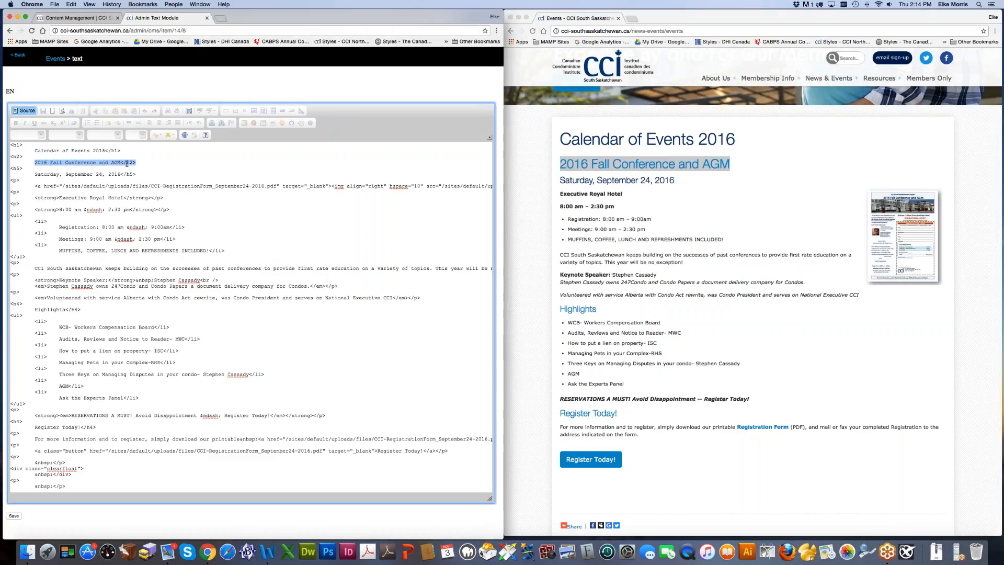
{"action": "left_click_drag", "start_coordinate": [10, 157], "coordinate": [32, 158]}
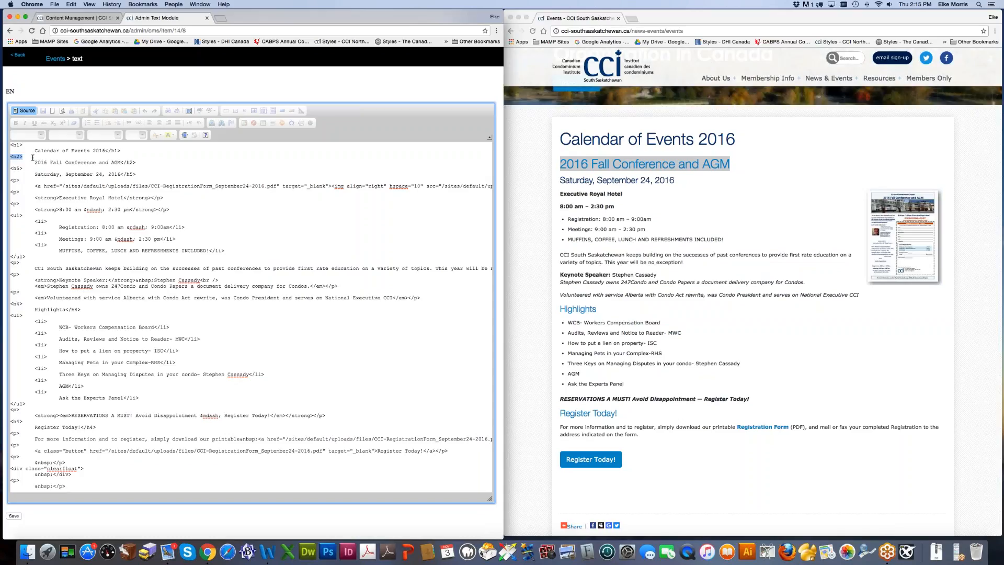
{"action": "left_click", "coordinate": [32, 158]}
{"action": "left_click_drag", "start_coordinate": [10, 156], "coordinate": [13, 168]}
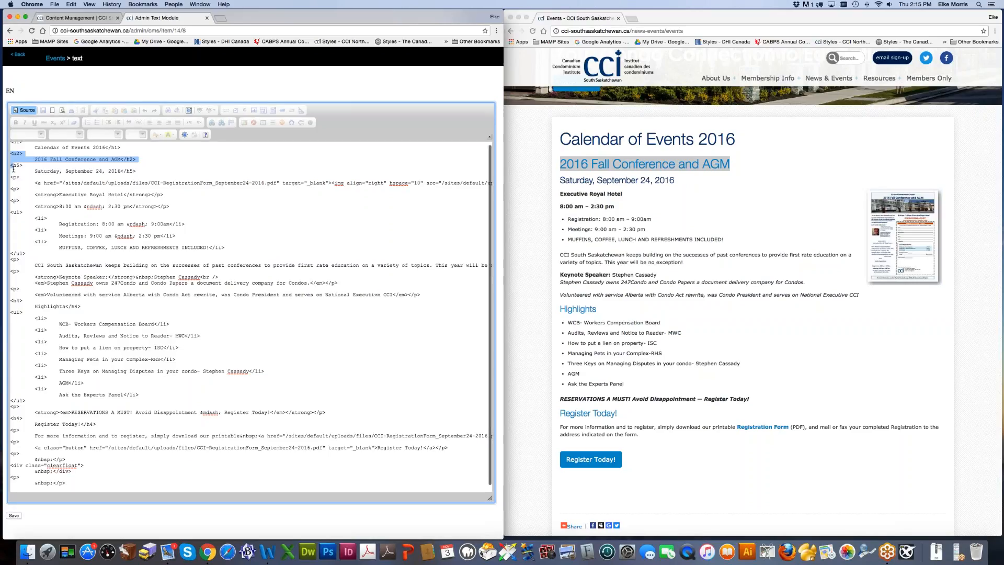
{"action": "scroll", "coordinate": [24, 160], "scroll_direction": "down", "scroll_amount": 1}
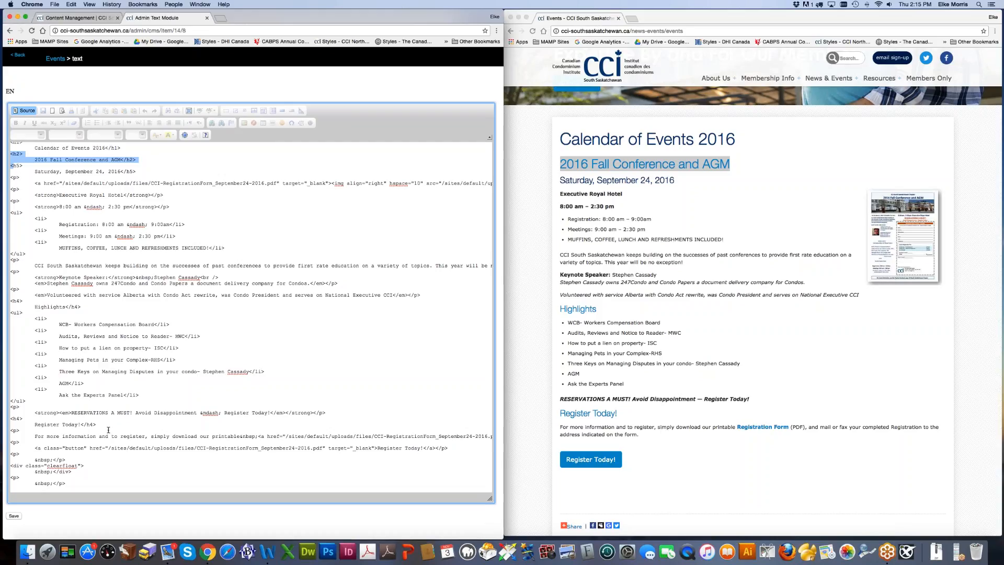
{"action": "left_click", "coordinate": [79, 472], "text": "shift"}
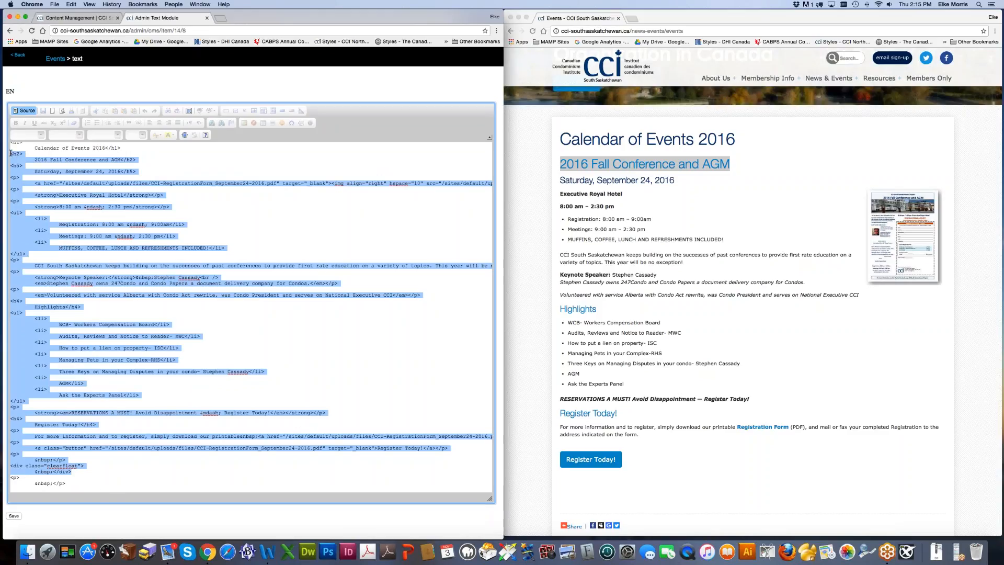
{"action": "left_click", "coordinate": [88, 281]}
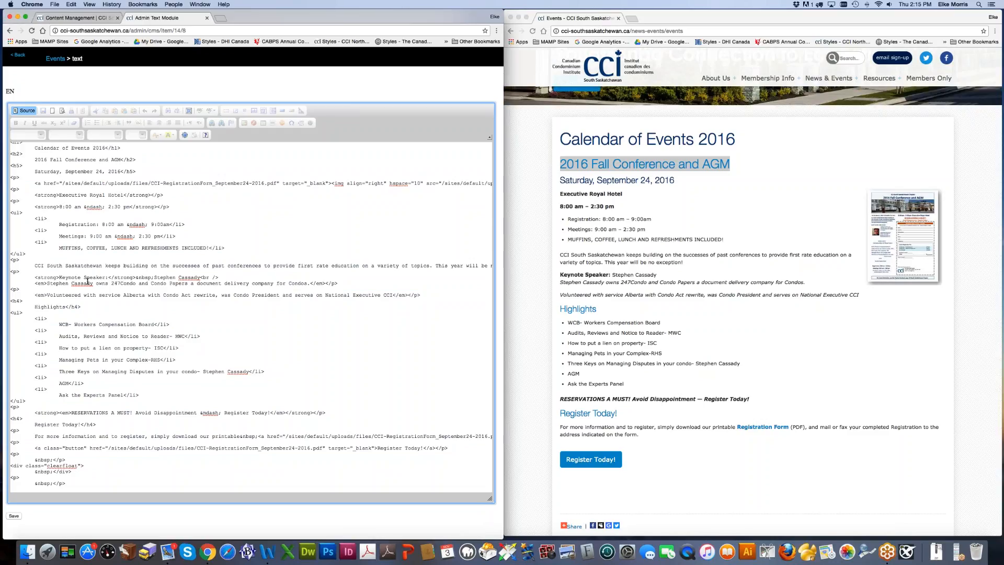
{"action": "type", "text": "<h2> 2016 Fall Conference and AGM</h2> <h5> Saturday, September 24, 2016</h5>"}
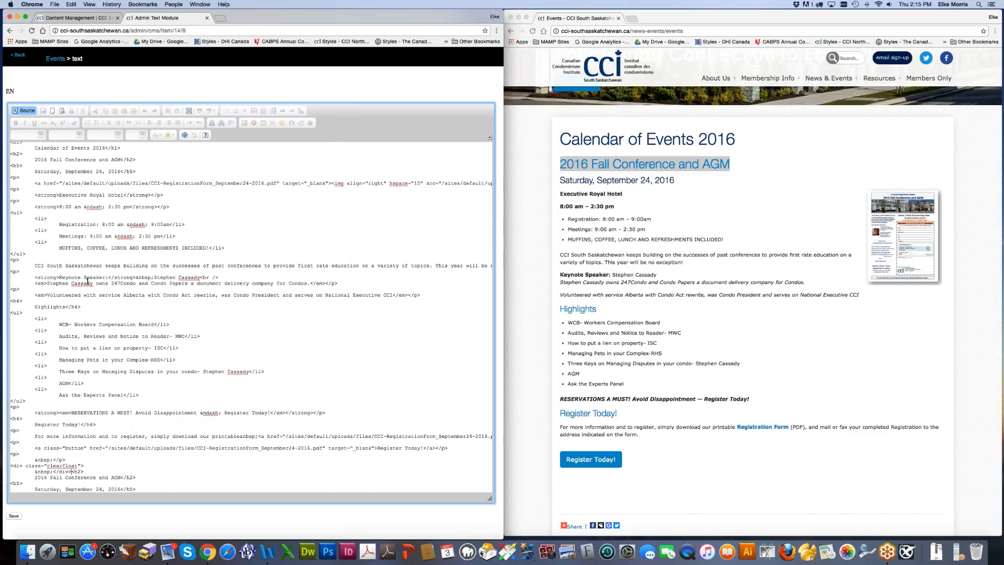
Step: Return the editor to its formatted view and delete the flyer image from the first 2016 Fall Conference and AGM entry
{"action": "left_click", "coordinate": [26, 111]}
{"action": "scroll", "coordinate": [156, 352], "scroll_direction": "down", "scroll_amount": 10}
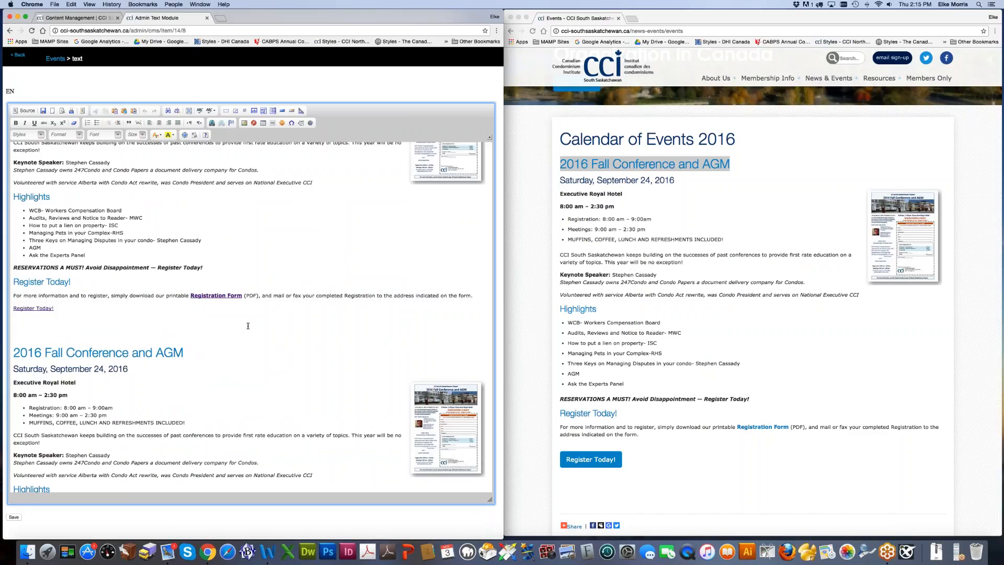
{"action": "scroll", "coordinate": [248, 326], "scroll_direction": "up", "scroll_amount": 5}
{"action": "left_click", "coordinate": [438, 276]}
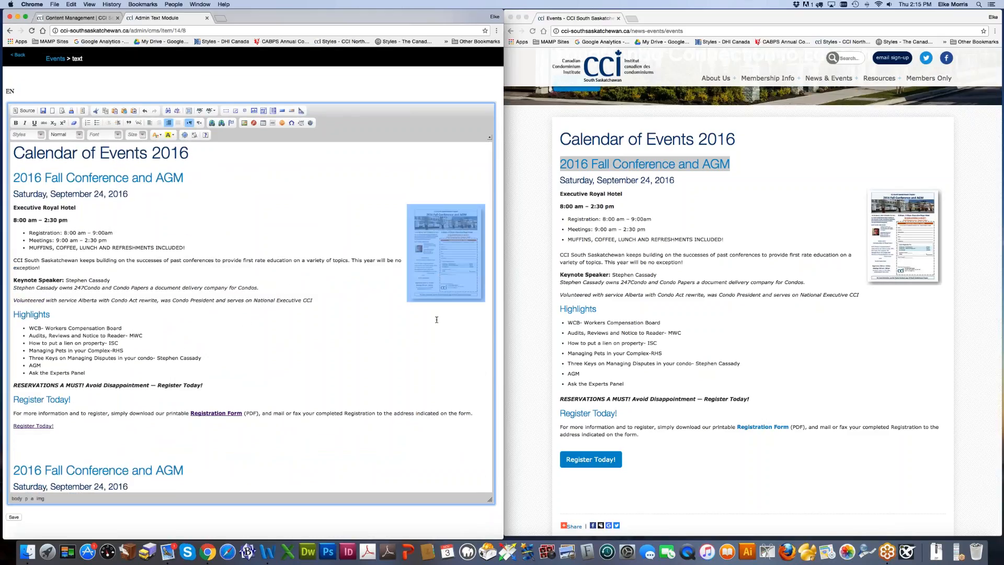
{"action": "key", "text": "BackSpace"}
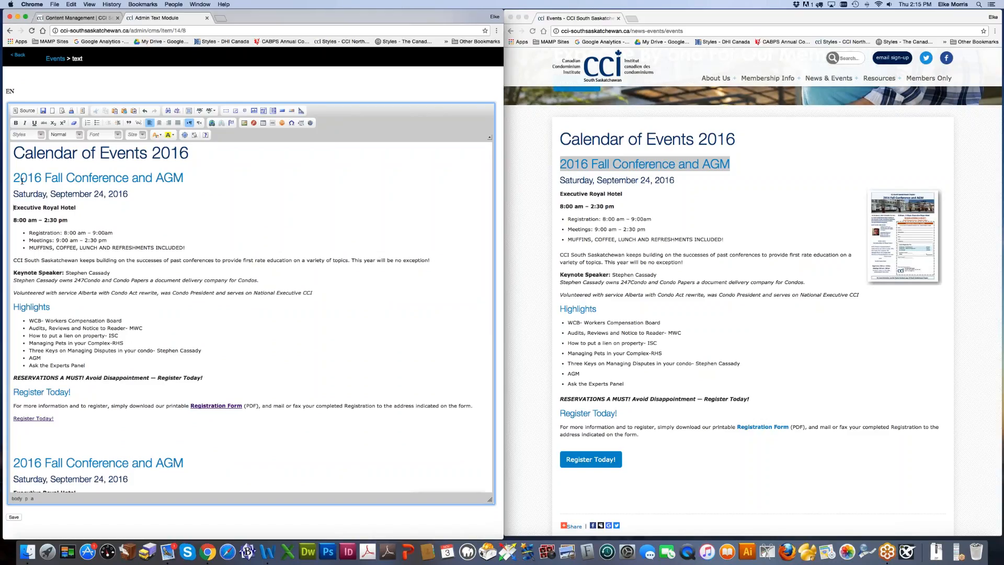
{"action": "left_click_drag", "start_coordinate": [22, 179], "coordinate": [176, 178]}
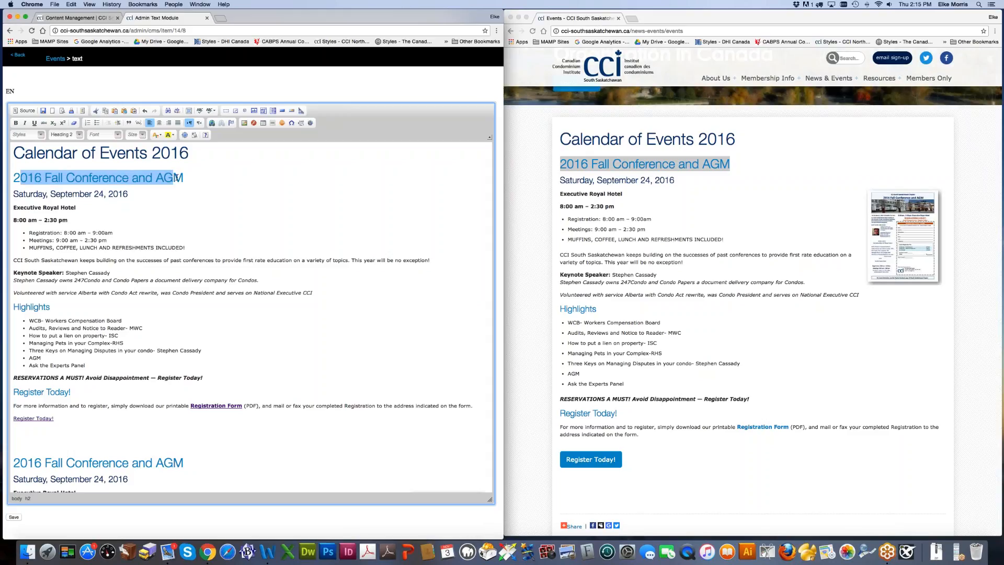
{"action": "type", "text": "d"}
{"action": "key", "text": "BackSpace"}
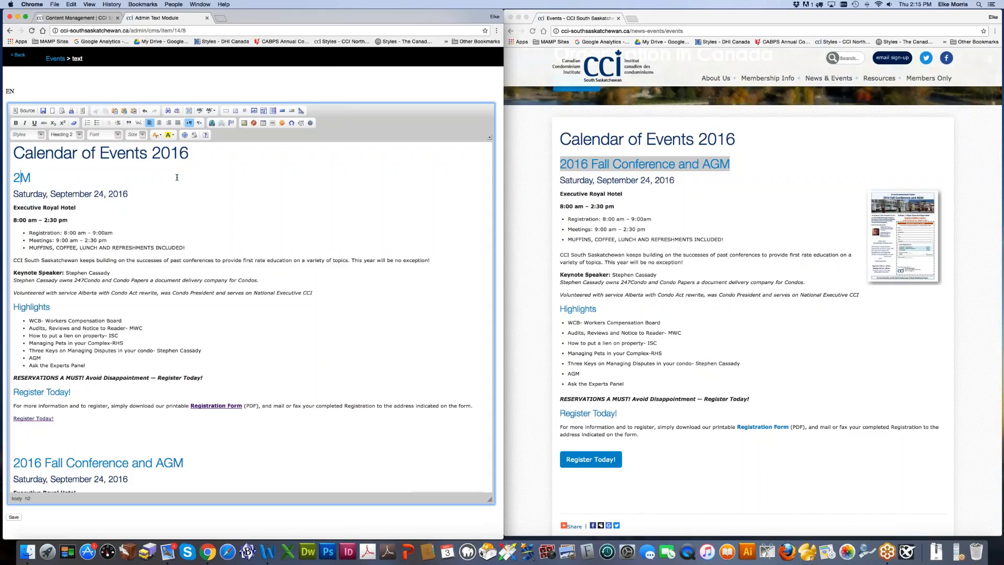
{"action": "key", "text": "super+z"}
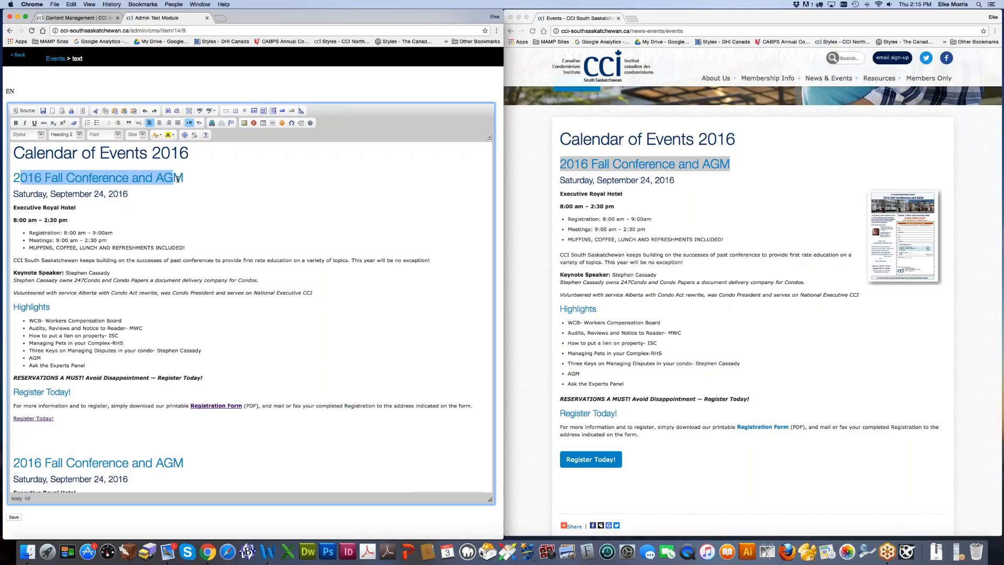
Step: Open ExamplePDF.pdf from Finder, place it beside the editor, and copy its sentence "This is a Sample PDF file for uploading"
{"action": "left_click", "coordinate": [27, 551]}
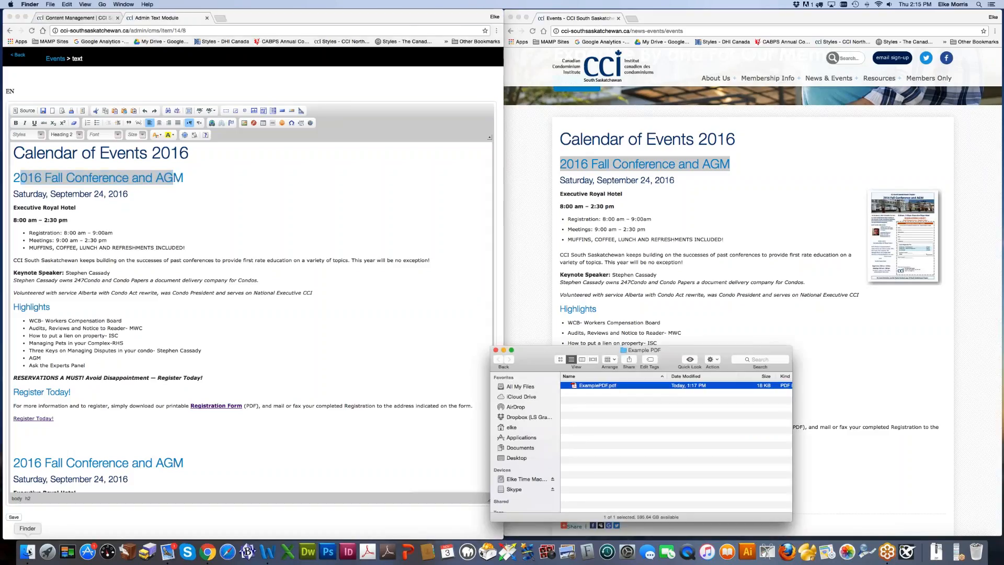
{"action": "double_click", "coordinate": [580, 388]}
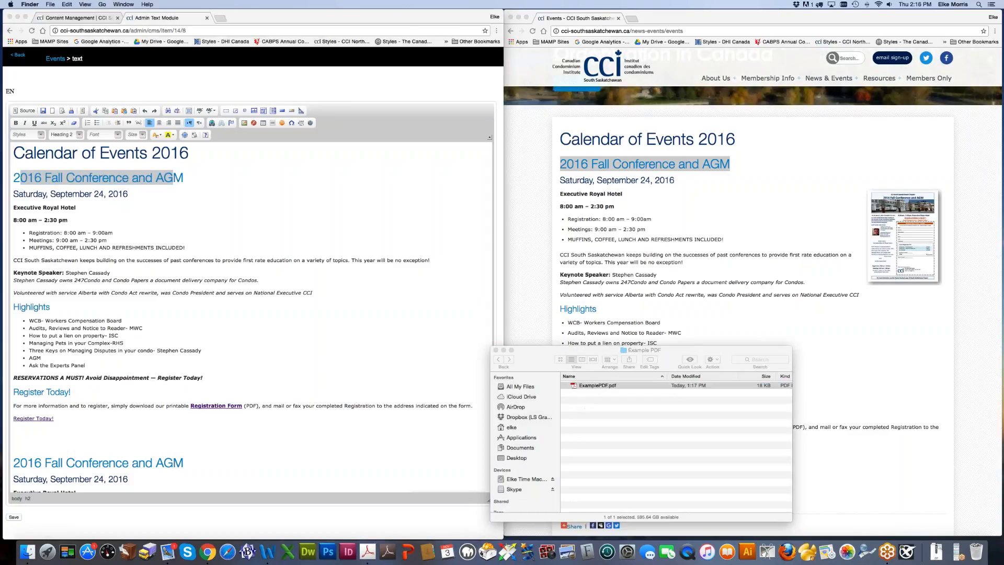
{"action": "left_click_drag", "start_coordinate": [265, 26], "coordinate": [761, 42]}
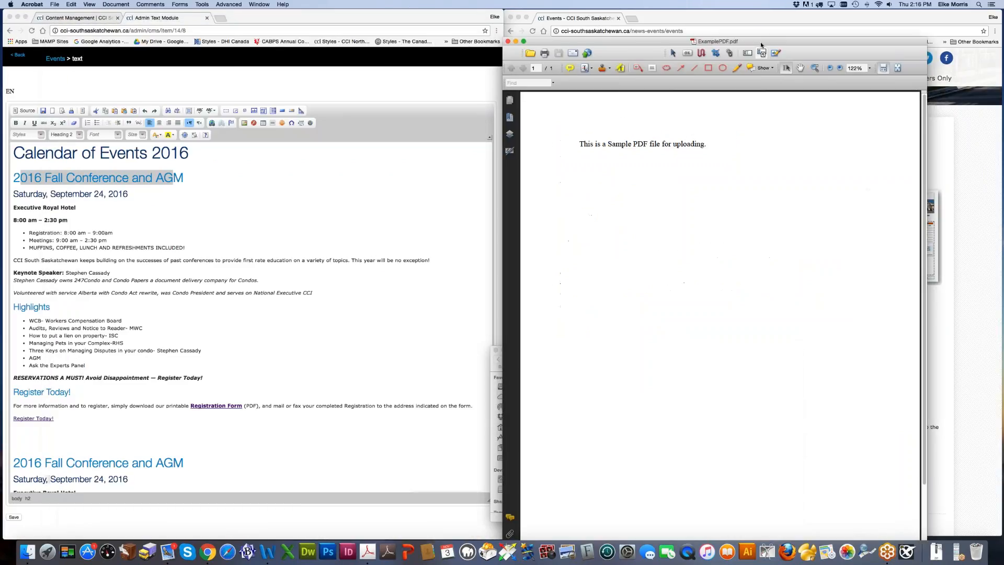
{"action": "left_click_drag", "start_coordinate": [582, 145], "coordinate": [732, 146]}
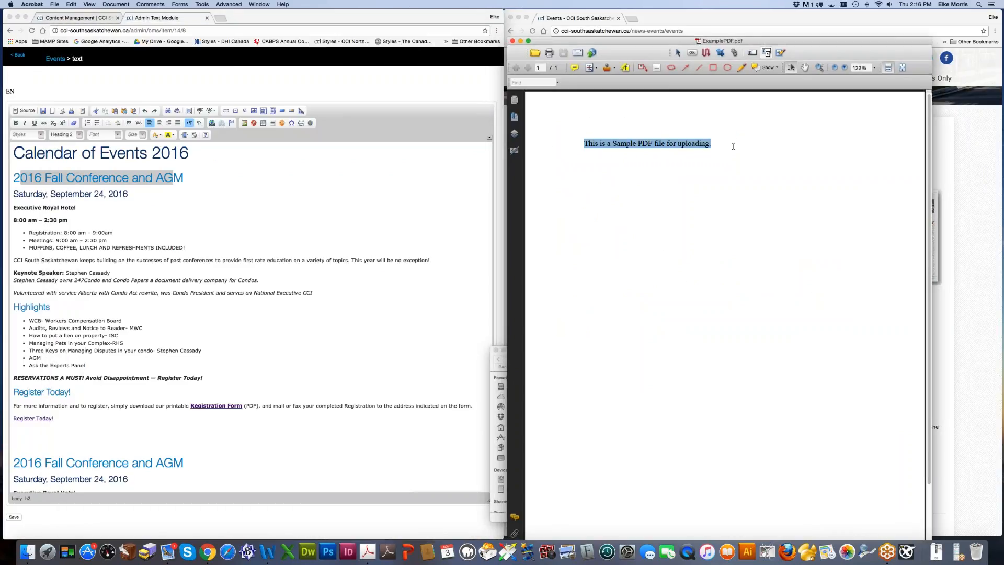
{"action": "key", "text": "super+c"}
{"action": "left_click", "coordinate": [590, 145]}
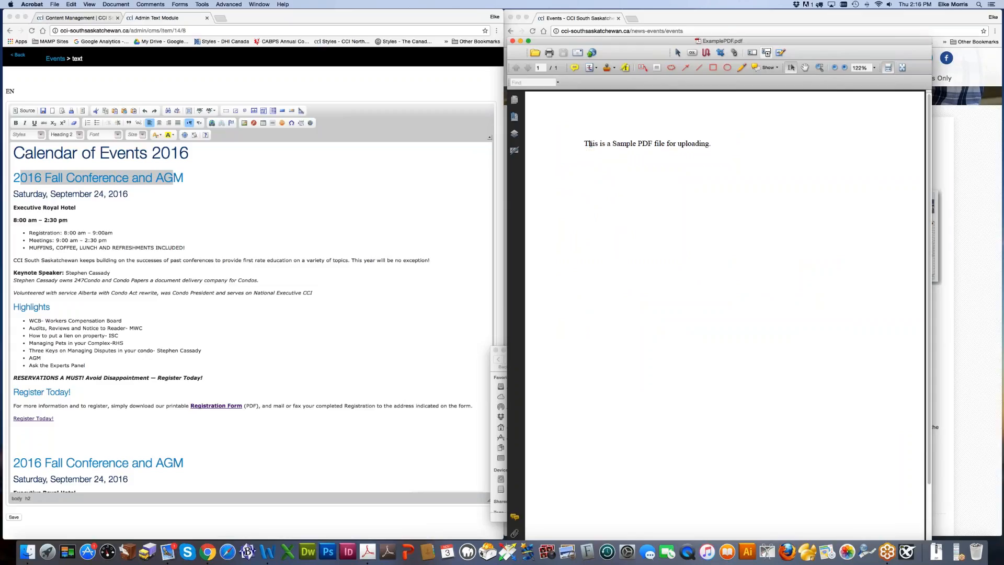
{"action": "left_click_drag", "start_coordinate": [583, 144], "coordinate": [699, 143]}
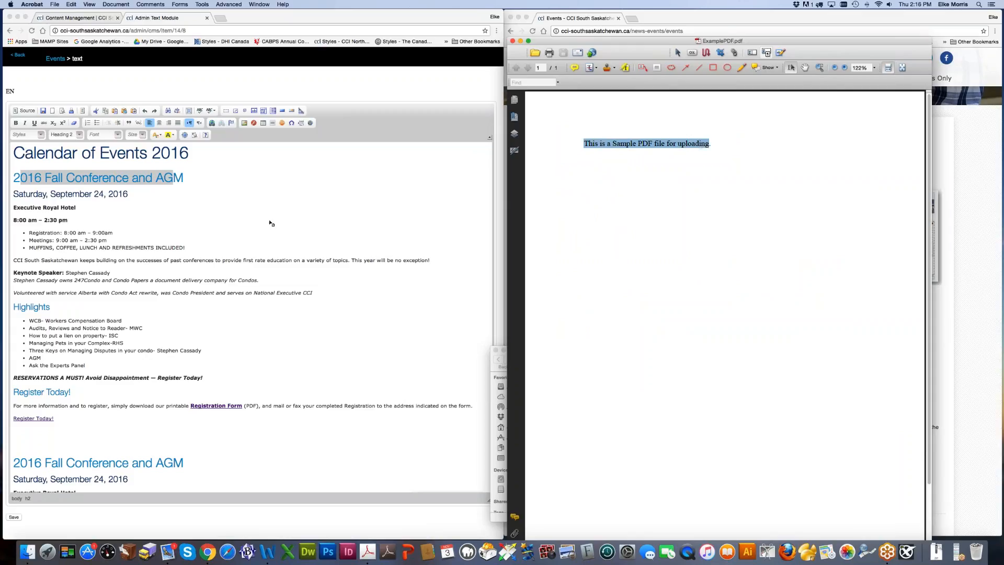
Step: Paste the copied PDF sentence as plain text over the first event's 2016 Fall Conference and AGM heading, and undo the replacement
{"action": "left_click", "coordinate": [14, 177]}
{"action": "left_click", "coordinate": [14, 178]}
{"action": "left_click_drag", "start_coordinate": [14, 178], "coordinate": [184, 177]}
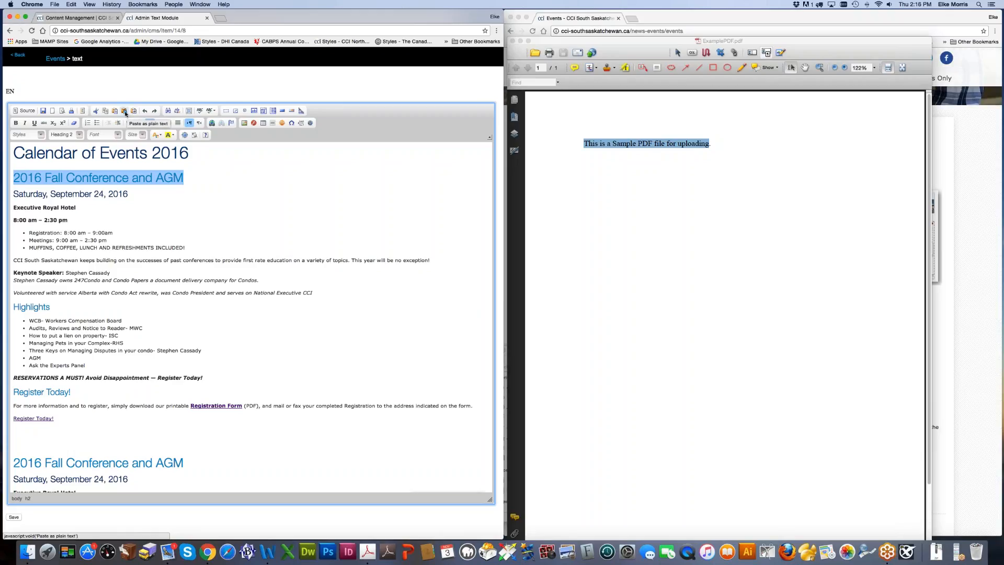
{"action": "left_click", "coordinate": [125, 113]}
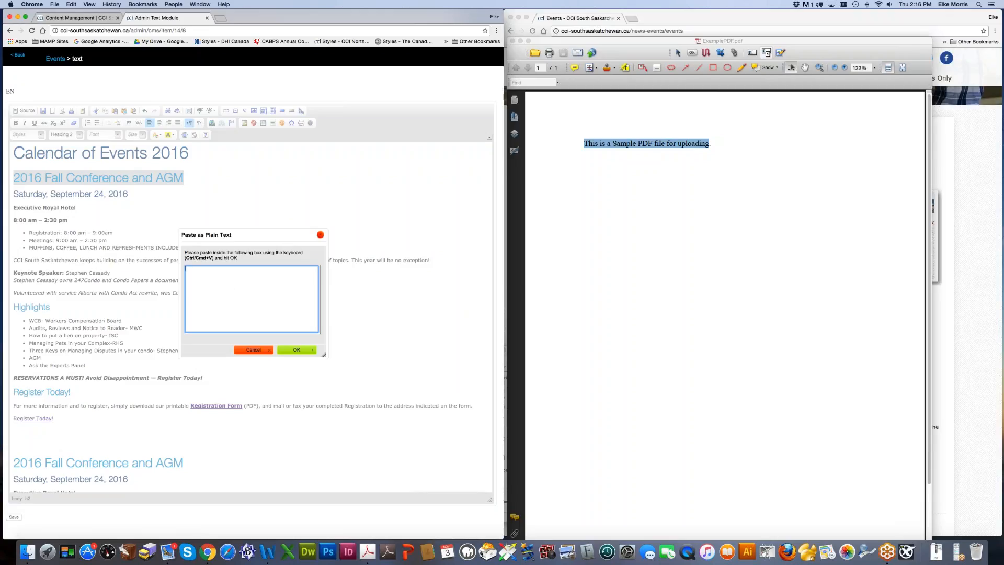
{"action": "key", "text": "super+v"}
{"action": "left_click", "coordinate": [296, 350]}
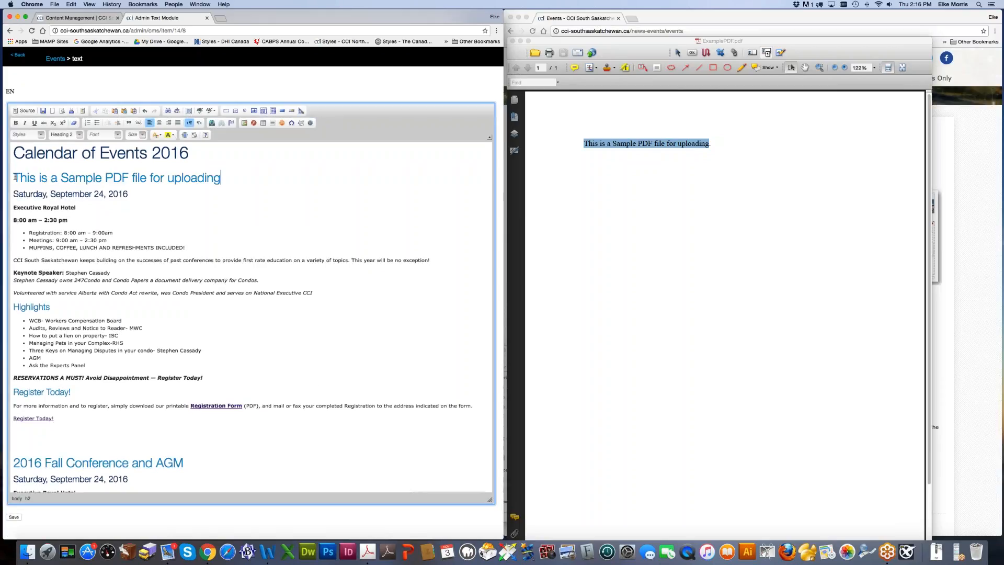
{"action": "left_click_drag", "start_coordinate": [15, 177], "coordinate": [218, 181]}
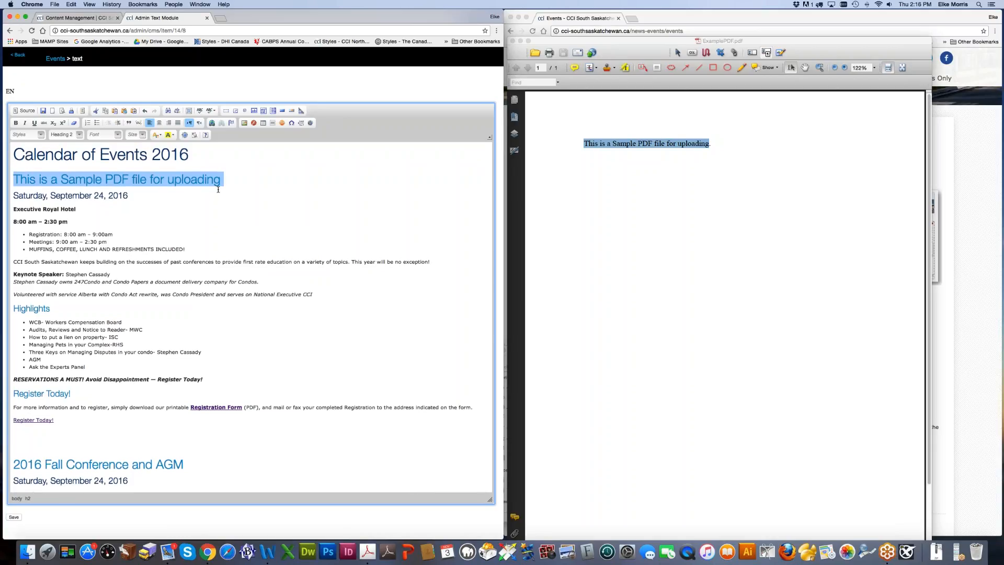
{"action": "key", "text": "cmd+z"}
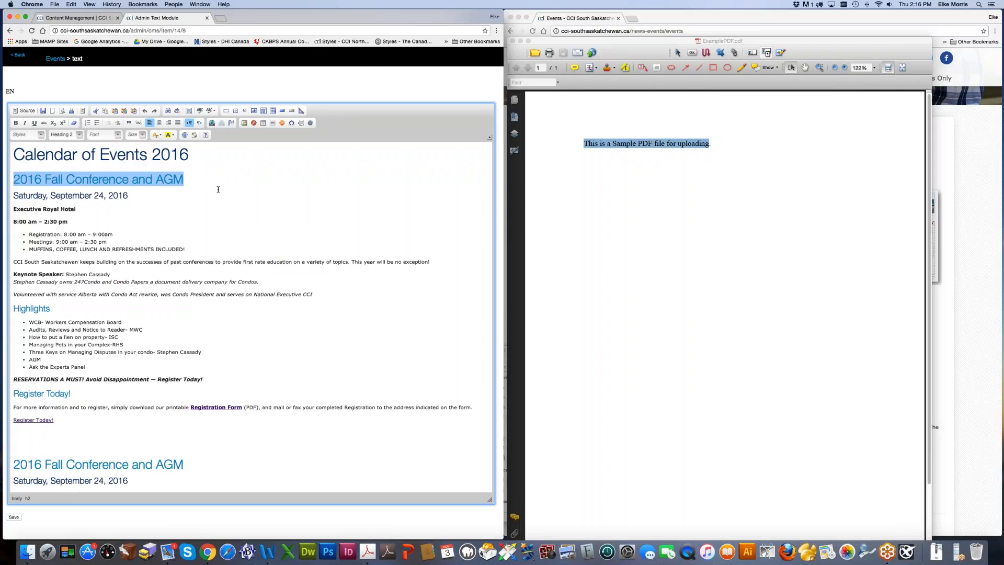
Step: Try the first event's Registration and Meetings list as numbered items and as plain paragraphs, and turn it back into bullets
{"action": "left_click", "coordinate": [14, 195]}
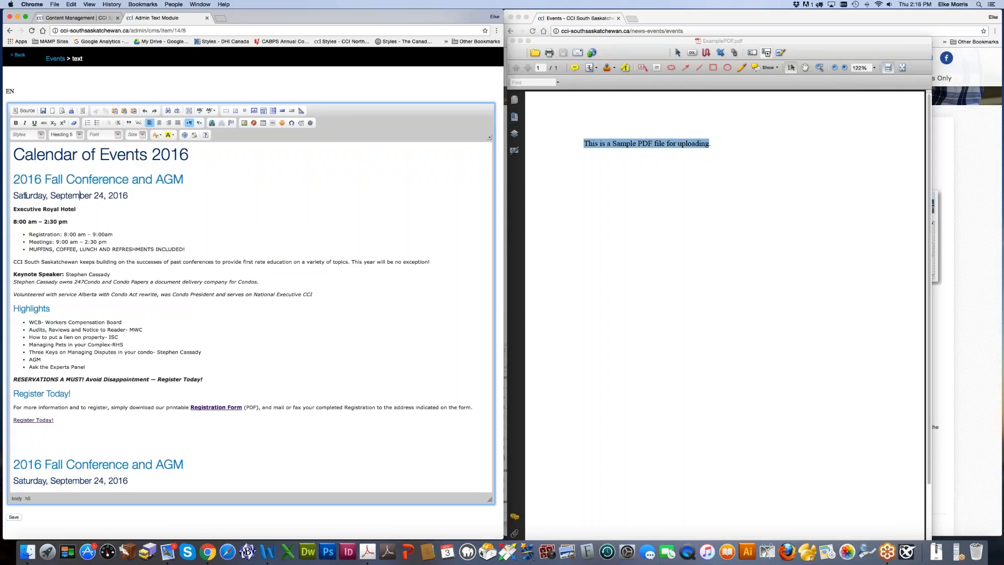
{"action": "left_click_drag", "start_coordinate": [14, 195], "coordinate": [127, 196]}
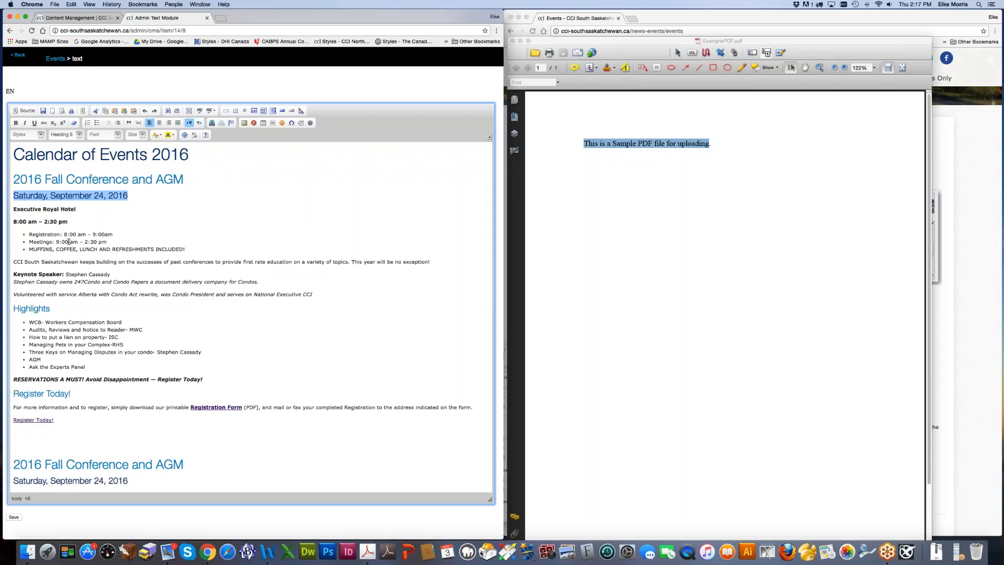
{"action": "left_click_drag", "start_coordinate": [28, 234], "coordinate": [188, 249]}
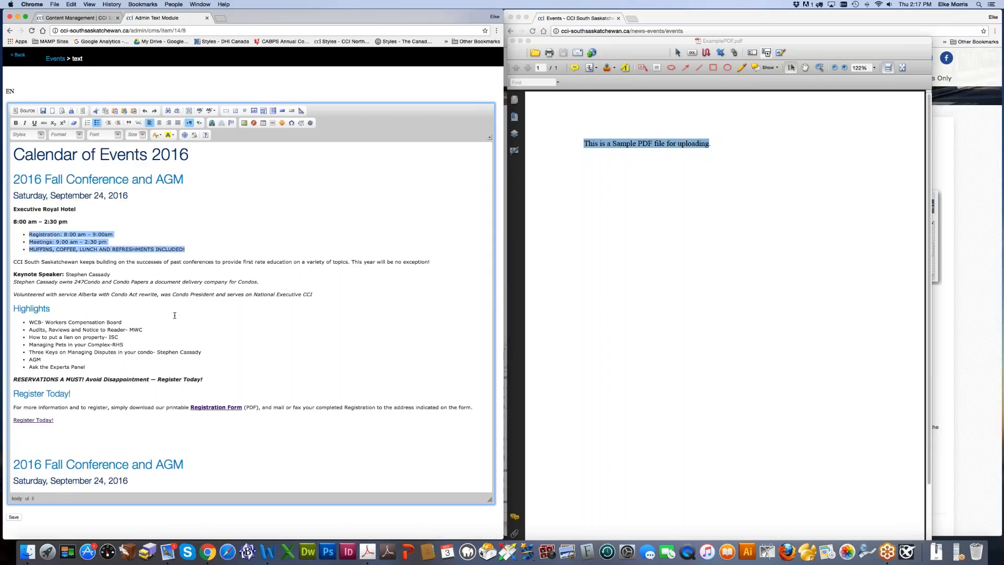
{"action": "left_click", "coordinate": [87, 122]}
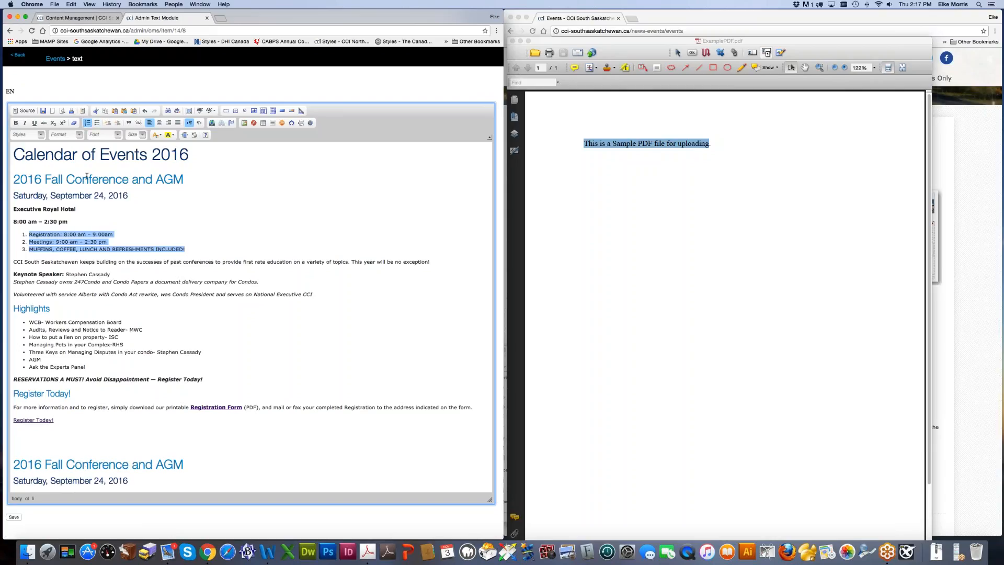
{"action": "left_click", "coordinate": [88, 123]}
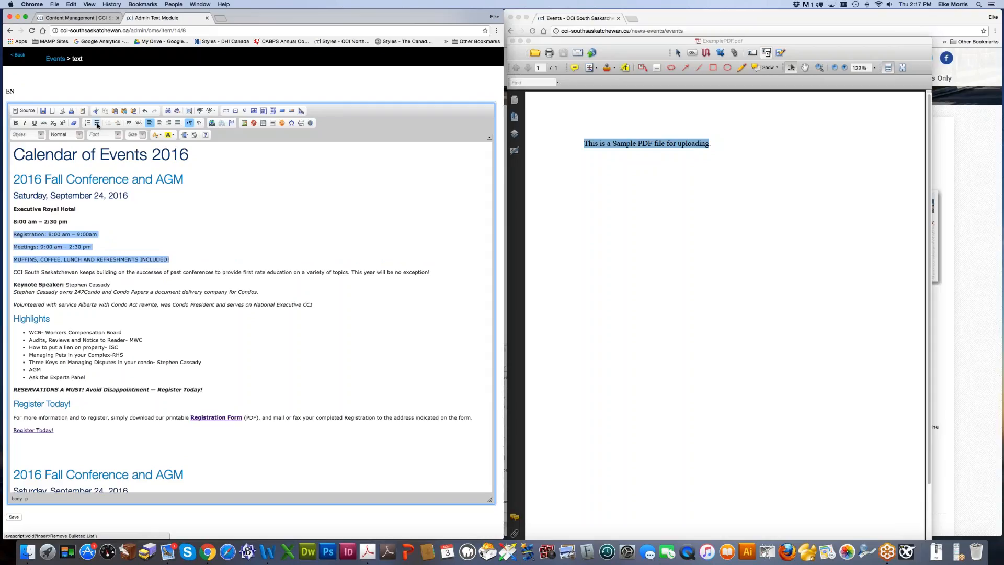
{"action": "left_click", "coordinate": [97, 124]}
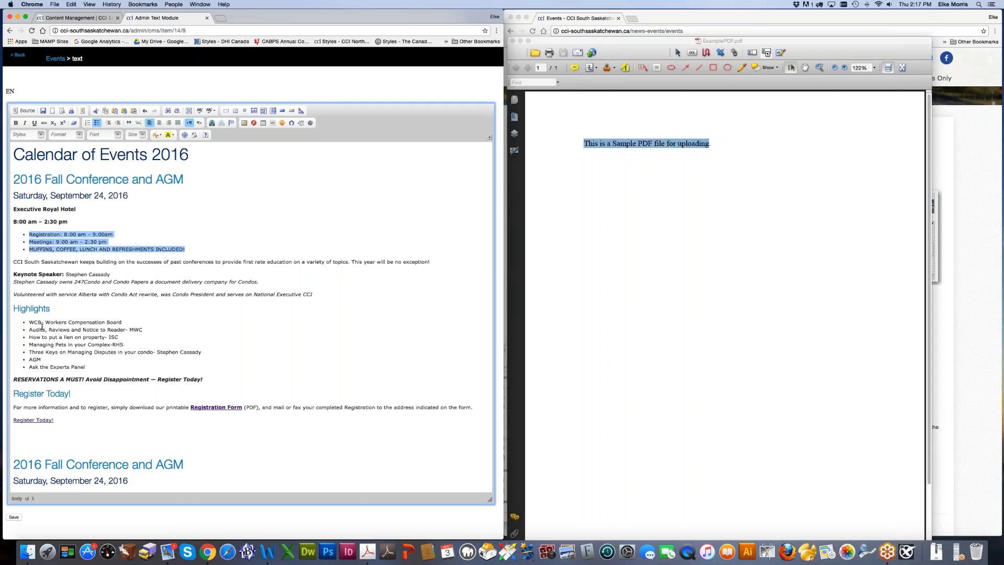
Step: Switch to Word, create a blank Word Document, and move its window so the event text stays visible
{"action": "left_click_drag", "start_coordinate": [42, 323], "coordinate": [48, 366]}
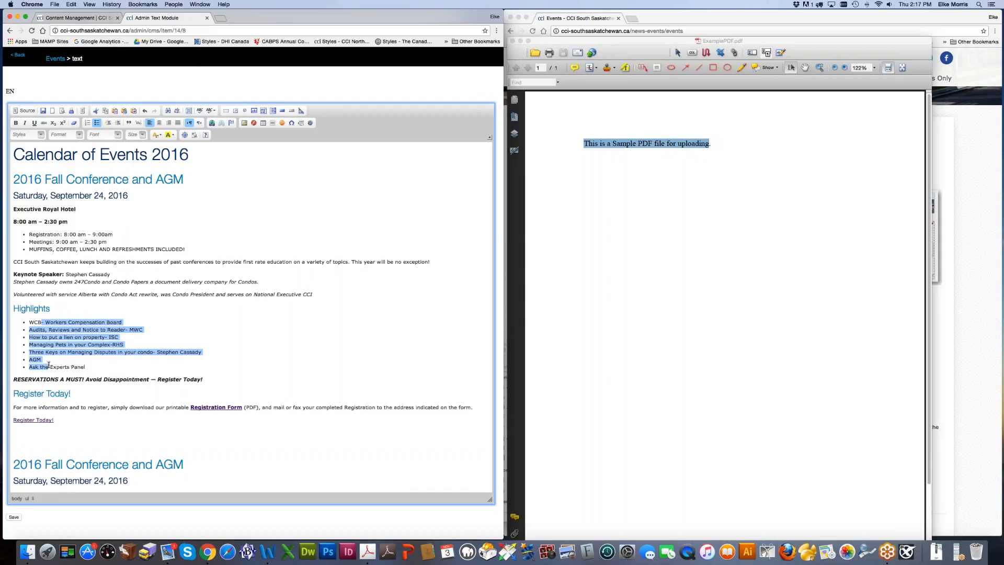
{"action": "left_click", "coordinate": [272, 561]}
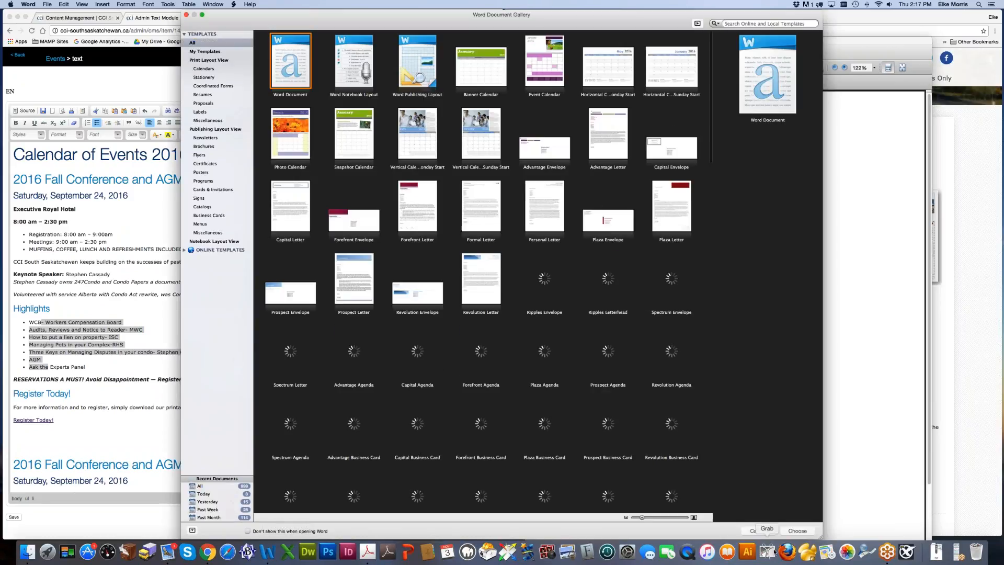
{"action": "left_click", "coordinate": [802, 533]}
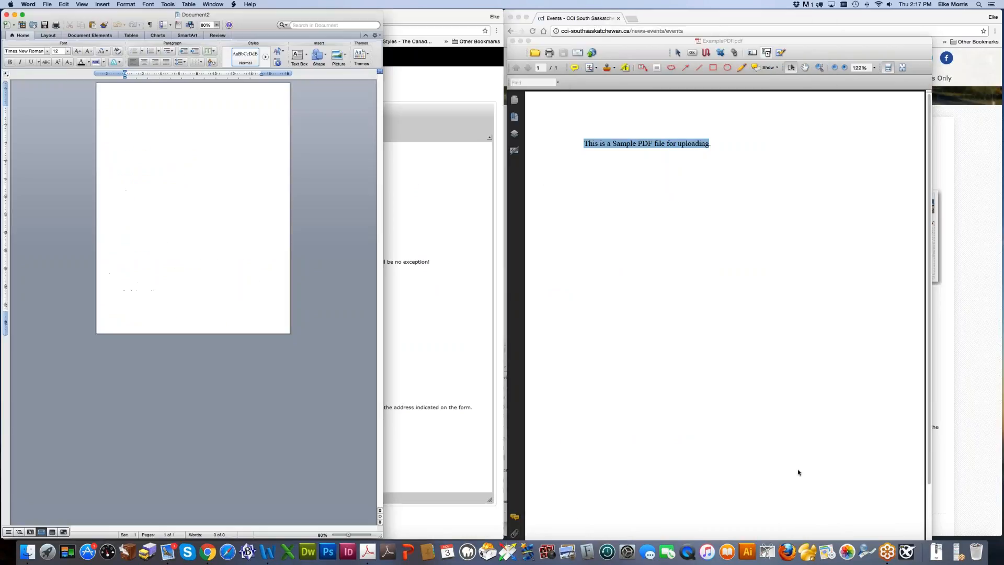
{"action": "left_click_drag", "start_coordinate": [324, 21], "coordinate": [676, 21]}
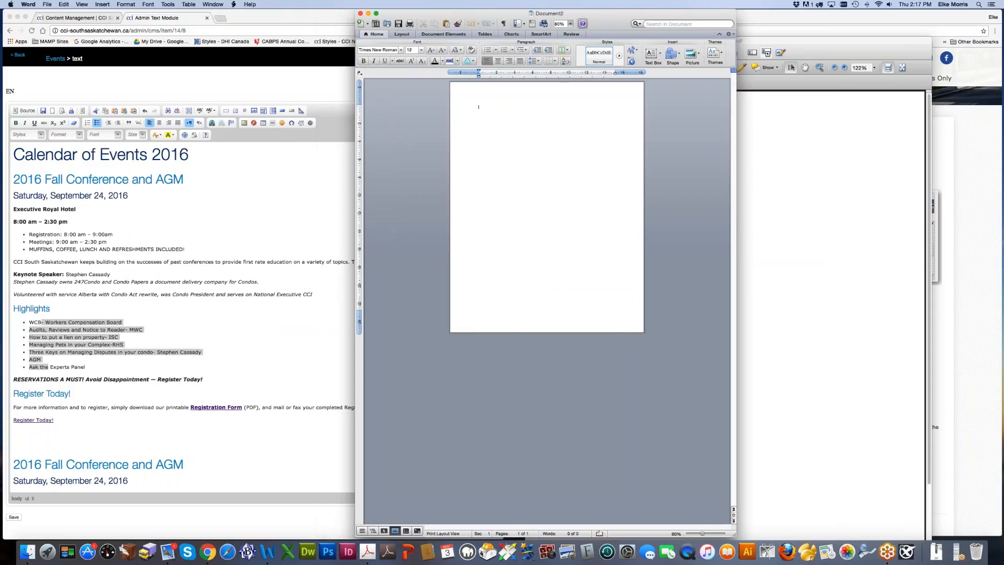
Step: Copy the first event's text from the 8:00 am – 2:30 pm line through Ask the Experts Panel into the blank Word document
{"action": "left_click", "coordinate": [18, 221]}
{"action": "left_click_drag", "start_coordinate": [14, 221], "coordinate": [85, 367]}
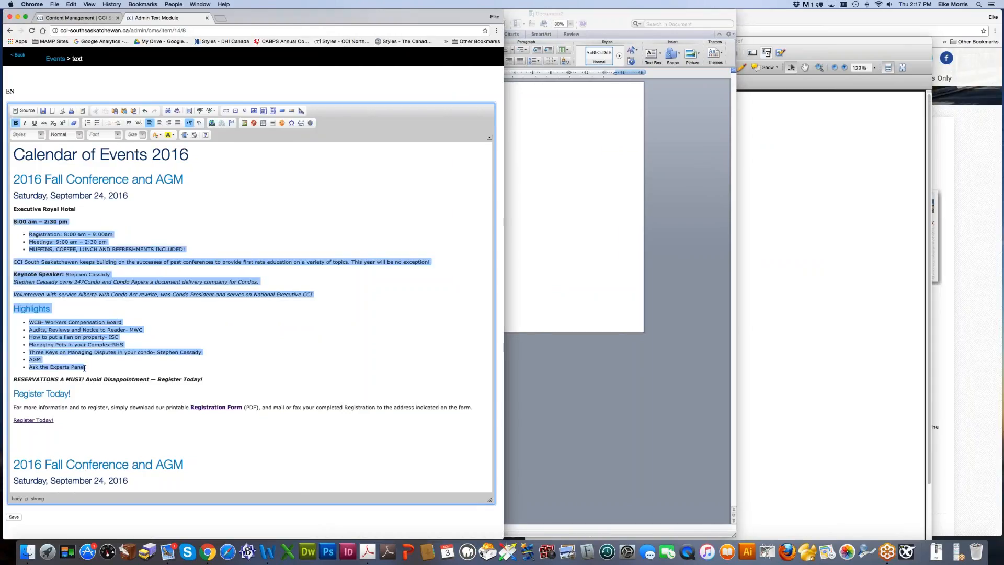
{"action": "key", "text": "super+c"}
{"action": "key", "text": "super+Tab"}
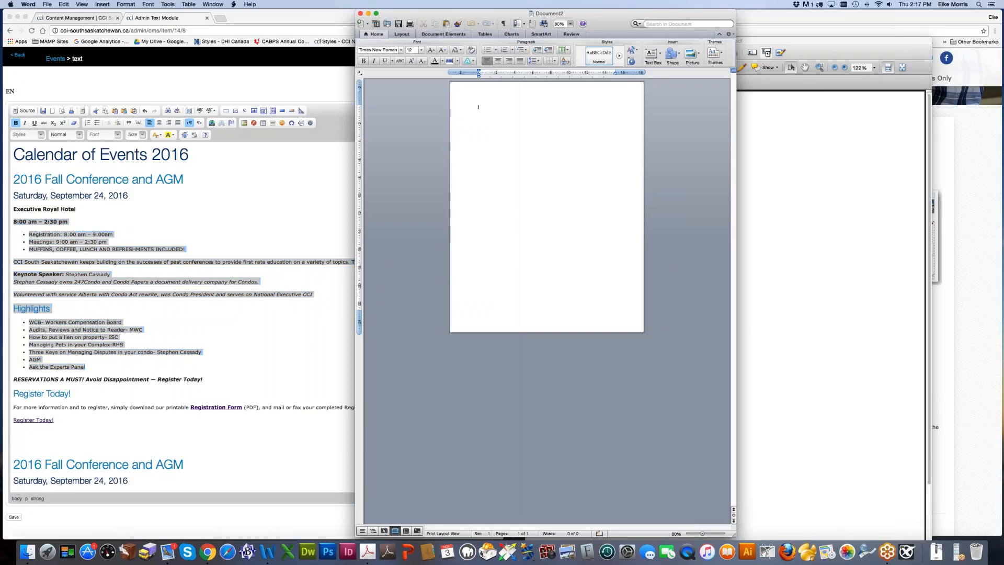
{"action": "key", "text": "super+v"}
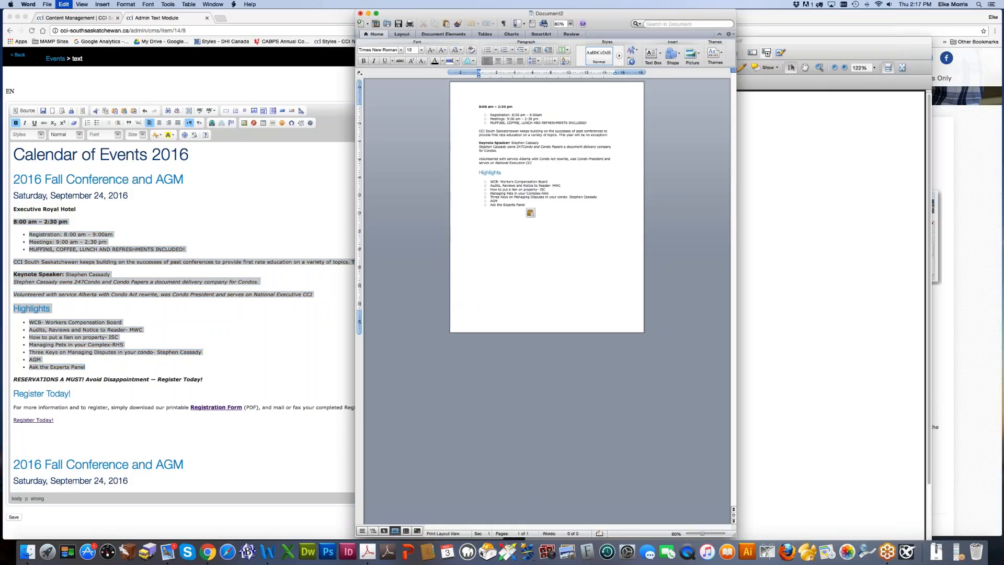
{"action": "left_click", "coordinate": [512, 250]}
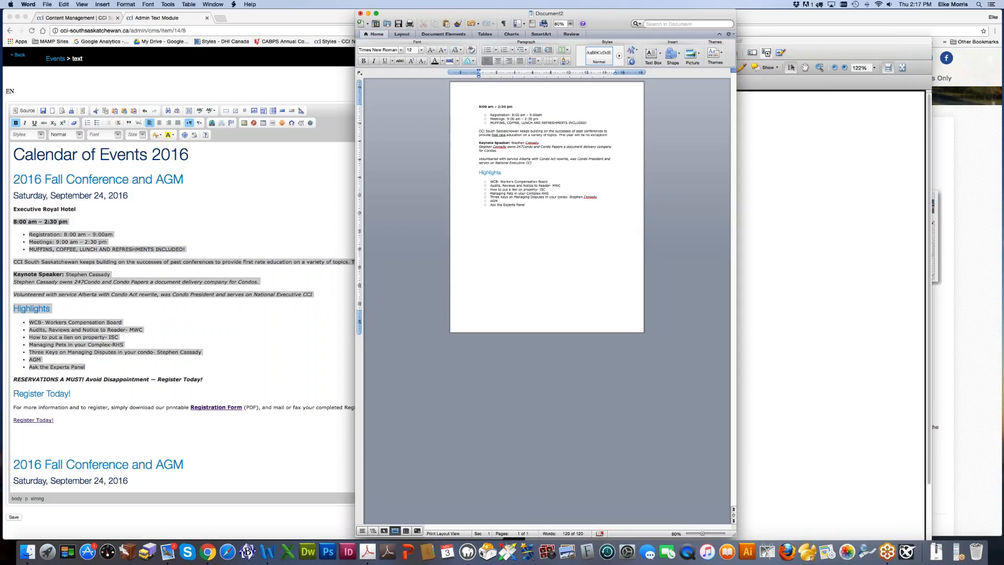
Step: Copy the Highlights bullets from Word and paste them as plain text over the same list in the Chrome editor
{"action": "left_click_drag", "start_coordinate": [528, 207], "coordinate": [490, 182]}
{"action": "left_click", "coordinate": [135, 348]}
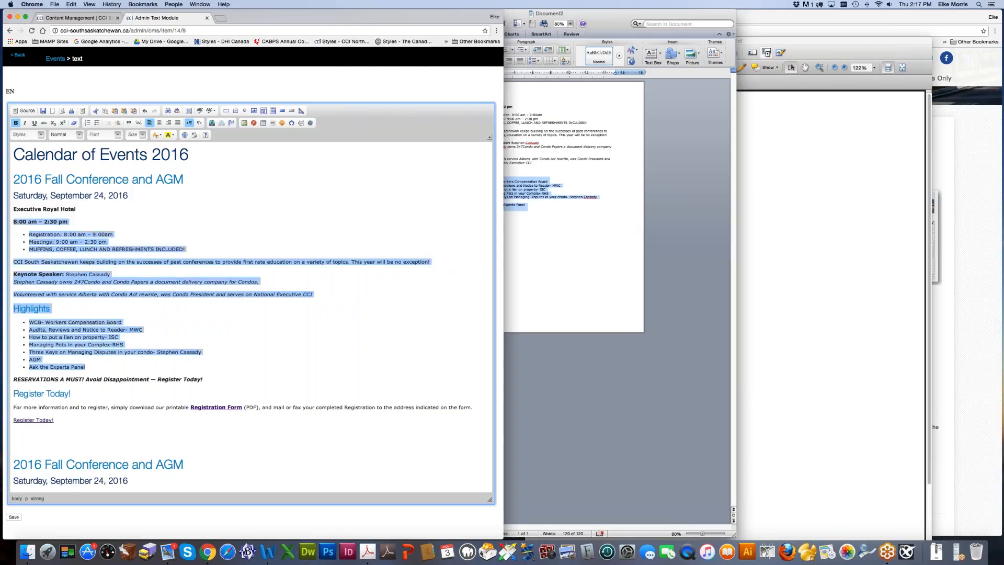
{"action": "left_click_drag", "start_coordinate": [85, 367], "coordinate": [30, 322]}
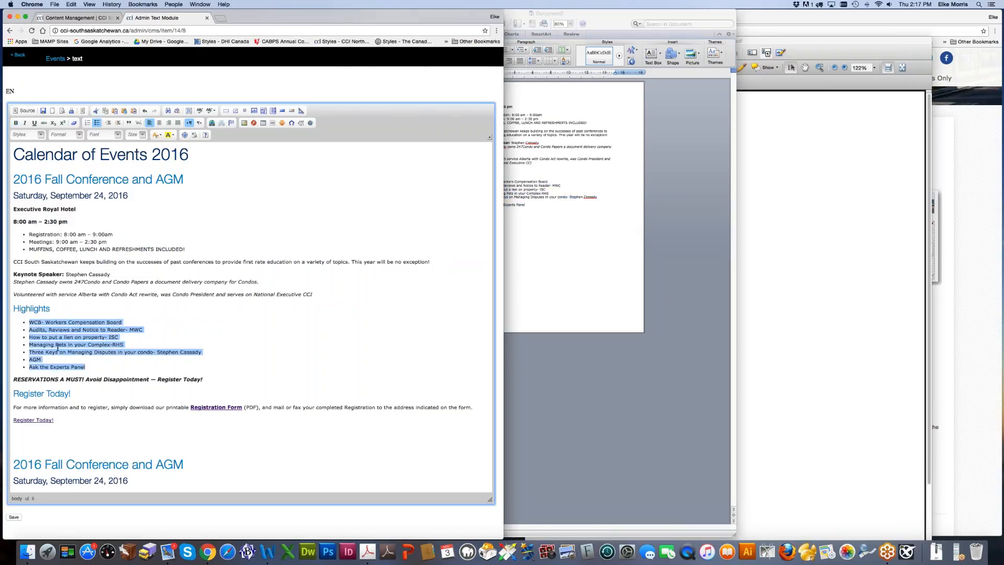
{"action": "left_click", "coordinate": [124, 110]}
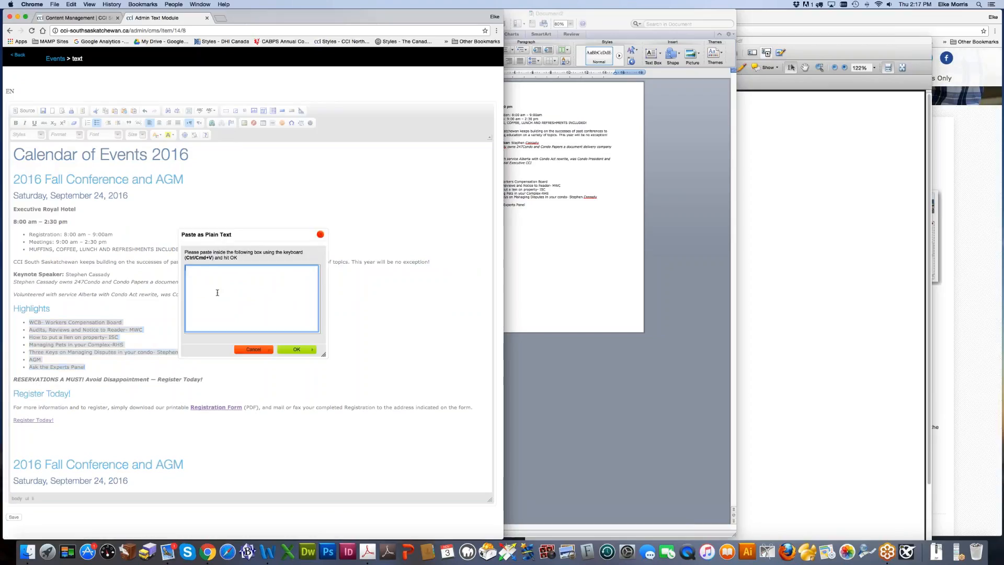
{"action": "key", "text": "super+v"}
{"action": "left_click", "coordinate": [291, 350]}
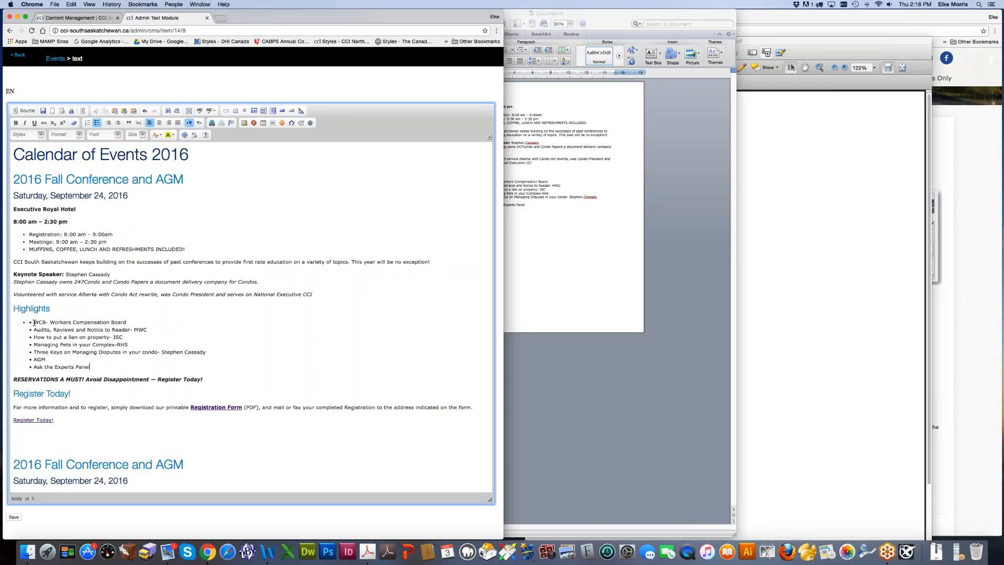
Step: Remove the pasted bullet characters from the first four Highlights entries, WCB through Managing Pets, and make each its own list item
{"action": "left_click_drag", "start_coordinate": [33, 323], "coordinate": [18, 323]}
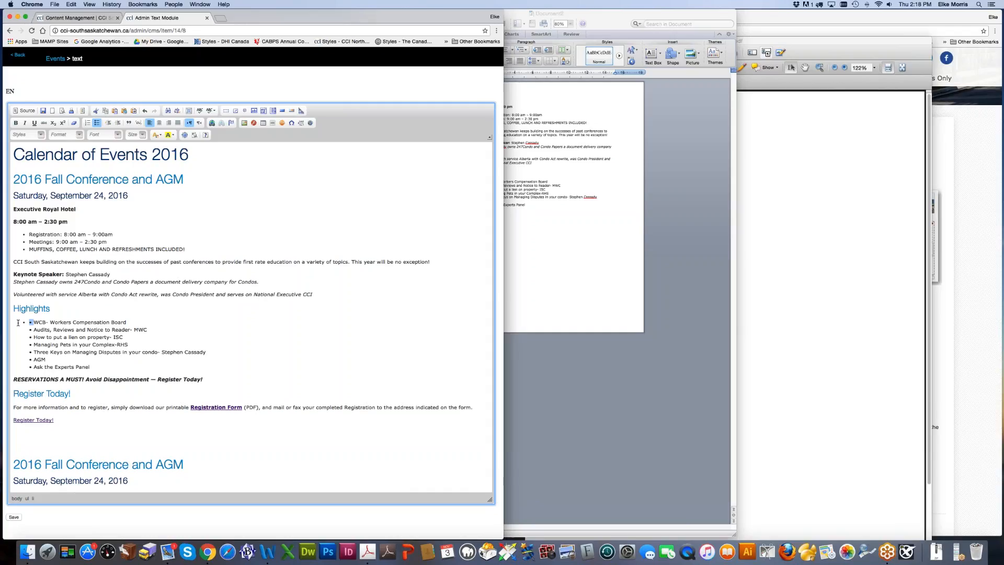
{"action": "key", "text": "BackSpace"}
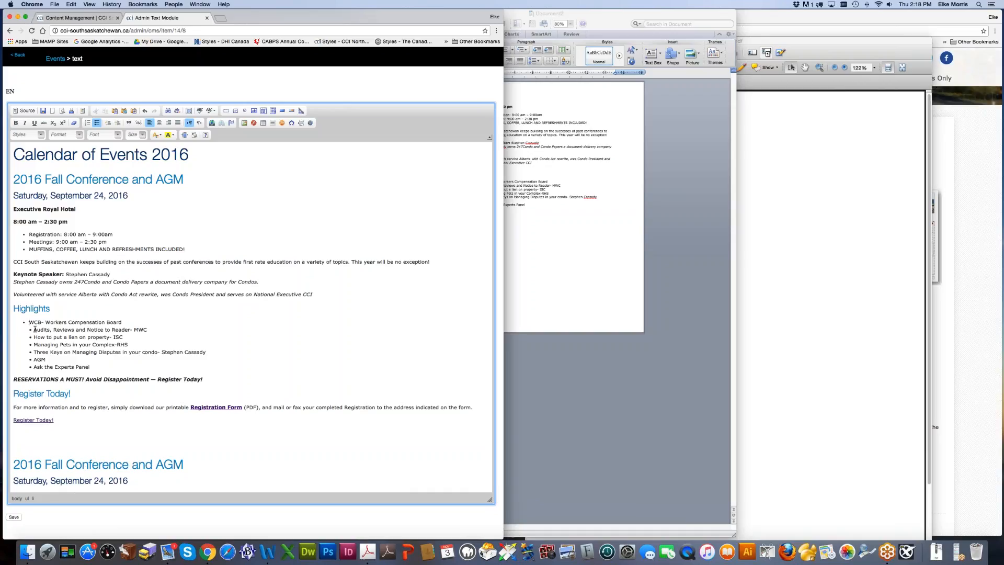
{"action": "left_click_drag", "start_coordinate": [34, 330], "coordinate": [124, 322]}
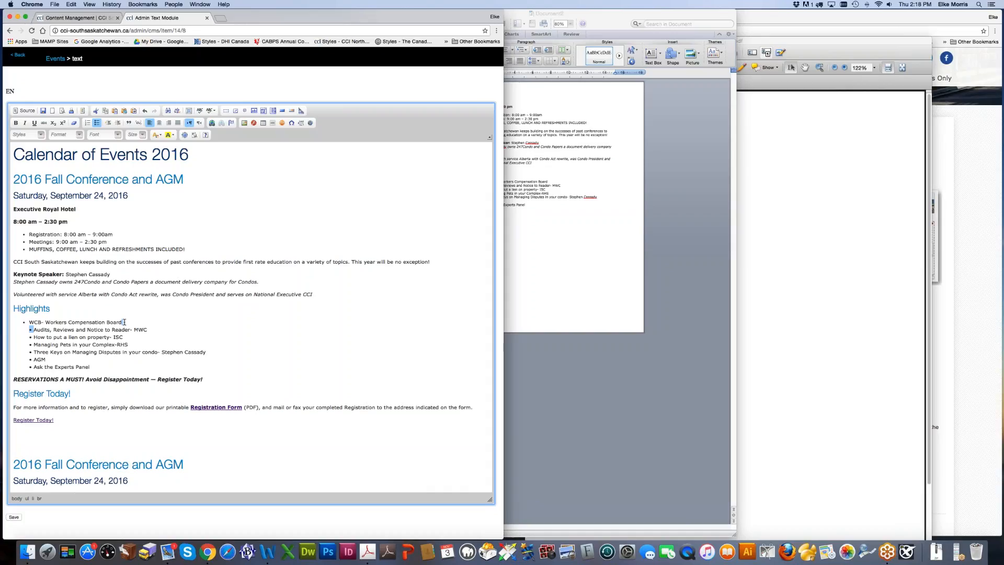
{"action": "key", "text": "Return"}
{"action": "left_click_drag", "start_coordinate": [32, 337], "coordinate": [147, 329]}
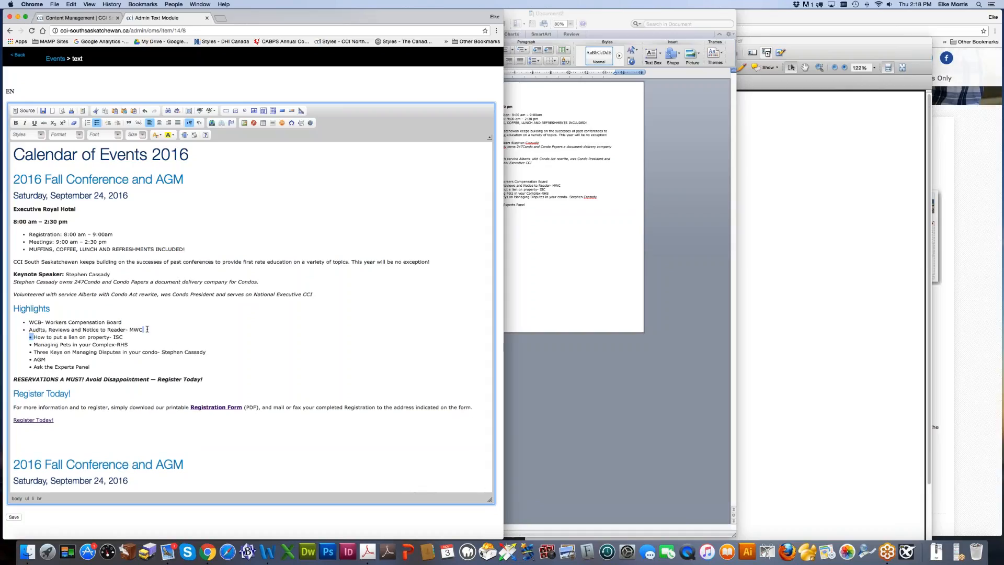
{"action": "key", "text": "BackSpace"}
{"action": "key", "text": "Return"}
{"action": "left_click_drag", "start_coordinate": [31, 345], "coordinate": [120, 337]}
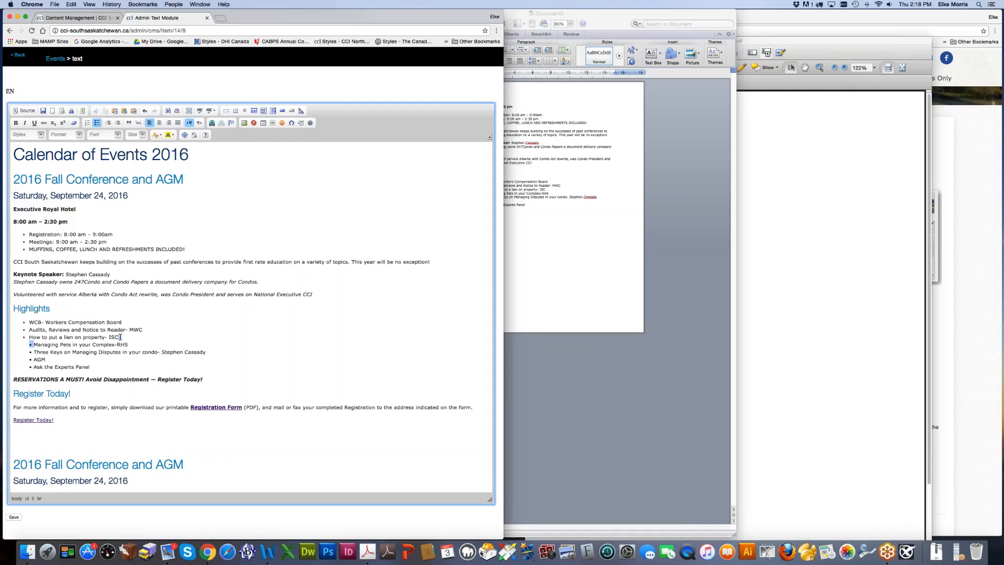
{"action": "key", "text": "BackSpace"}
{"action": "key", "text": "Return"}
Step: Replace the pasted bullet characters before Three Keys, AGM and Ask the Experts Panel with separate list items
{"action": "left_click_drag", "start_coordinate": [33, 351], "coordinate": [123, 344]}
{"action": "key", "text": "BackSpace"}
{"action": "key", "text": "Return"}
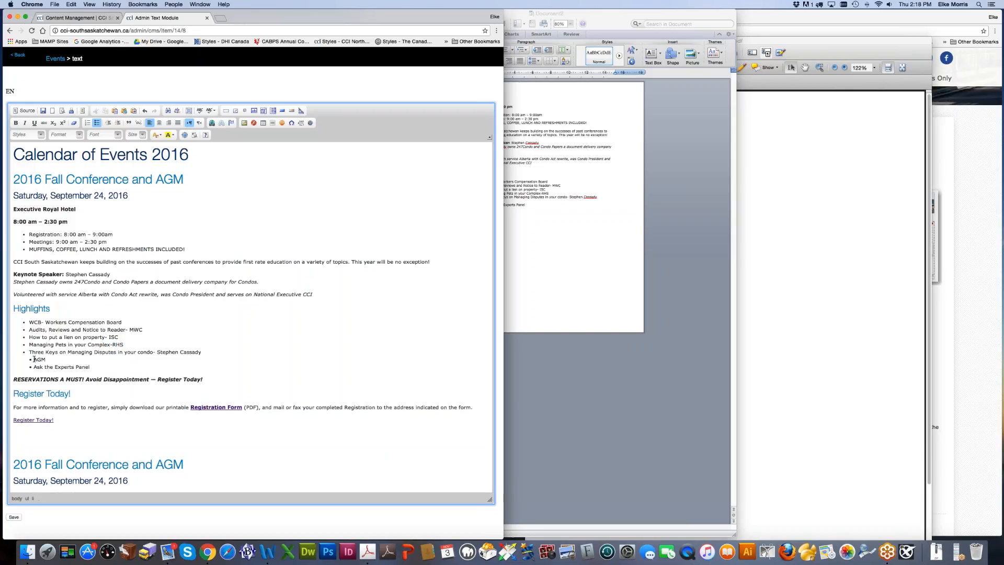
{"action": "left_click_drag", "start_coordinate": [33, 359], "coordinate": [201, 352]}
{"action": "key", "text": "BackSpace"}
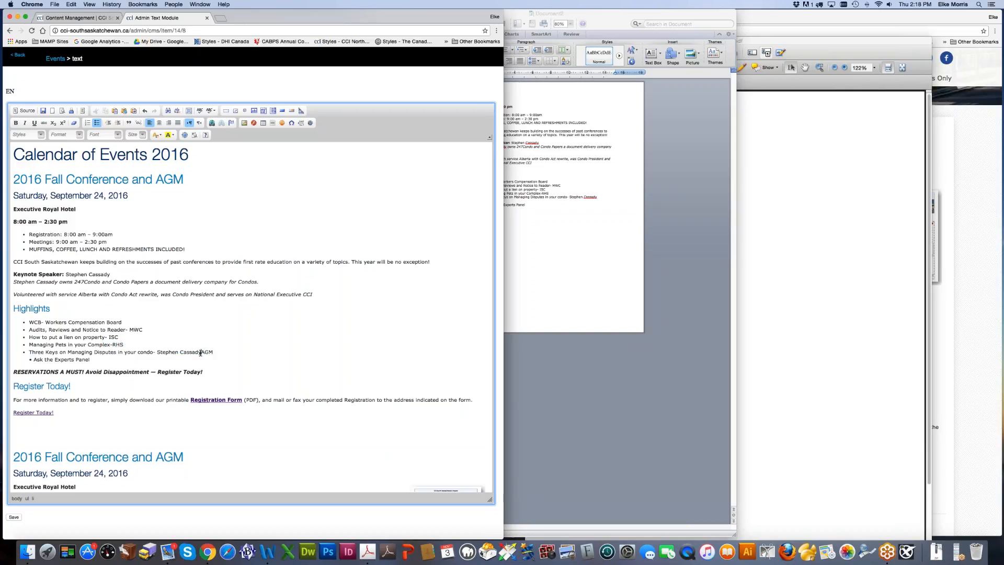
{"action": "key", "text": "Return"}
{"action": "left_click_drag", "start_coordinate": [33, 366], "coordinate": [46, 361]}
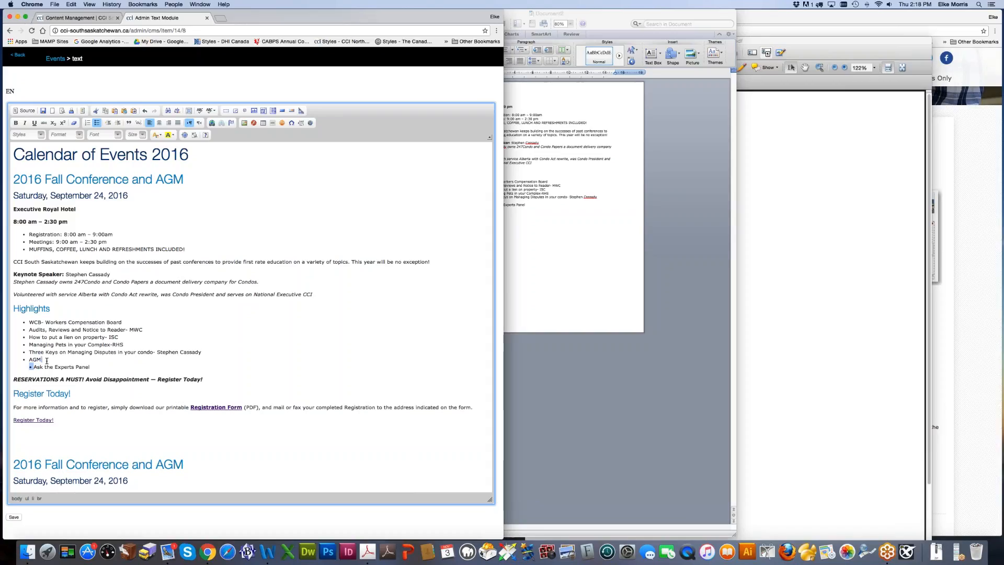
{"action": "key", "text": "BackSpace"}
{"action": "key", "text": "Return"}
Step: Select the Highlights list in Word, and toggle bullets off and on again for the matching list in the web editor
{"action": "left_click", "coordinate": [521, 241]}
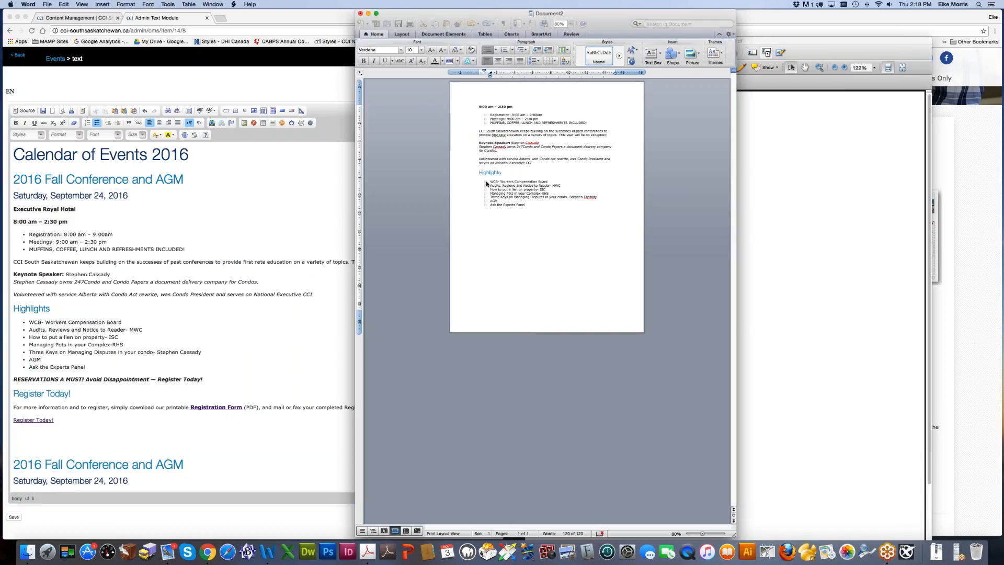
{"action": "left_click_drag", "start_coordinate": [487, 204], "coordinate": [487, 181]}
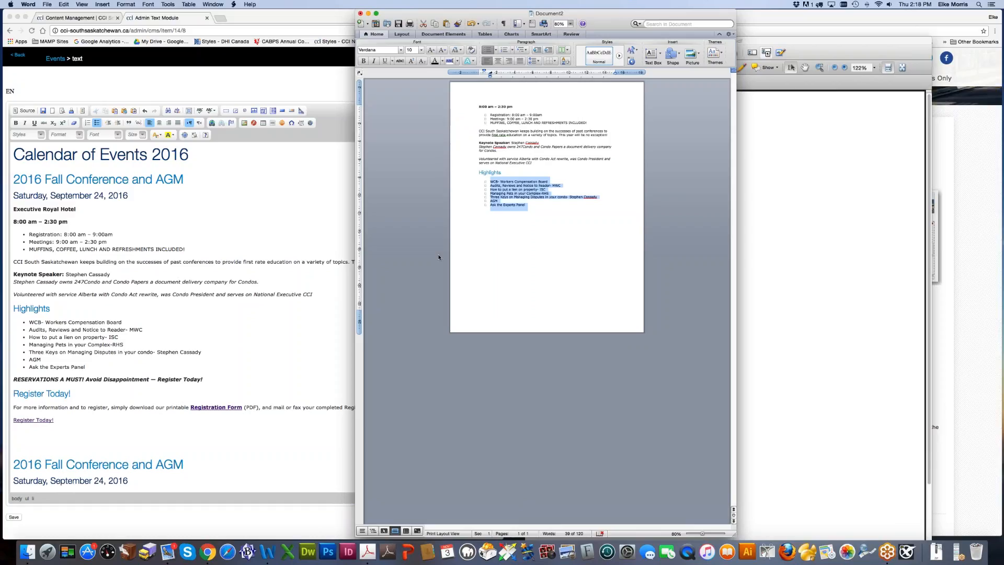
{"action": "left_click", "coordinate": [36, 333]}
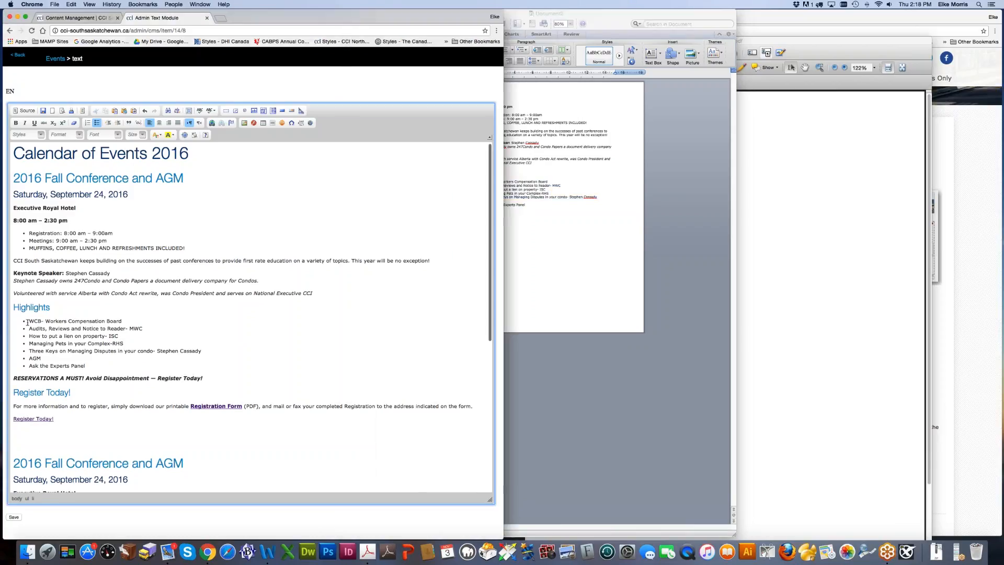
{"action": "left_click_drag", "start_coordinate": [26, 323], "coordinate": [49, 365]}
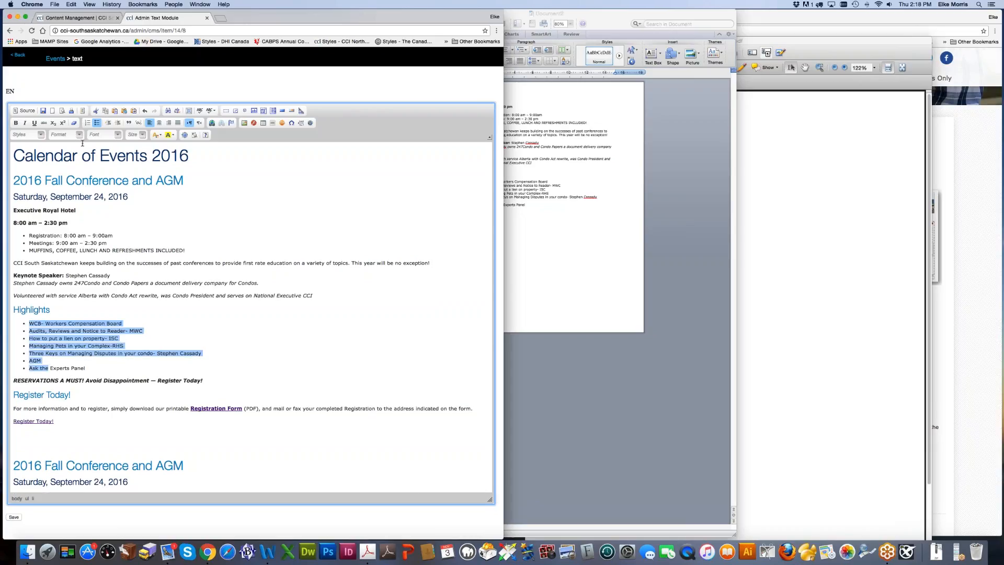
{"action": "left_click", "coordinate": [96, 124]}
{"action": "left_click", "coordinate": [96, 124]}
Step: Try to choose a custom text colour for "Register Today!" in the RESERVATIONS A MUST! line
{"action": "left_click_drag", "start_coordinate": [25, 283], "coordinate": [259, 282]}
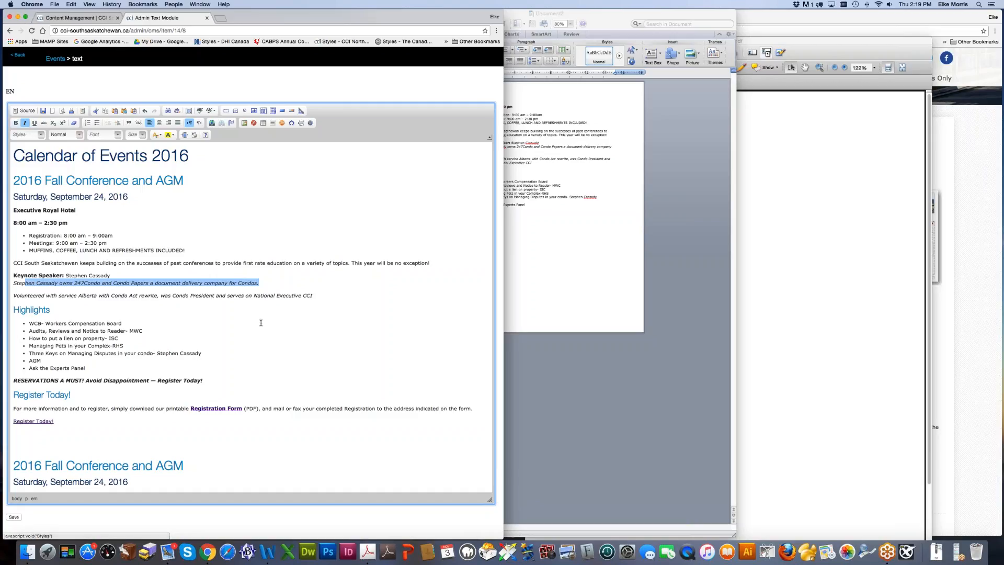
{"action": "left_click", "coordinate": [254, 306]}
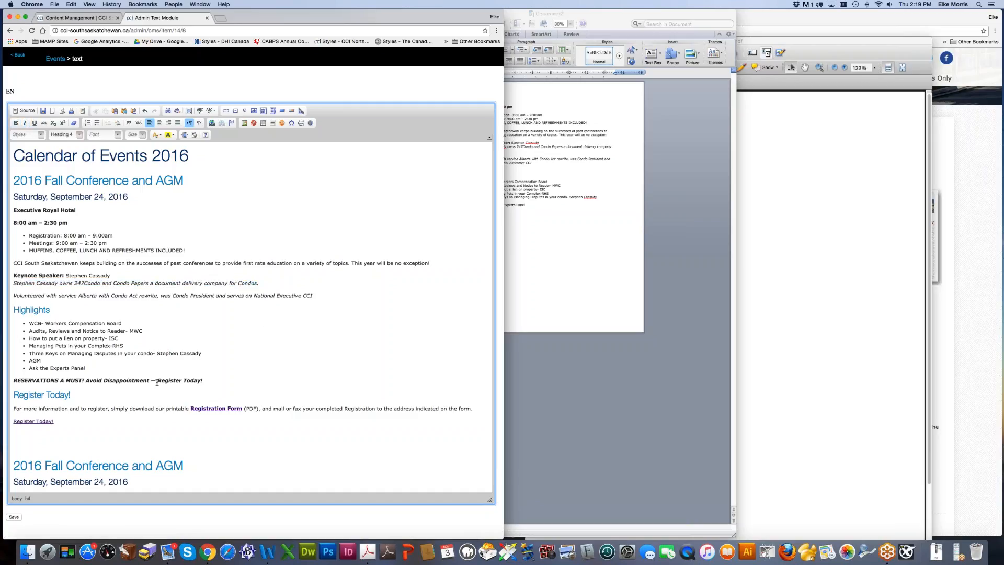
{"action": "left_click_drag", "start_coordinate": [157, 380], "coordinate": [202, 380]}
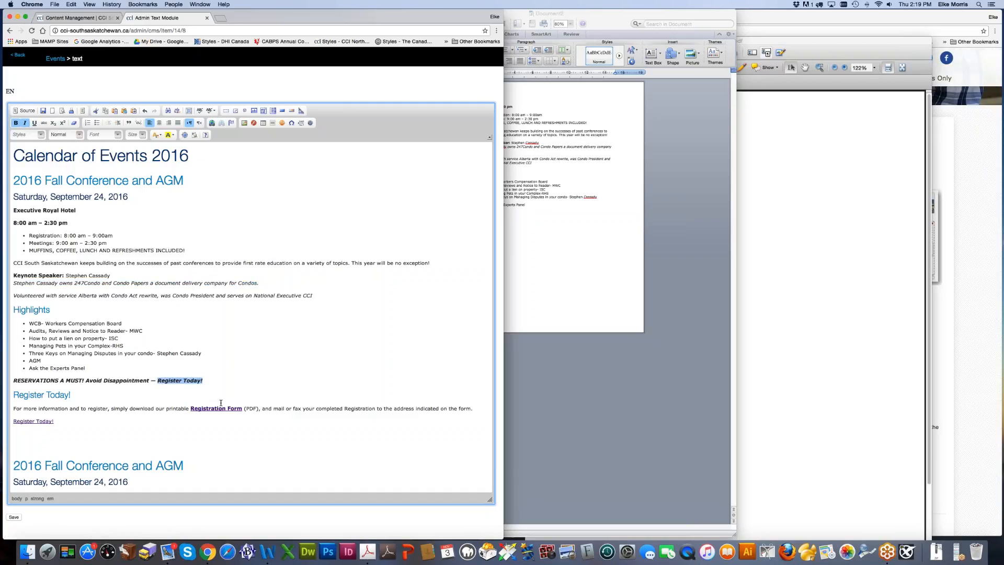
{"action": "left_click", "coordinate": [161, 136]}
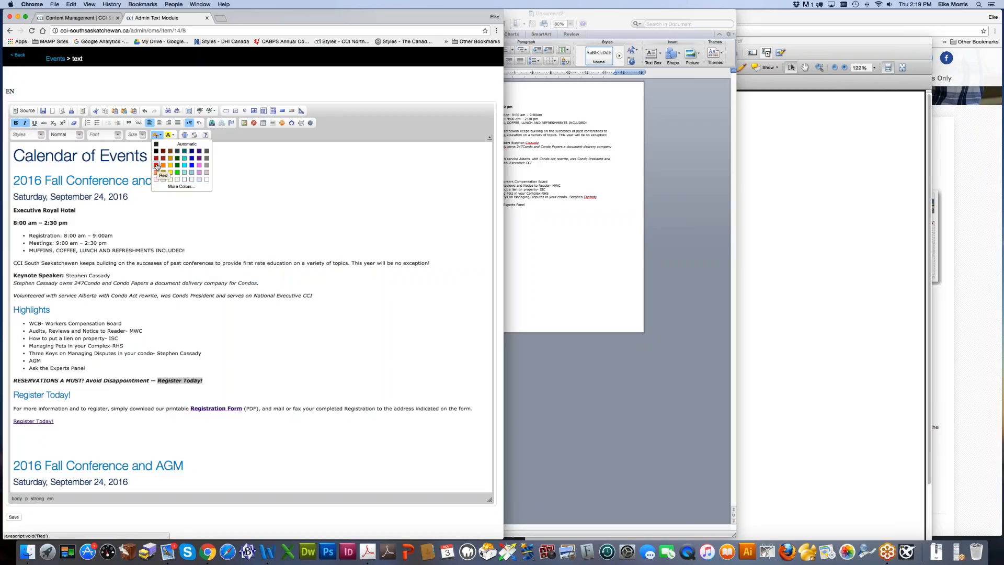
{"action": "left_click", "coordinate": [187, 189]}
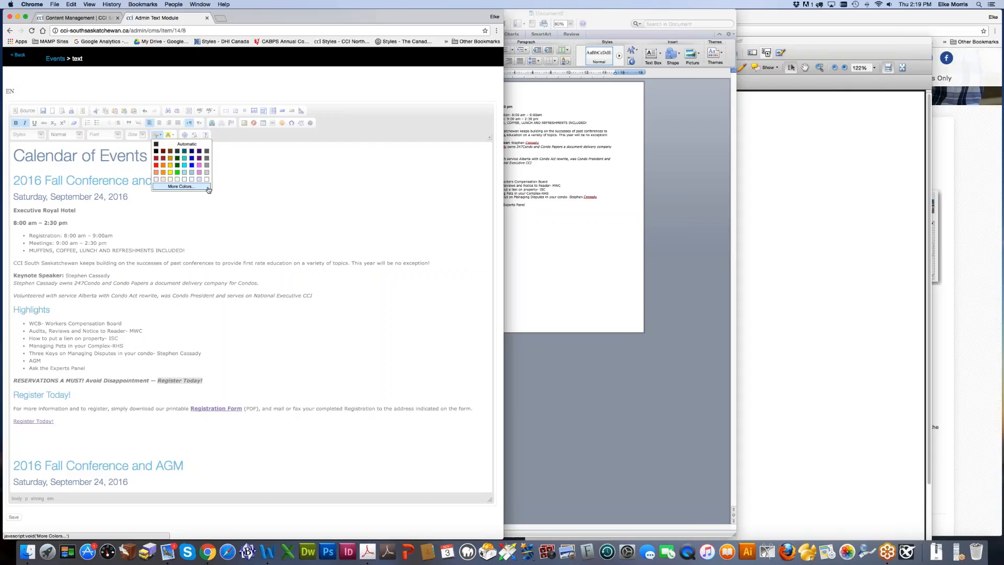
{"action": "left_click", "coordinate": [194, 218]}
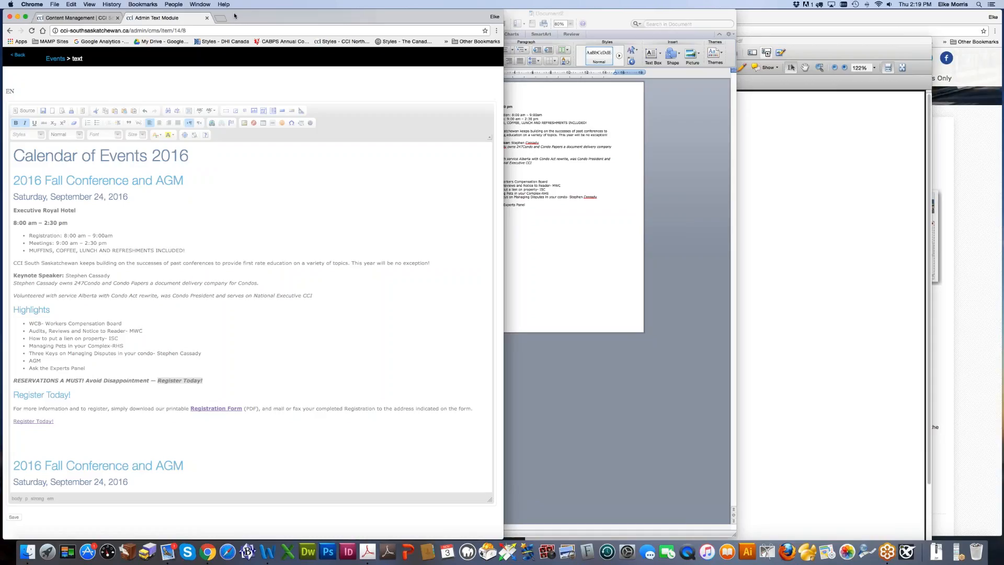
Step: Reload the Events text editing page and enlarge the editor area to show the whole first event
{"action": "left_click", "coordinate": [44, 111]}
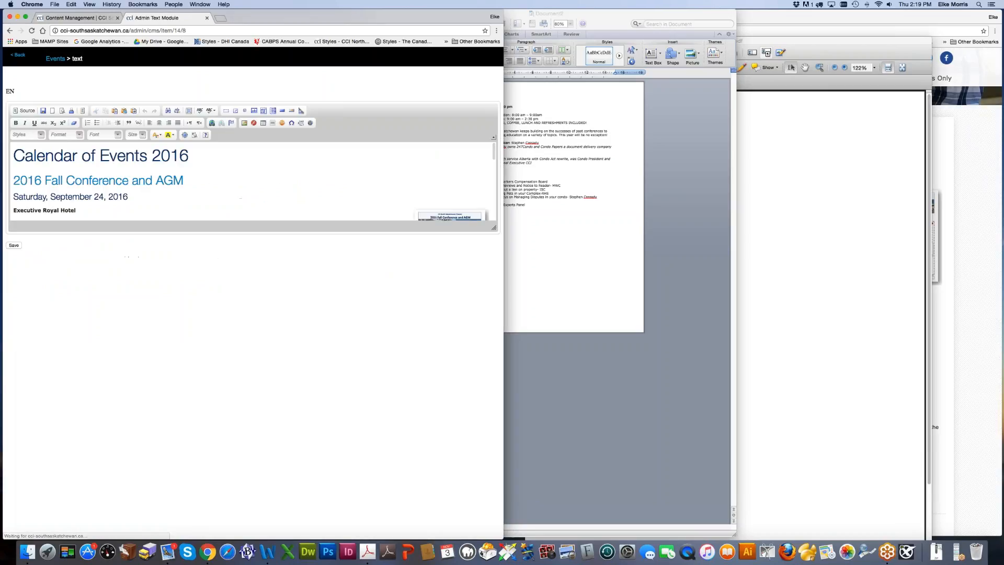
{"action": "left_click_drag", "start_coordinate": [494, 228], "coordinate": [485, 479]}
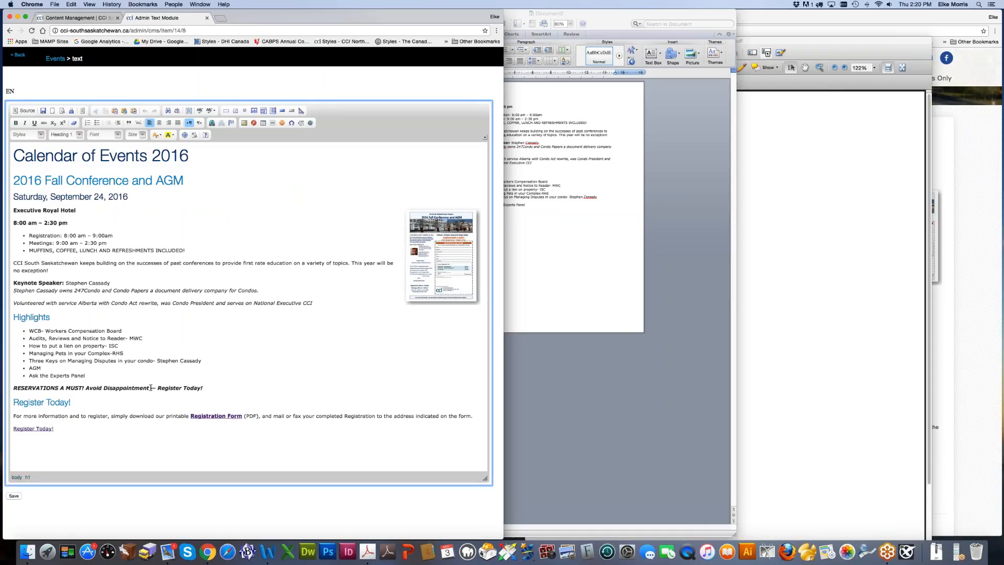
Step: Apply the custom text colour #cc0000 to "Register Today!" in the RESERVATIONS A MUST! line, and undo the colouring
{"action": "left_click_drag", "start_coordinate": [156, 387], "coordinate": [222, 388]}
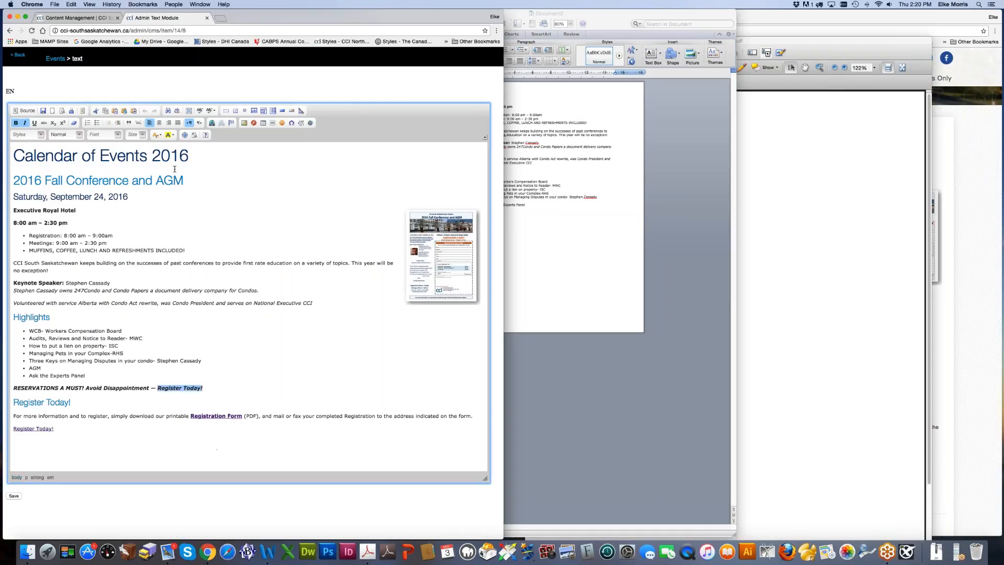
{"action": "left_click", "coordinate": [161, 136]}
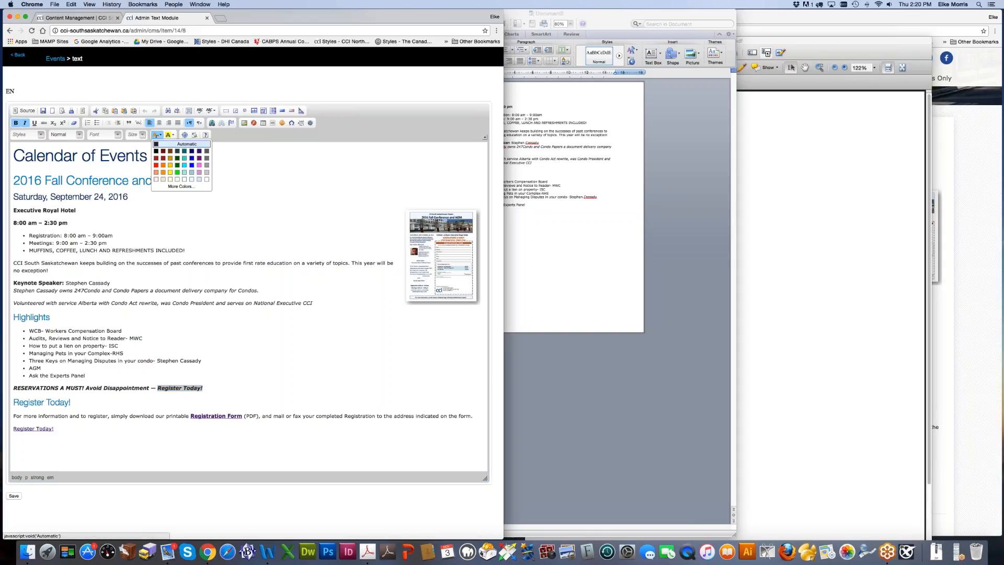
{"action": "left_click", "coordinate": [178, 189]}
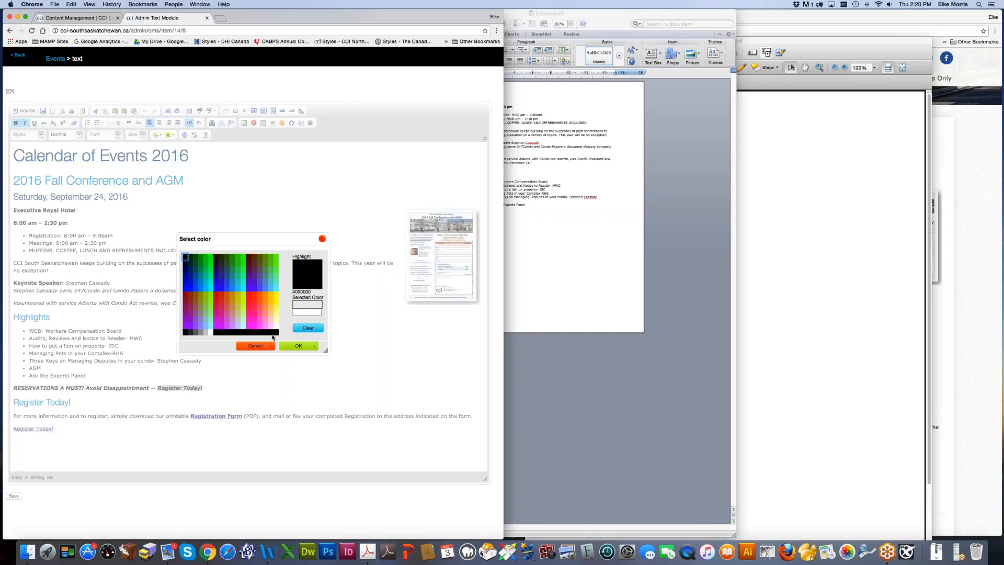
{"action": "left_click", "coordinate": [216, 296]}
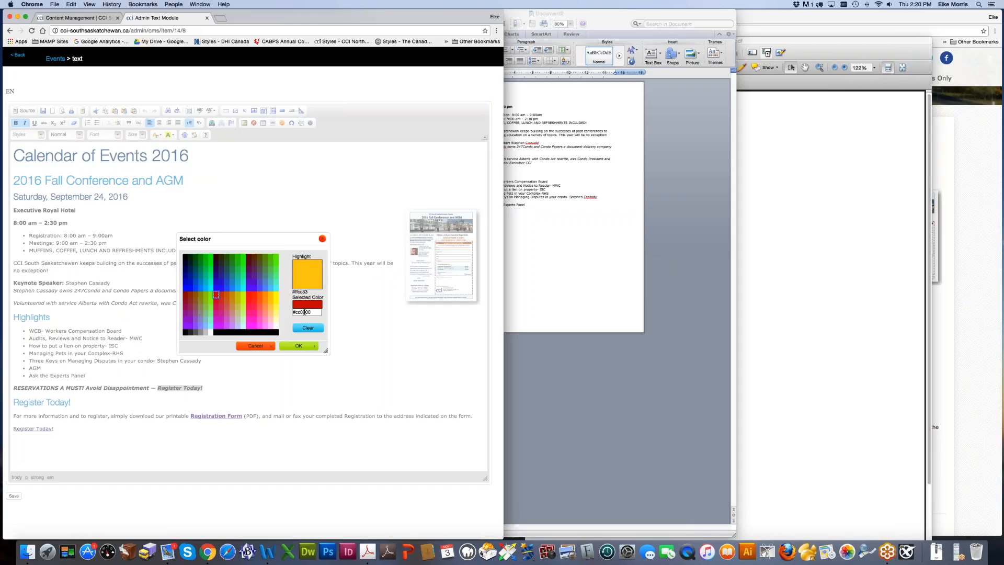
{"action": "left_click_drag", "start_coordinate": [312, 312], "coordinate": [291, 313]}
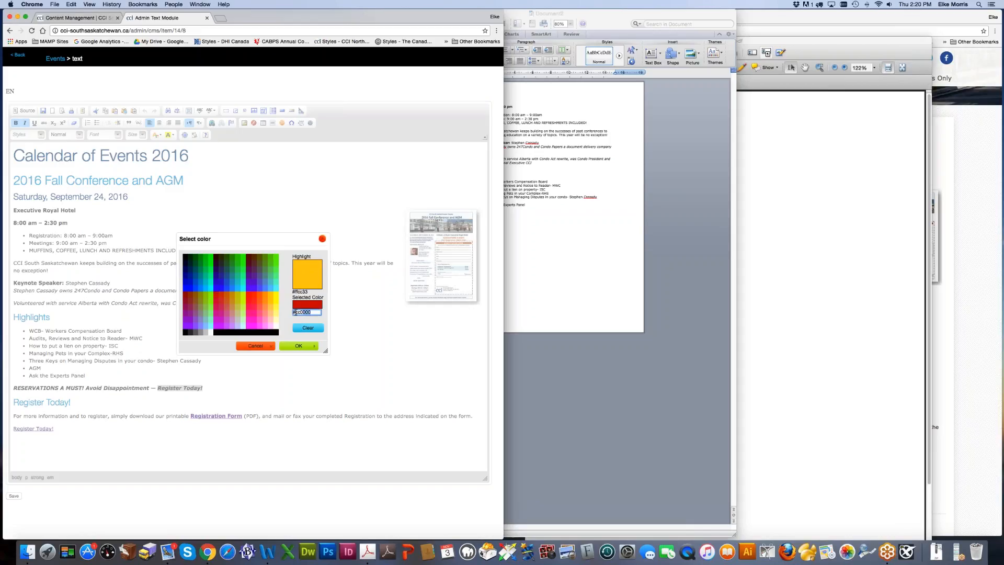
{"action": "left_click", "coordinate": [298, 346]}
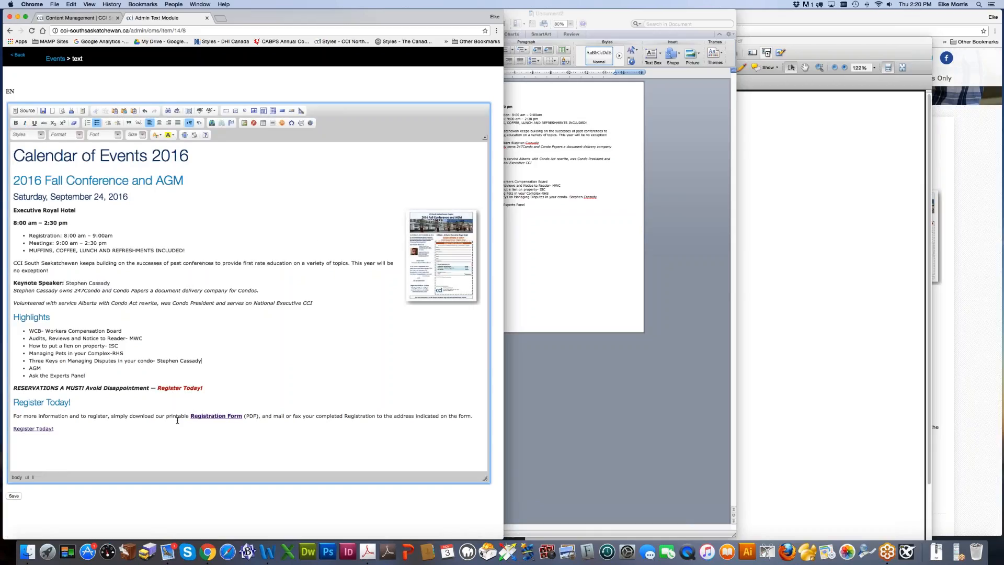
{"action": "key", "text": "super+z"}
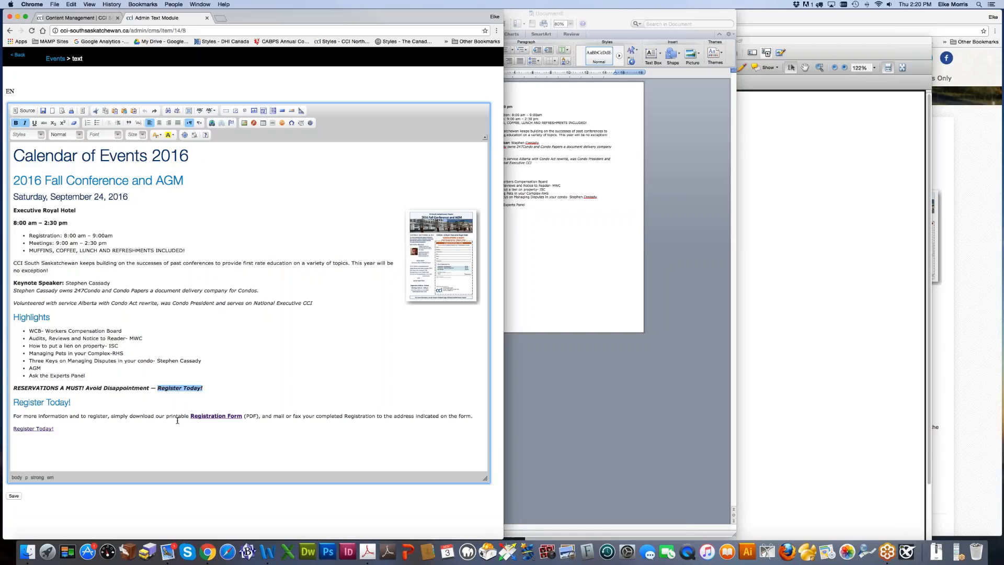
Step: Select the Registration Form text in the editor, upload ExamplePDF.pdf to the server and apply it as the link's file
{"action": "left_click", "coordinate": [195, 414]}
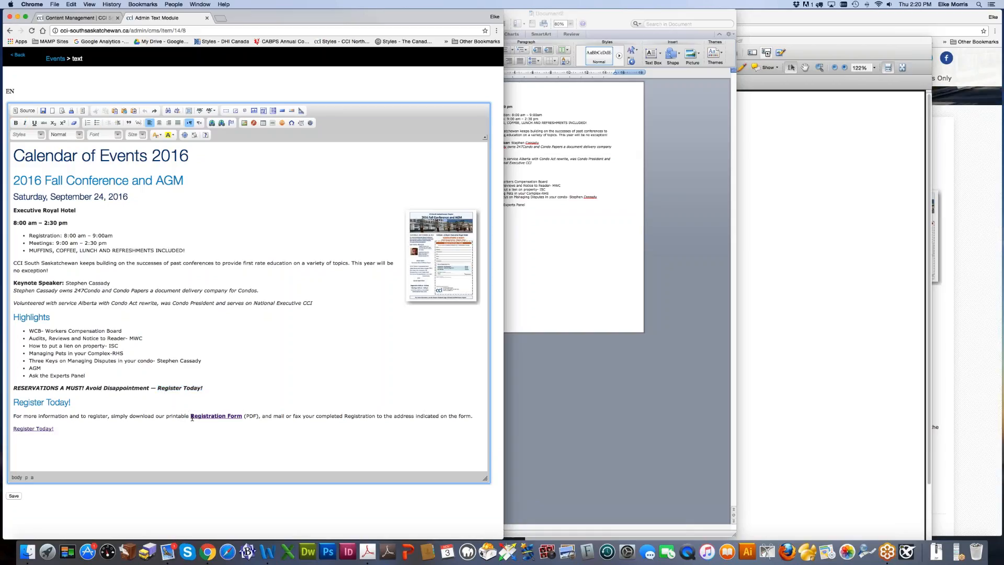
{"action": "left_click_drag", "start_coordinate": [191, 417], "coordinate": [241, 414]}
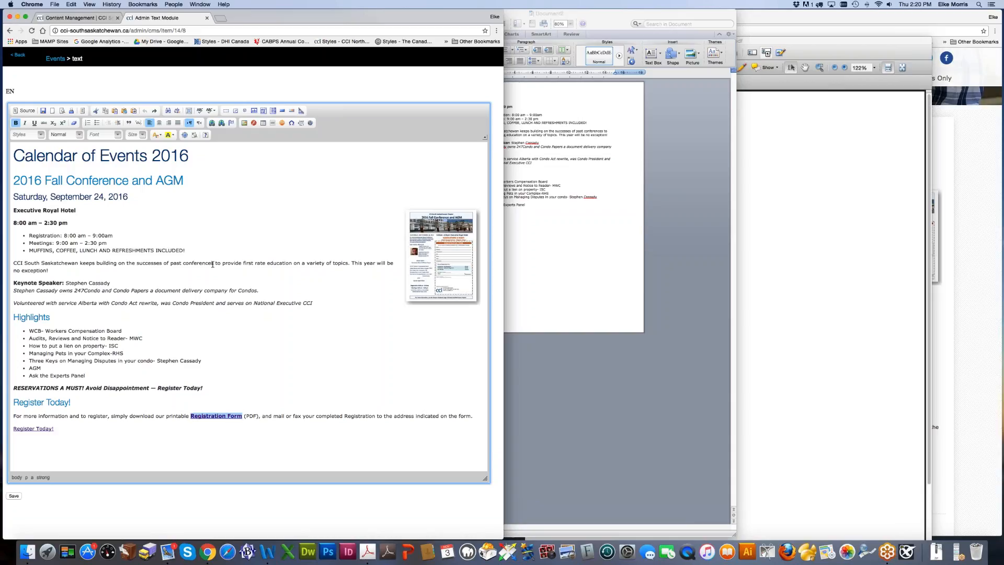
{"action": "left_click", "coordinate": [212, 123]}
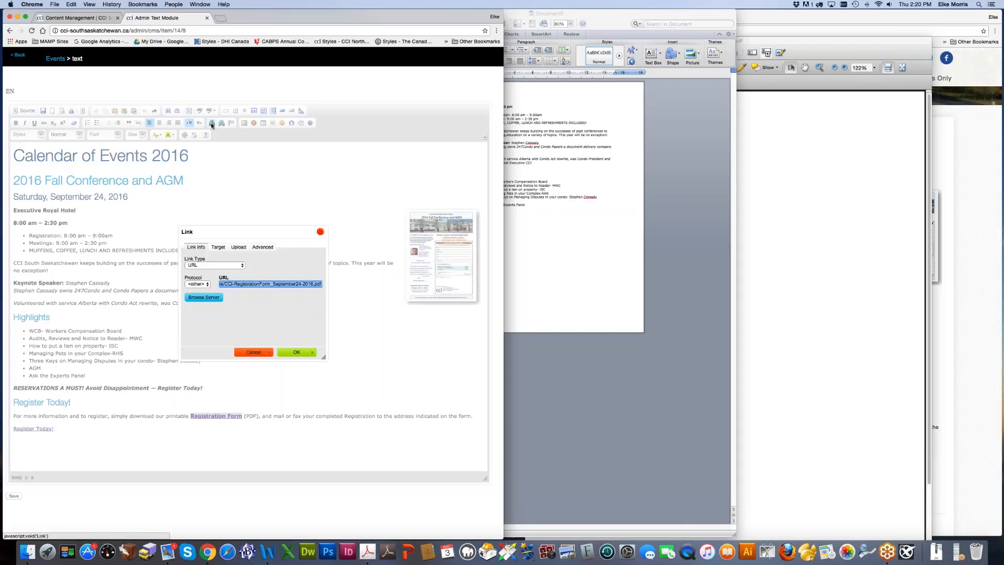
{"action": "left_click", "coordinate": [239, 246]}
{"action": "left_click", "coordinate": [204, 265]}
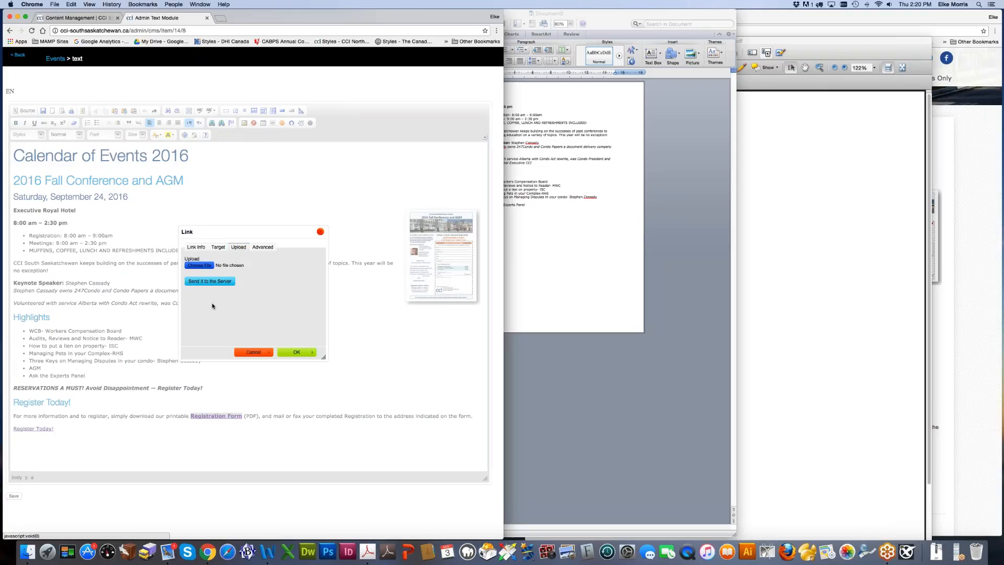
{"action": "double_click", "coordinate": [175, 77]}
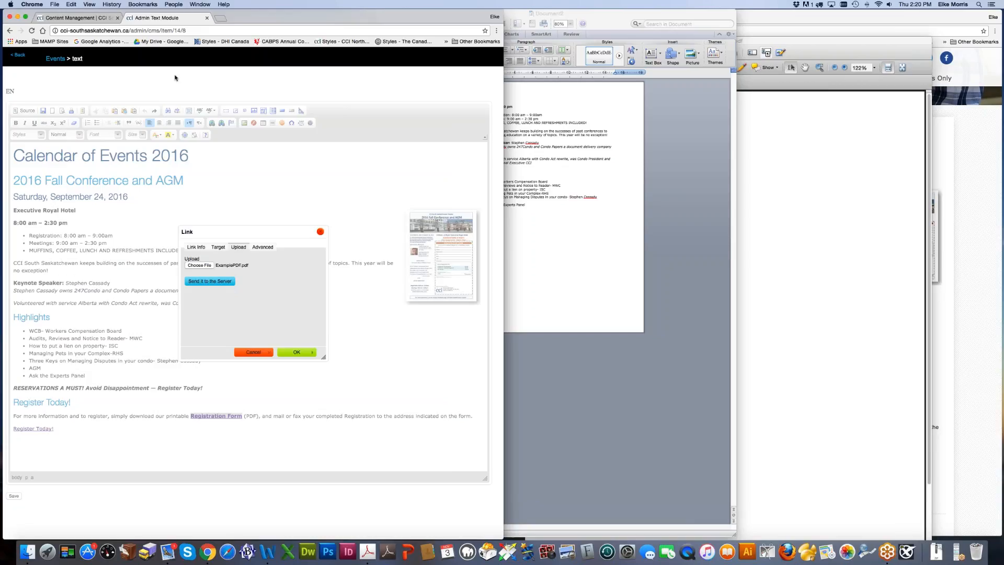
{"action": "left_click", "coordinate": [212, 283]}
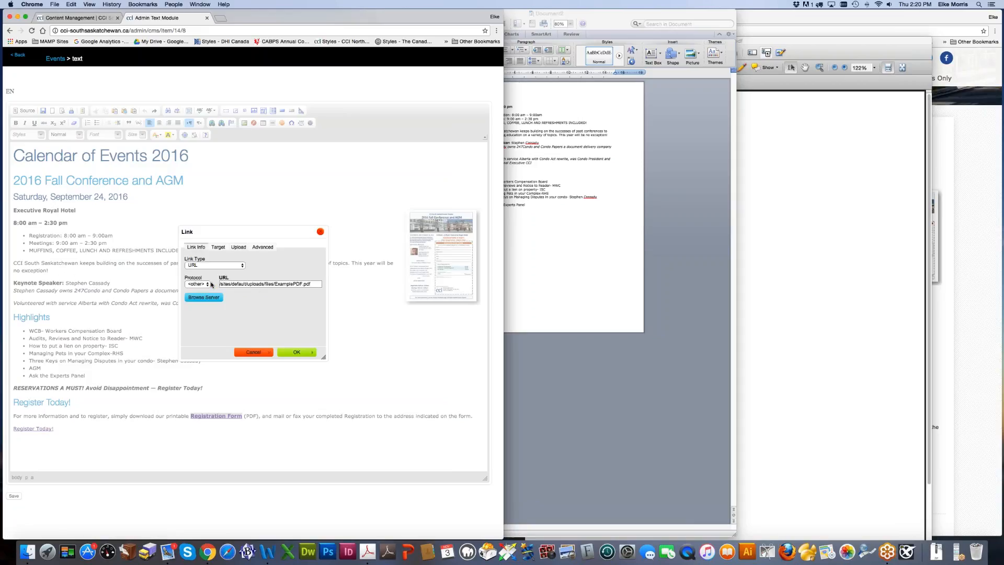
{"action": "left_click", "coordinate": [296, 352]}
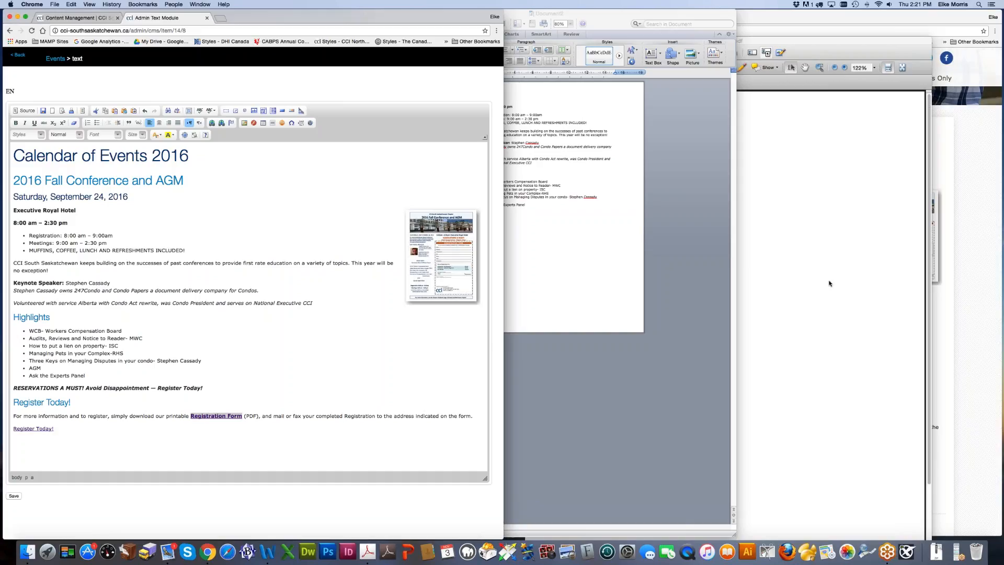
Step: Undo the Registration Form link change and check the link's URL without altering it
{"action": "left_click", "coordinate": [251, 408]}
{"action": "key", "text": "super+z"}
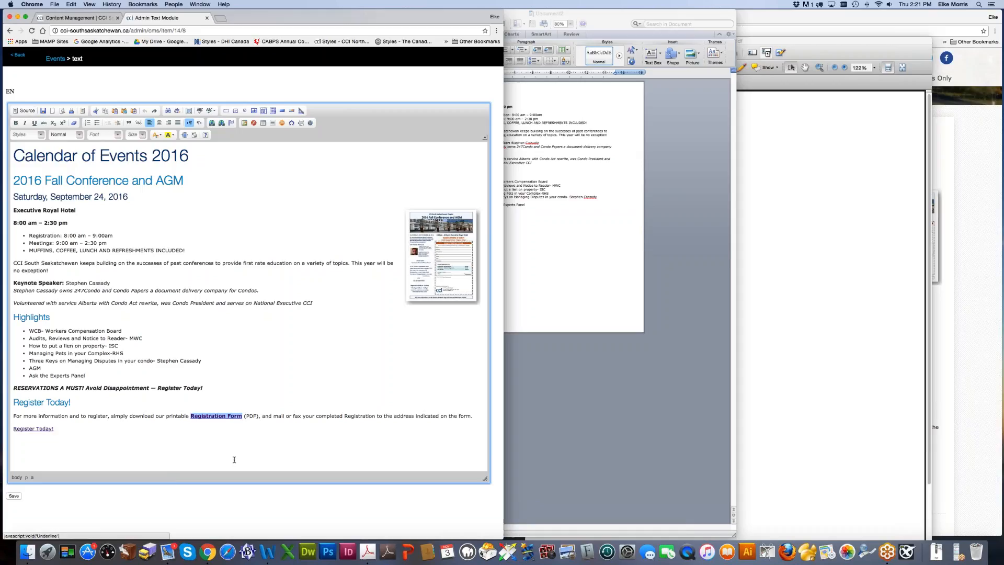
{"action": "double_click", "coordinate": [224, 416]}
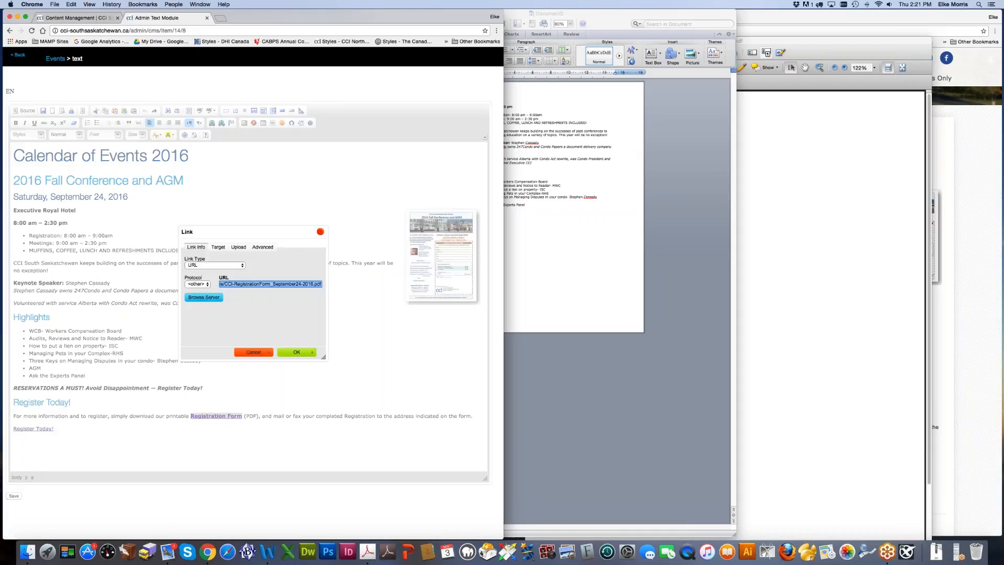
{"action": "left_click", "coordinate": [254, 353]}
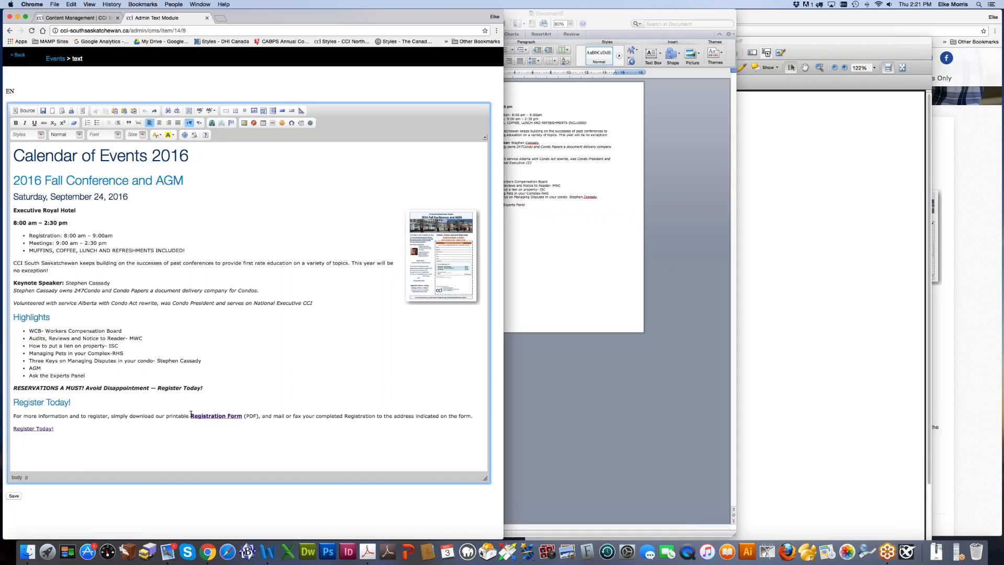
Step: Reselect the Registration Form text, upload ExamplePDF.pdf again and point the link to ExamplePDF(1).pdf
{"action": "left_click_drag", "start_coordinate": [190, 416], "coordinate": [242, 416]}
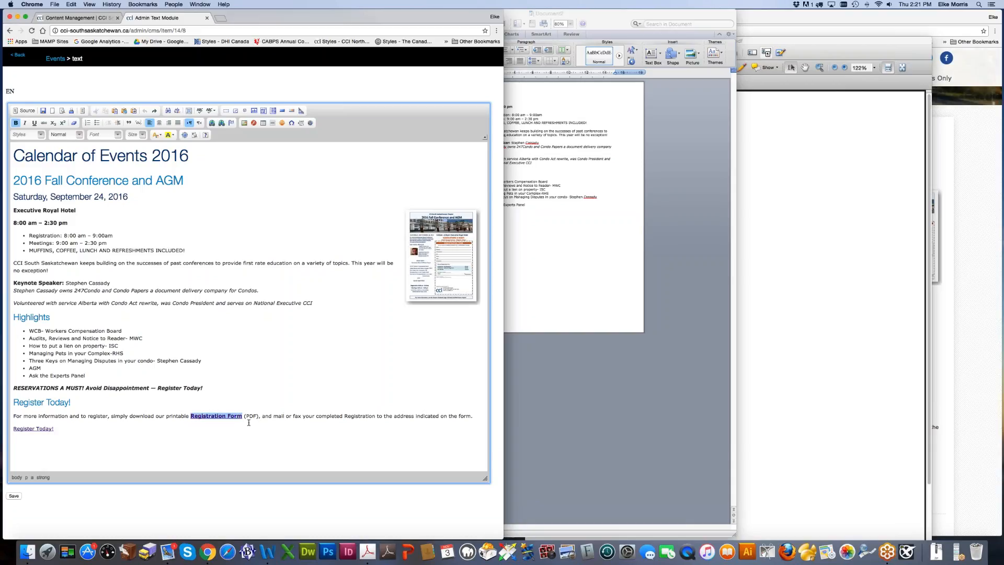
{"action": "left_click", "coordinate": [273, 439]}
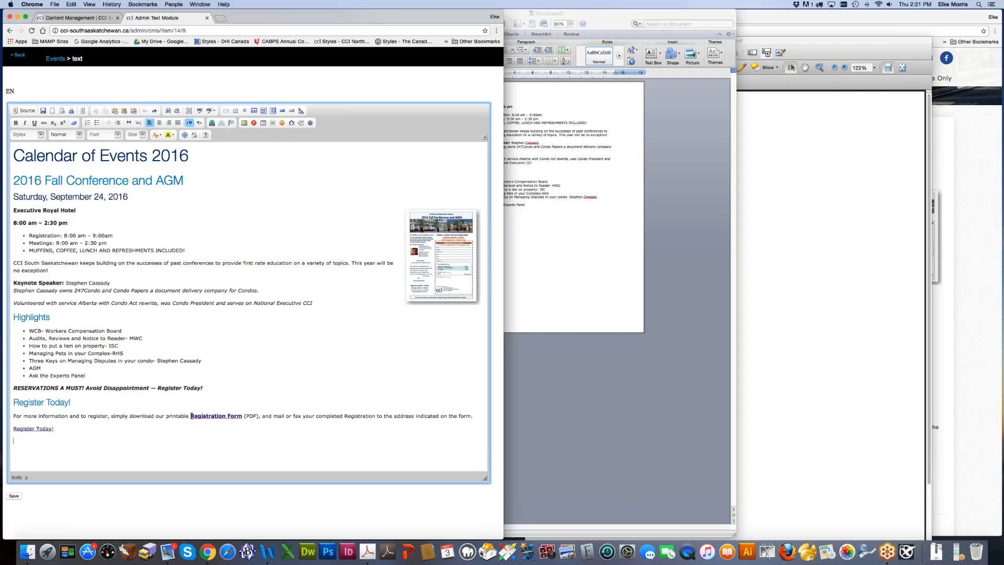
{"action": "left_click_drag", "start_coordinate": [191, 416], "coordinate": [243, 416]}
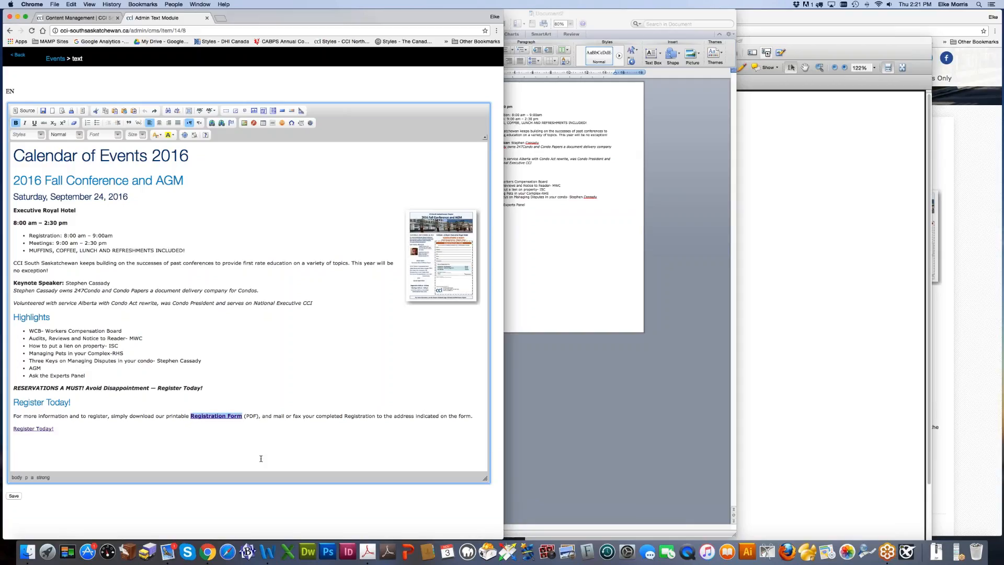
{"action": "left_click", "coordinate": [213, 125]}
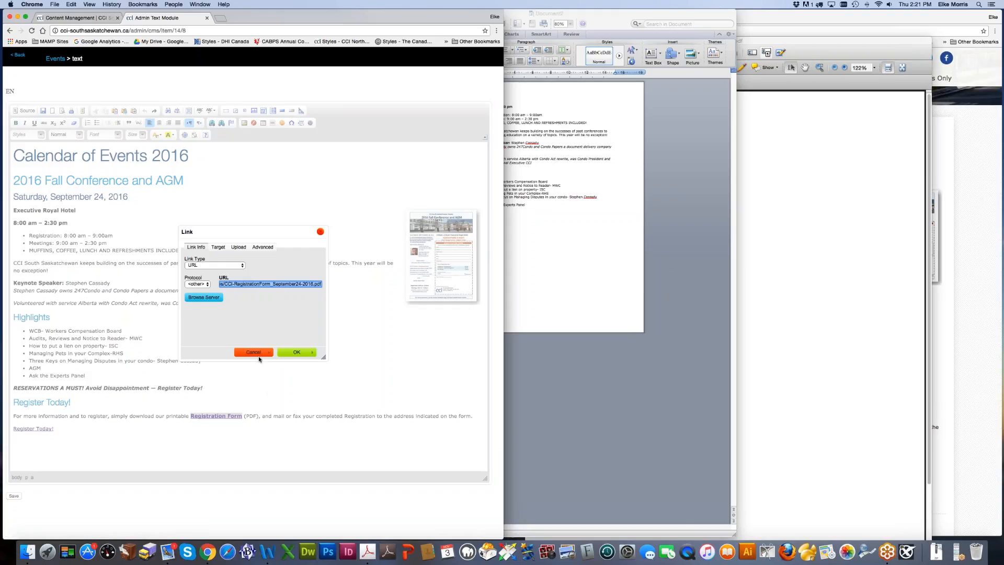
{"action": "left_click", "coordinate": [239, 247]}
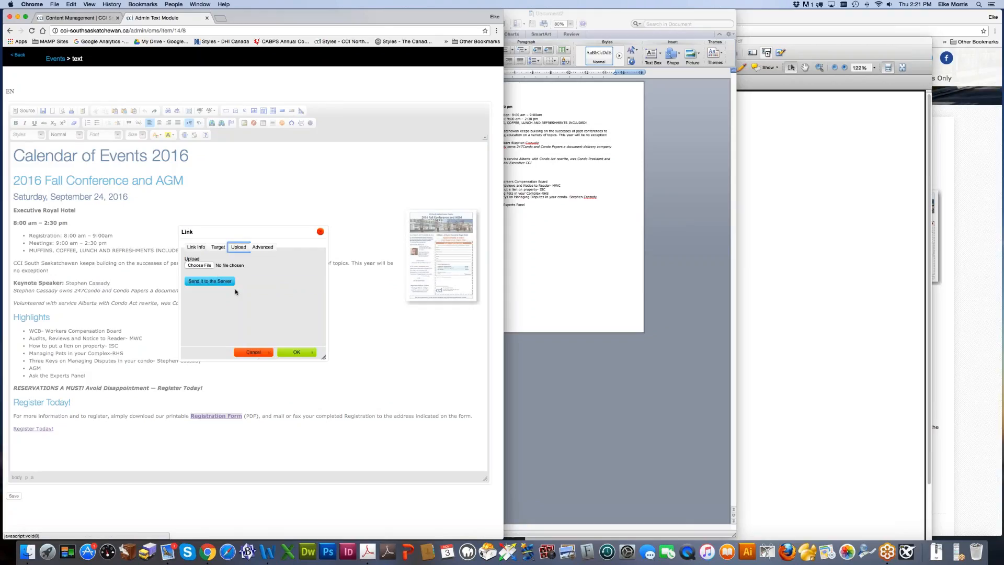
{"action": "left_click", "coordinate": [199, 265]}
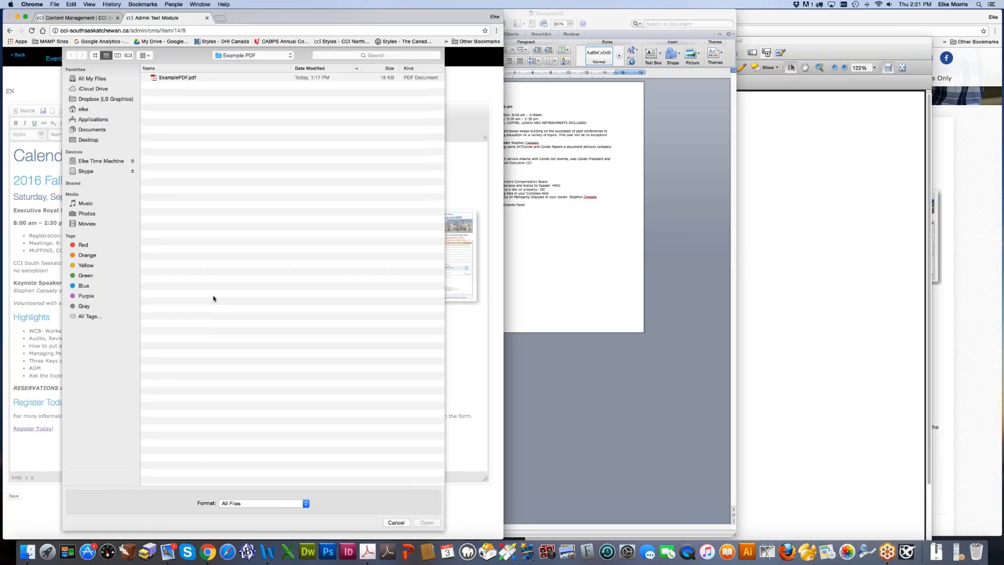
{"action": "double_click", "coordinate": [182, 78]}
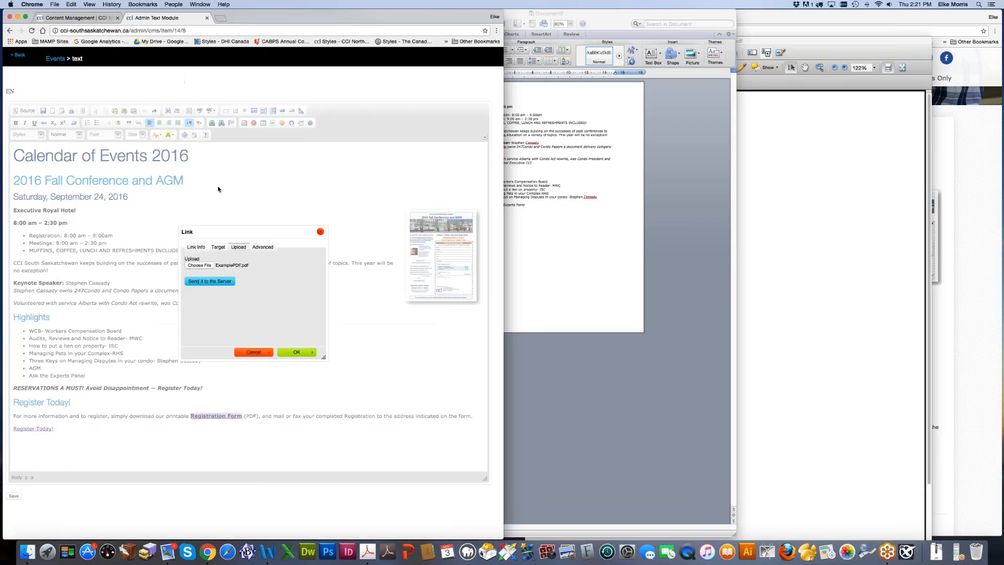
{"action": "left_click", "coordinate": [210, 281]}
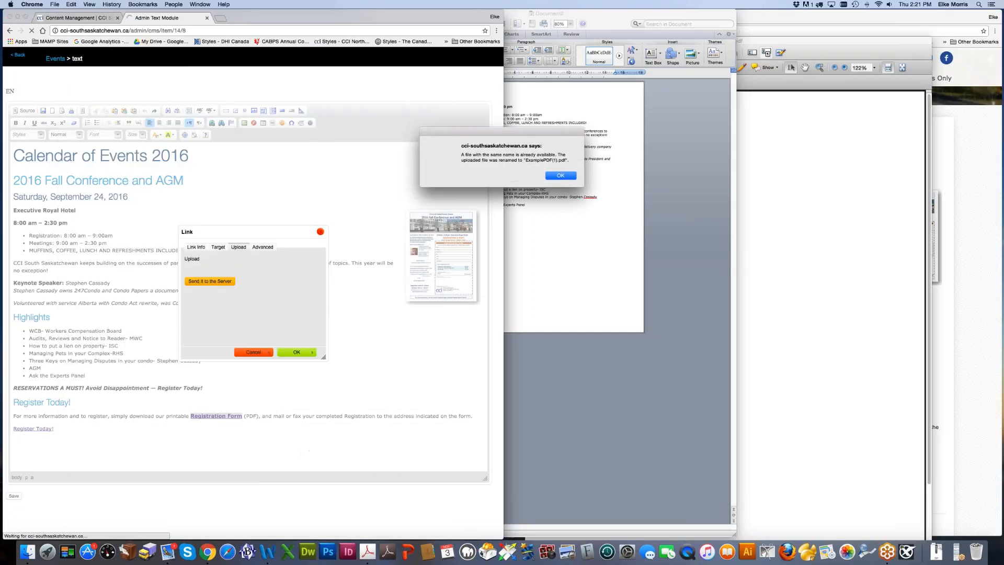
{"action": "left_click", "coordinate": [560, 176]}
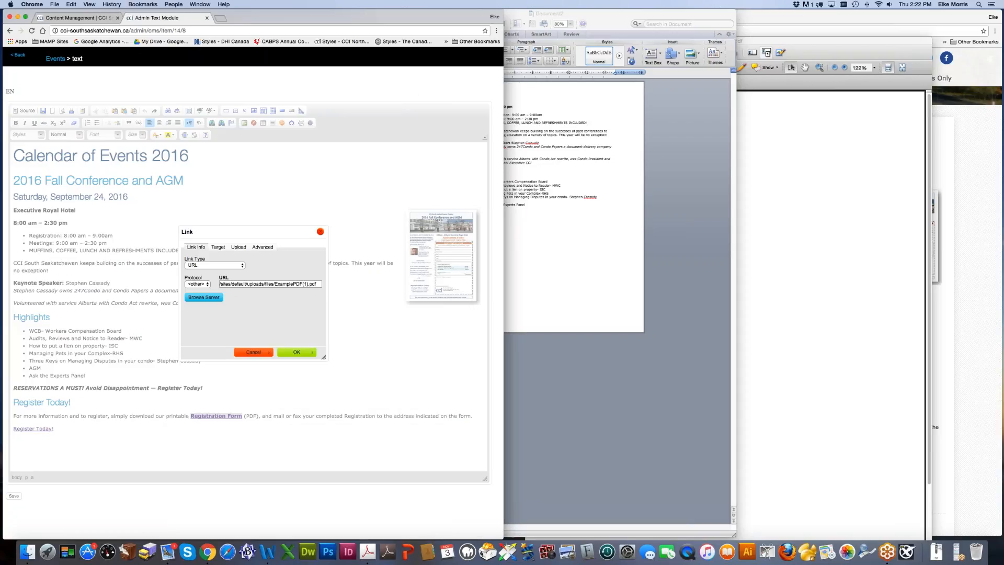
{"action": "left_click", "coordinate": [294, 352]}
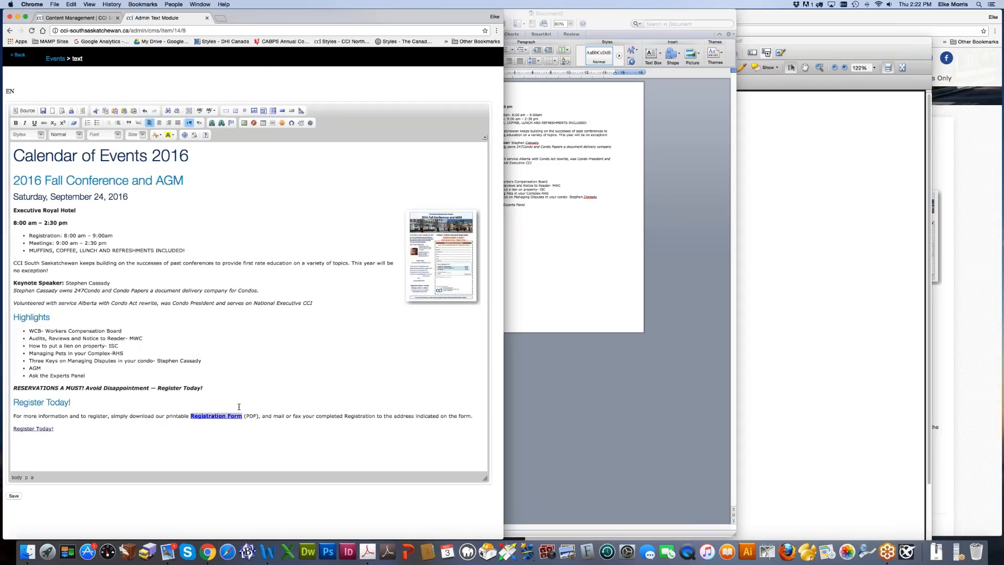
Step: Upload ExamplePDF.pdf once more, check the link's target window setting, and link the Registration Form text to ExamplePDF(2).pdf
{"action": "double_click", "coordinate": [219, 415]}
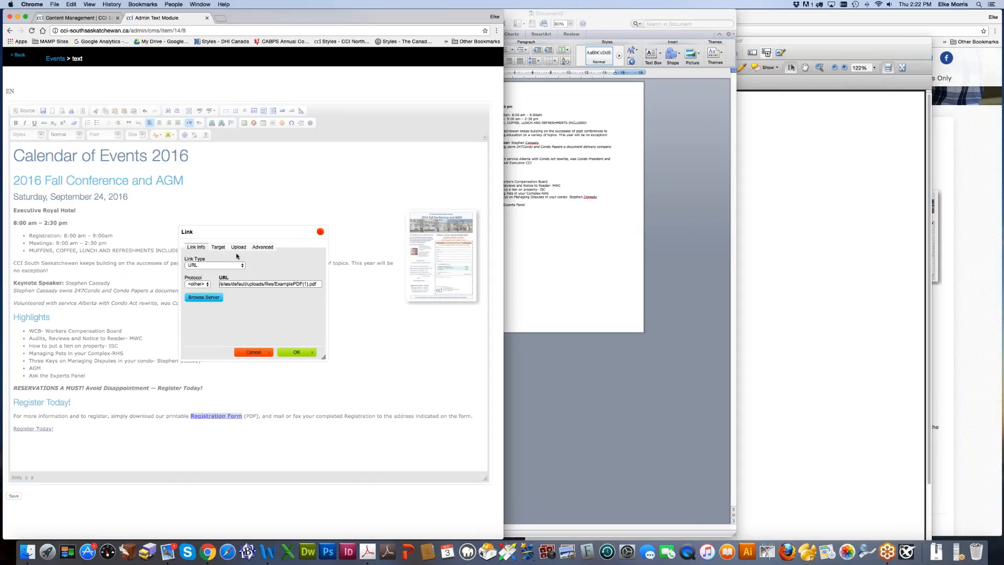
{"action": "left_click", "coordinate": [238, 247]}
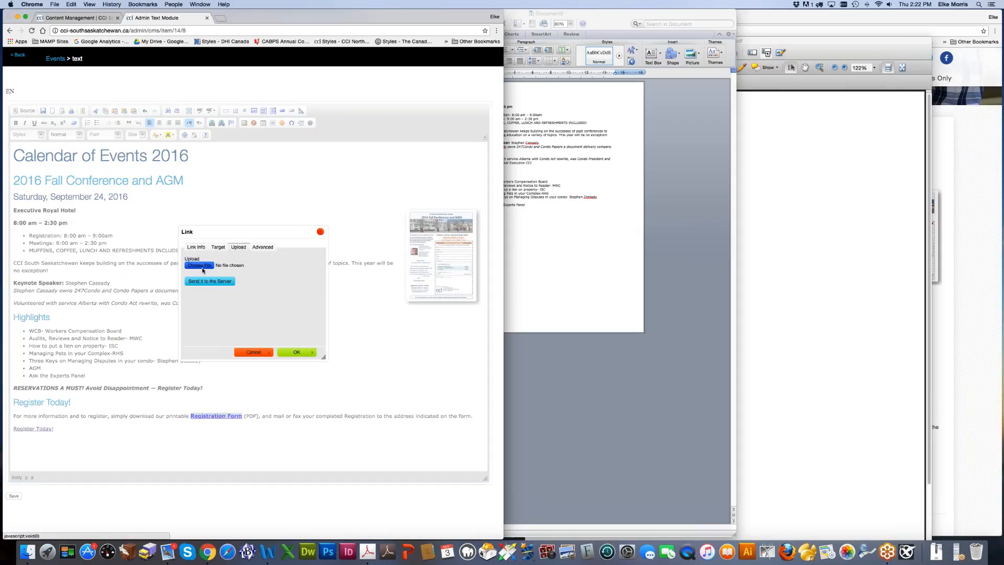
{"action": "left_click", "coordinate": [202, 267]}
{"action": "double_click", "coordinate": [183, 78]}
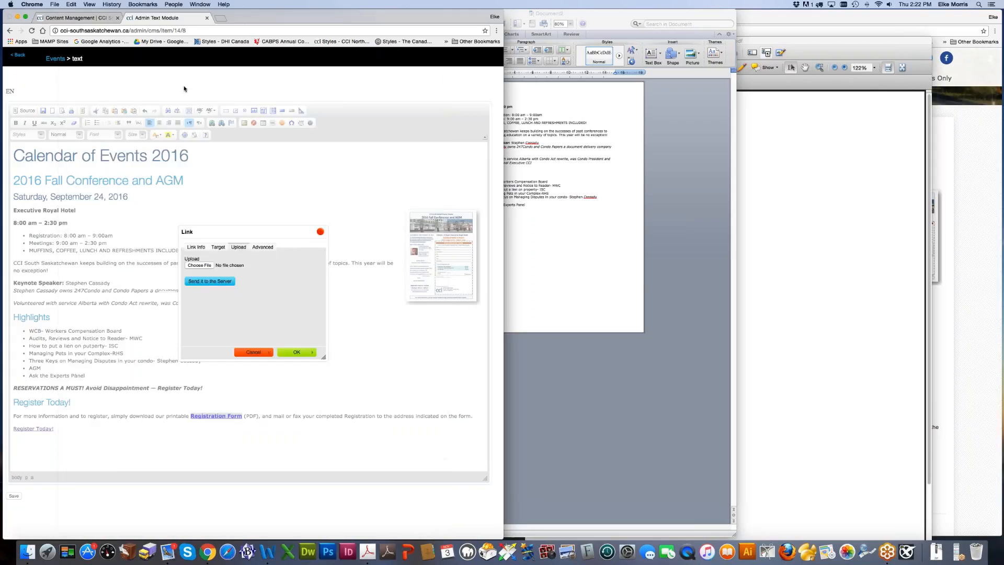
{"action": "left_click", "coordinate": [212, 281]}
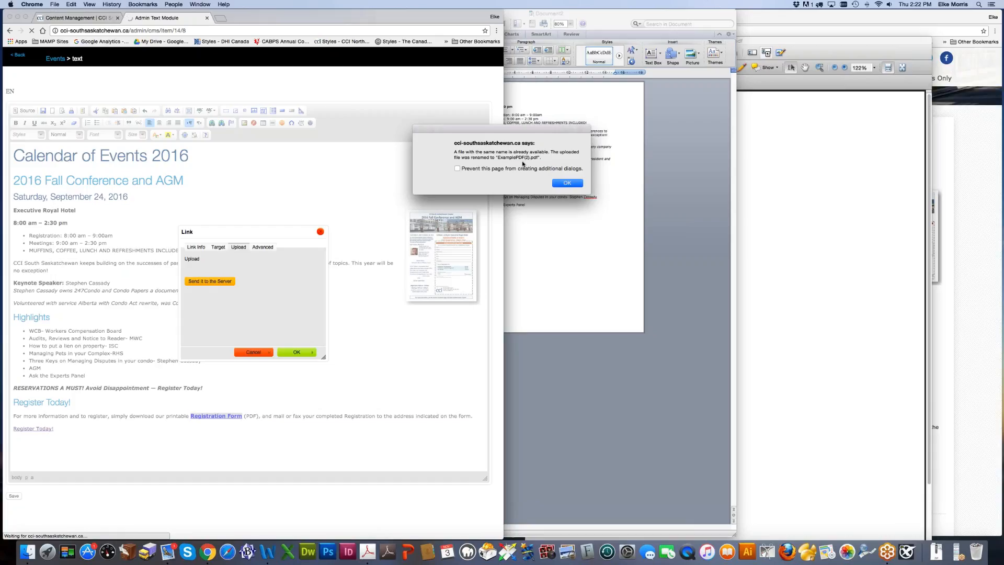
{"action": "left_click", "coordinate": [564, 183]}
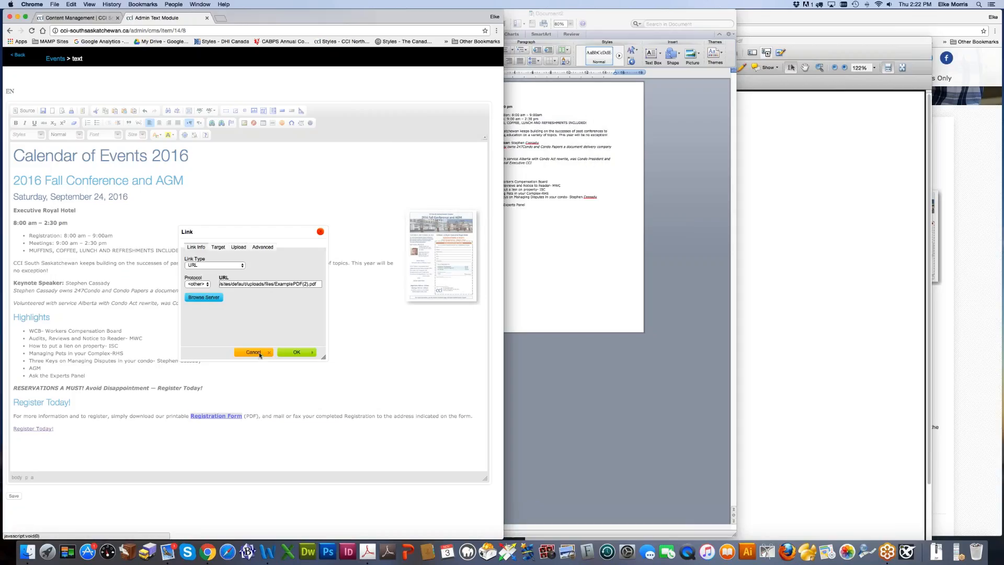
{"action": "left_click", "coordinate": [218, 247]}
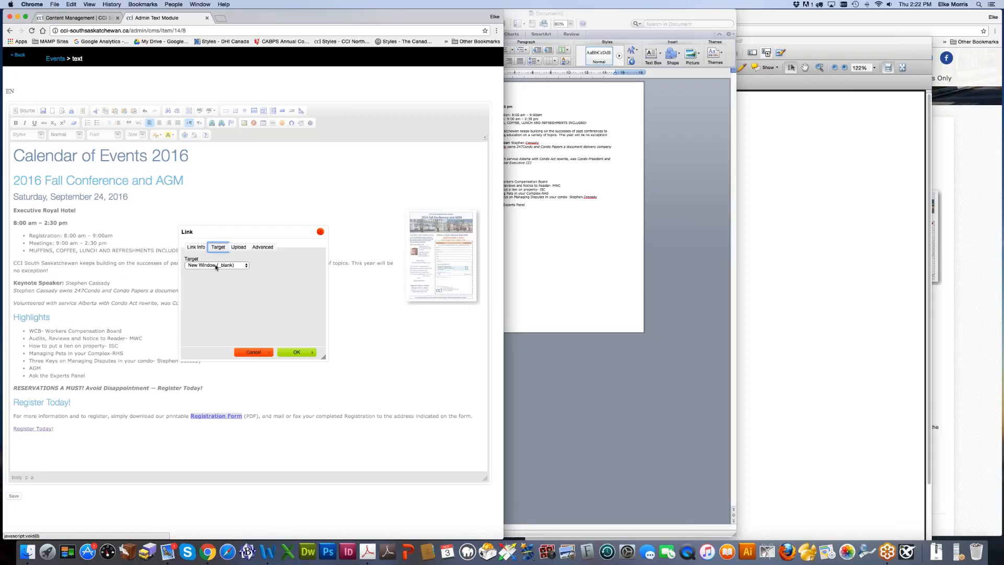
{"action": "left_click", "coordinate": [297, 352]}
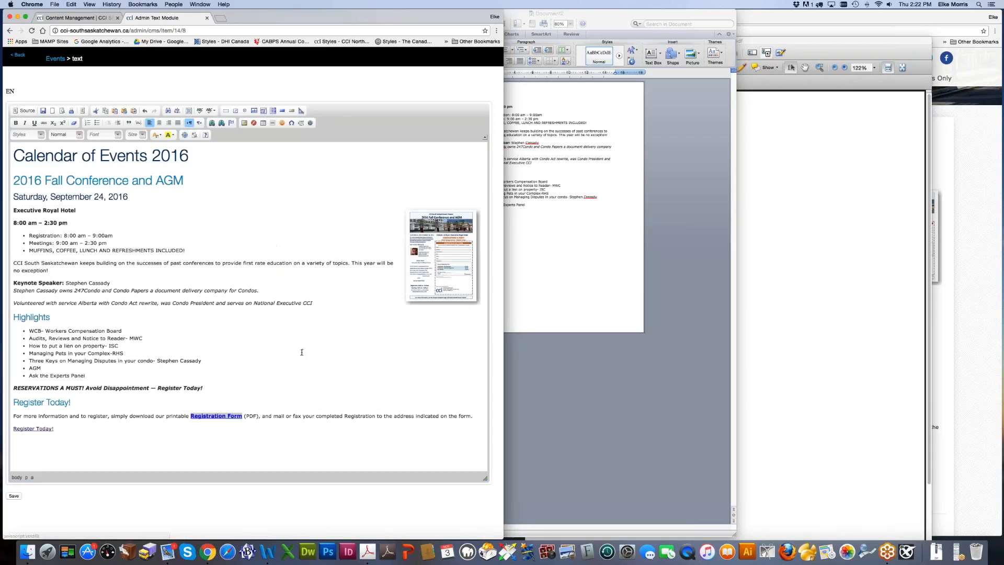
Step: Point the Registration Form link back to the CCI-RegistrationForm file in /sites/default/uploads/files/ and save the Events text
{"action": "double_click", "coordinate": [234, 415]}
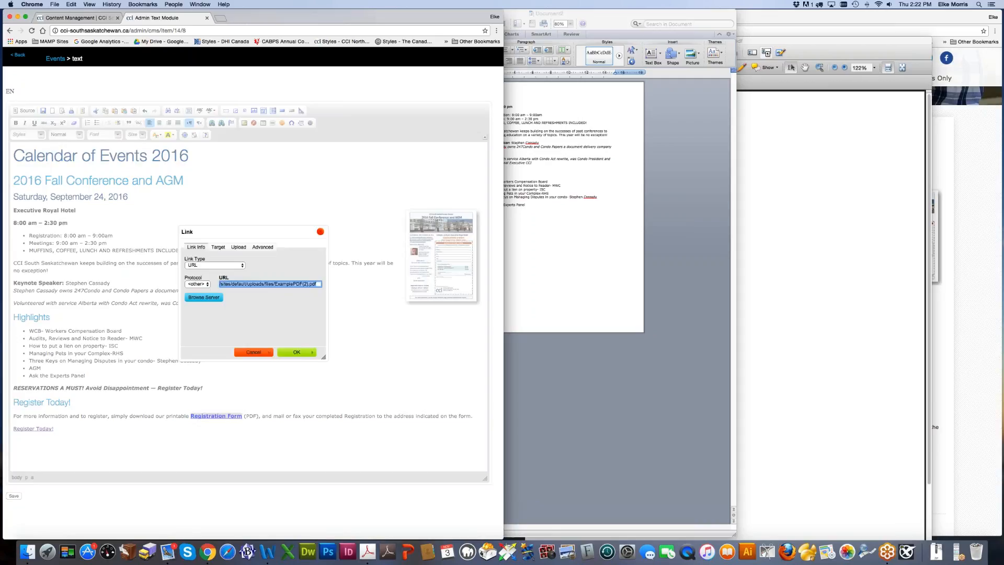
{"action": "type", "text": "/sites/default/uploads/files/CCI-RegistrationForm"}
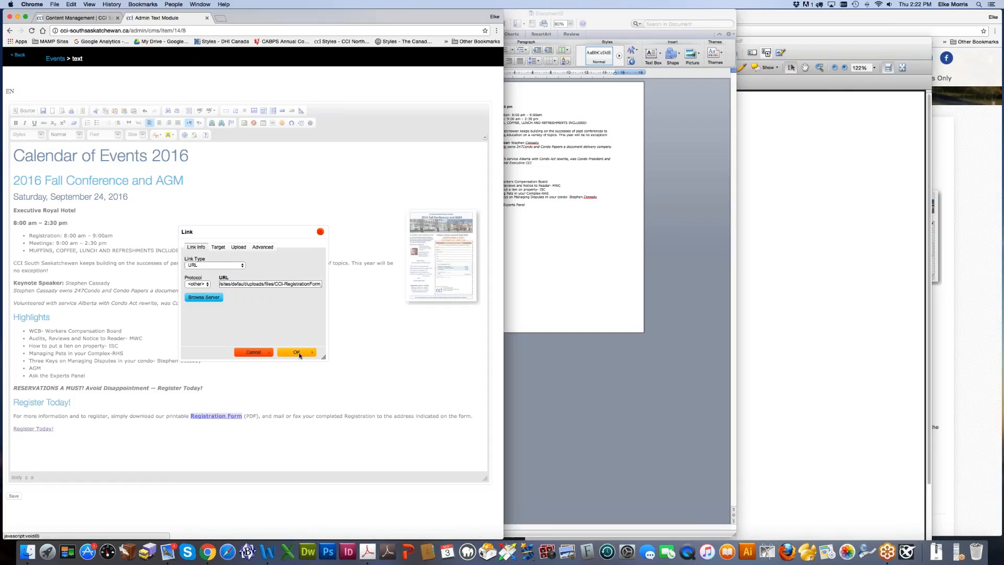
{"action": "left_click", "coordinate": [297, 352]}
{"action": "left_click", "coordinate": [15, 497]}
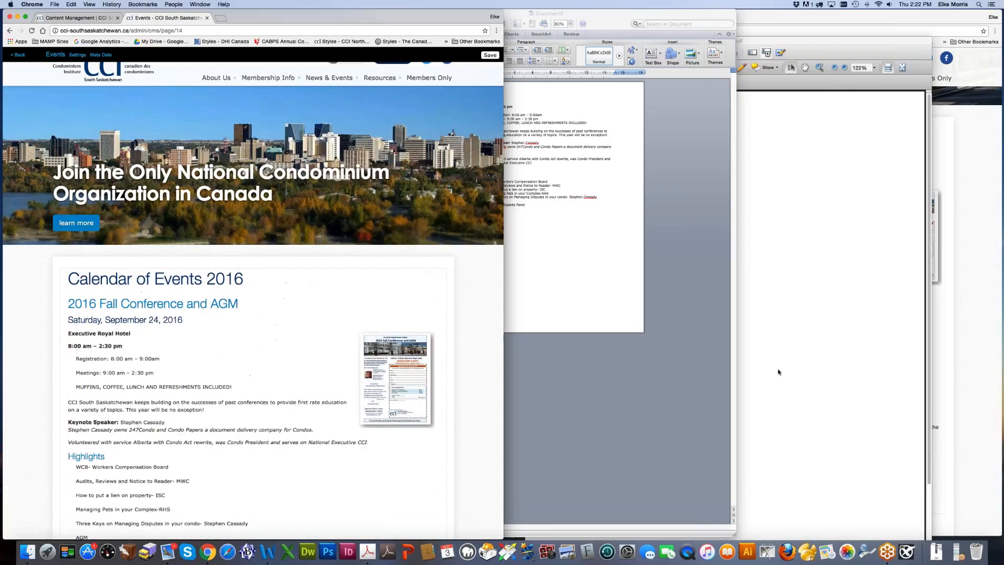
Step: Close the Word document and the ExamplePDF.pdf window
{"action": "left_click", "coordinate": [708, 318]}
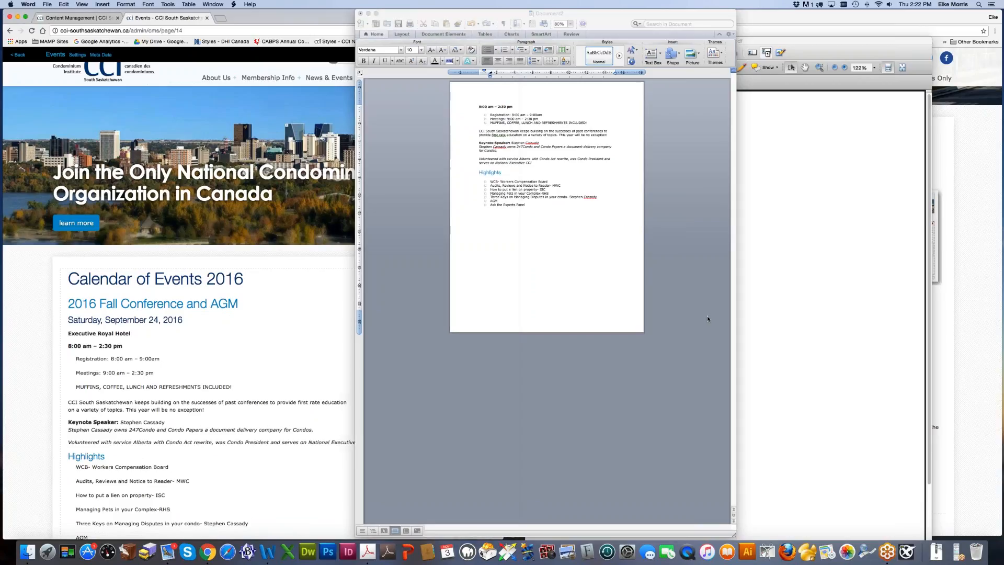
{"action": "left_click", "coordinate": [360, 13]}
{"action": "left_click", "coordinate": [517, 66]}
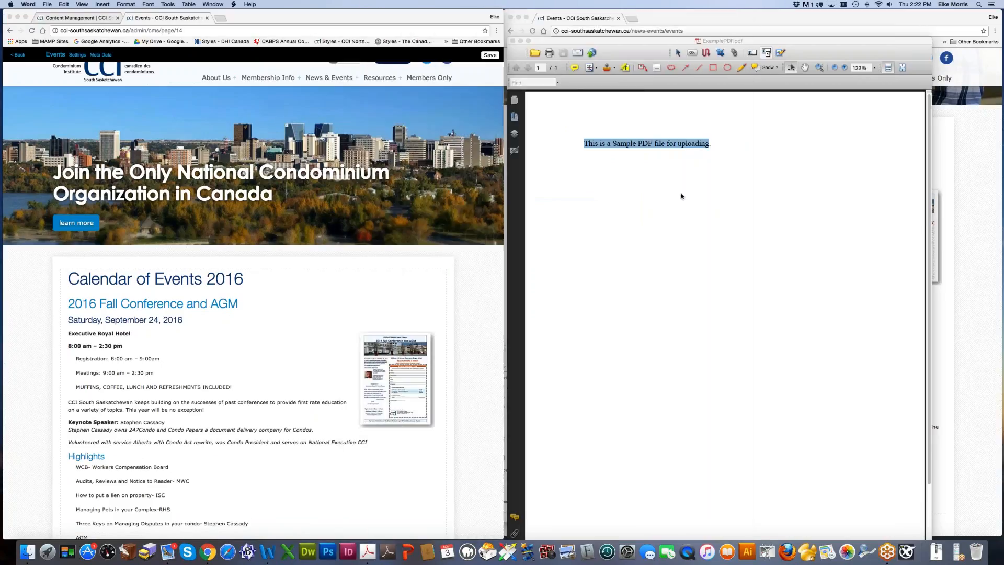
{"action": "left_click", "coordinate": [682, 192]}
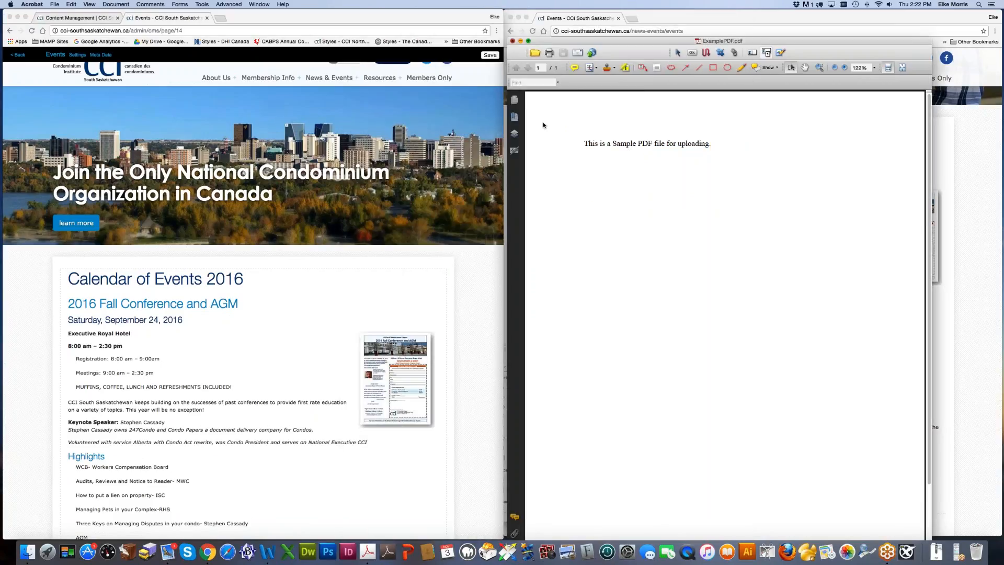
{"action": "left_click", "coordinate": [513, 41]}
Step: Bring the live Events page forward and reload it to view the event content and its Registration Form link
{"action": "left_click", "coordinate": [599, 206]}
{"action": "scroll", "coordinate": [667, 388], "scroll_direction": "down", "scroll_amount": 1}
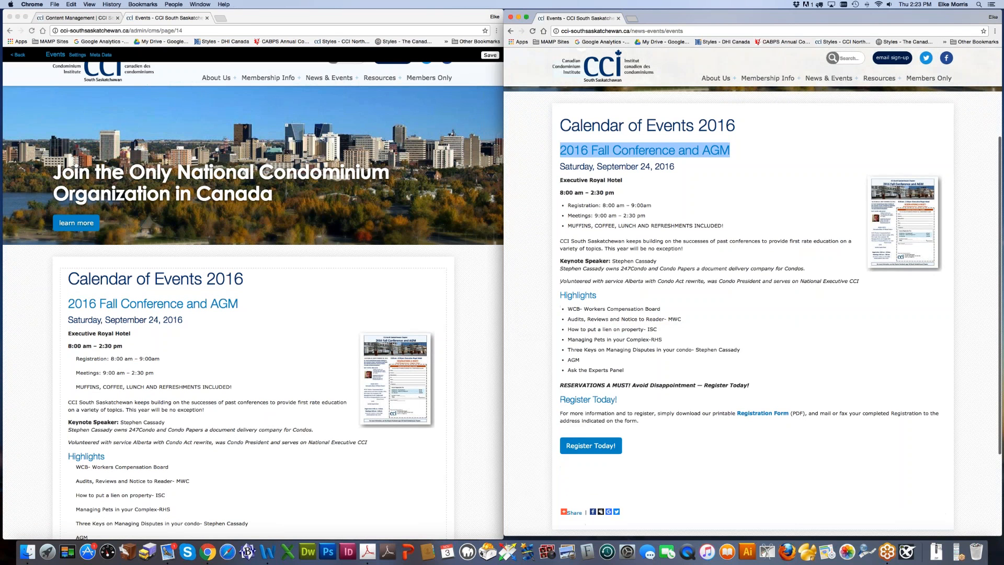
{"action": "scroll", "coordinate": [752, 309], "scroll_direction": "down", "scroll_amount": 1}
{"action": "left_click", "coordinate": [532, 32]}
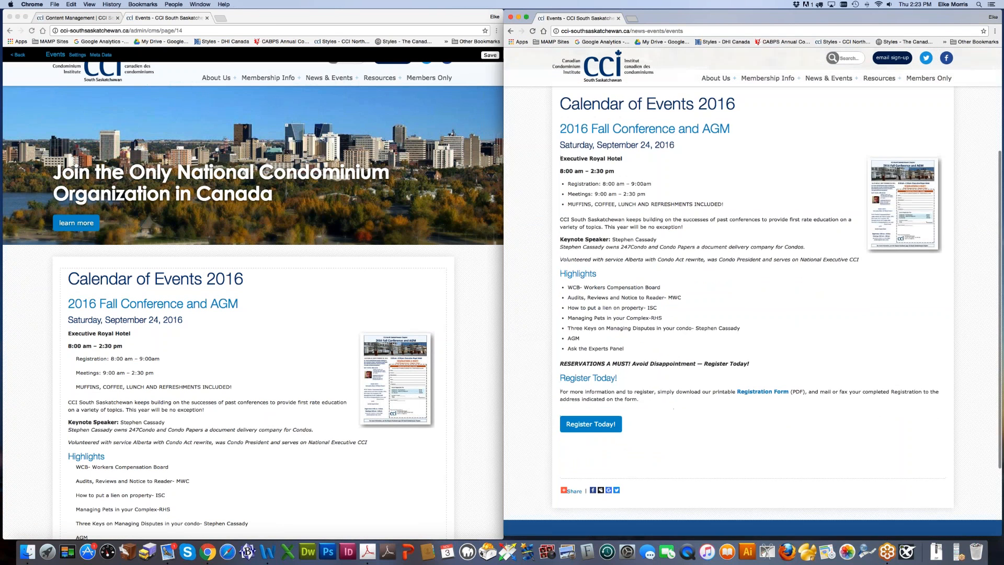
Step: Open the Events page's text block for editing and enlarge the editing area to show the full event listing
{"action": "left_click", "coordinate": [259, 336]}
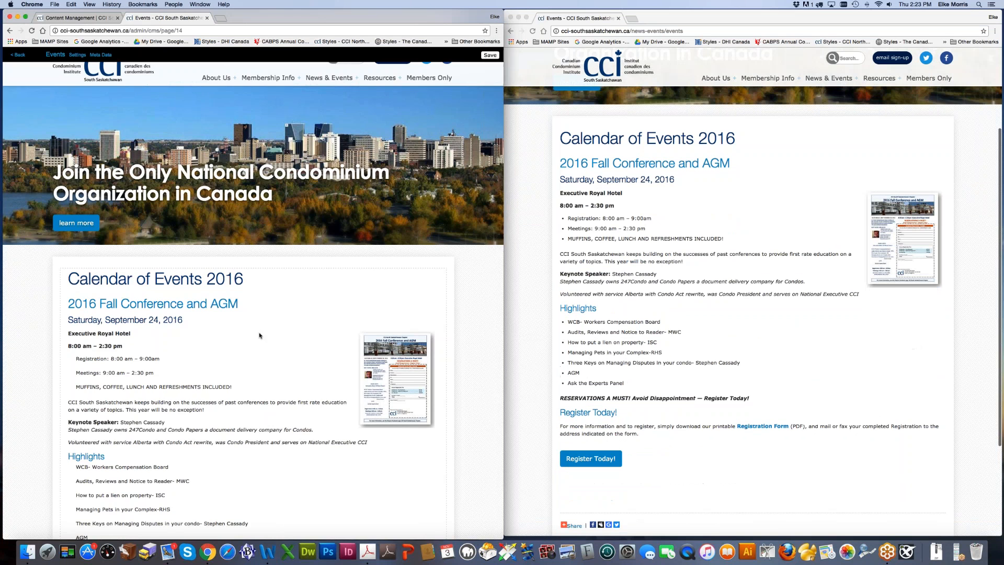
{"action": "scroll", "coordinate": [259, 335], "scroll_direction": "down", "scroll_amount": 10}
{"action": "mouse_move", "coordinate": [72, 393]}
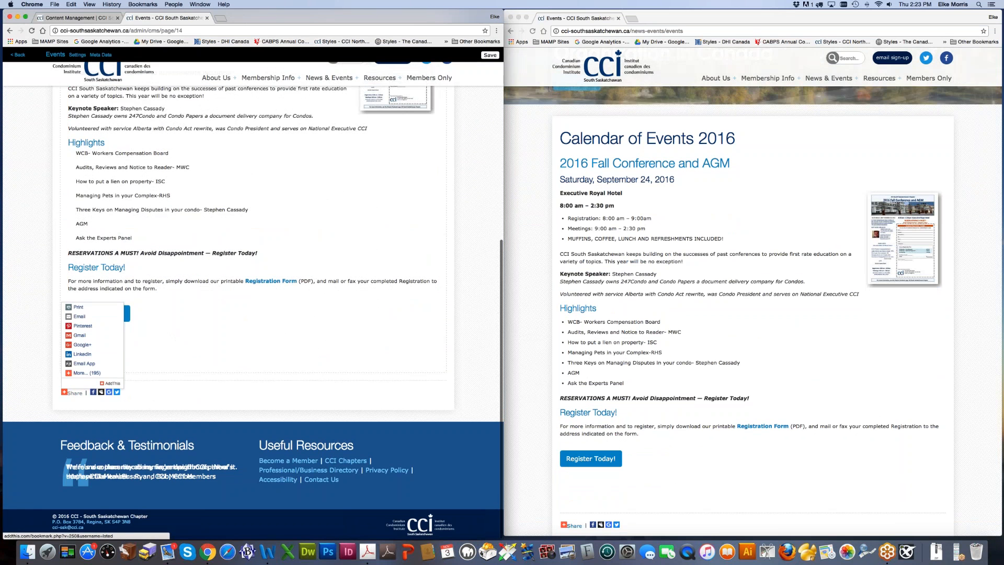
{"action": "left_click", "coordinate": [400, 190]}
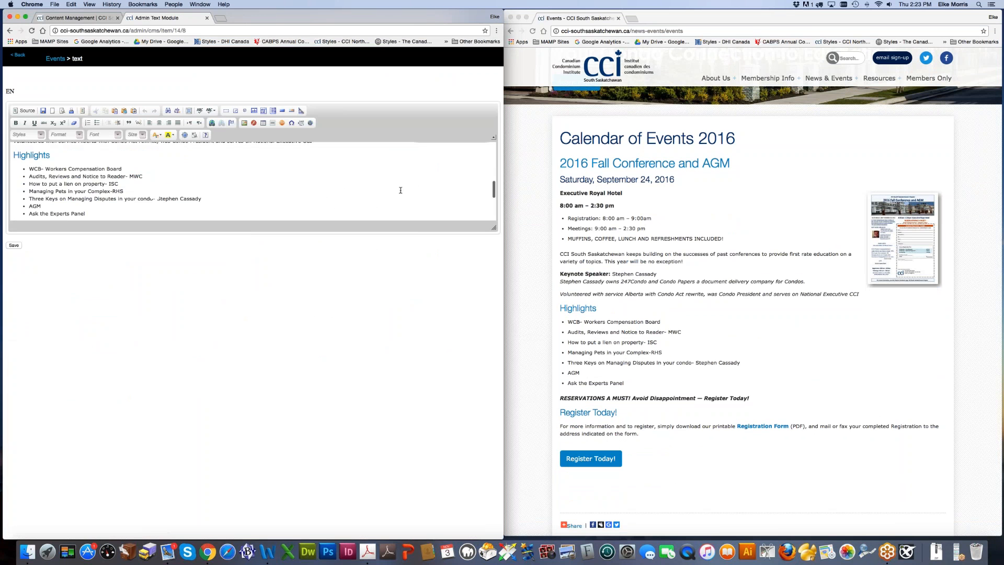
{"action": "scroll", "coordinate": [401, 191], "scroll_direction": "down", "scroll_amount": 3}
{"action": "scroll", "coordinate": [401, 190], "scroll_direction": "up", "scroll_amount": 15}
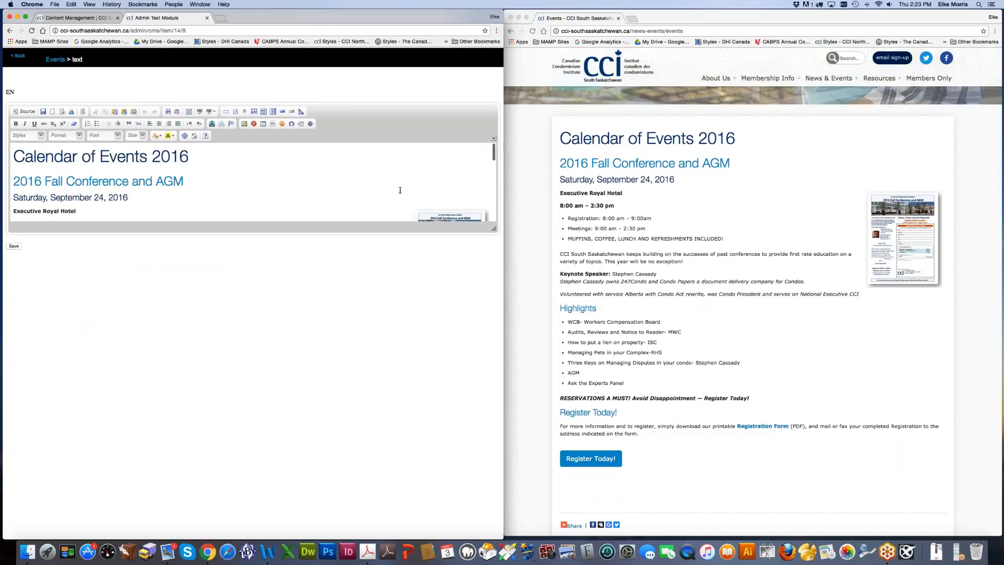
{"action": "scroll", "coordinate": [434, 209], "scroll_direction": "down", "scroll_amount": 1}
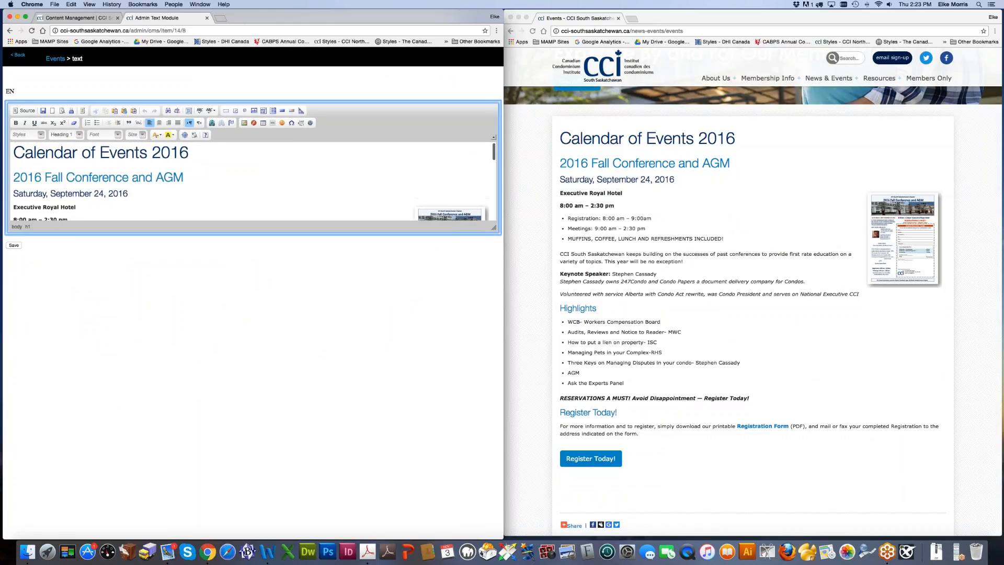
{"action": "left_click_drag", "start_coordinate": [492, 230], "coordinate": [497, 454]}
{"action": "scroll", "coordinate": [419, 384], "scroll_direction": "down", "scroll_amount": 2}
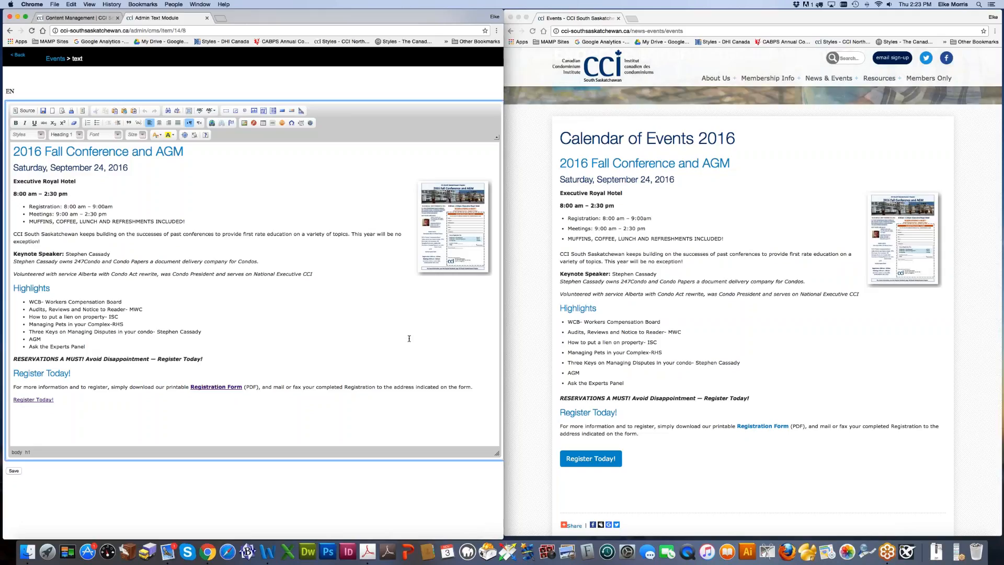
Step: Examine the conference date heading, the Executive Royal Hotel line and the flyer image in the Events text
{"action": "left_click_drag", "start_coordinate": [24, 152], "coordinate": [123, 172]}
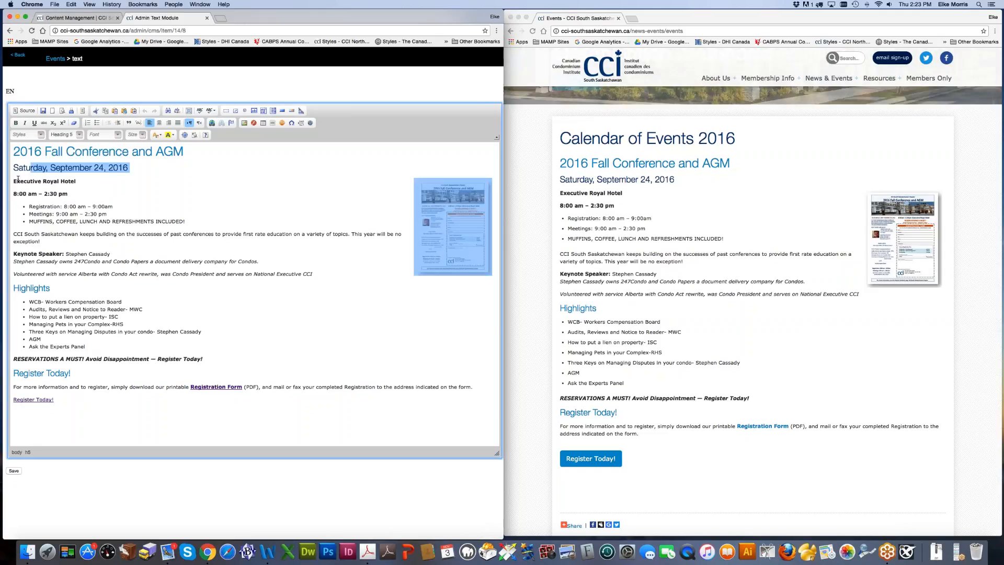
{"action": "left_click_drag", "start_coordinate": [19, 177], "coordinate": [69, 182]}
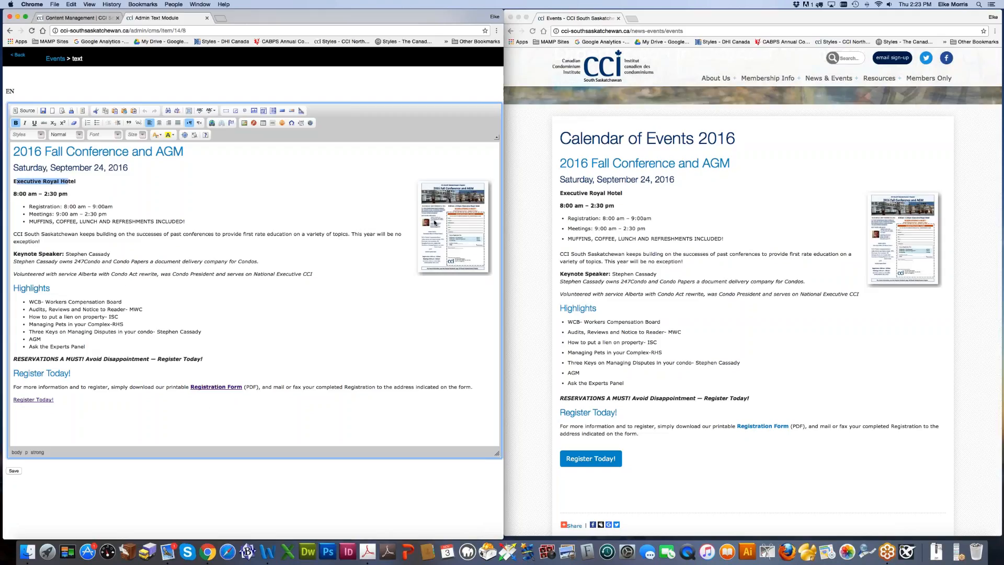
{"action": "left_click", "coordinate": [447, 233]}
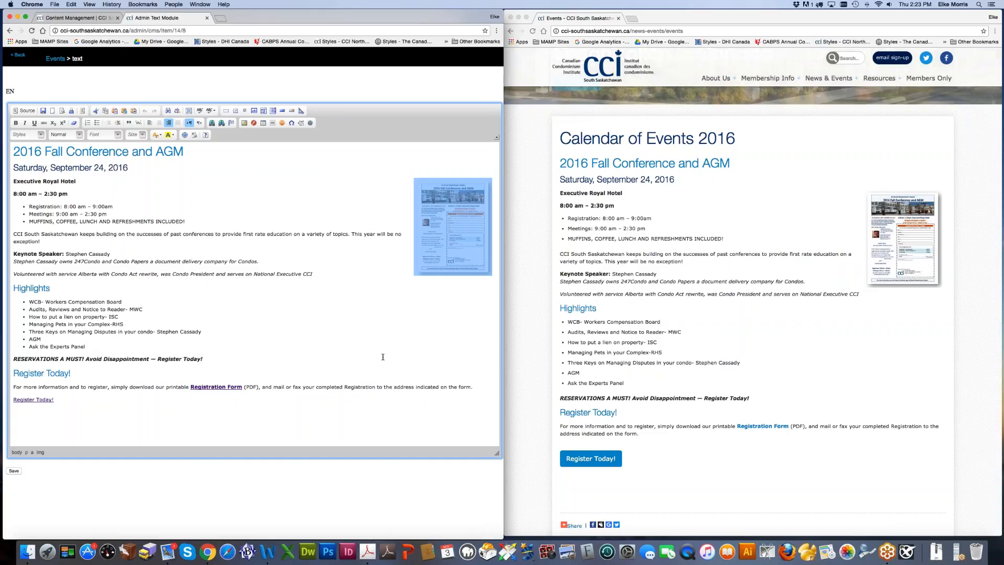
{"action": "left_click", "coordinate": [383, 357]}
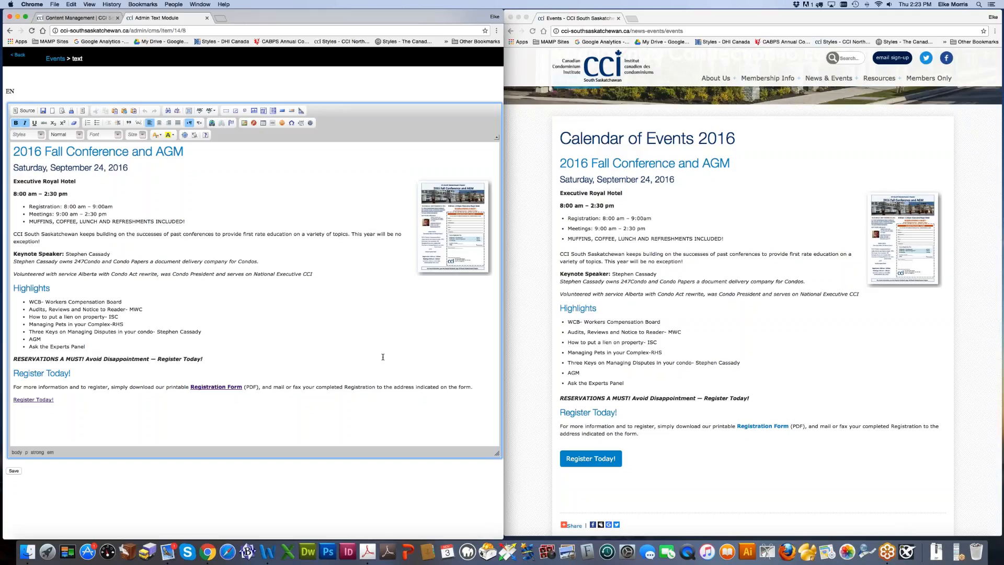
Step: Check the URLs behind the Registration Form and Register Today! links without changing them
{"action": "left_click_drag", "start_coordinate": [15, 372], "coordinate": [139, 442]}
{"action": "left_click", "coordinate": [155, 408]}
{"action": "double_click", "coordinate": [211, 388]}
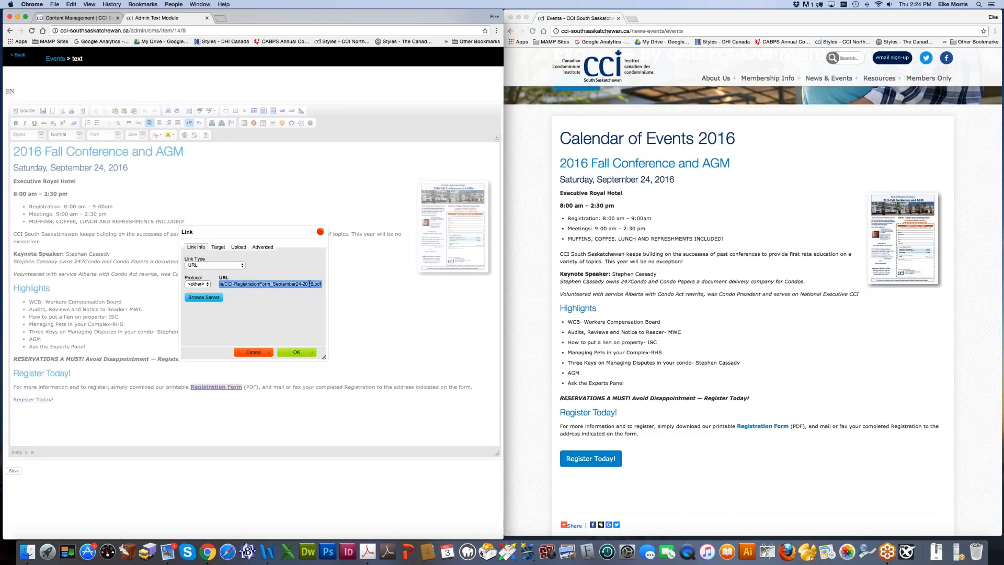
{"action": "left_click", "coordinate": [253, 352]}
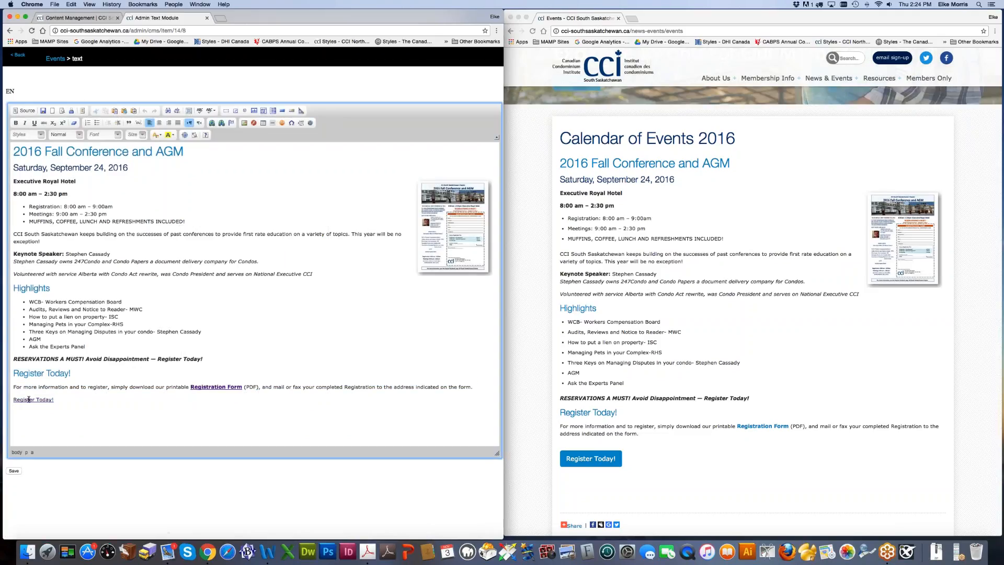
{"action": "double_click", "coordinate": [29, 399]}
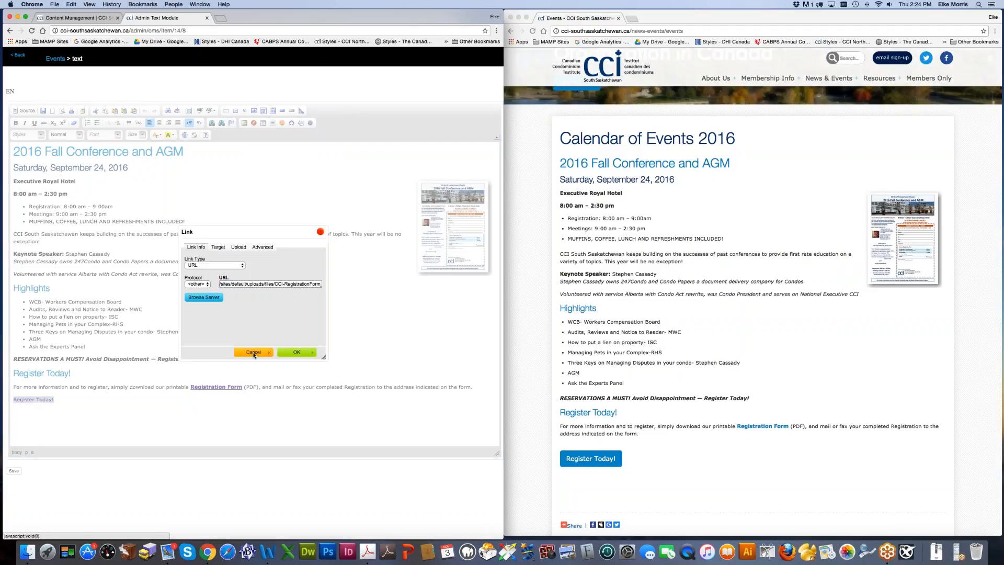
{"action": "left_click", "coordinate": [253, 352]}
{"action": "left_click", "coordinate": [95, 405]}
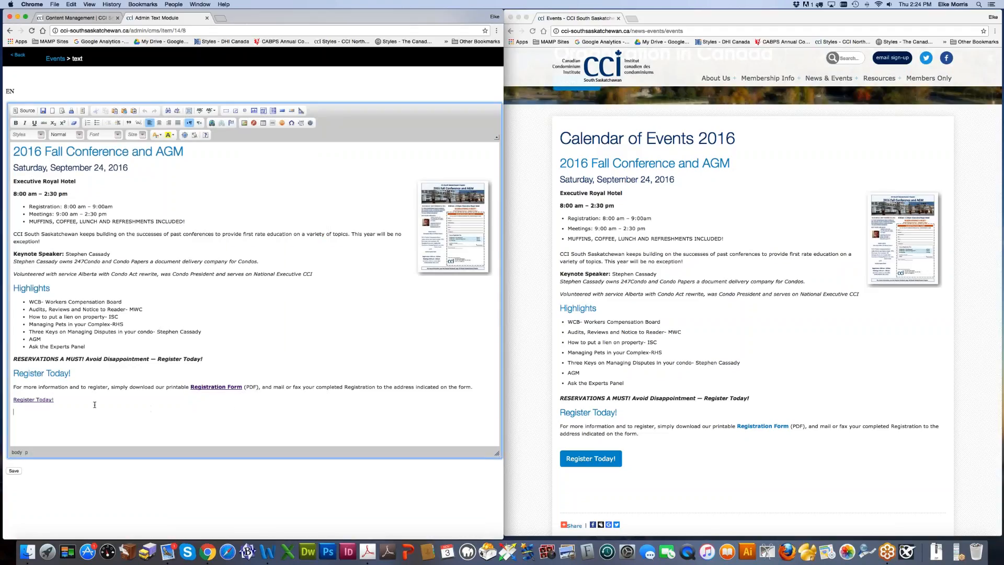
Step: Compare the Registration Form link's URL again with that of the selected Register Today! text, leaving both links as they are
{"action": "double_click", "coordinate": [206, 387]}
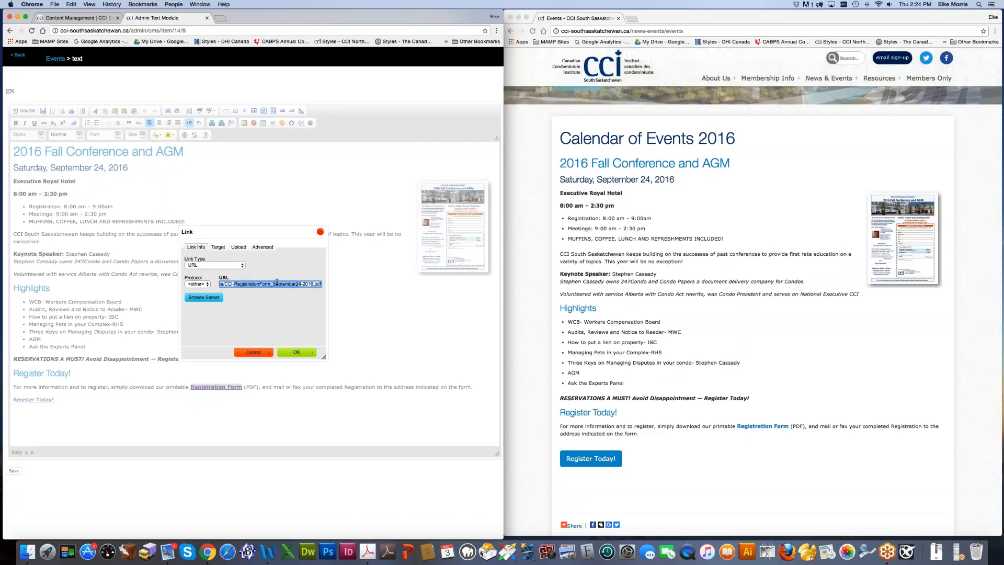
{"action": "left_click", "coordinate": [254, 352]}
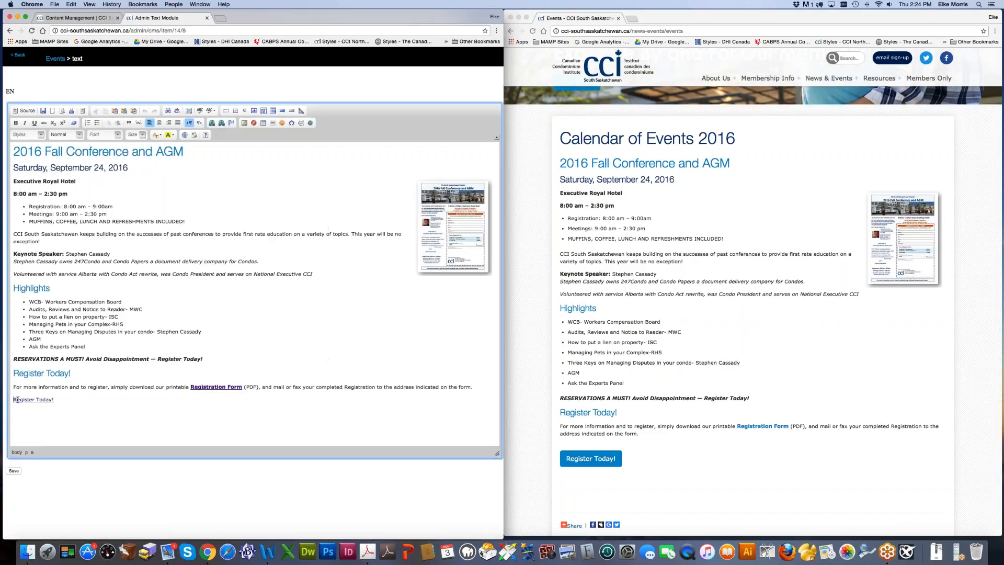
{"action": "left_click_drag", "start_coordinate": [14, 400], "coordinate": [56, 400]}
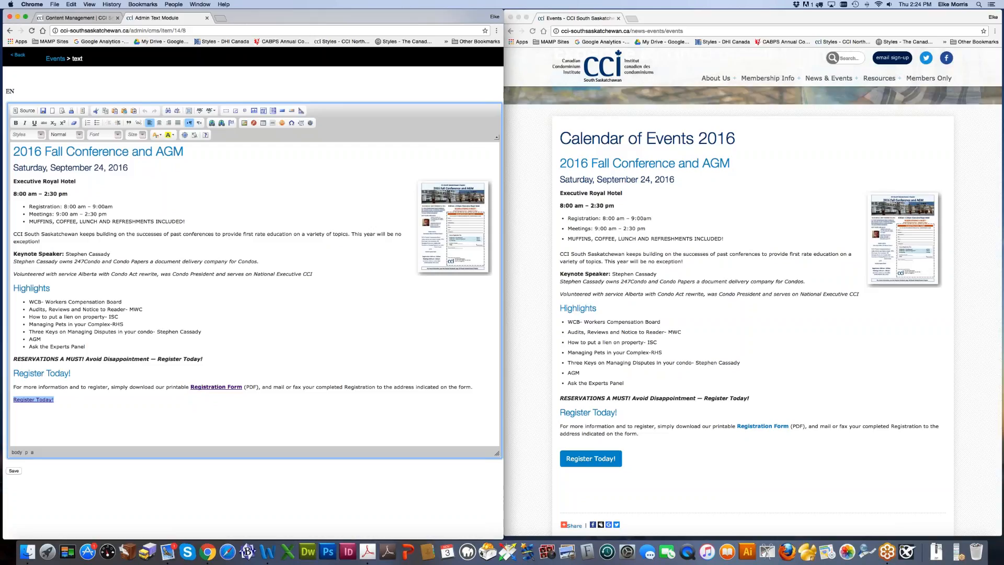
{"action": "left_click", "coordinate": [212, 122]}
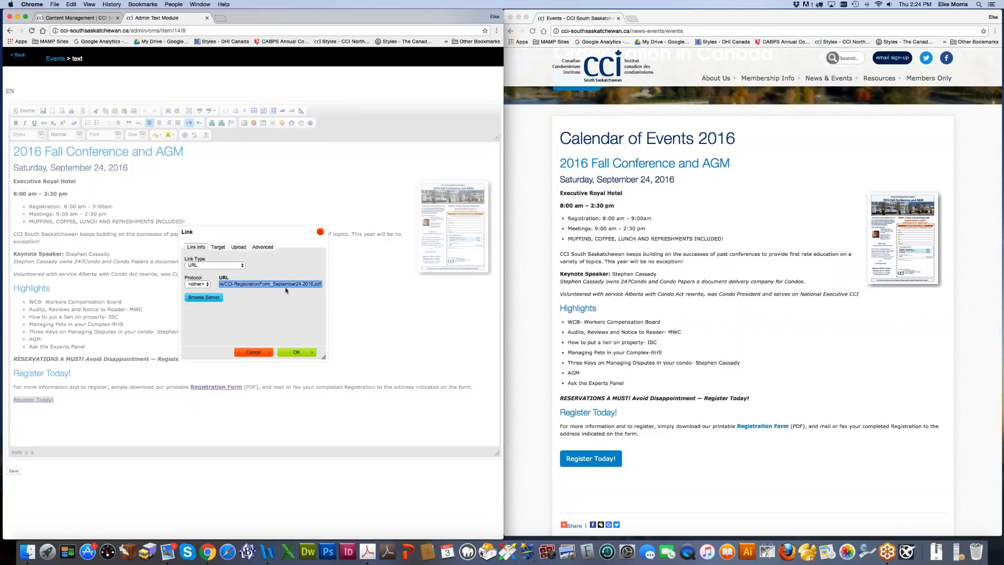
{"action": "left_click", "coordinate": [260, 350]}
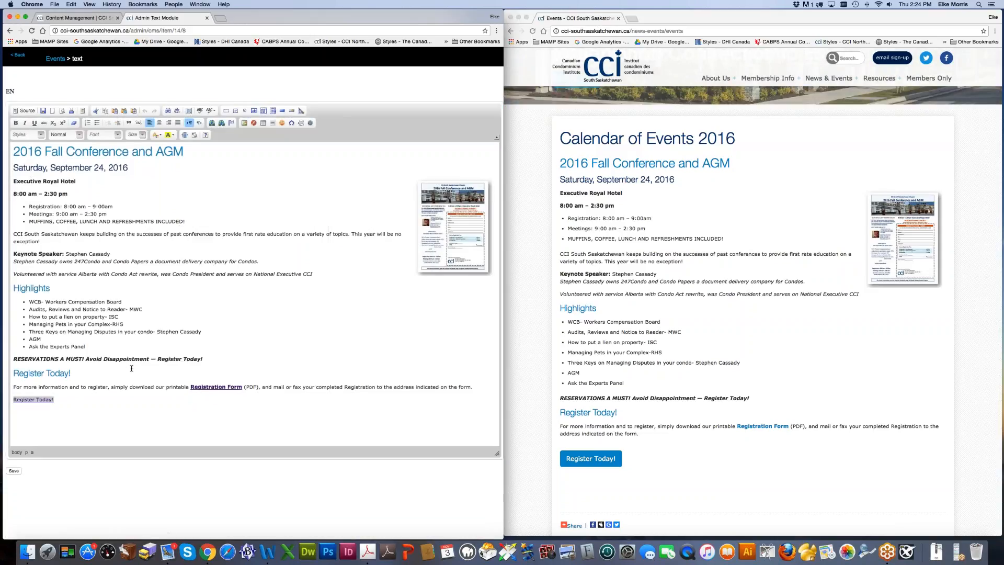
Step: Save the Events text block
{"action": "left_click", "coordinate": [764, 428]}
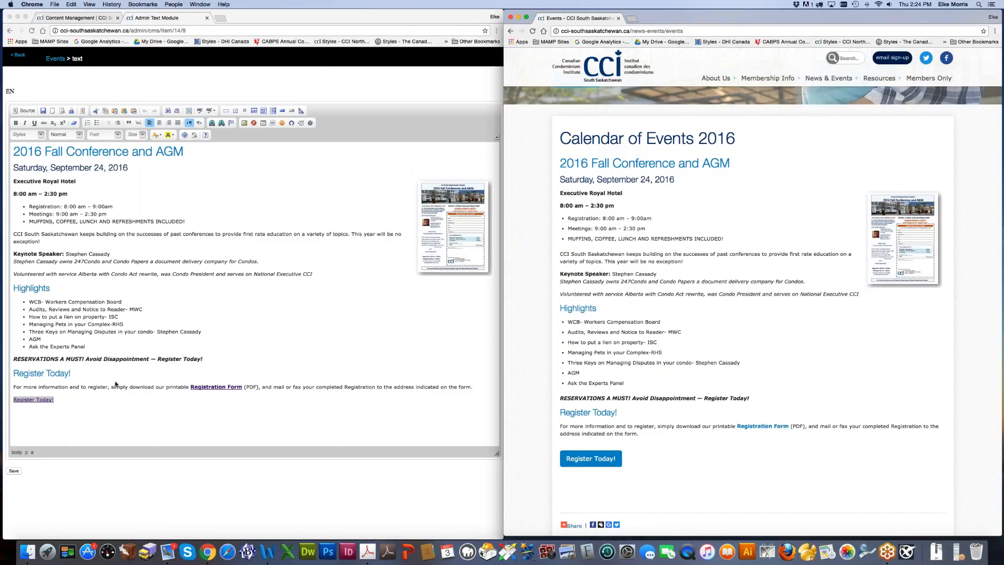
{"action": "left_click", "coordinate": [5, 473]}
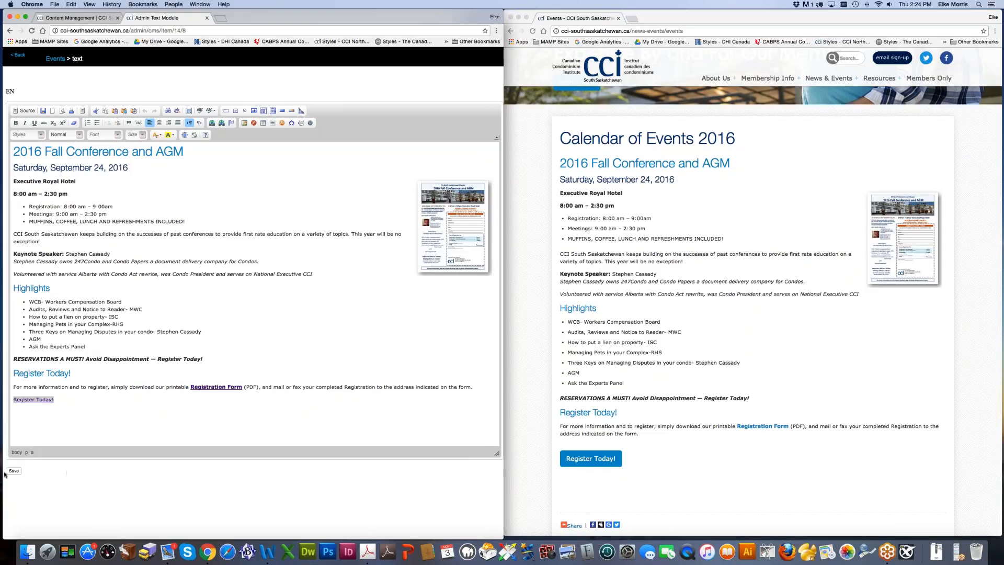
{"action": "left_click", "coordinate": [12, 471]}
Step: Reload the live Events page and test the Registration Form link and Register Today! button, closing each opened PDF
{"action": "left_click", "coordinate": [739, 345]}
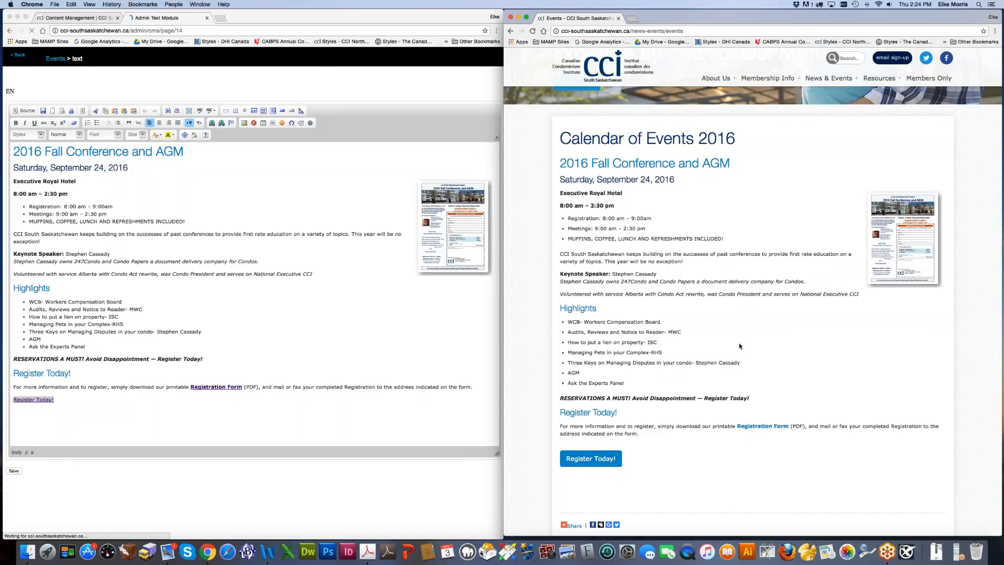
{"action": "left_click", "coordinate": [533, 31]}
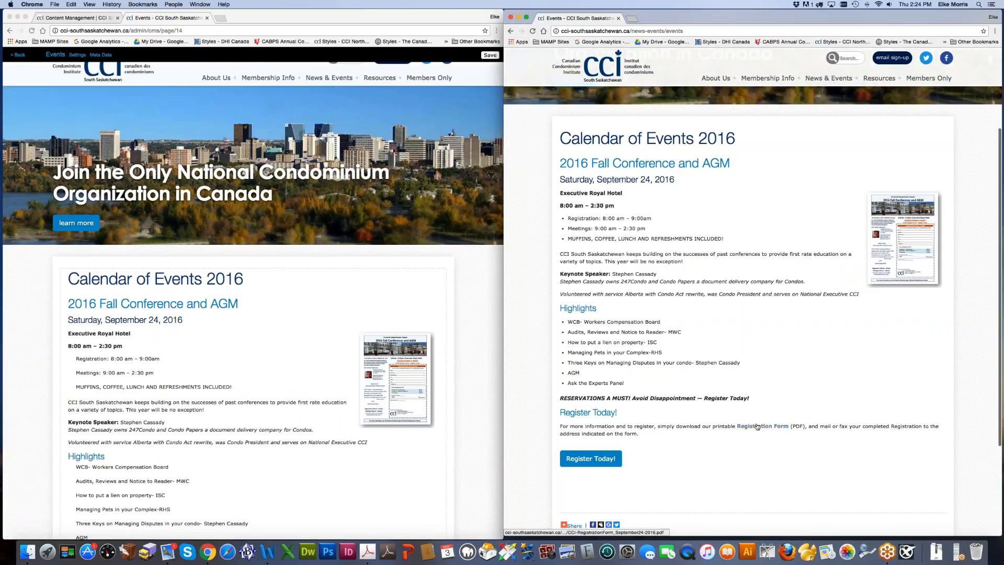
{"action": "left_click", "coordinate": [762, 426]}
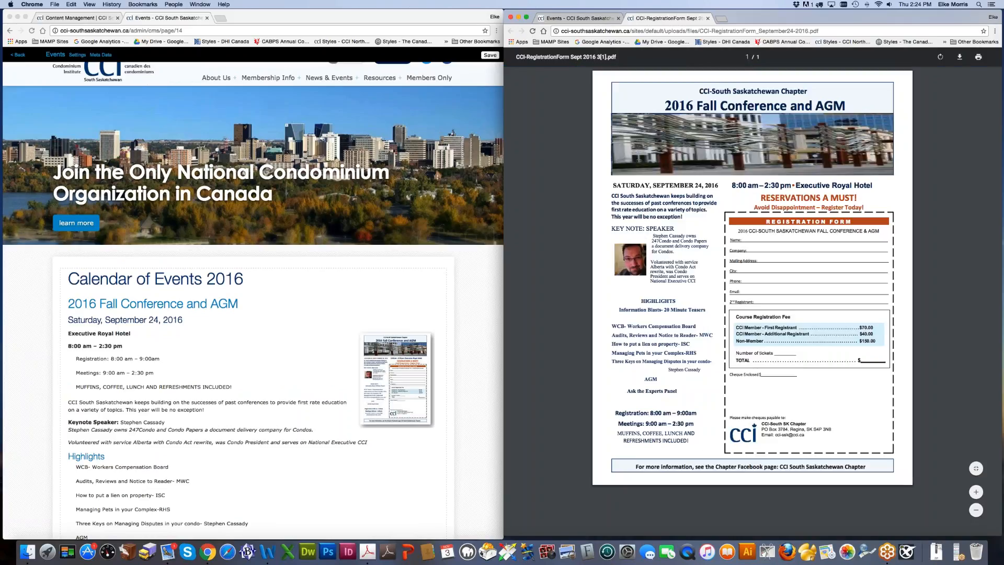
{"action": "left_click", "coordinate": [708, 18]}
{"action": "left_click", "coordinate": [592, 459]}
{"action": "left_click", "coordinate": [707, 19]}
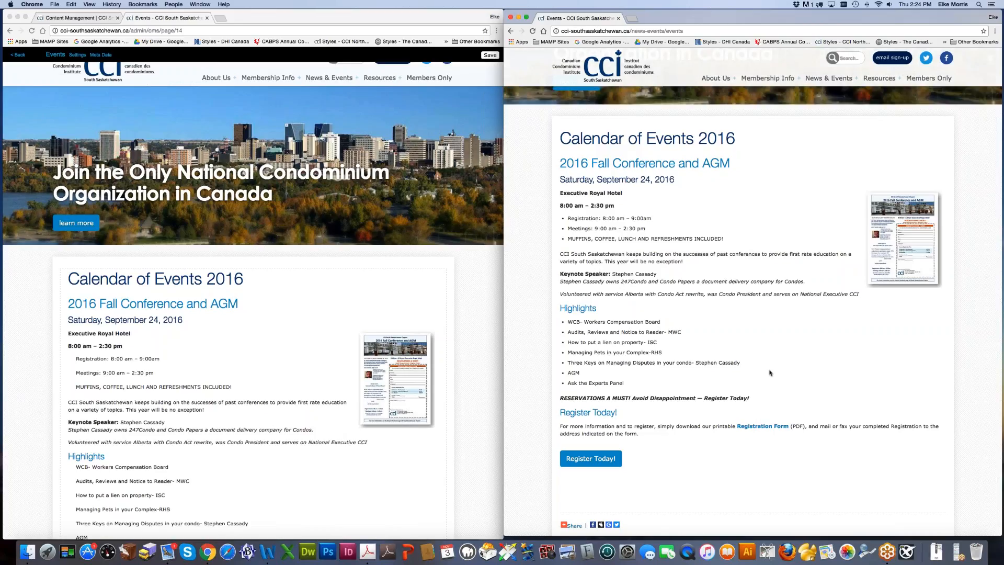
Step: Reopen the Events text block in the editor and expand the editing area down to the Register Today! link
{"action": "left_click", "coordinate": [296, 385]}
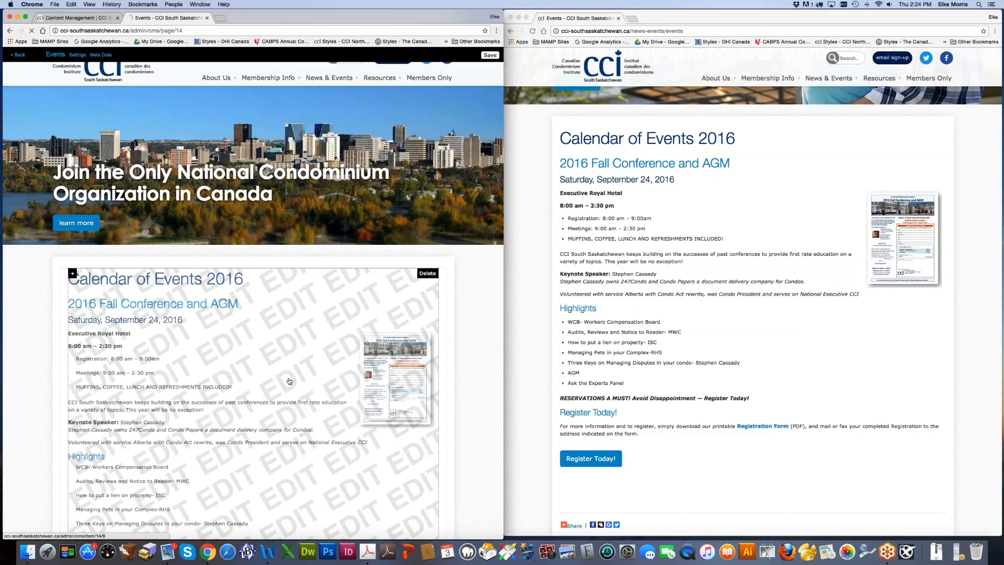
{"action": "left_click", "coordinate": [137, 388]}
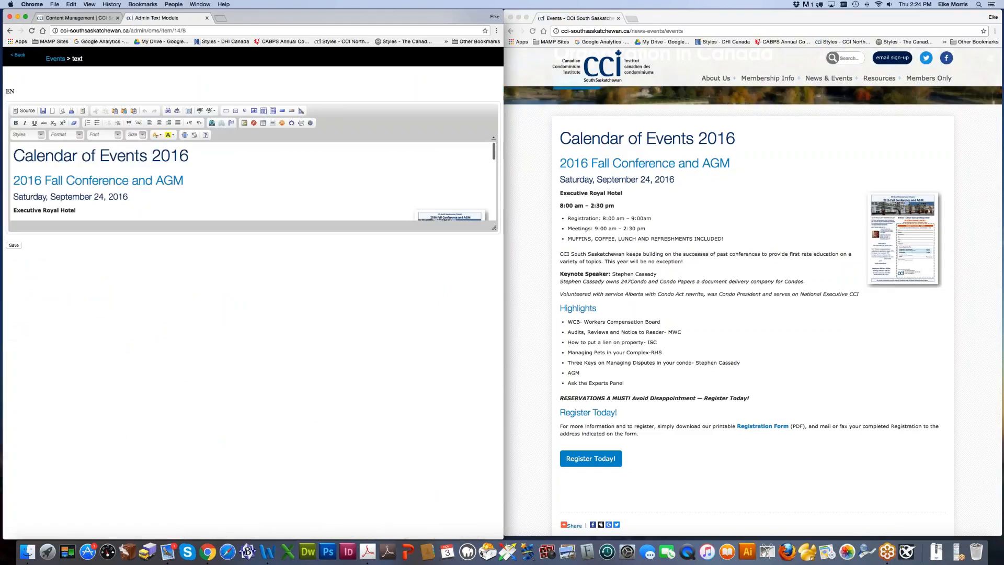
{"action": "left_click_drag", "start_coordinate": [489, 394], "coordinate": [486, 480]}
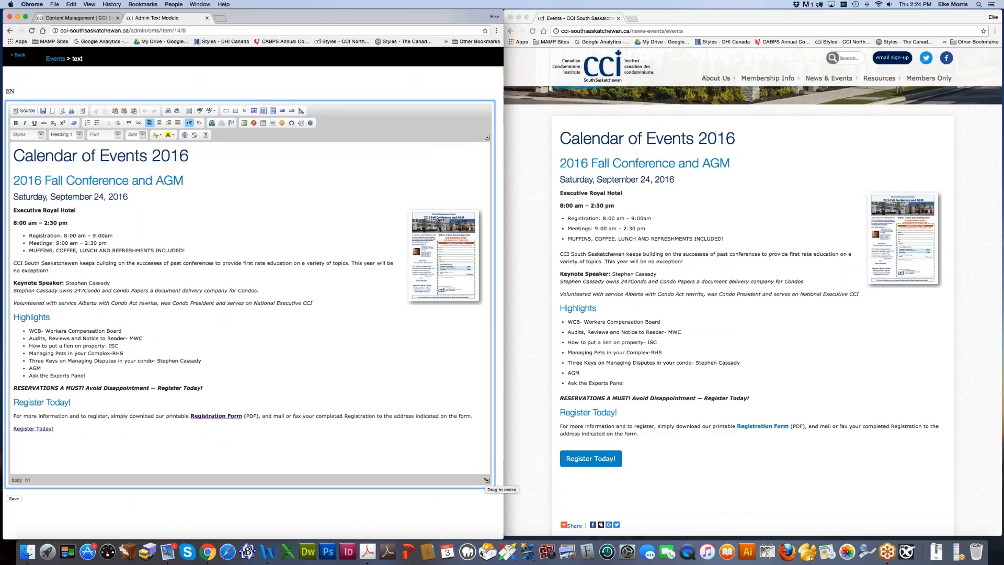
Step: View the email sign-up form on the live Events page and close it without subscribing
{"action": "left_click", "coordinate": [723, 338]}
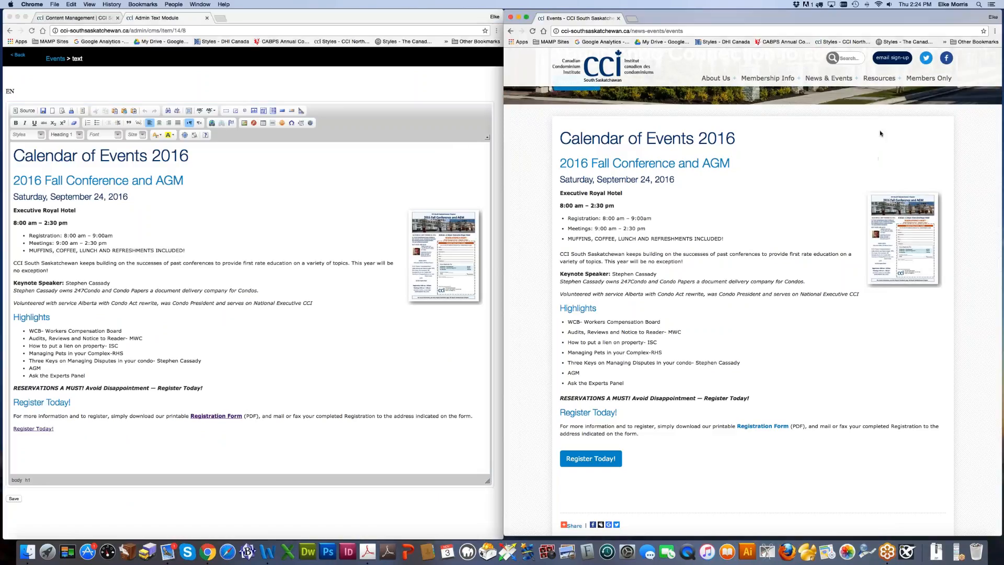
{"action": "scroll", "coordinate": [878, 155], "scroll_direction": "down", "scroll_amount": 1}
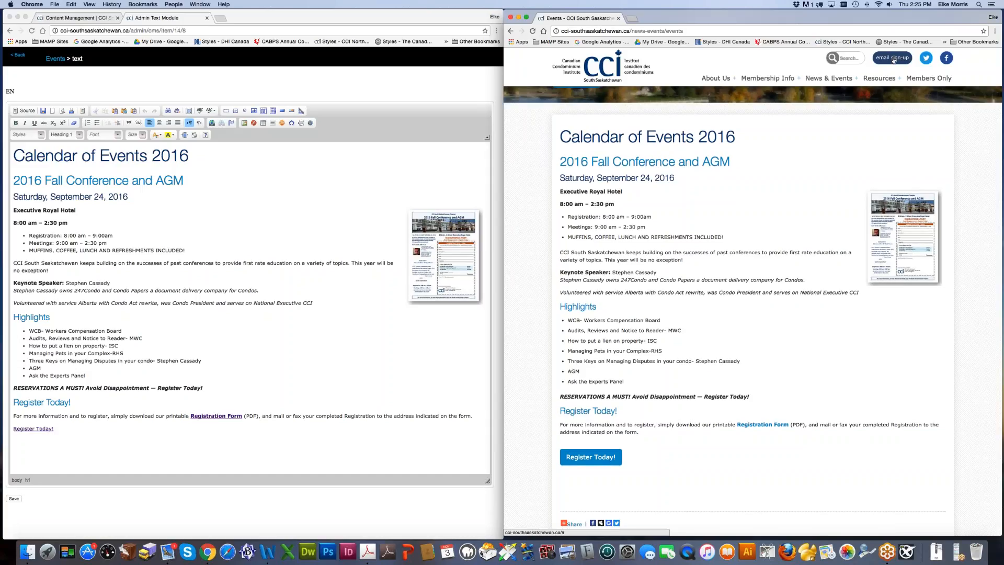
{"action": "left_click", "coordinate": [894, 58]}
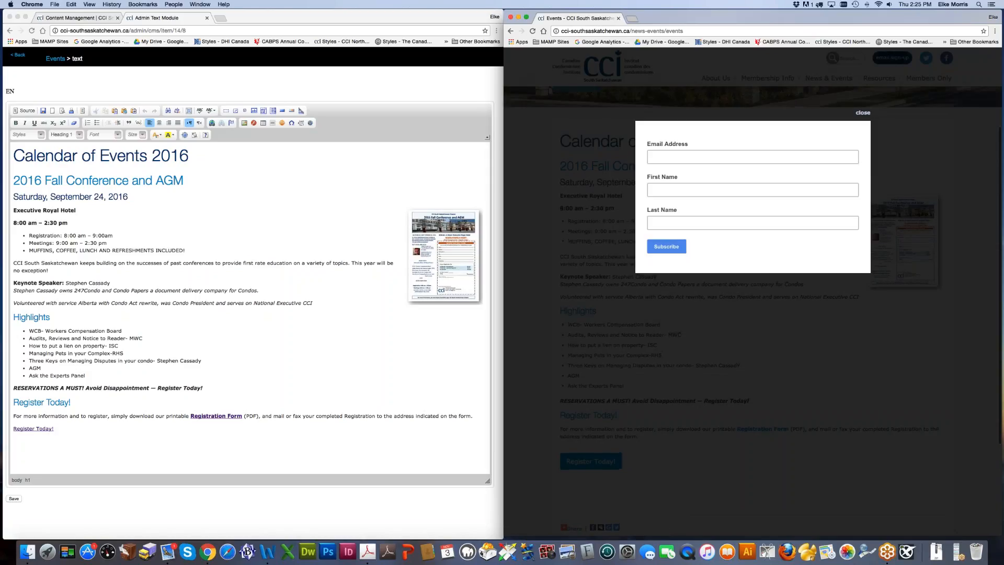
{"action": "left_click", "coordinate": [862, 113]}
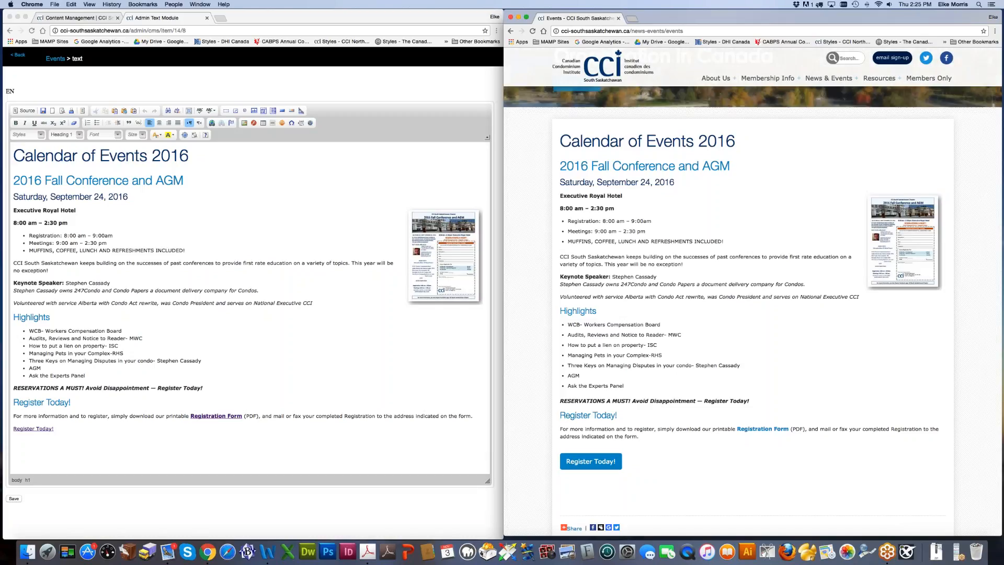
Step: Leave the Events text editor without saving and return to the Content Management page list
{"action": "left_click", "coordinate": [14, 155]}
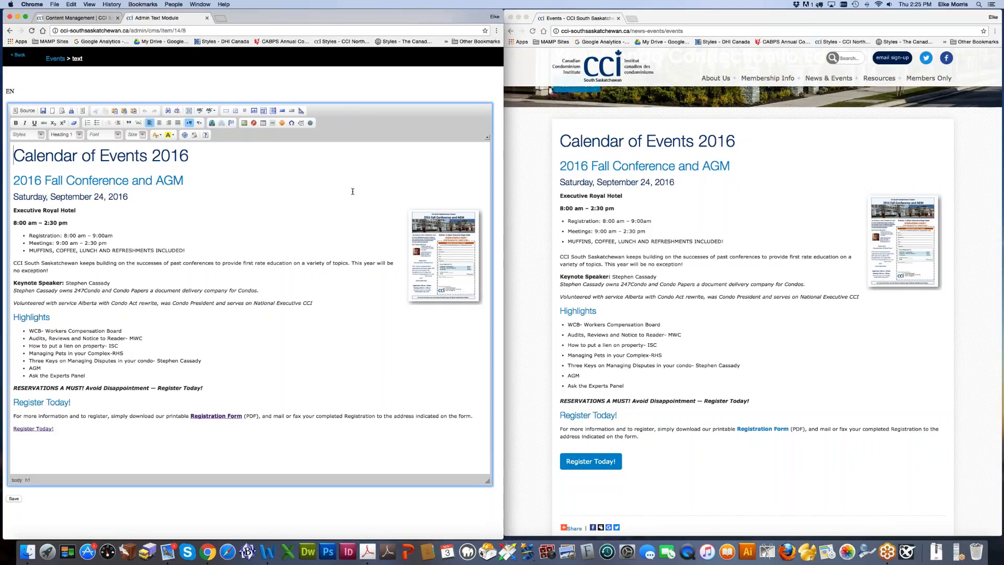
{"action": "left_click", "coordinate": [15, 56]}
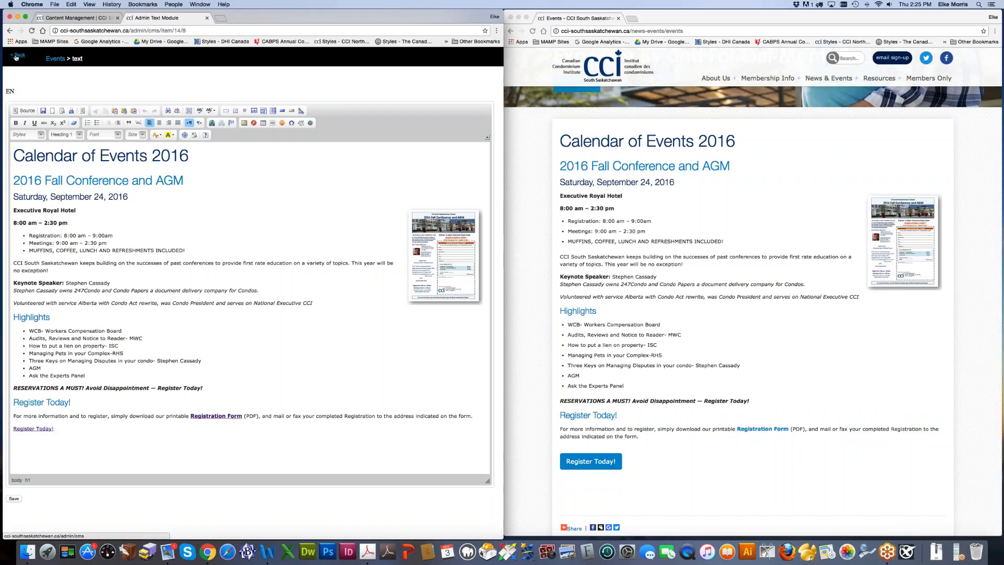
{"action": "left_click", "coordinate": [18, 57]}
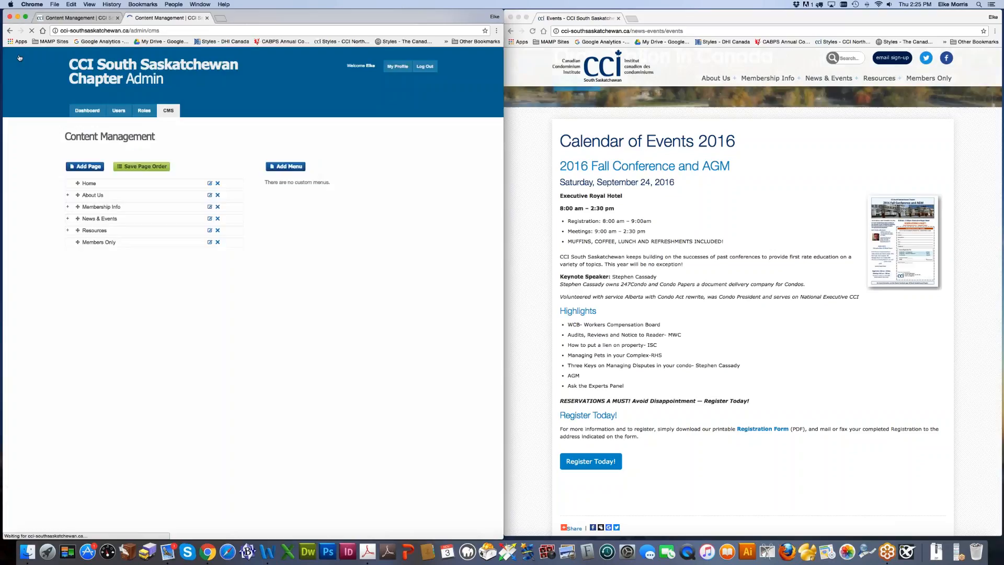
Step: Expand the Resources, News & Events, Membership Info and About Us sections of the page list and open the Membership & Business Directory page
{"action": "left_click", "coordinate": [168, 111]}
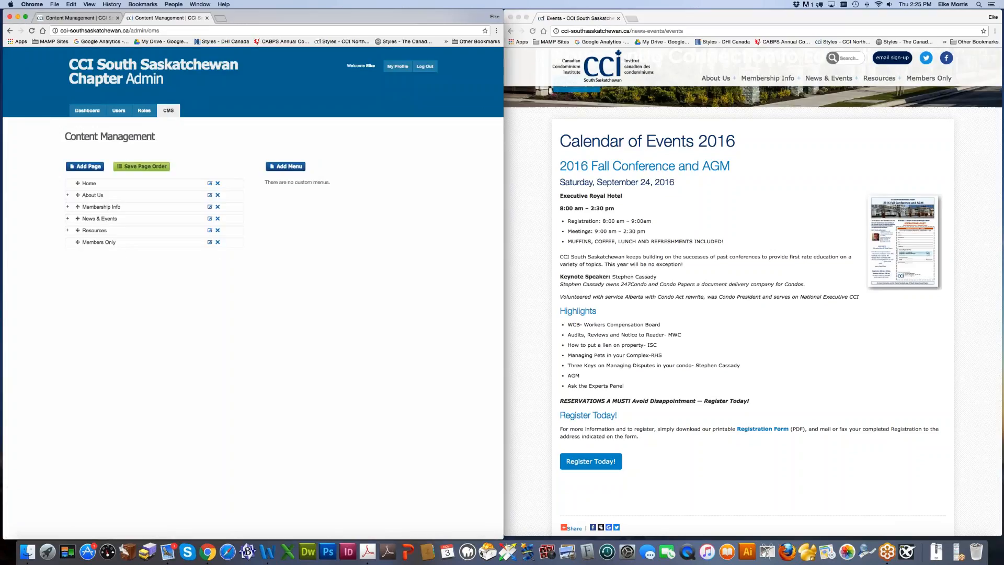
{"action": "left_click", "coordinate": [67, 230]}
{"action": "left_click", "coordinate": [67, 219]}
{"action": "left_click", "coordinate": [67, 207]}
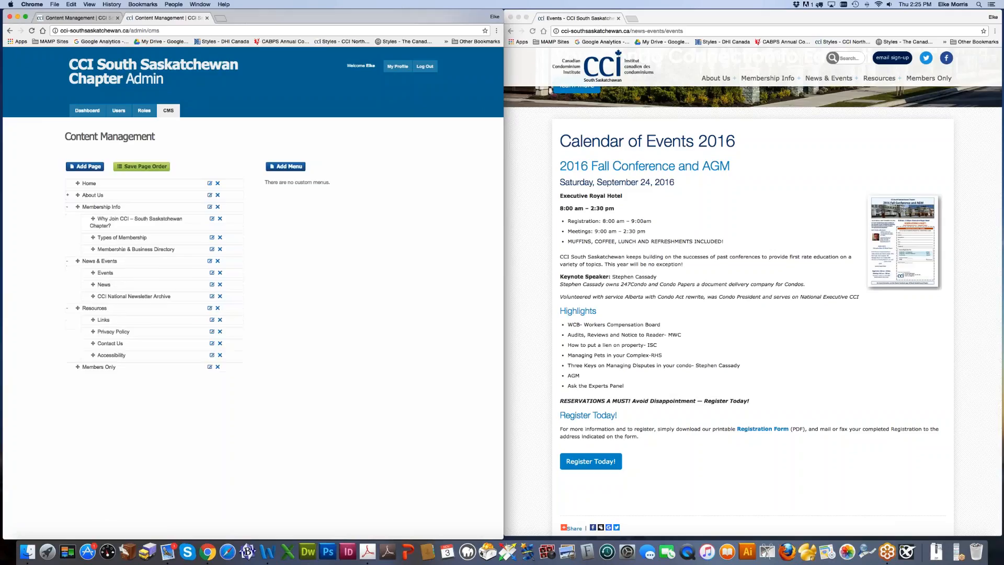
{"action": "left_click", "coordinate": [68, 195]}
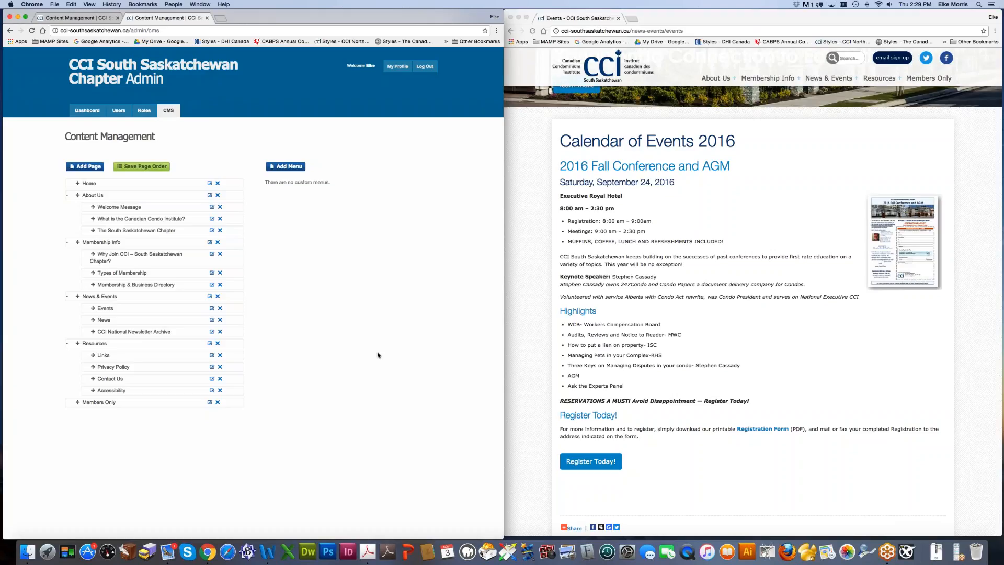
{"action": "left_click", "coordinate": [173, 288]}
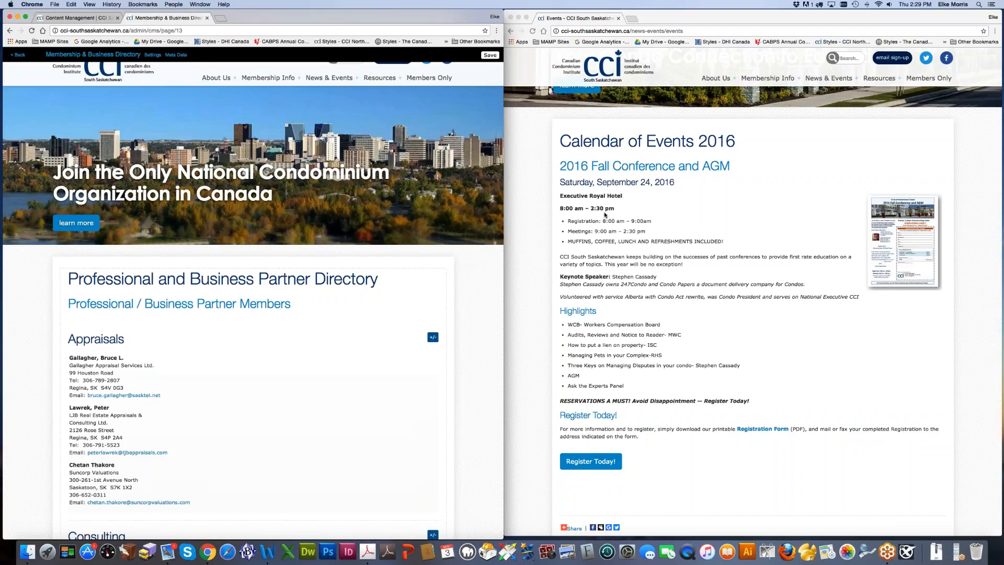
{"action": "left_click", "coordinate": [718, 257]}
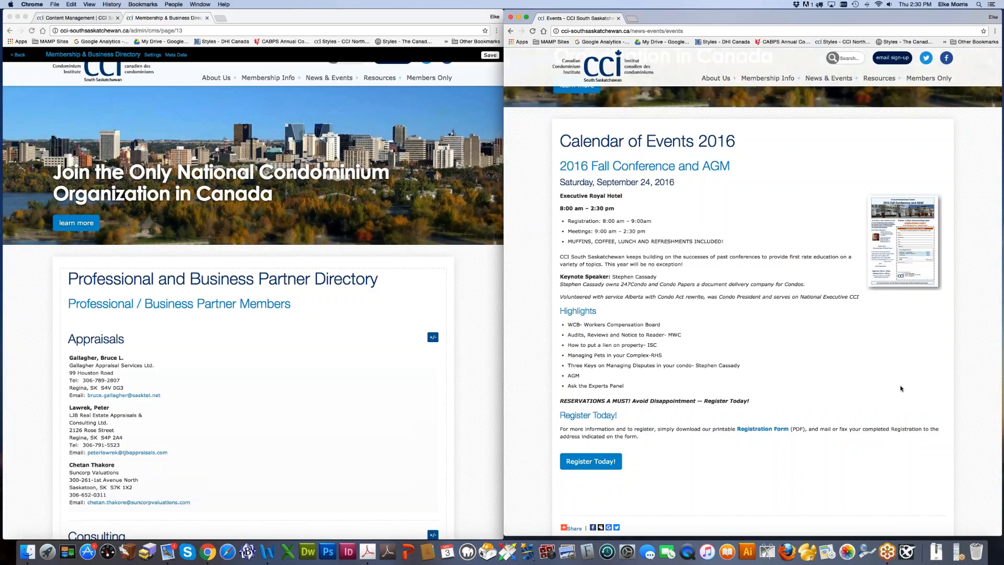
{"action": "left_click", "coordinate": [955, 554]}
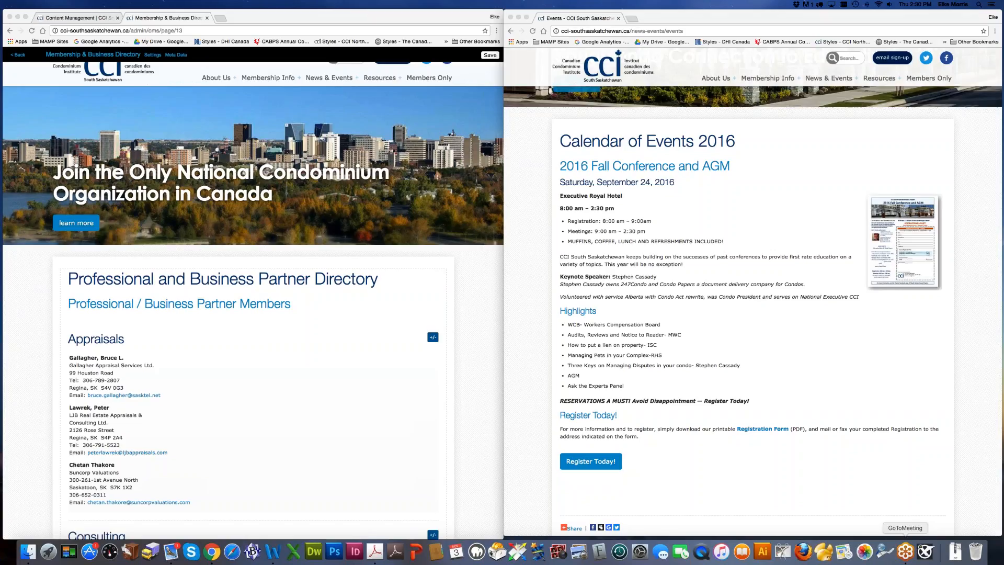
{"action": "left_click", "coordinate": [370, 480]}
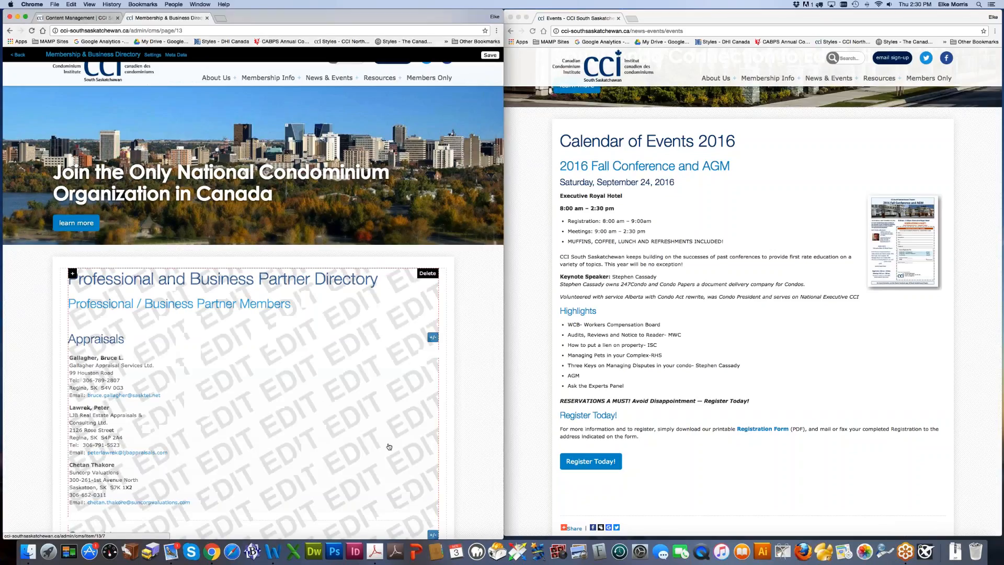
Step: Open the Professional and Business Partner Directory text block for editing, show its HTML source and select all of the code
{"action": "left_click", "coordinate": [324, 404]}
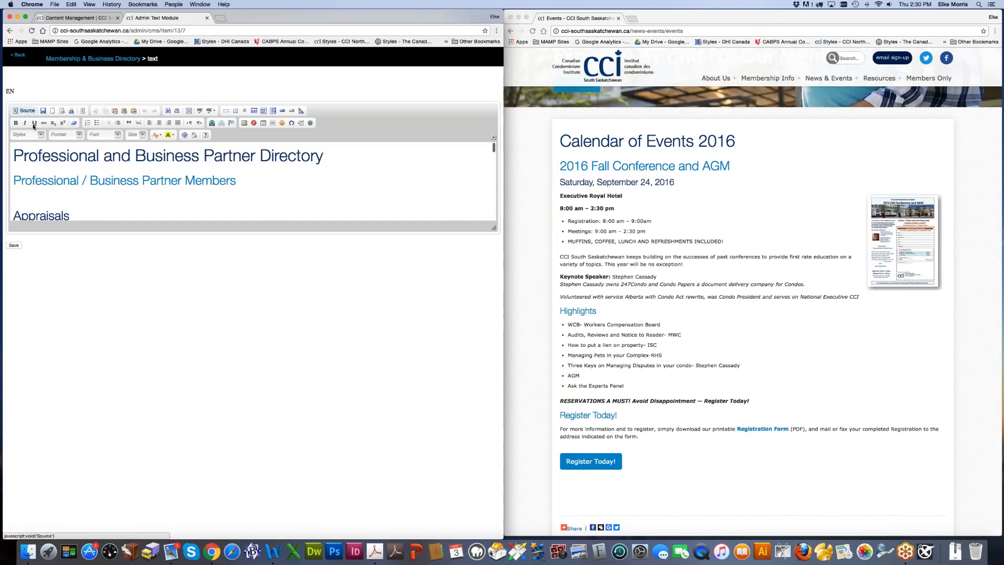
{"action": "left_click", "coordinate": [24, 110]}
{"action": "key", "text": "super+a"}
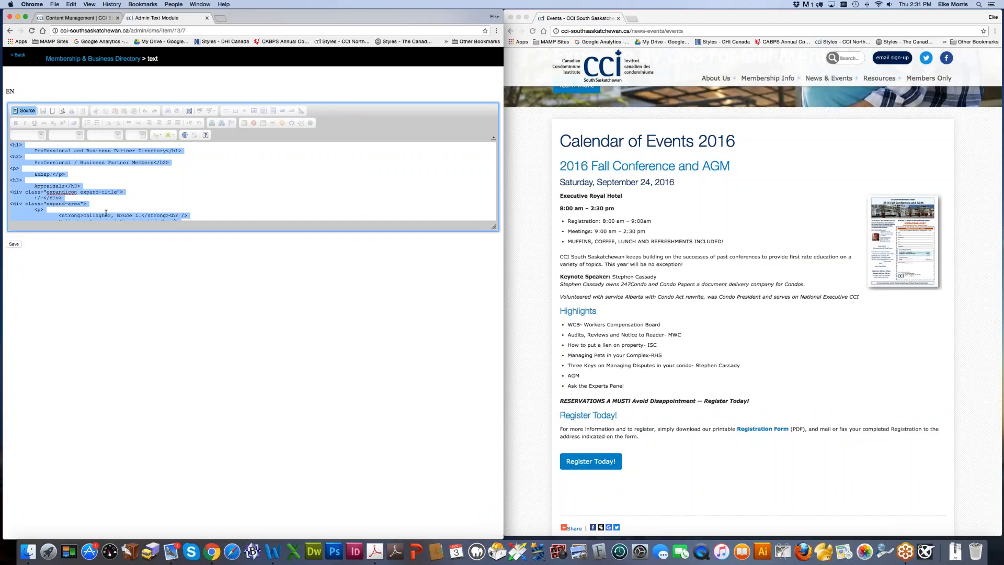
{"action": "left_click", "coordinate": [699, 342]}
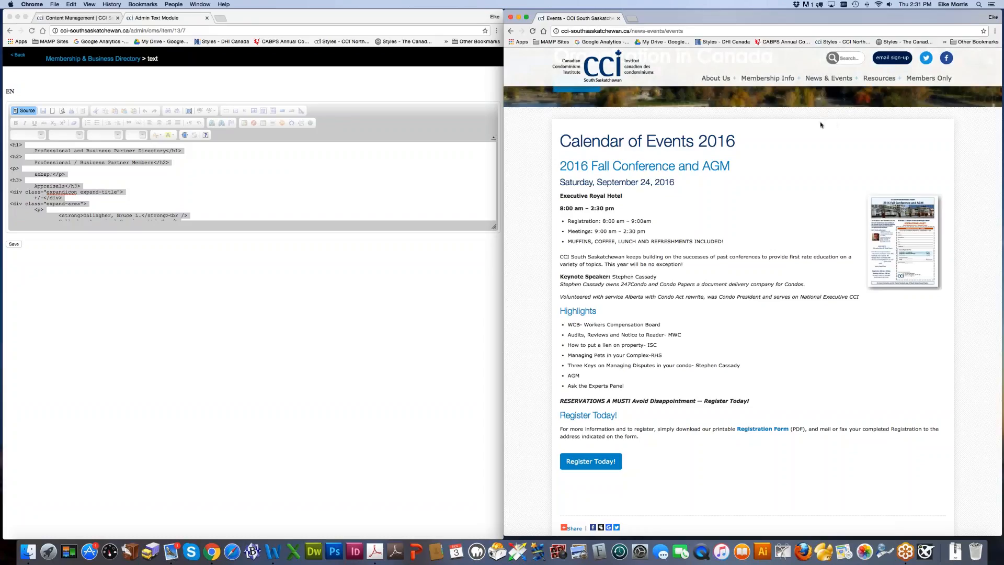